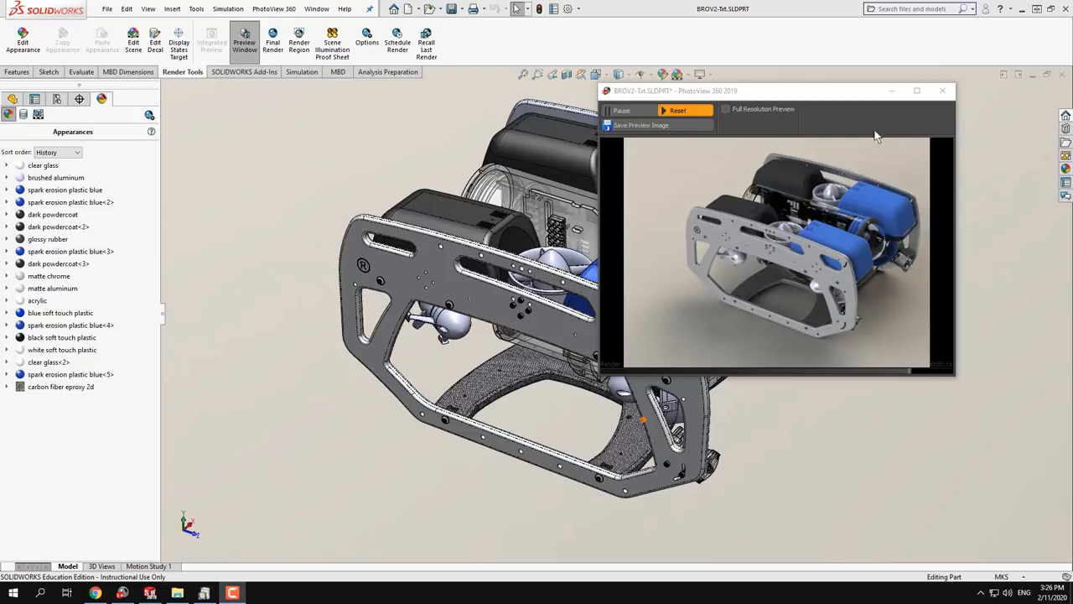
Switch to the browser and compare the Modo toy car render with the Foundry shoe render.
left_click_drag(740, 92, 778, 118)
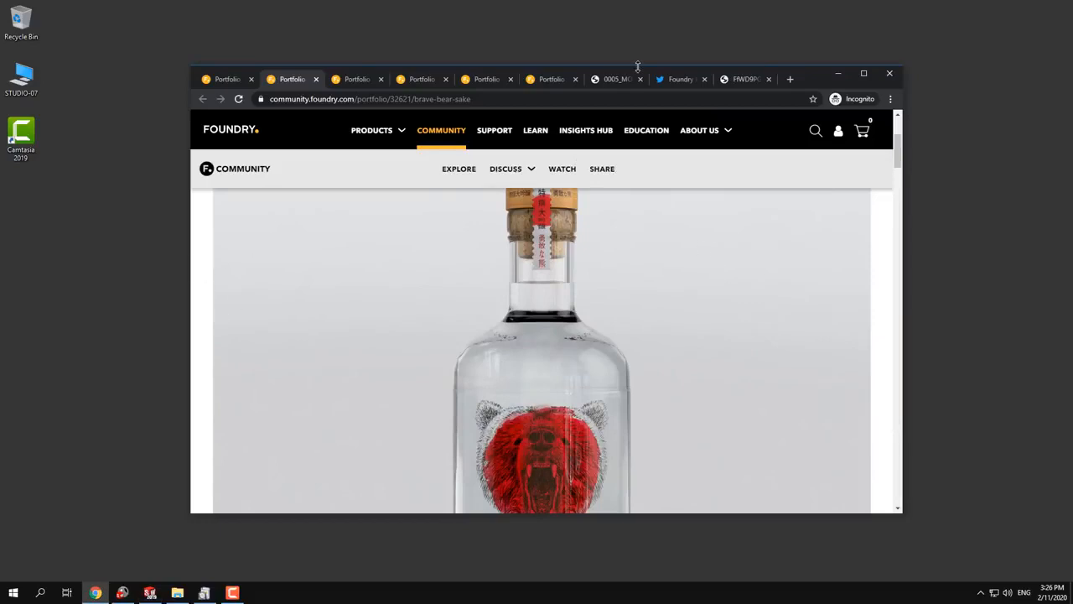
left_click(735, 80)
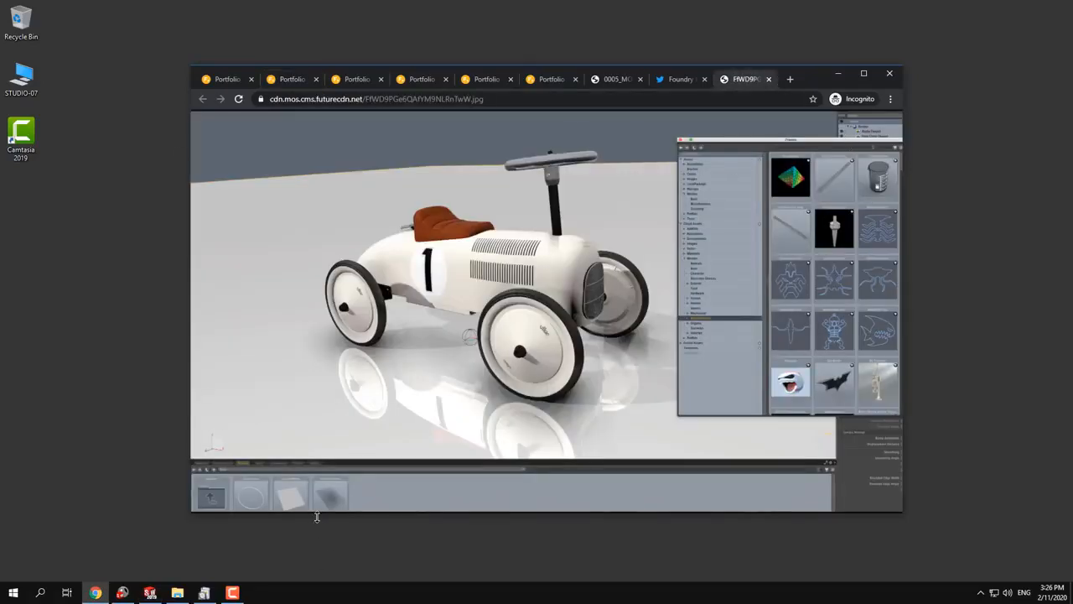
left_click_drag(317, 517, 317, 548)
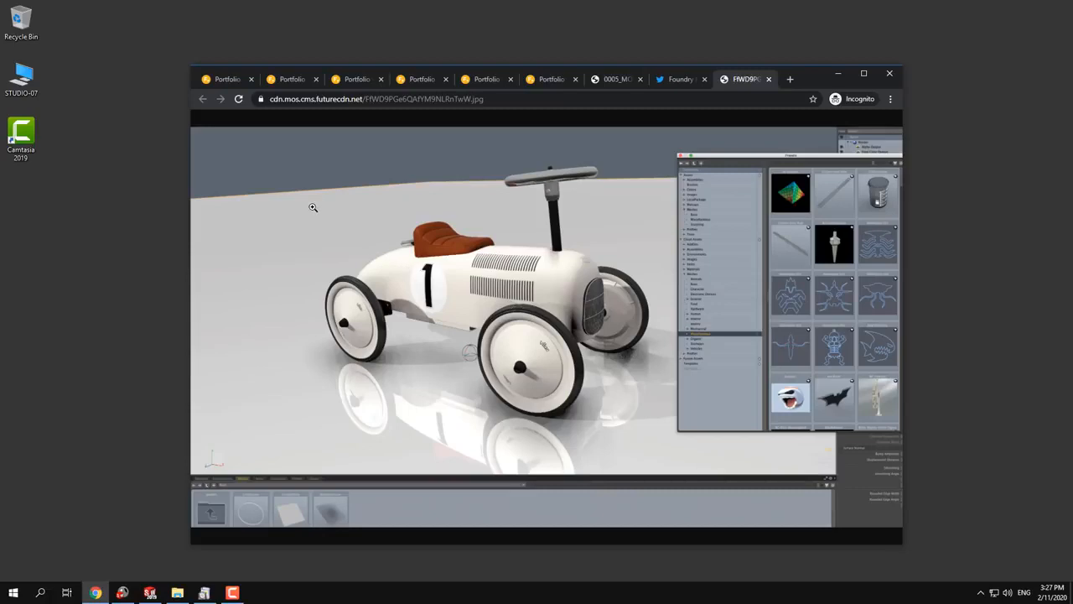
left_click(688, 79)
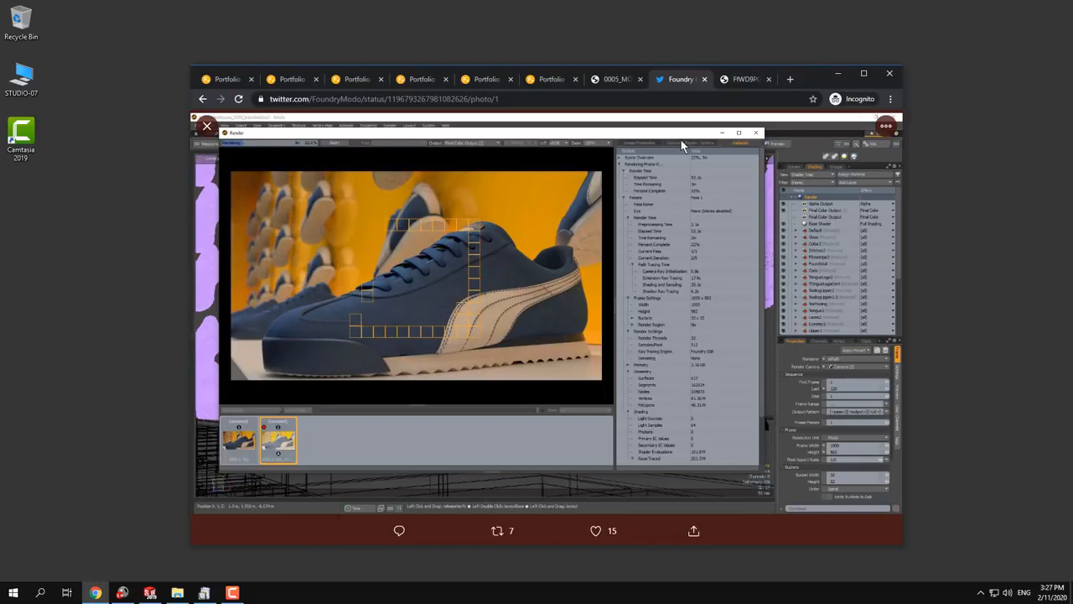
left_click(742, 81)
left_click(686, 80)
left_click(736, 79)
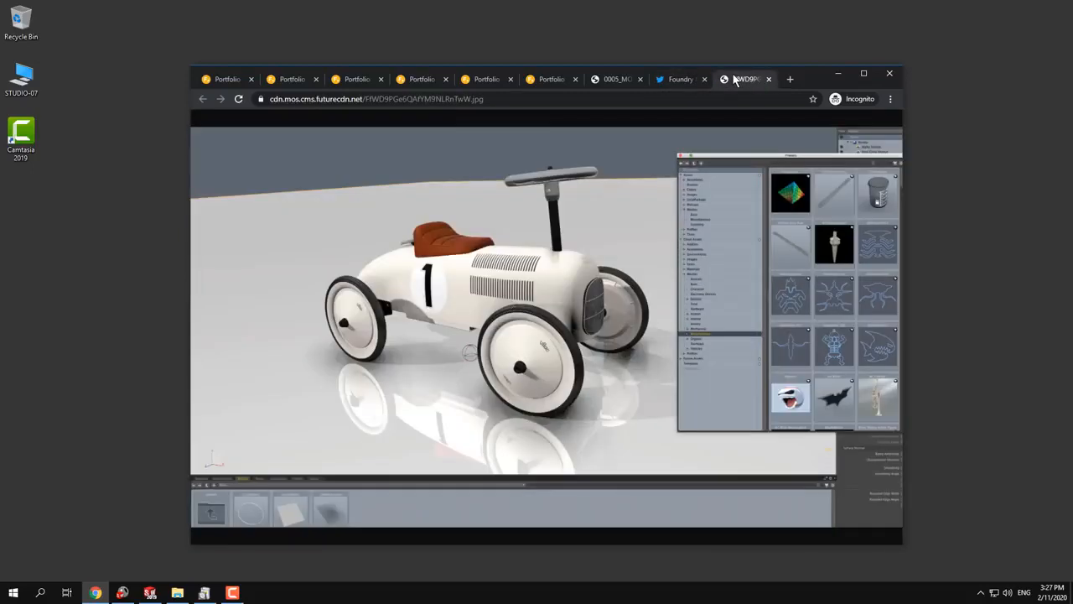
left_click(671, 82)
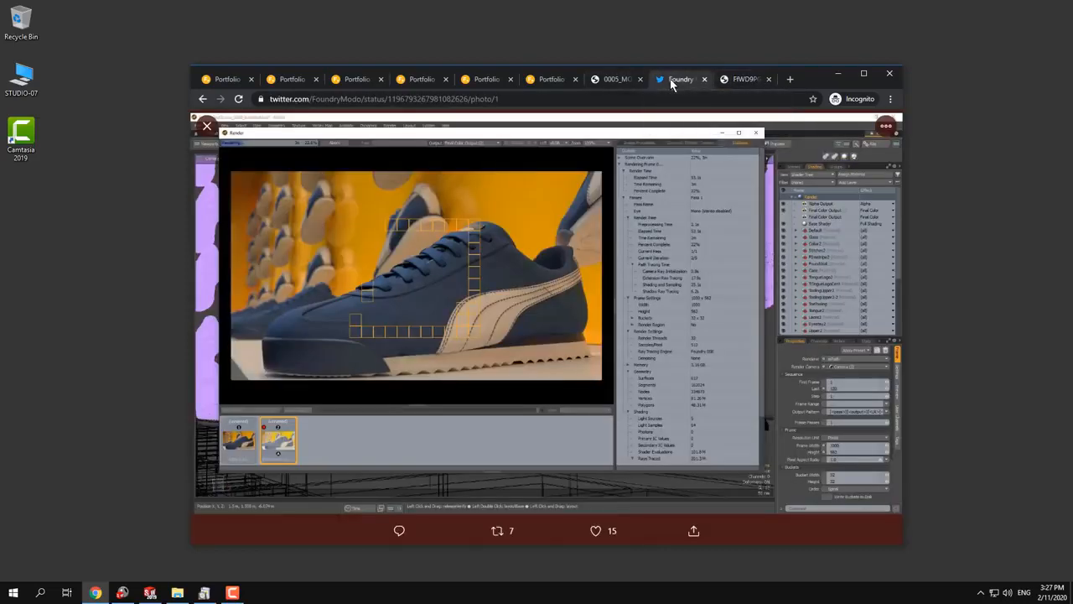
Minimize the SOLIDWORKS window and view the green coffee machine render in the browser.
left_click(149, 594)
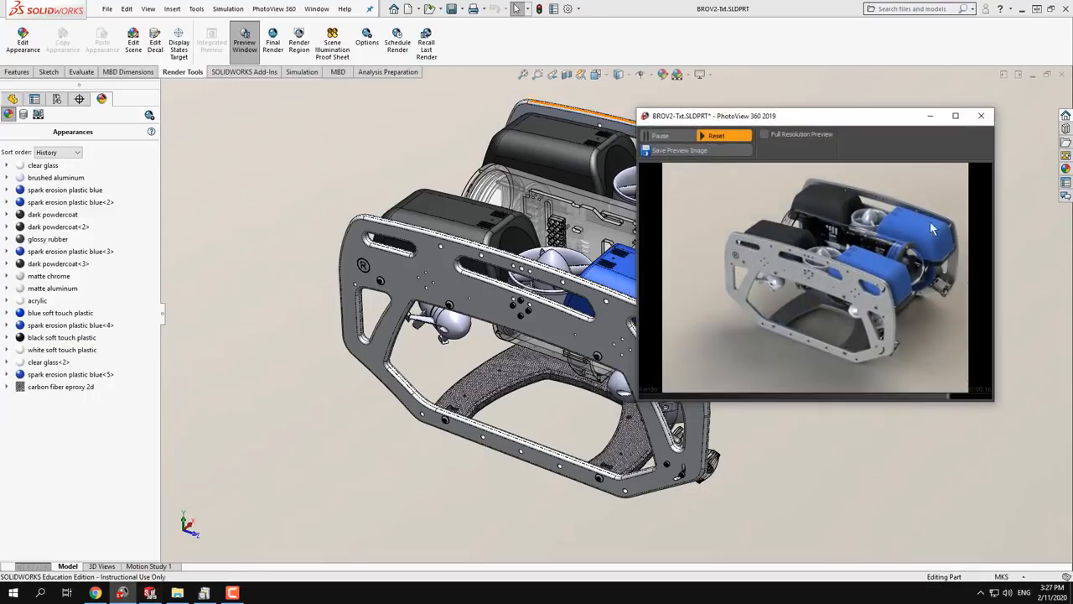
left_click(1037, 8)
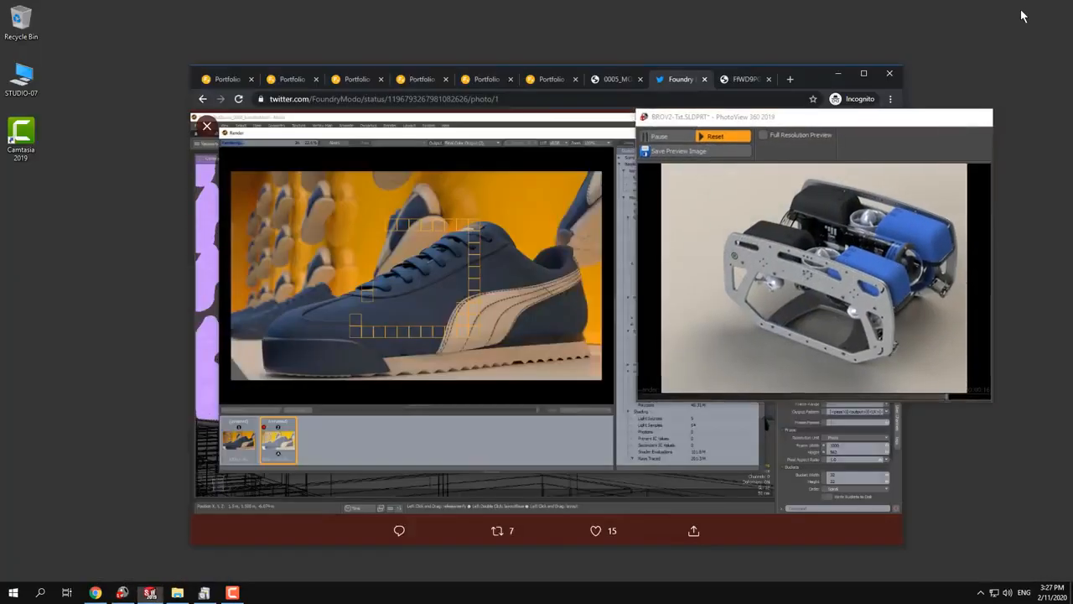
left_click(618, 80)
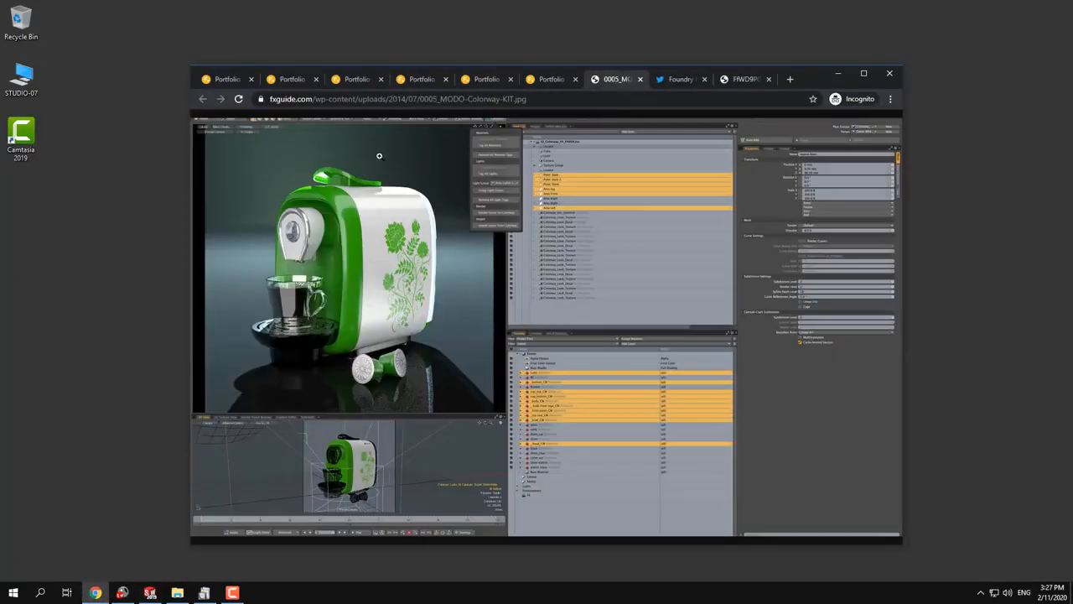
Examine the archviz kitchen, Brave Bear sake bottle and Eden Diodati jewellery renders in the Foundry community portfolio.
left_click(223, 84)
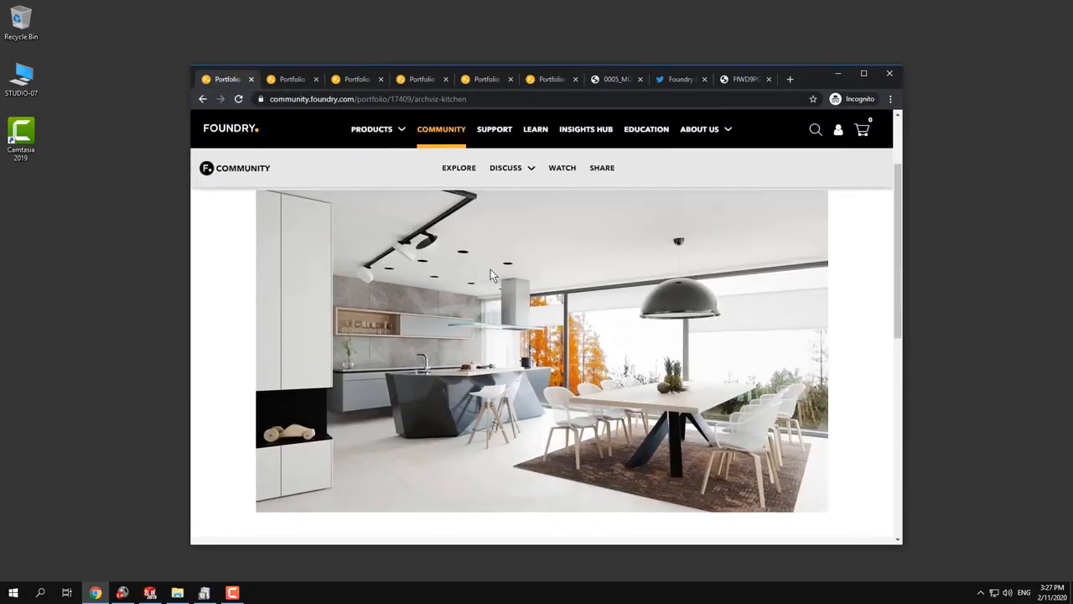
left_click(293, 79)
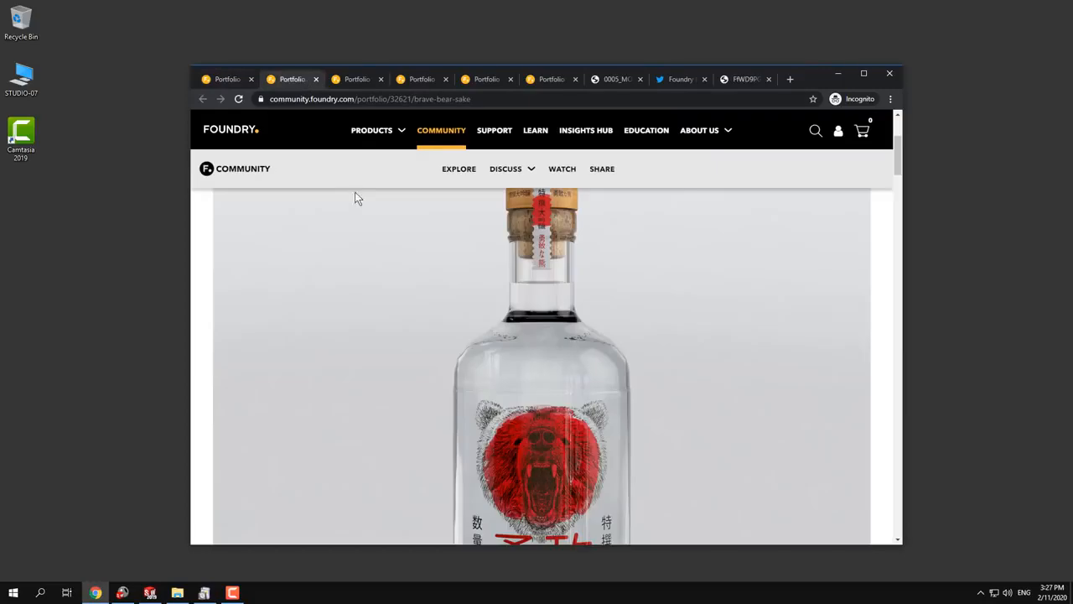
scroll(357, 208, "down", 1)
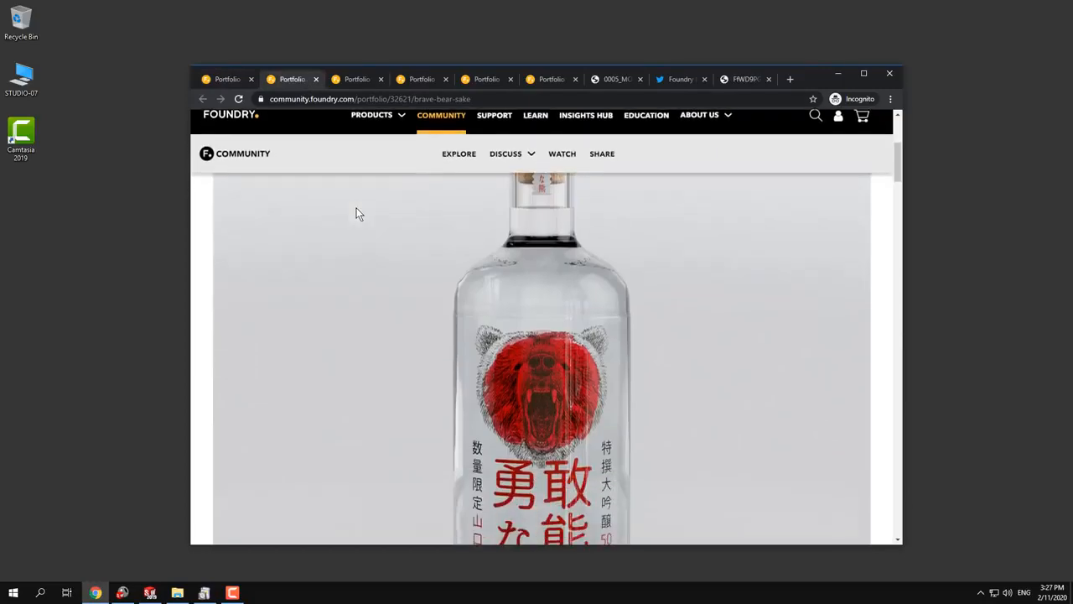
left_click(349, 79)
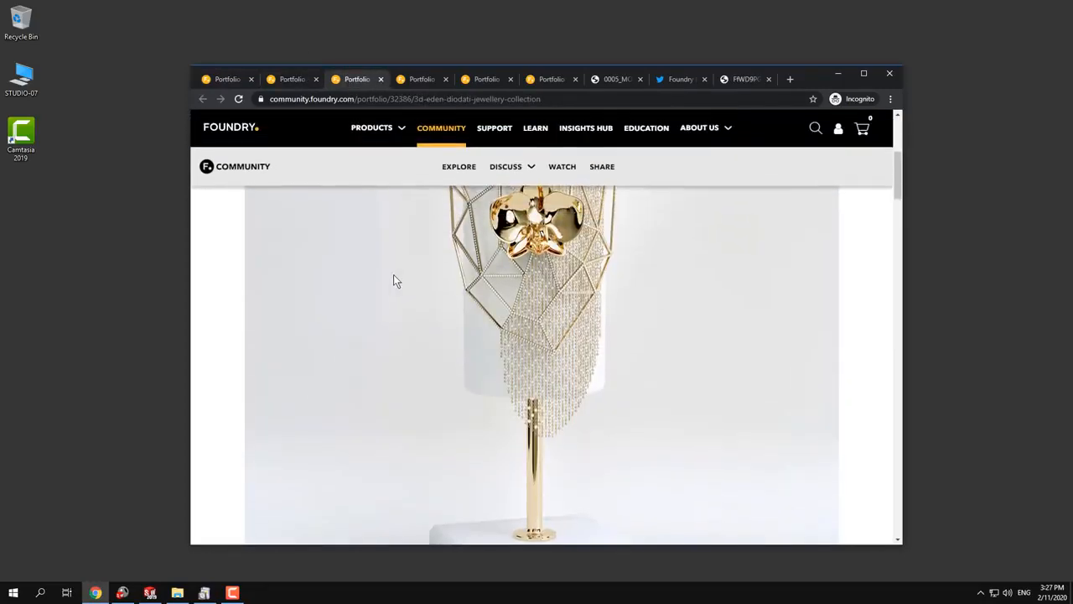
scroll(393, 274, "up", 3)
scroll(393, 274, "down", 2)
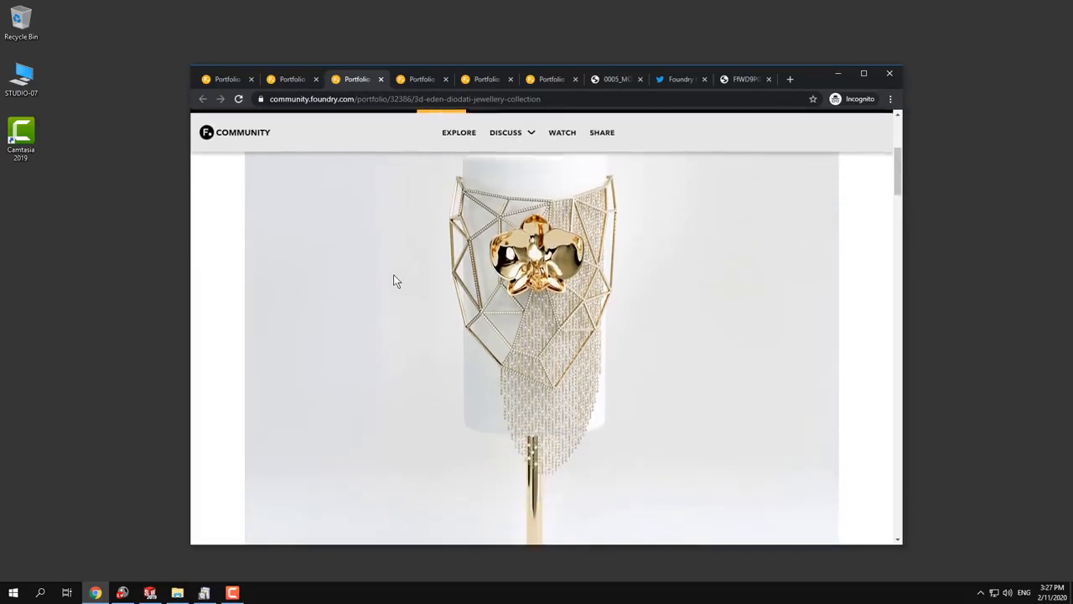
scroll(393, 281, "down", 1)
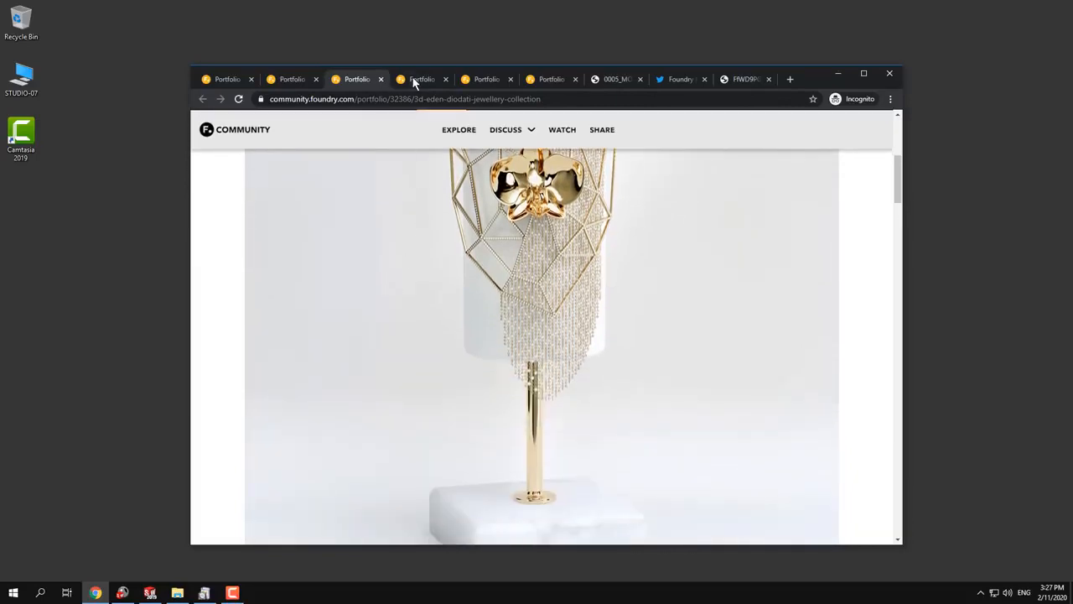
Examine the Artix headphone, New Balance 990v4 and Nautilus headphones renders in the Foundry community portfolio.
left_click(413, 79)
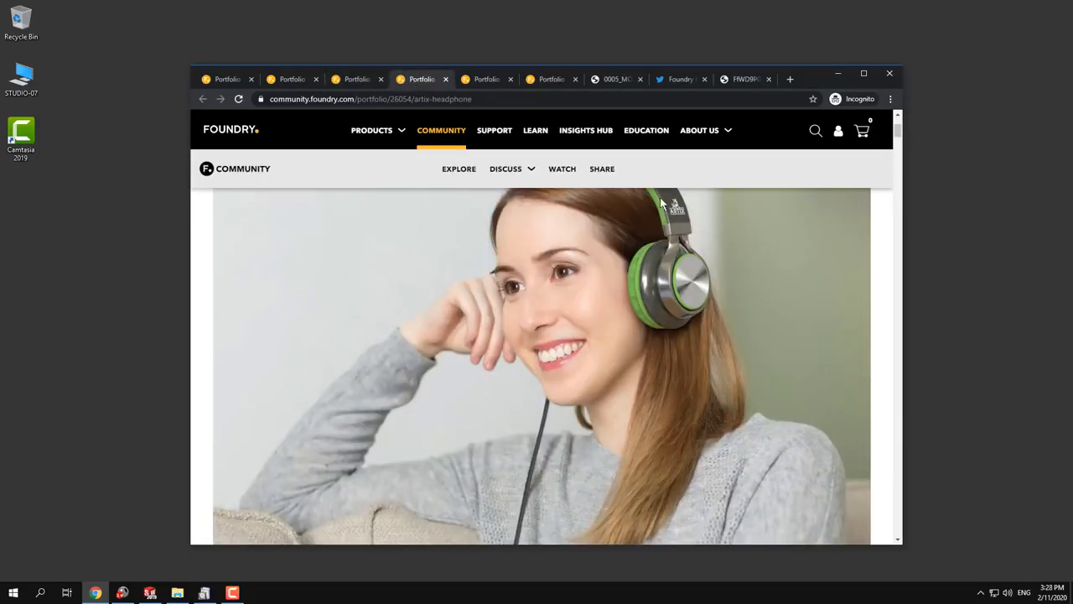
left_click(490, 81)
scroll(611, 237, "up", 1)
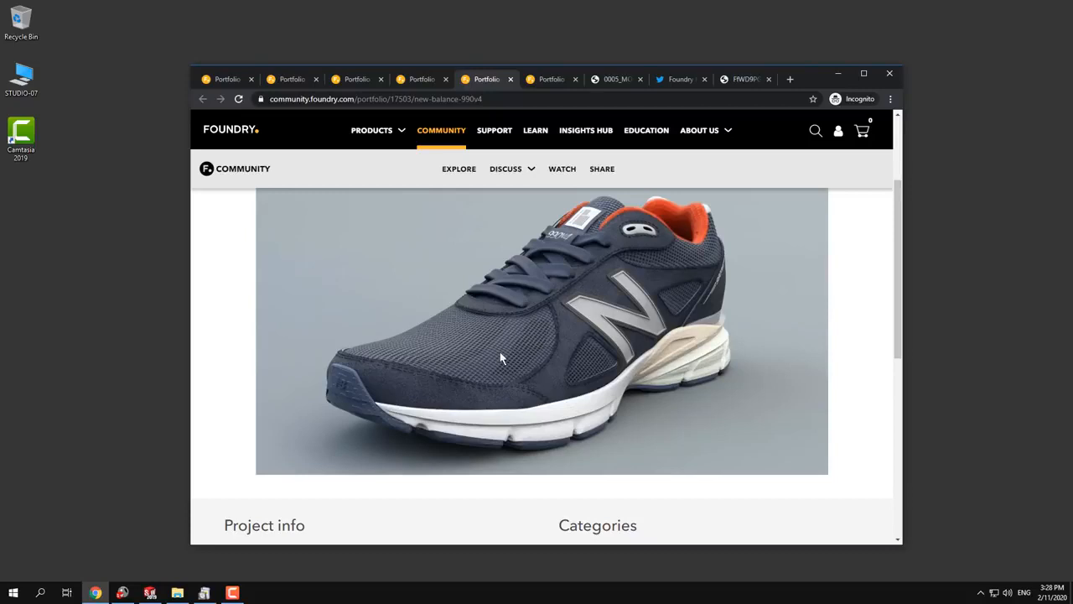
left_click(552, 80)
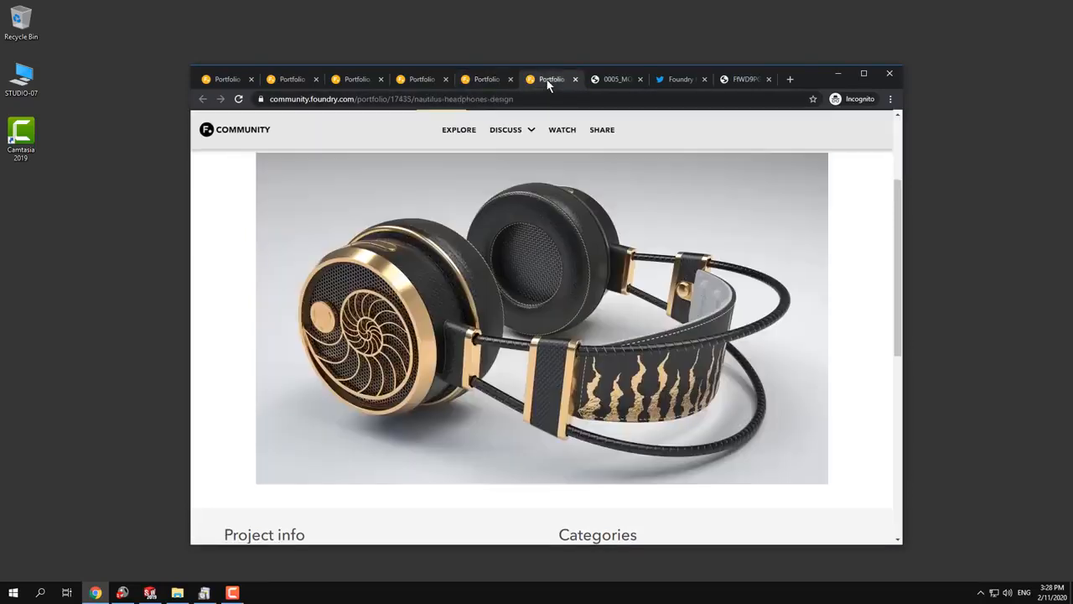
scroll(572, 243, "down", 1)
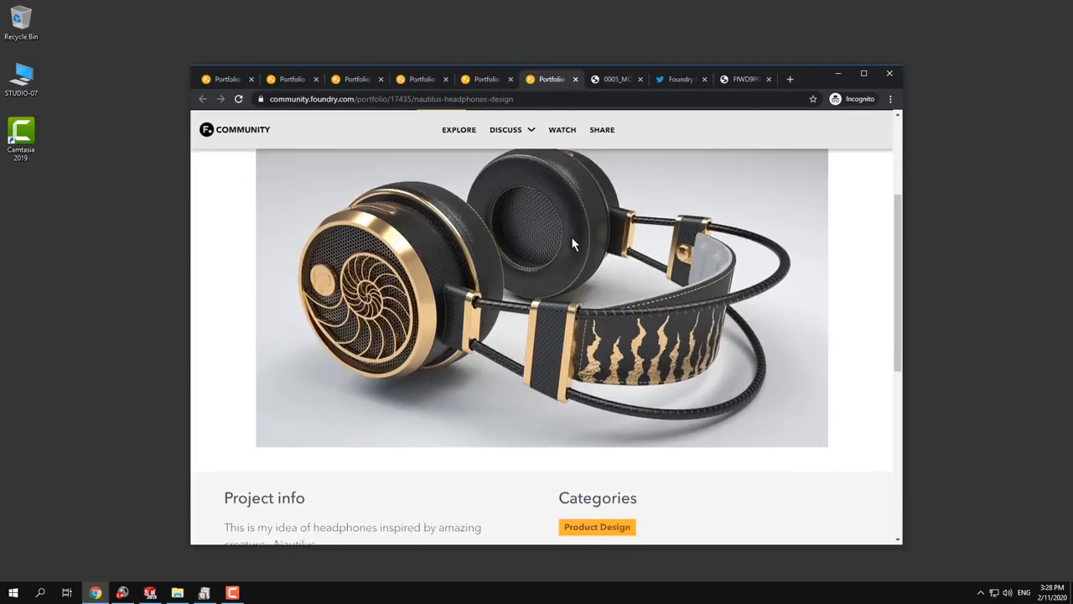
scroll(572, 244, "up", 1)
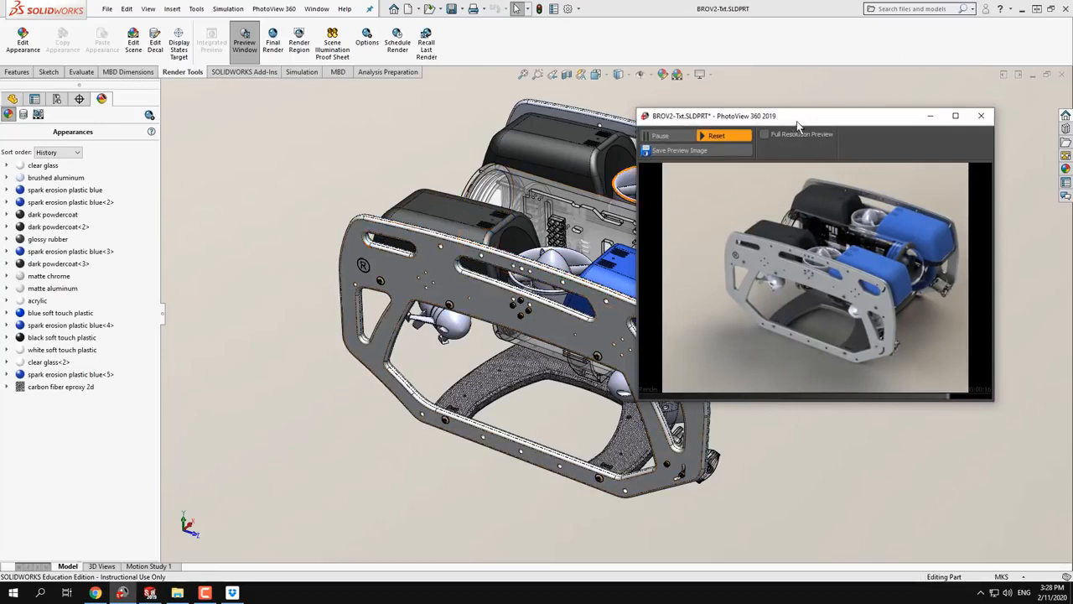
Switch back to SOLIDWORKS, orbit the underwater robot to show its front end, and reposition the PhotoView 360 preview window.
left_click_drag(798, 125, 842, 128)
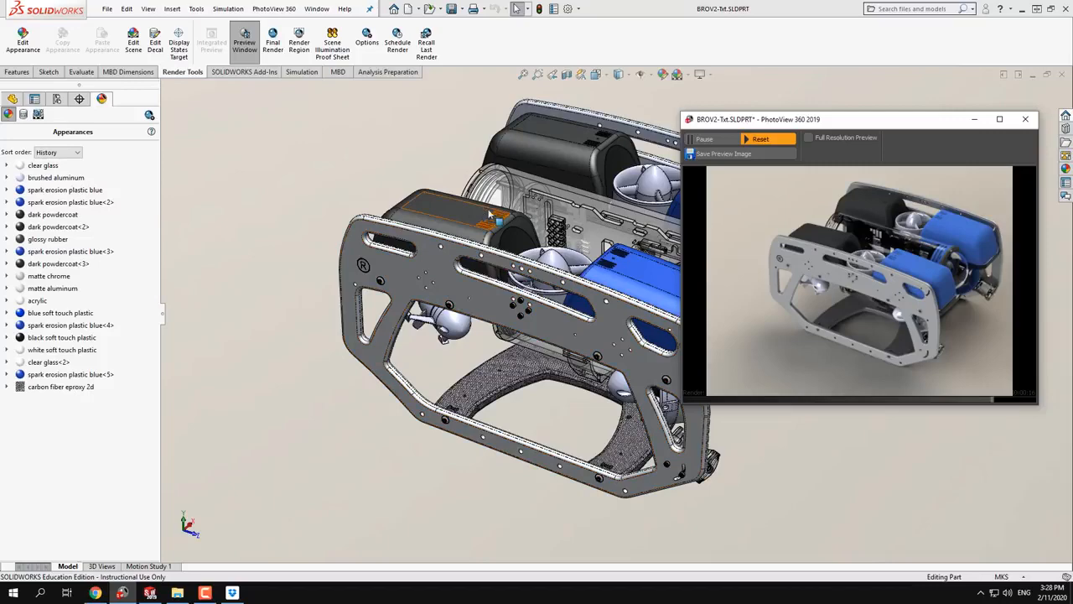
middle_click_drag(587, 242, 559, 234)
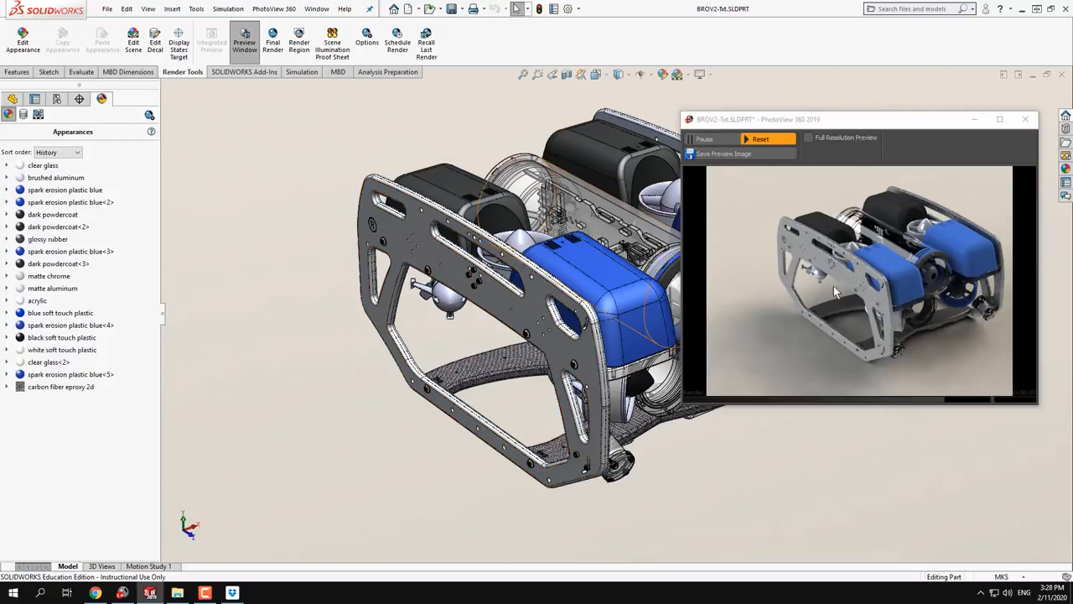
left_click_drag(775, 123, 692, 125)
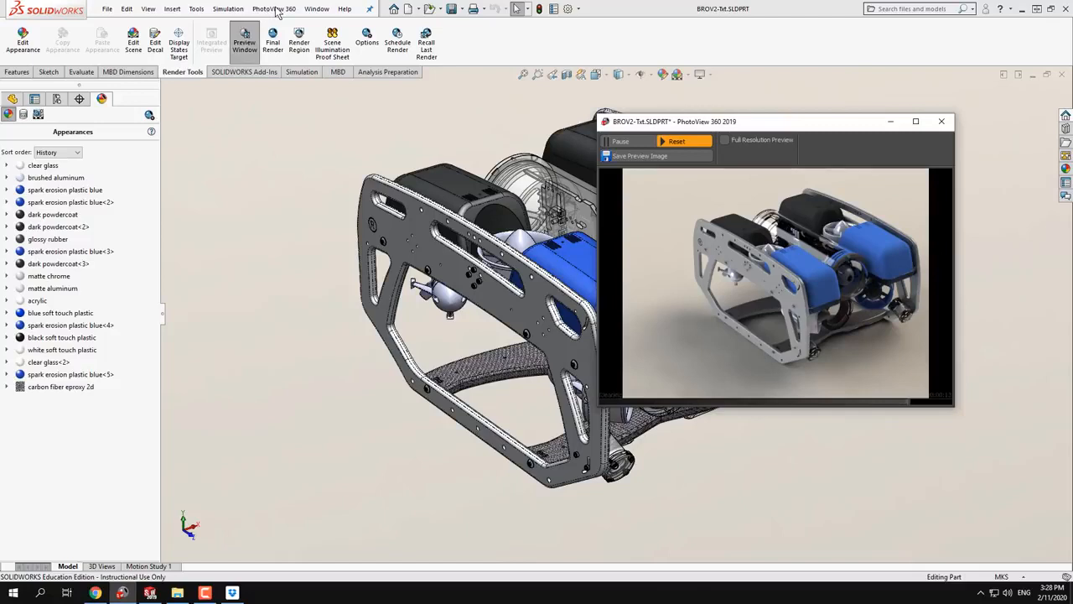
Open the Add-Ins list, check the PhotoView 360 entry, and close the list without changes.
left_click(196, 10)
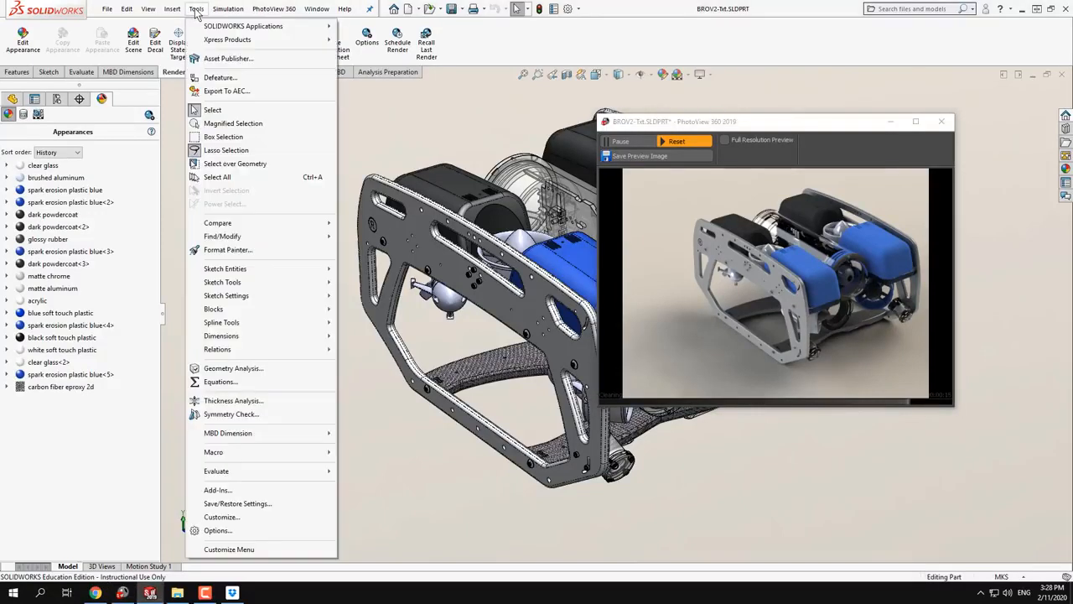
left_click(212, 491)
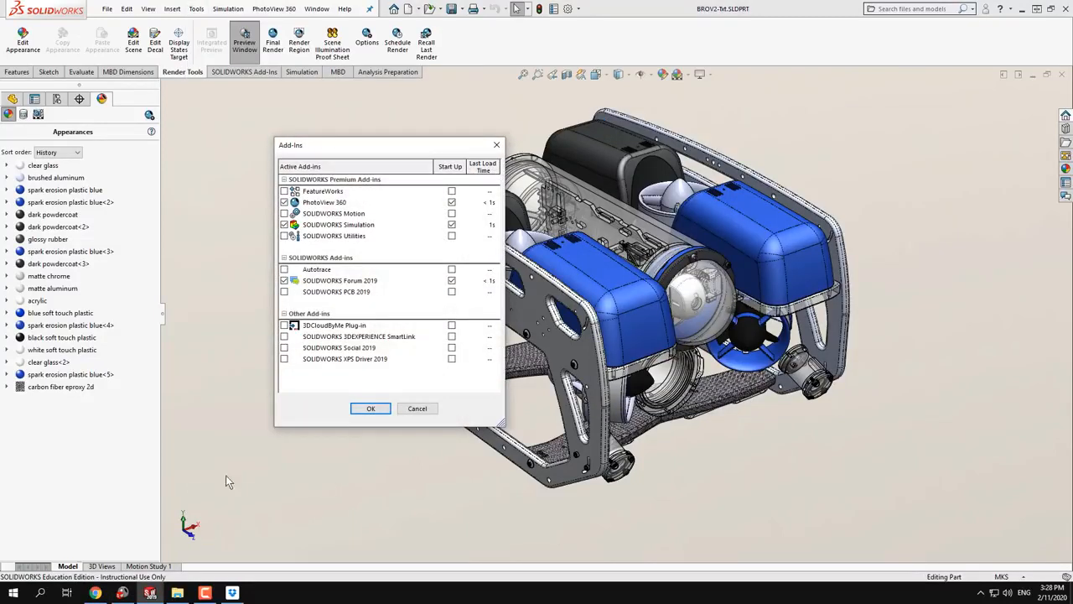
left_click(285, 203)
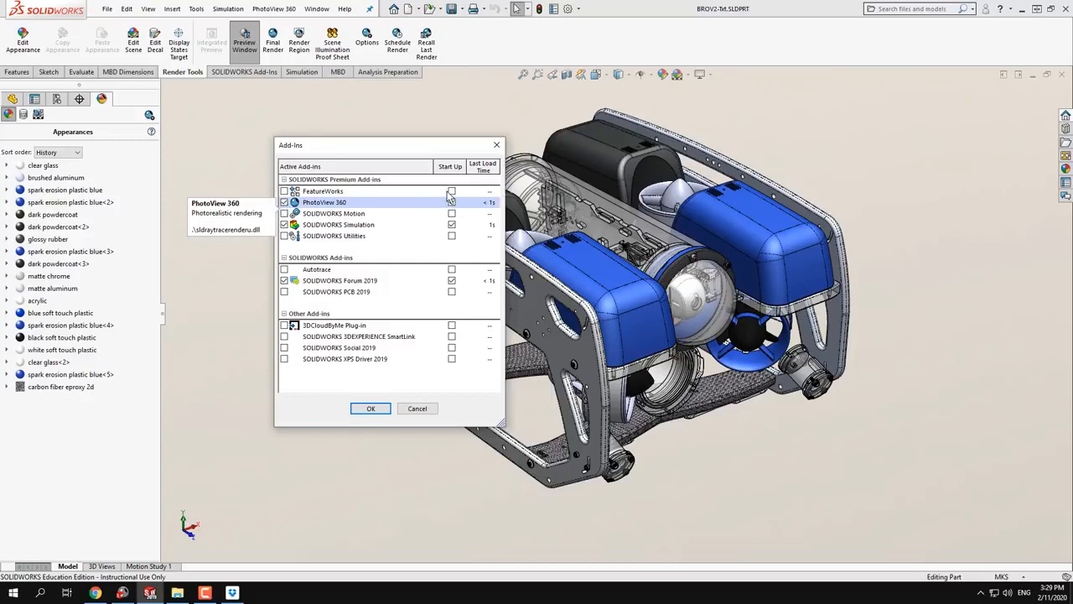
left_click(496, 145)
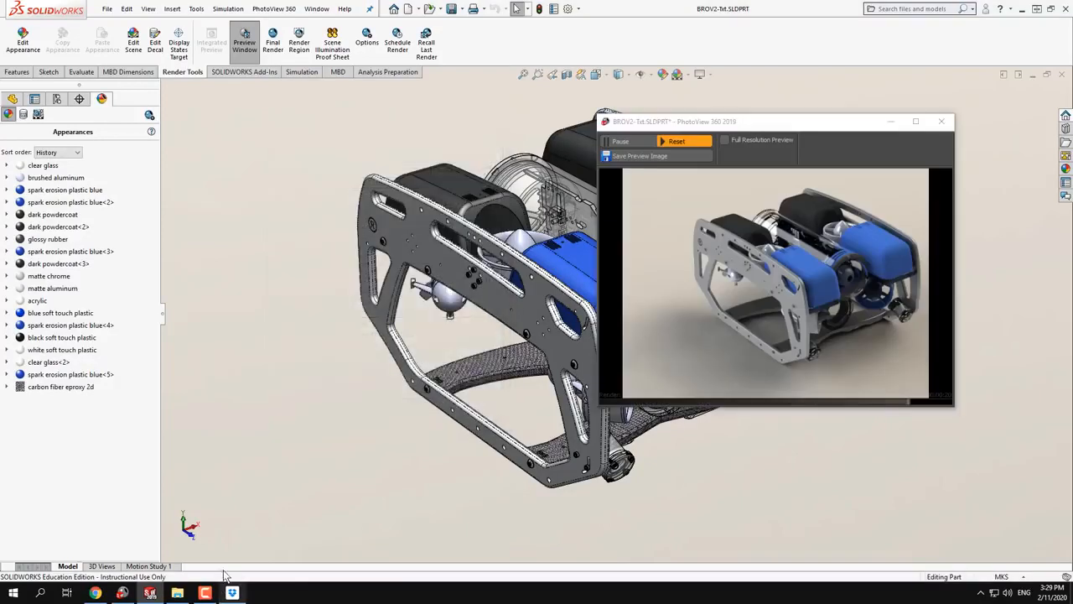
Check the Render Tools entry among the CommandManager toolsets and review the available PhotoView 360 commands.
left_click_drag(708, 122, 627, 147)
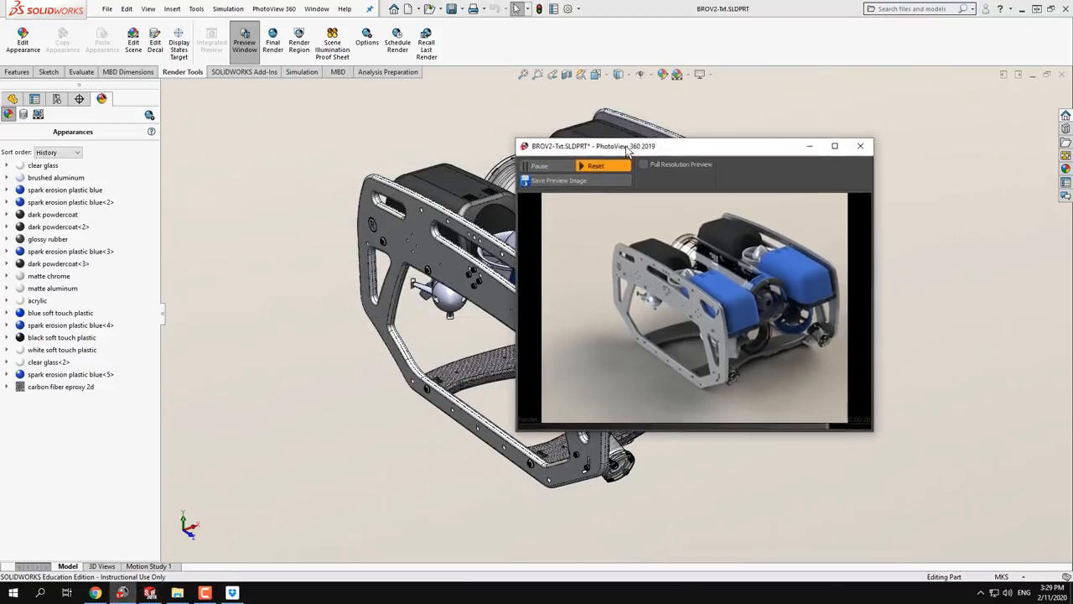
right_click(133, 75)
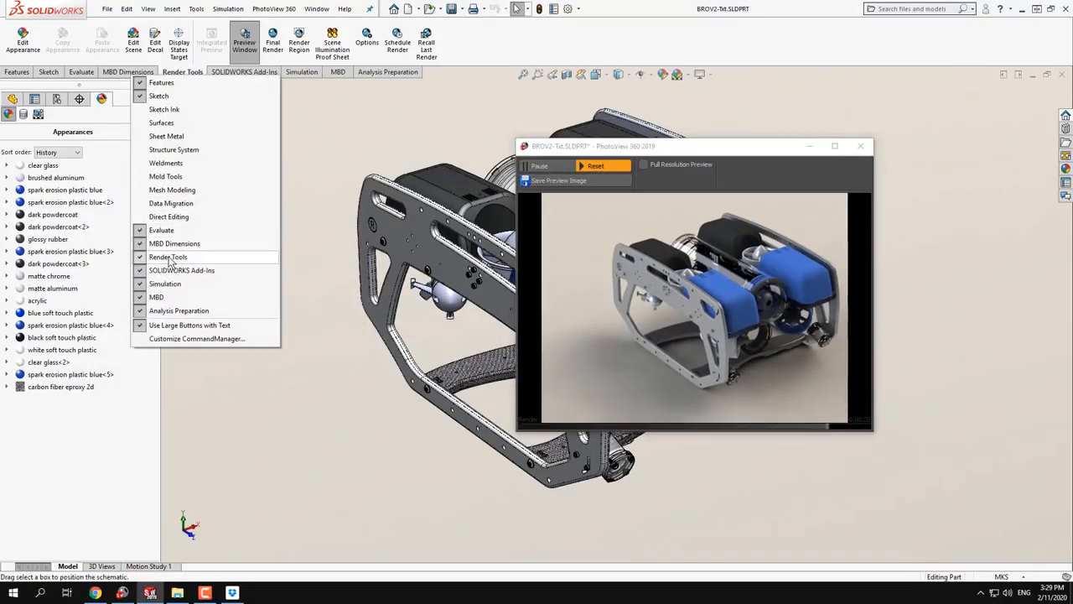
left_click(507, 35)
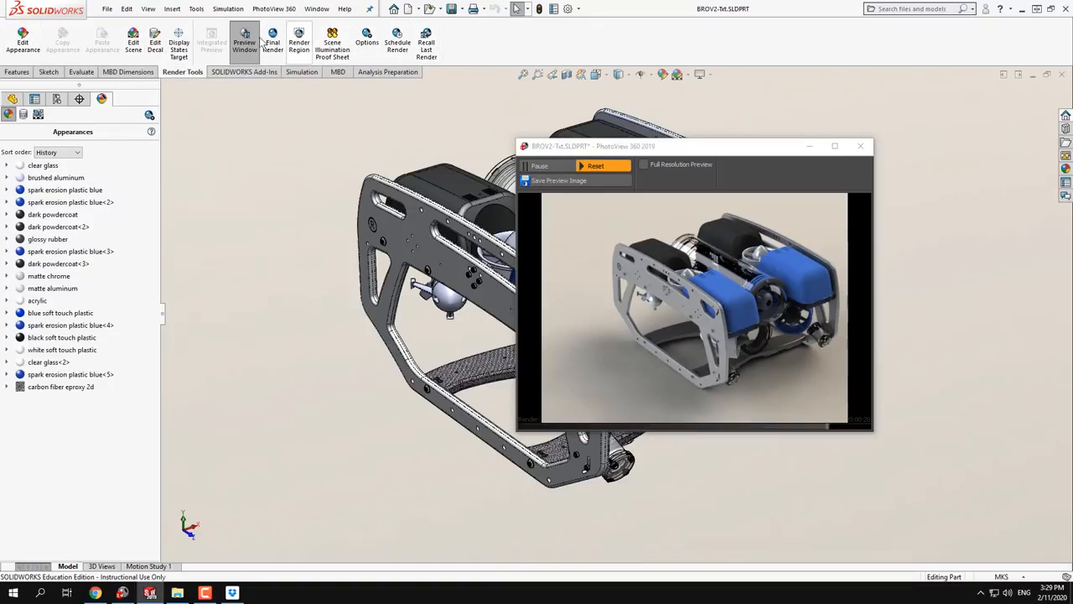
left_click(273, 8)
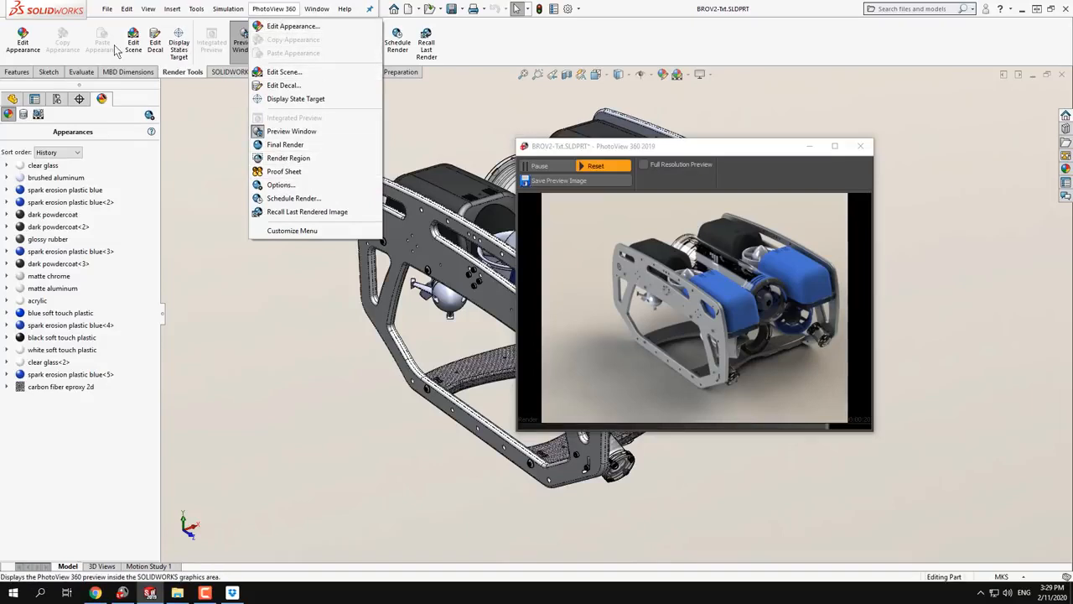
left_click(456, 42)
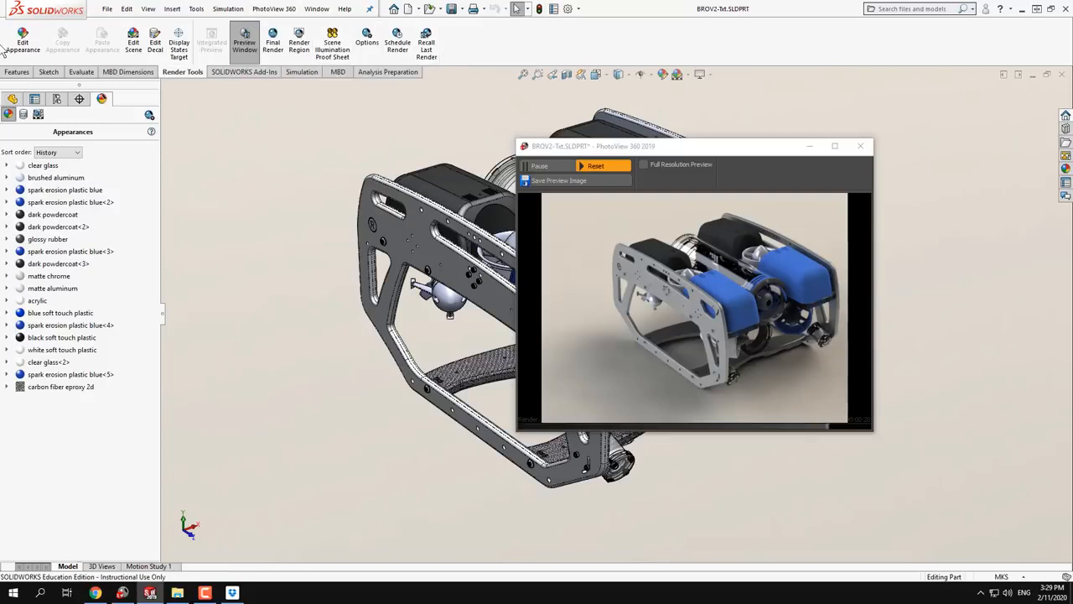
View the model's feature tree, return to its appearances, and preview the first spark erosion plastic blue appearance.
left_click(13, 99)
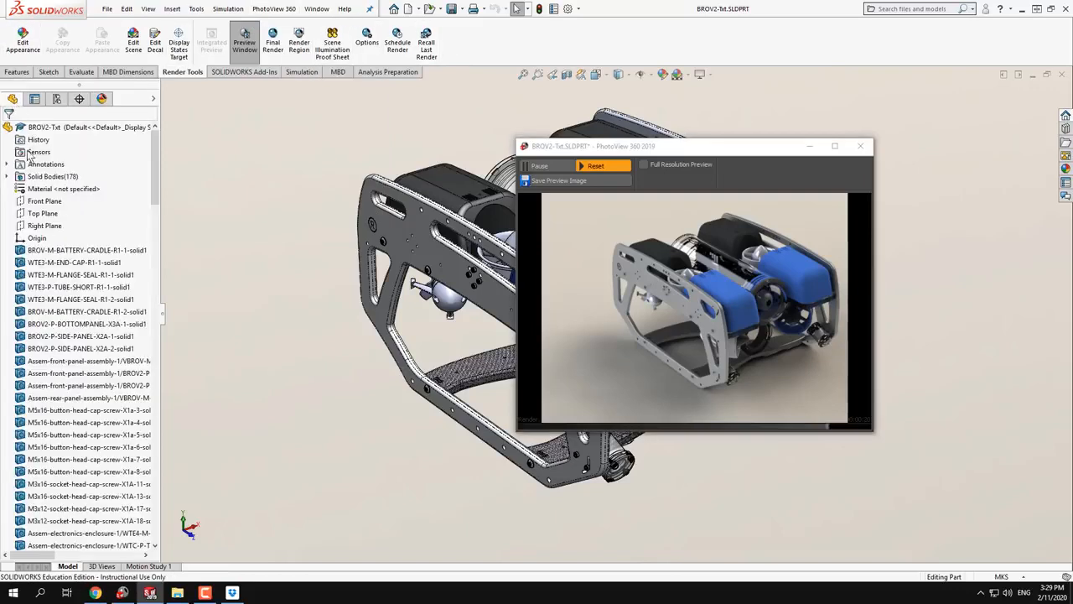
left_click(102, 99)
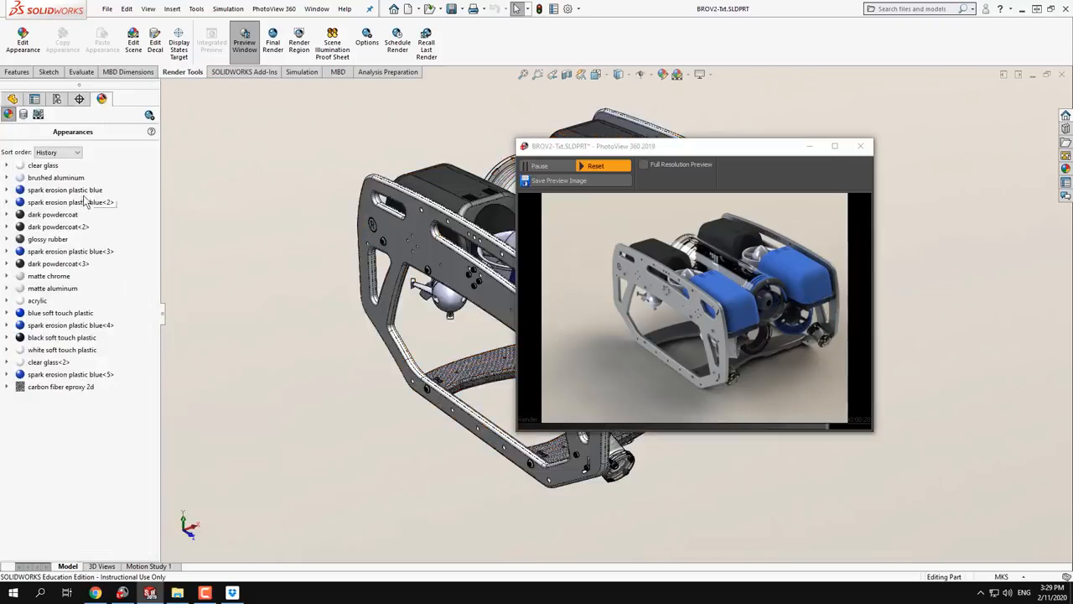
mouse_move(59, 181)
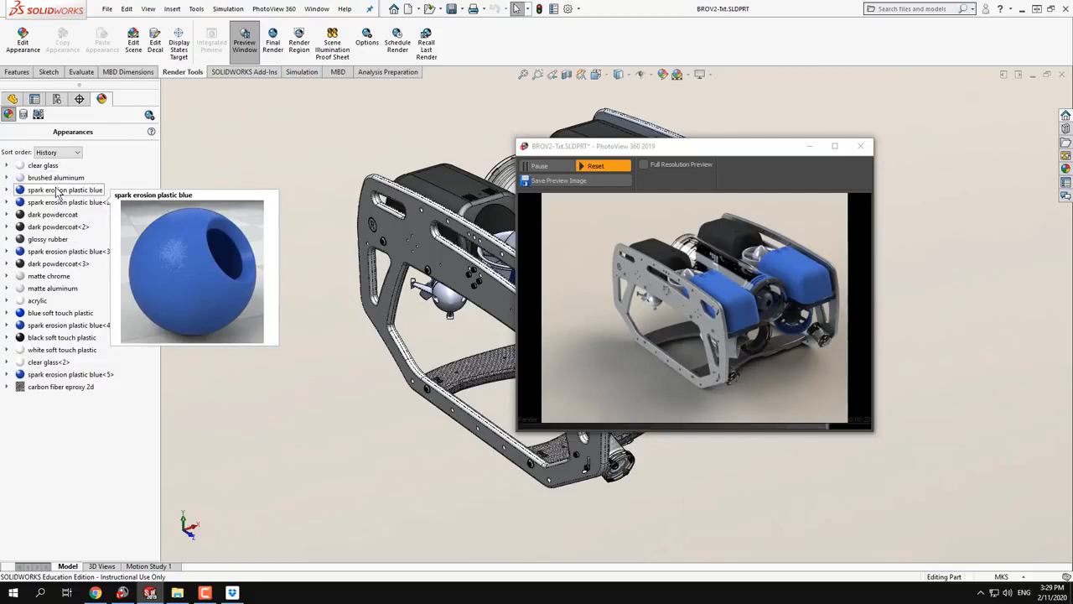
Review the commands available for the first spark erosion plastic blue appearance, dismiss them, and return to the feature tree.
right_click(58, 193)
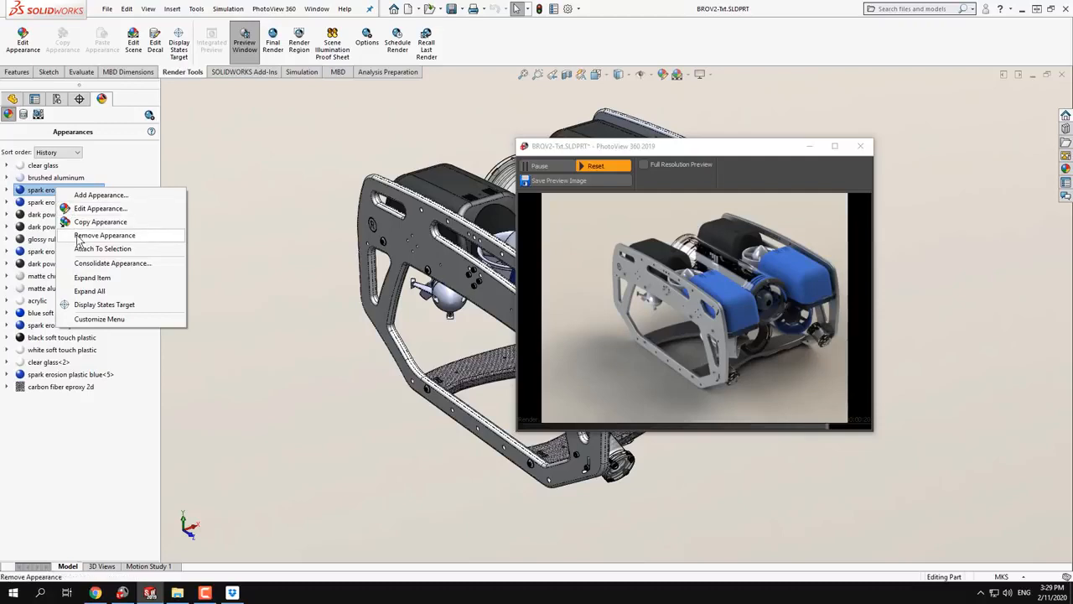
left_click(202, 160)
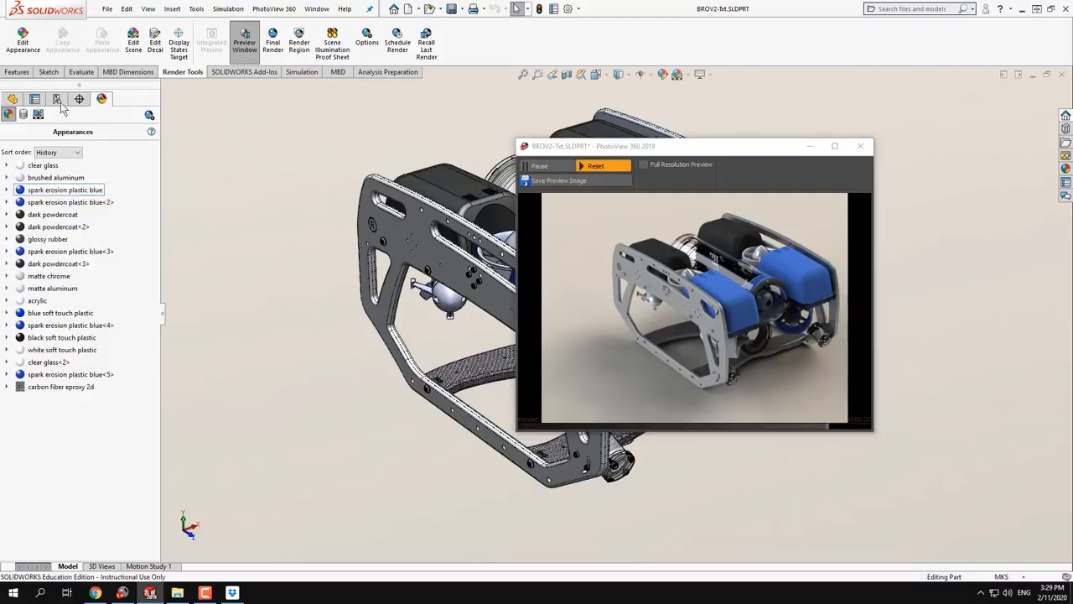
left_click(12, 99)
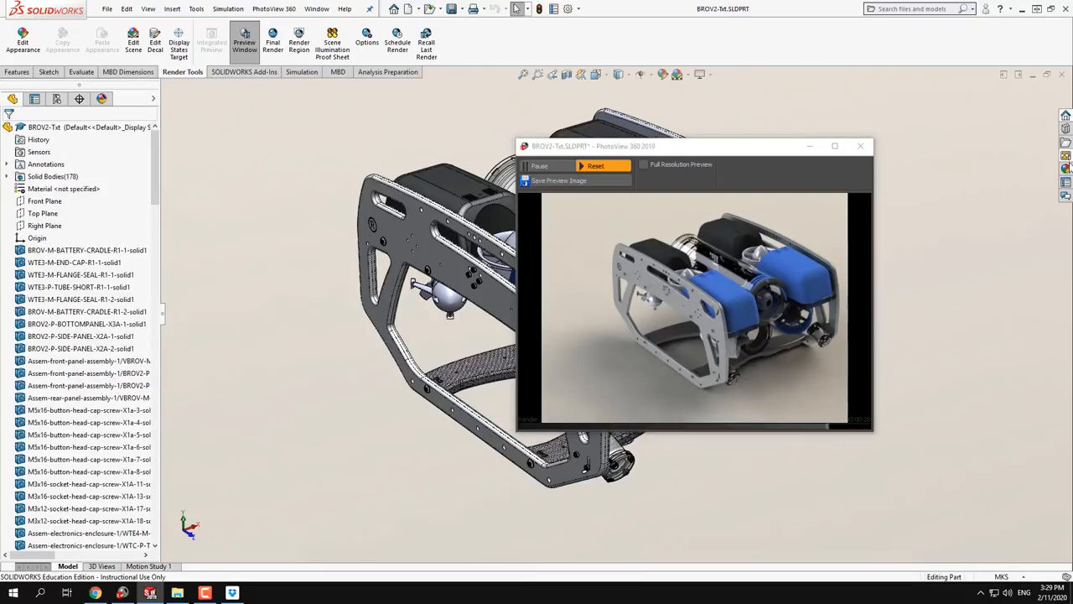
Open the library of appearances, scenes and decals, uncover the model beside it, and browse the Medium Gloss plastic appearances.
left_click(1066, 168)
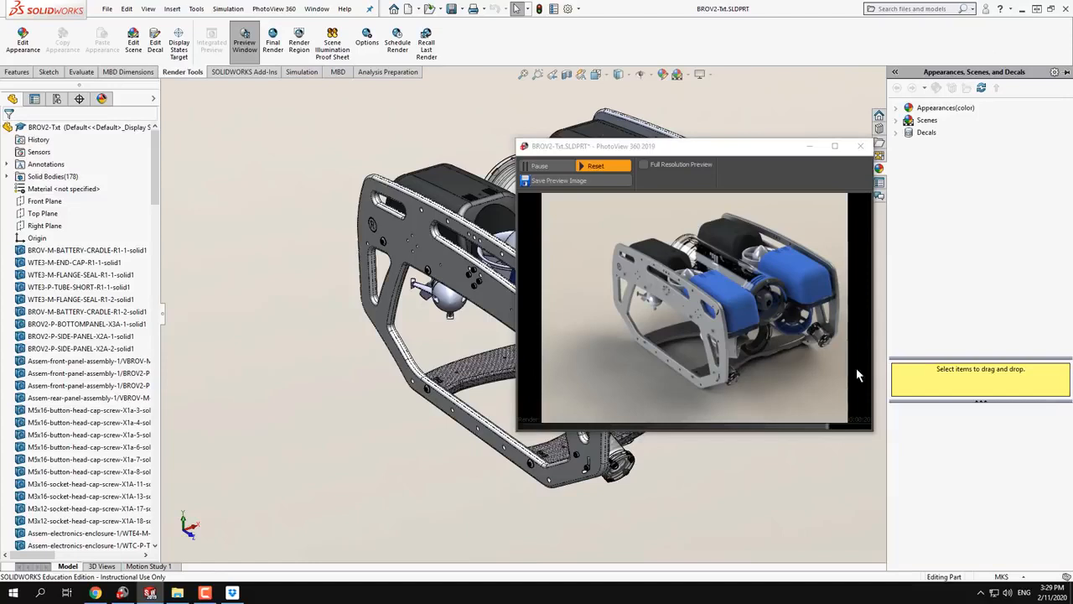
left_click_drag(768, 146, 607, 142)
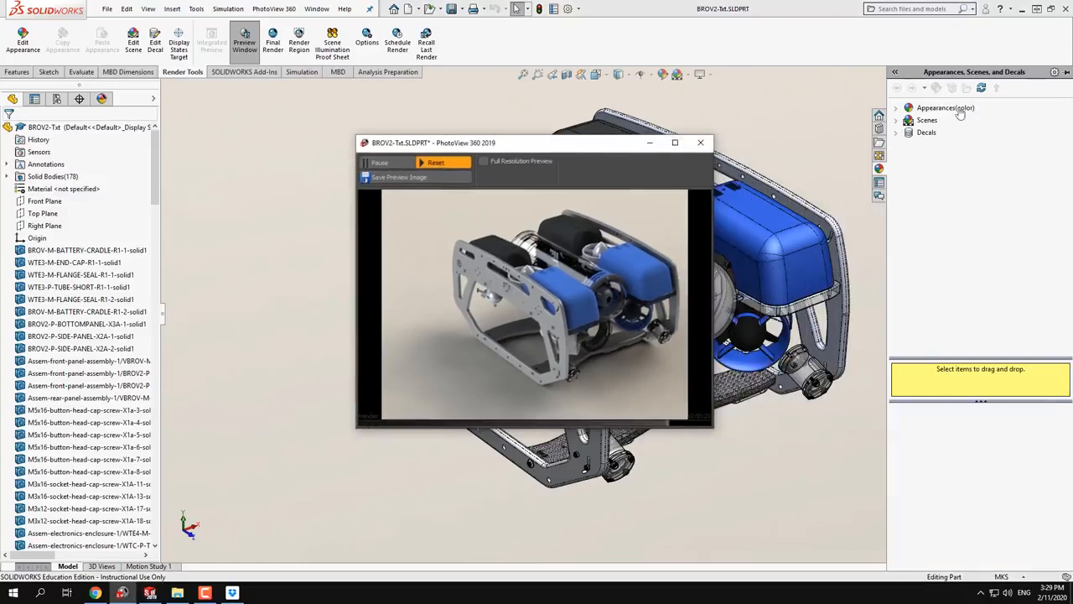
left_click(896, 109)
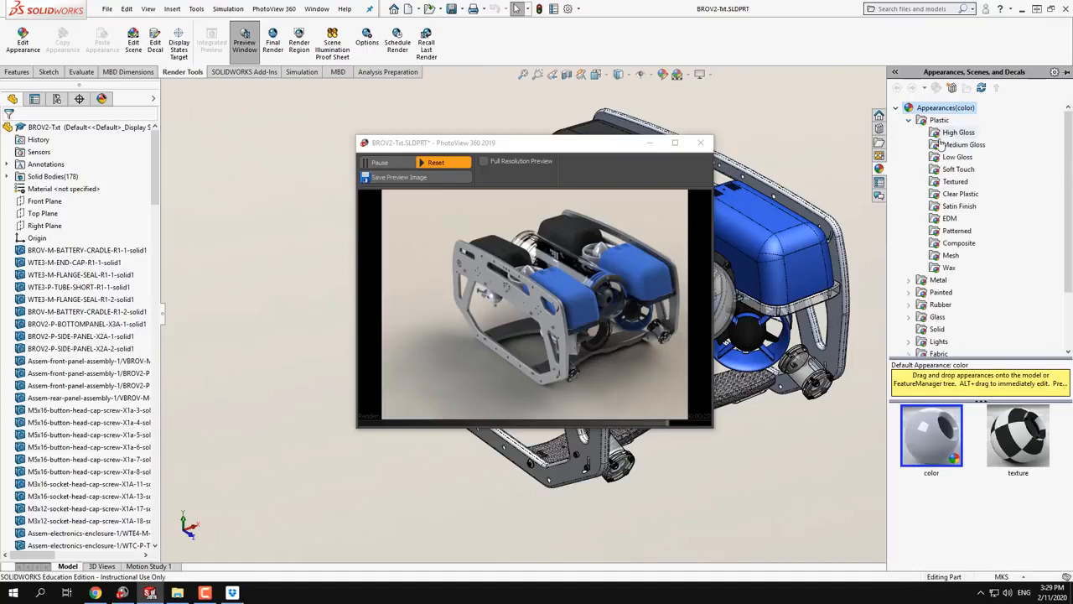
left_click(948, 146)
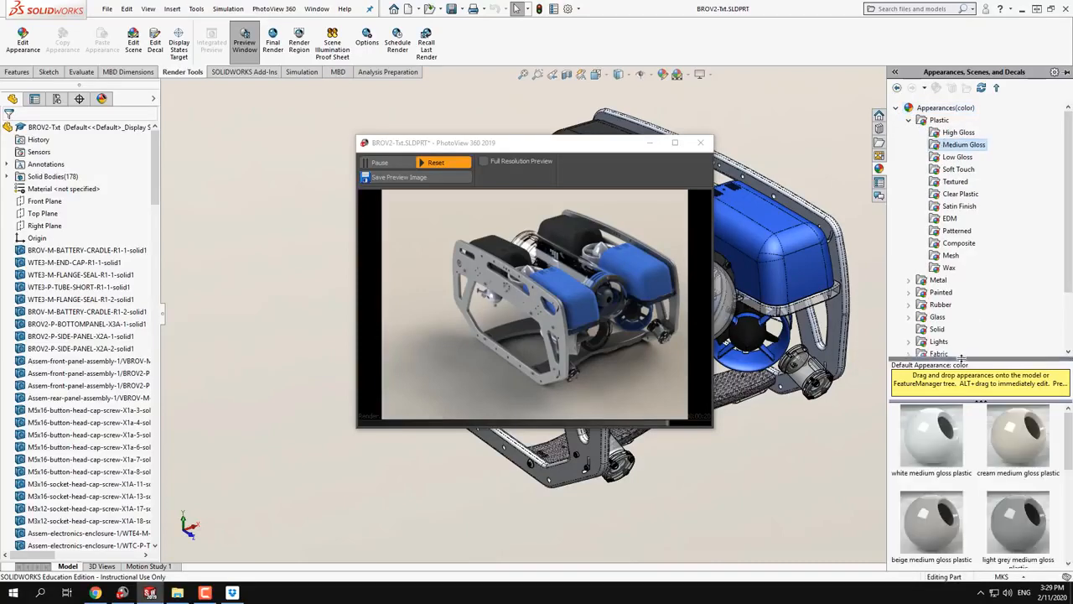
left_click_drag(963, 359, 964, 282)
scroll(1015, 434, "down", 3)
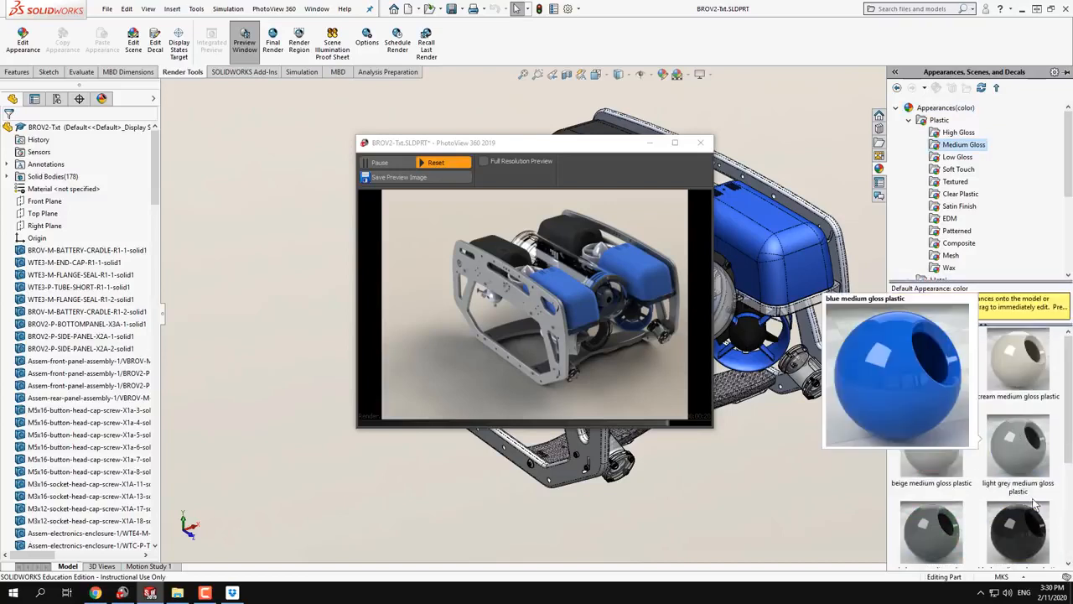
scroll(1015, 434, "up", 3)
left_click(897, 109)
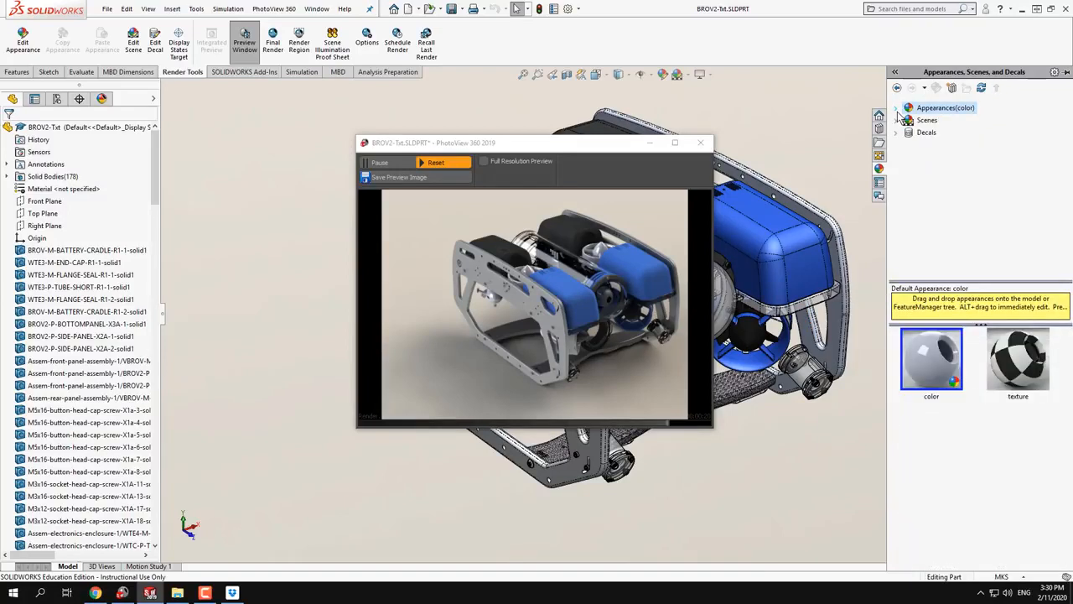
Browse the available scenes in the Basic, Studio and Presentation categories.
left_click(897, 121)
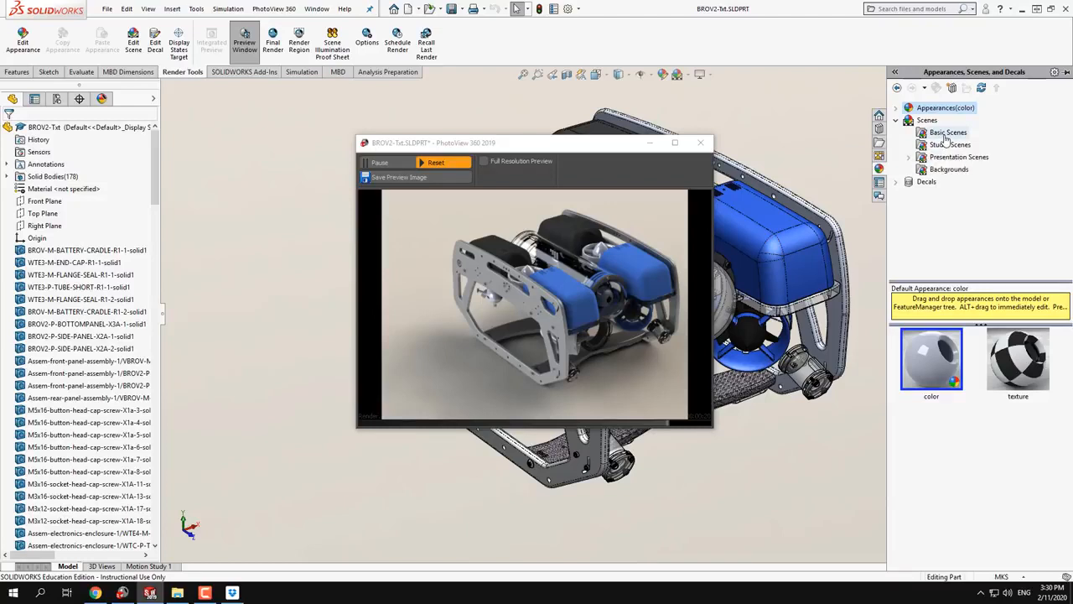
left_click(947, 134)
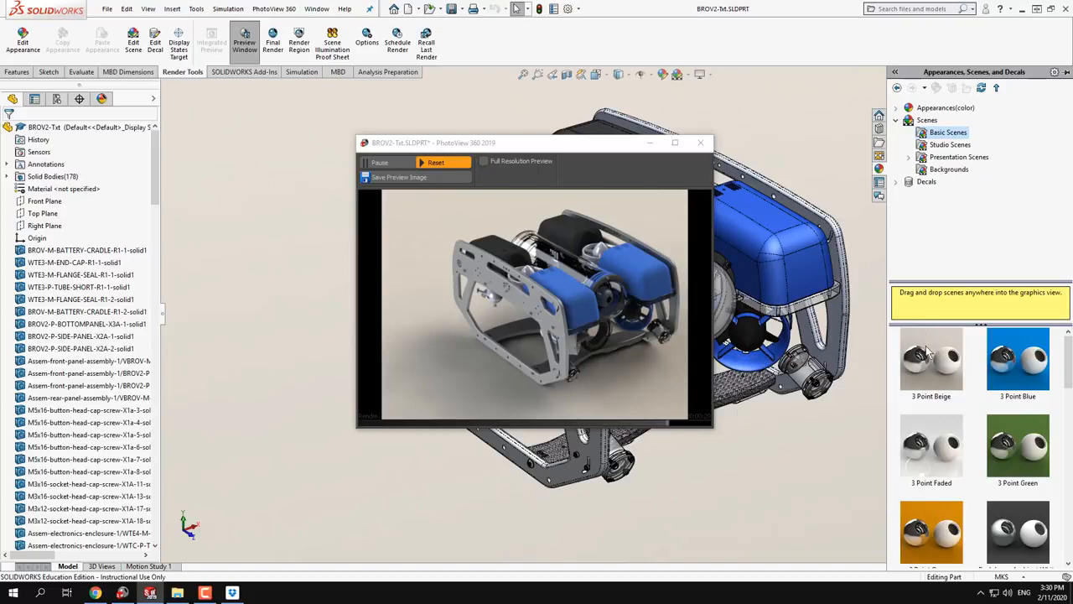
mouse_move(929, 359)
left_click(950, 145)
left_click(950, 157)
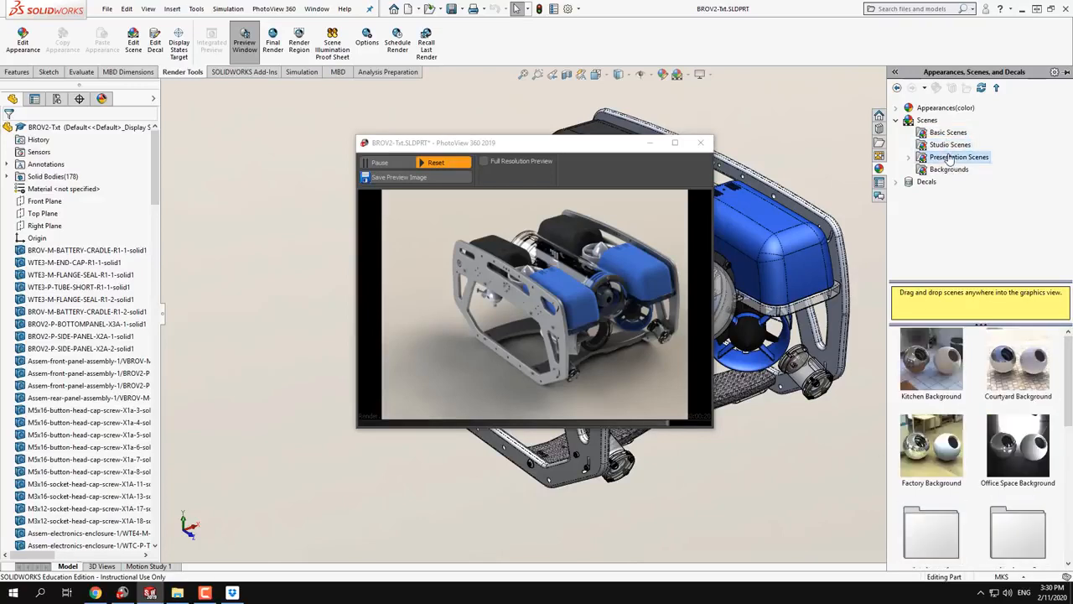
Browse the logos decals, preview the DS SolidWorks Let's Go Design decal, and collapse the scenes list.
left_click(897, 182)
left_click(937, 194)
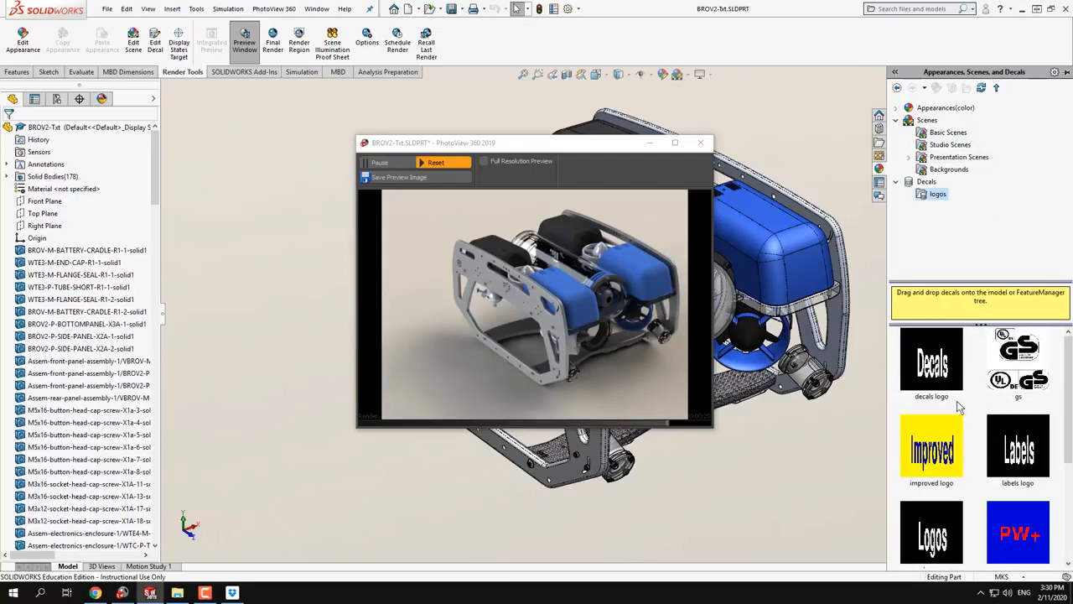
scroll(998, 446, "down", 3)
mouse_move(1001, 465)
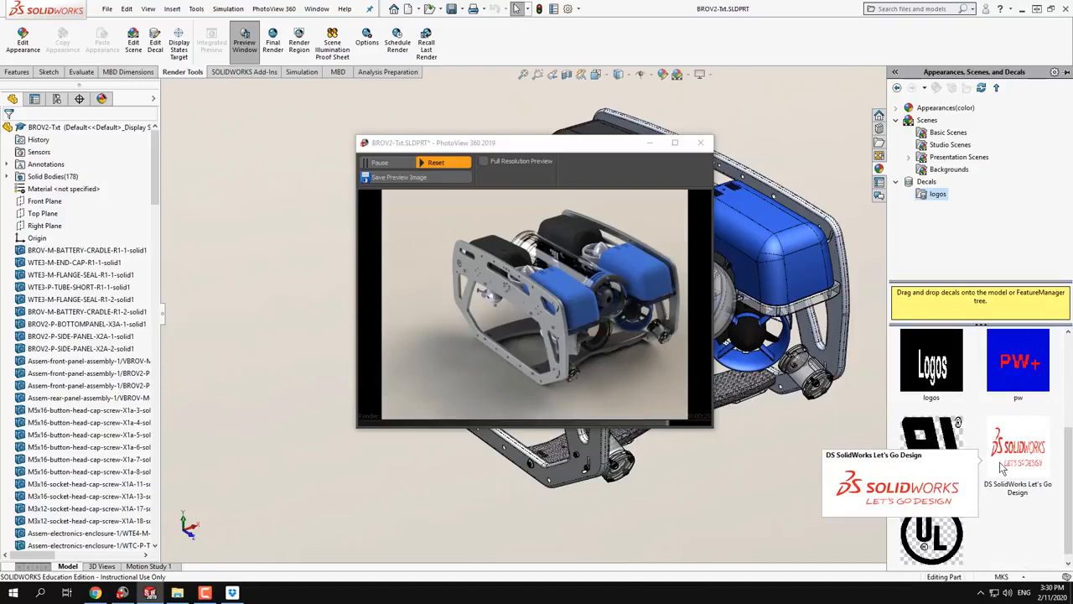
scroll(1000, 468, "up", 3)
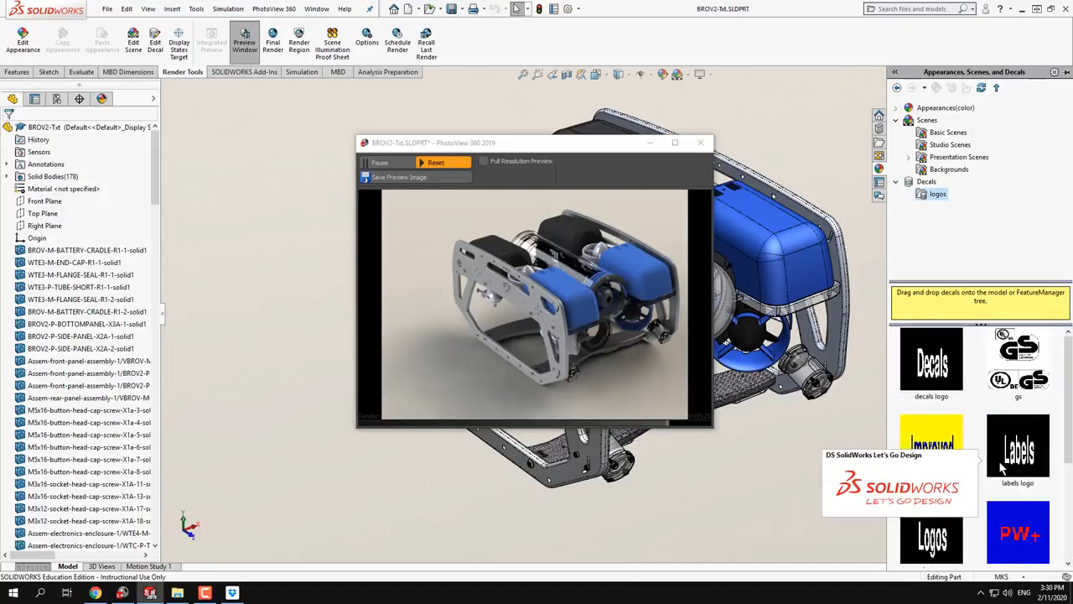
left_click(896, 120)
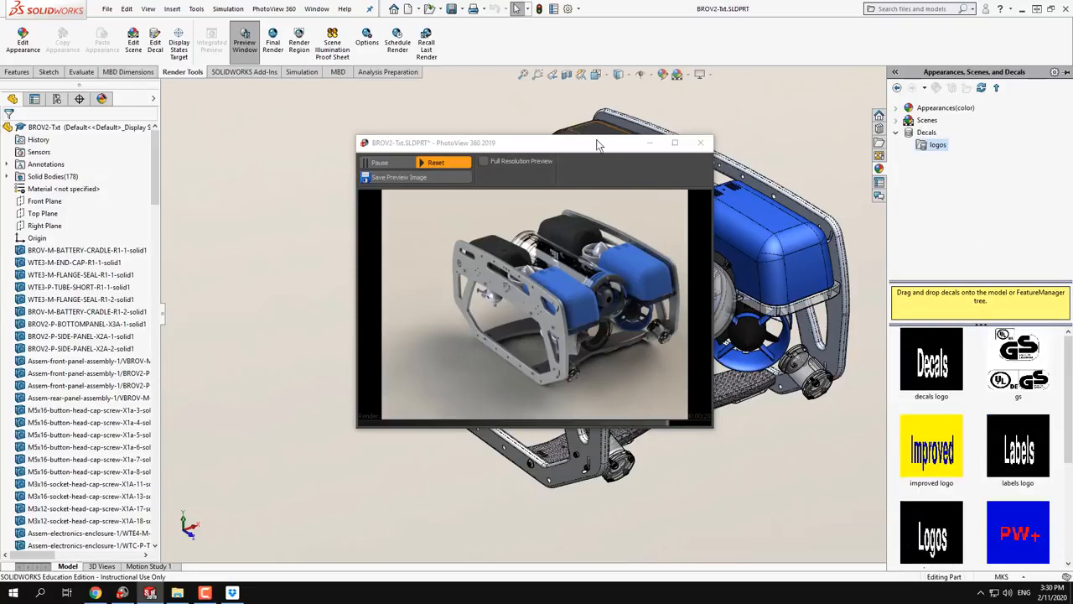
Shrink the PhotoView 360 preview window and move it toward the robot's far upper corner to uncover more of the model.
left_click_drag(598, 143, 692, 116)
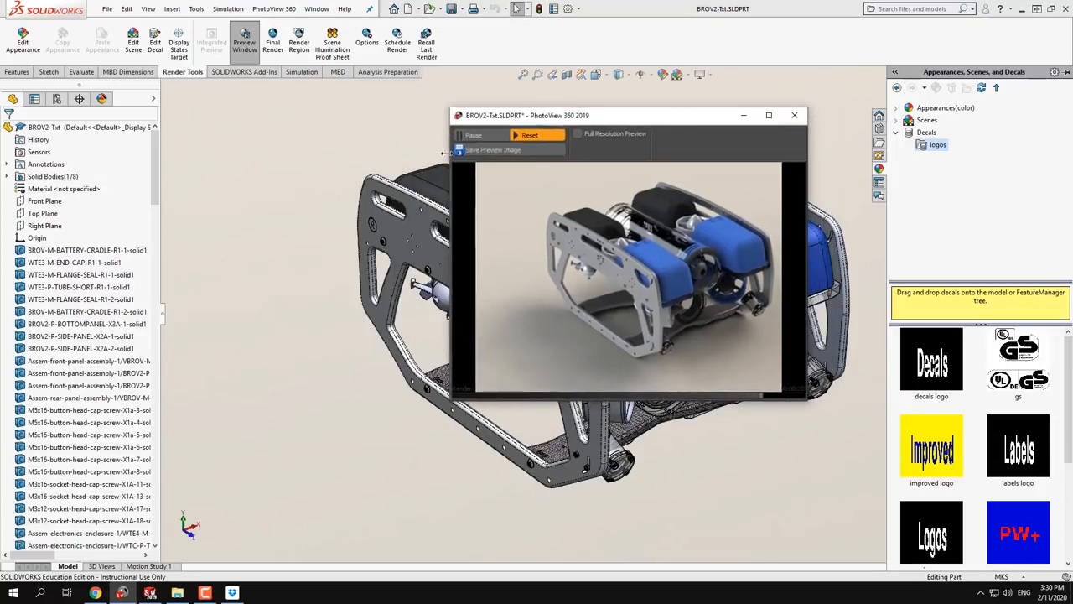
left_click_drag(613, 118, 647, 113)
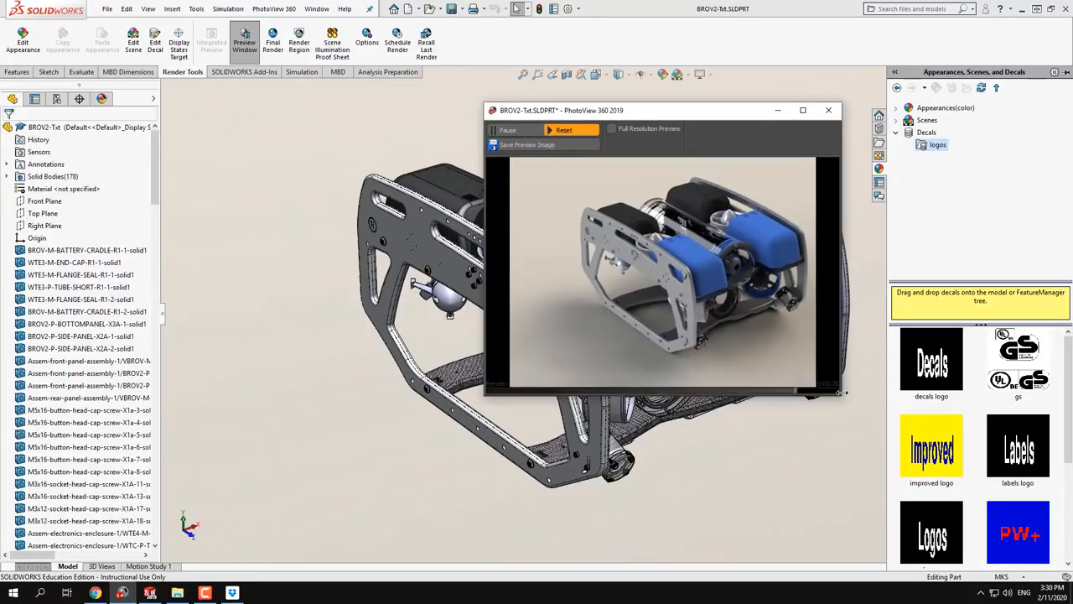
left_click_drag(841, 396, 695, 314)
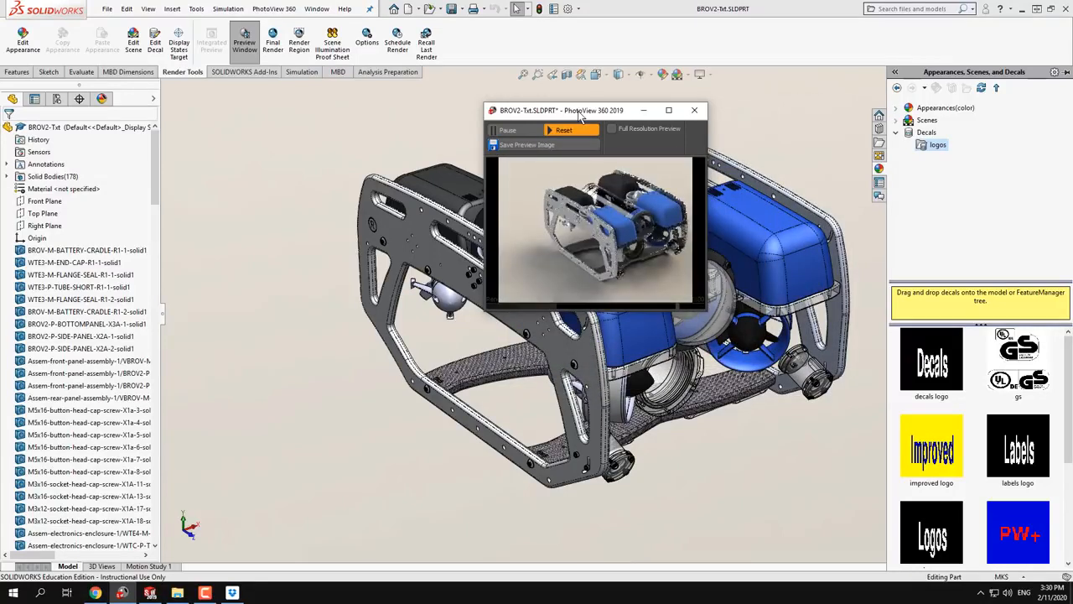
left_click_drag(582, 113, 695, 111)
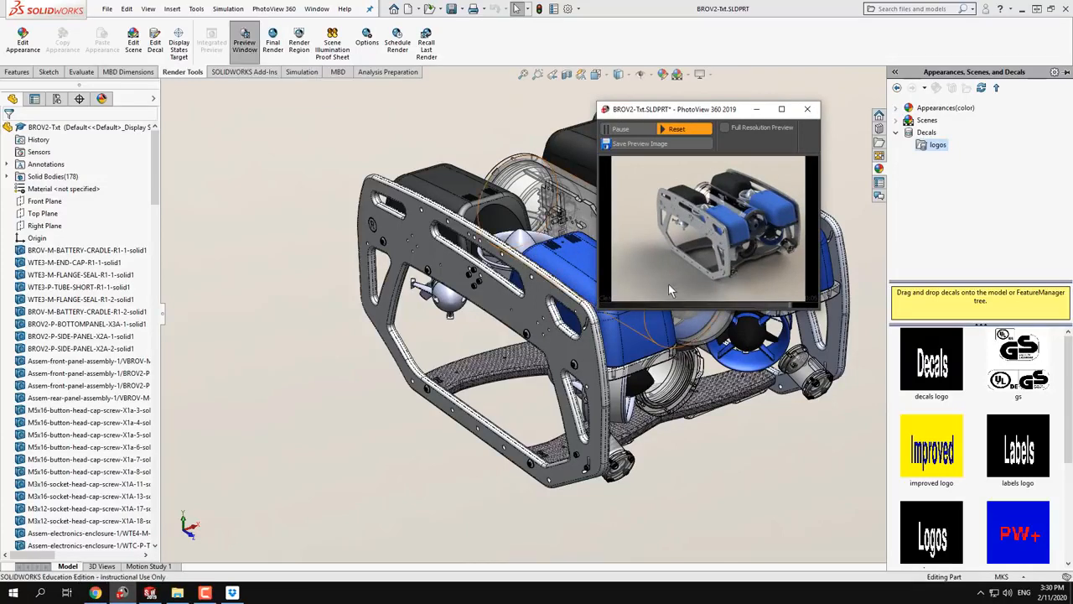
left_click_drag(693, 114, 711, 99)
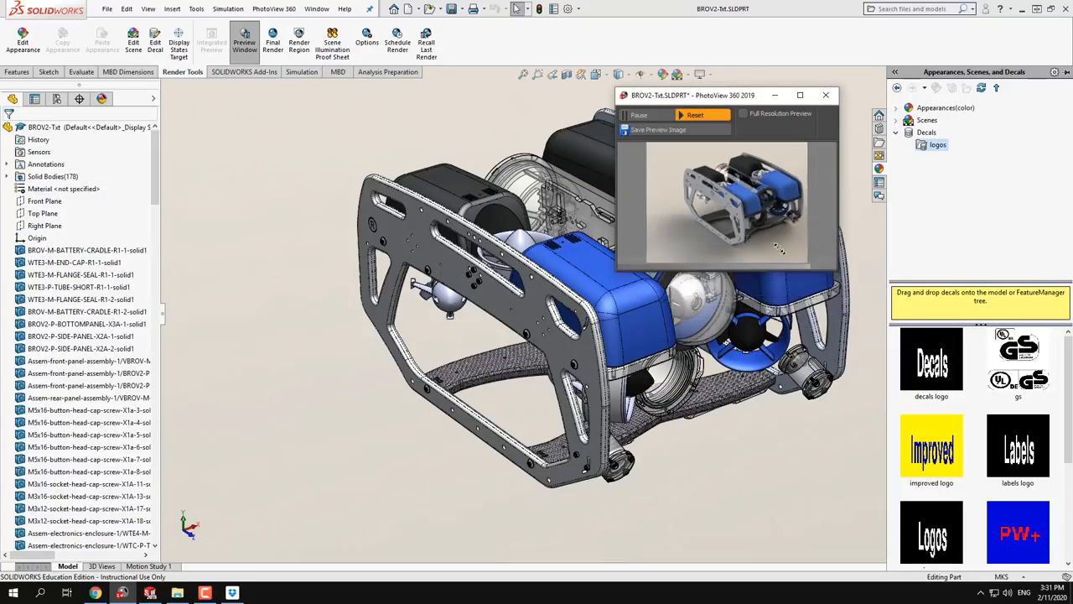
left_click_drag(836, 294, 836, 268)
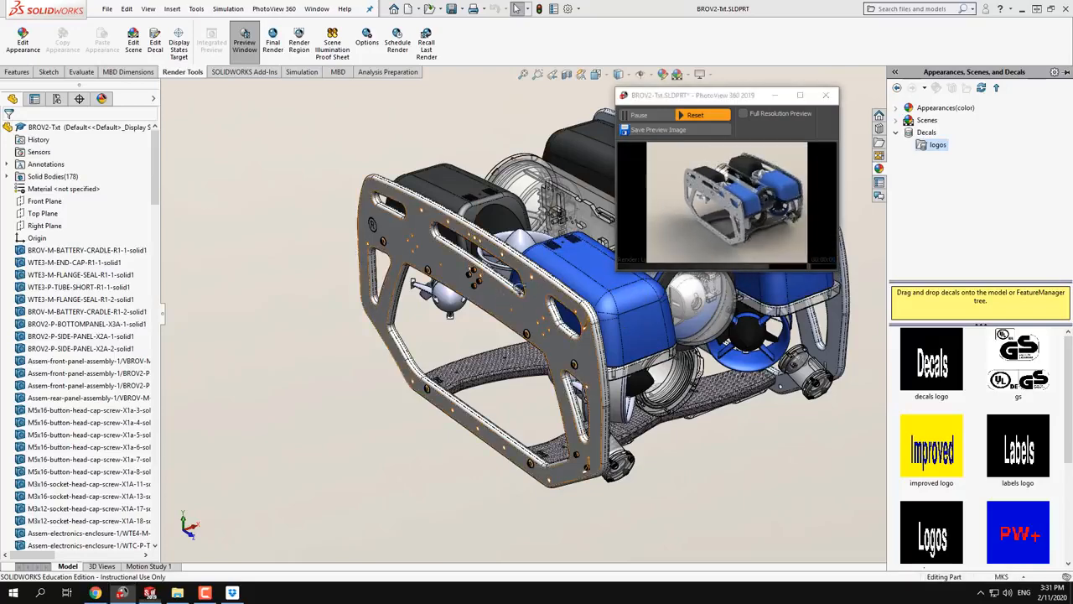
Orbit the robot slightly to refresh the render preview, and pause the preview rendering.
middle_click_drag(493, 292, 495, 278)
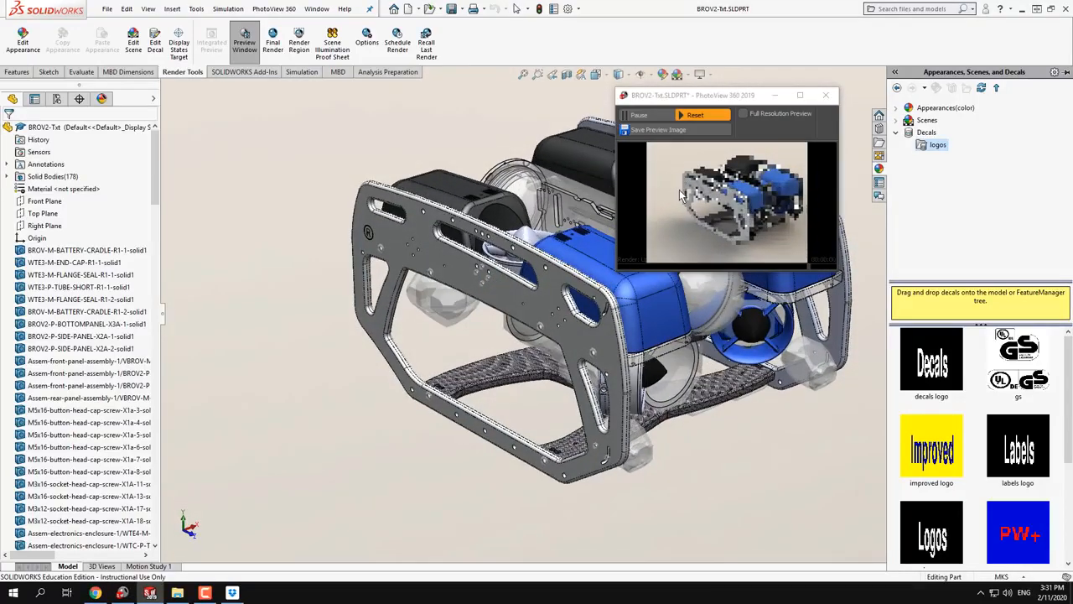
left_click(664, 120)
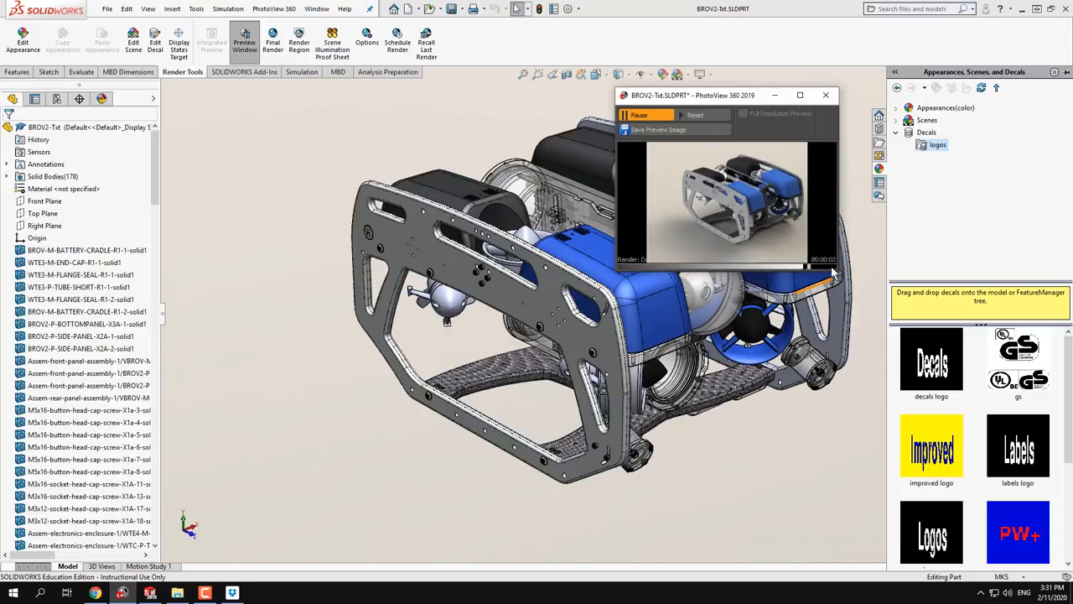
Try different sizes for the paused preview window, keep it small, and reposition it over the middle of the robot.
left_click_drag(838, 270, 883, 327)
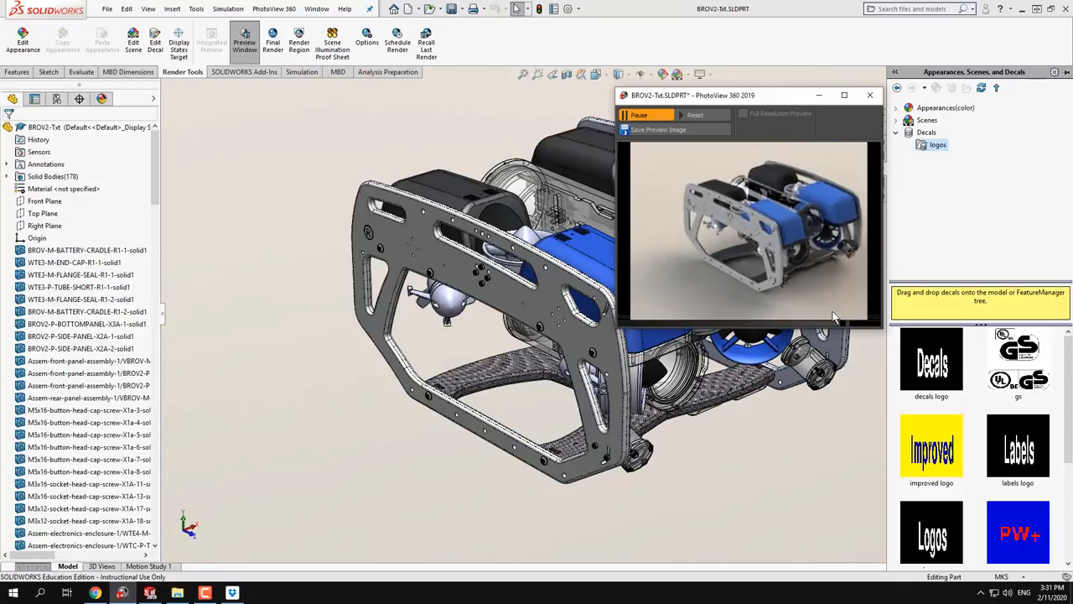
left_click_drag(882, 327, 837, 297)
left_click_drag(713, 99, 718, 151)
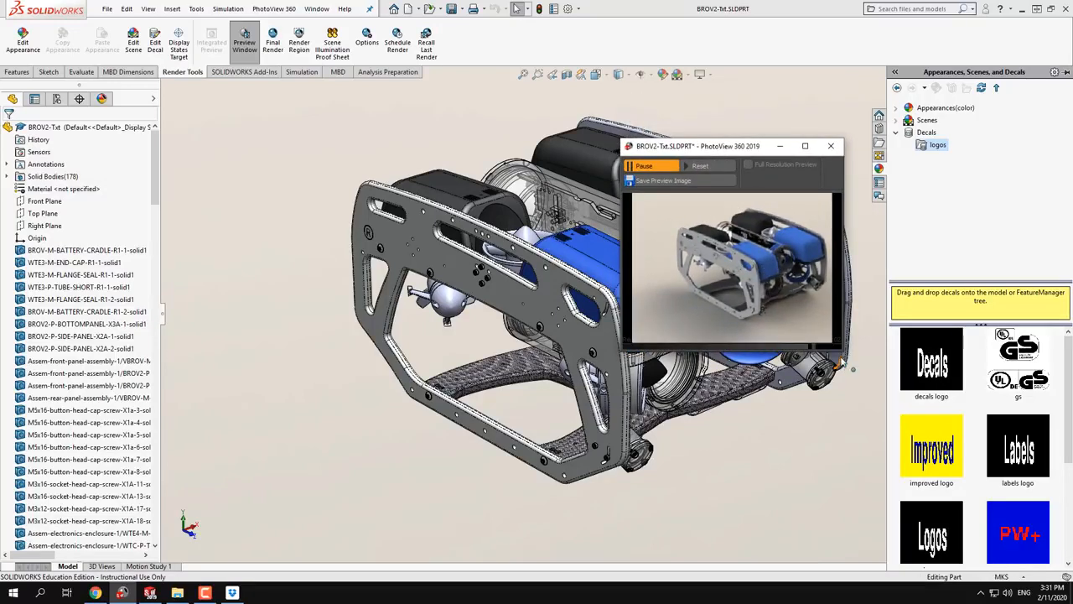
left_click_drag(842, 353, 841, 354)
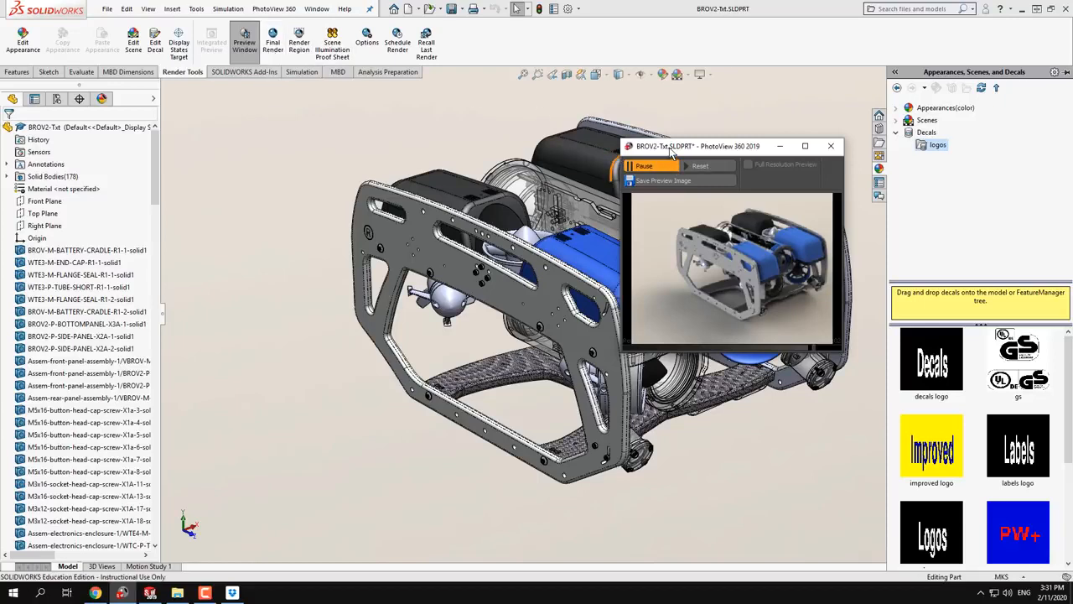
left_click_drag(669, 147, 565, 138)
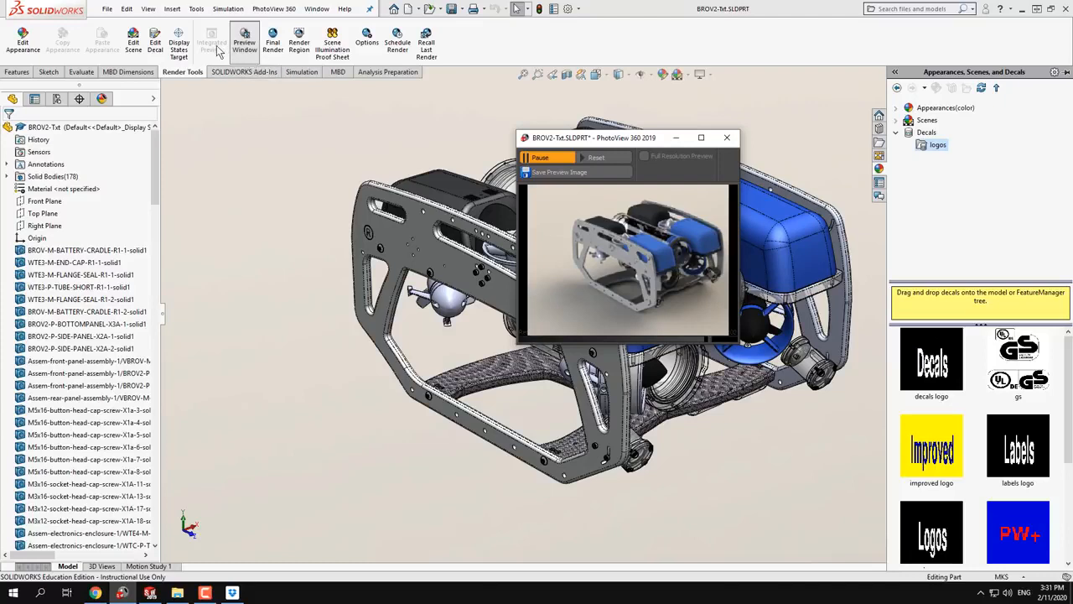
Set the output image size to 1600 by 1200 in the PhotoView 360 options.
left_click(369, 40)
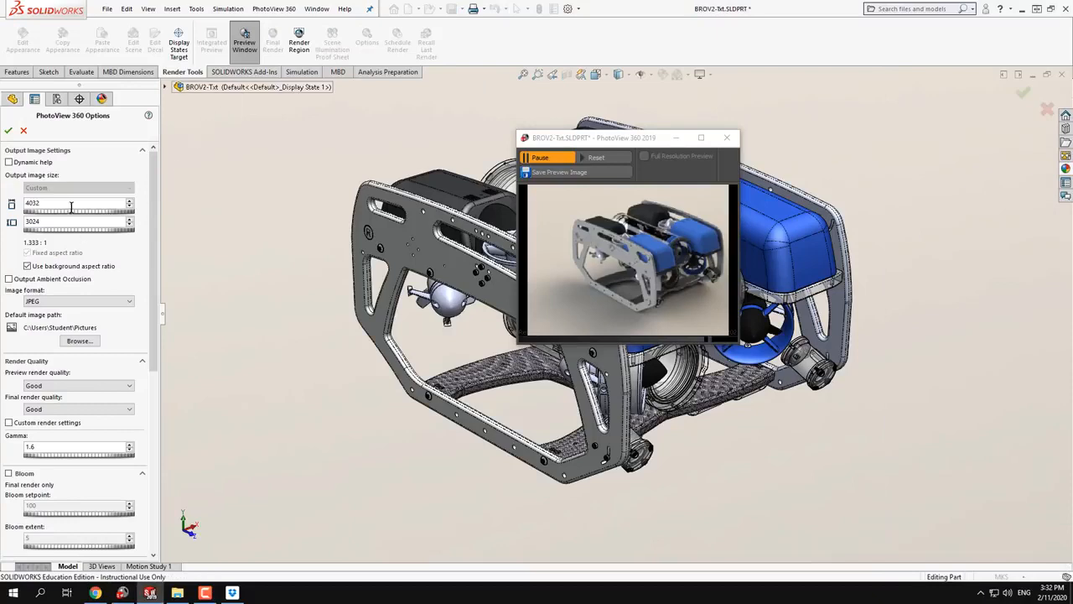
double_click(68, 204)
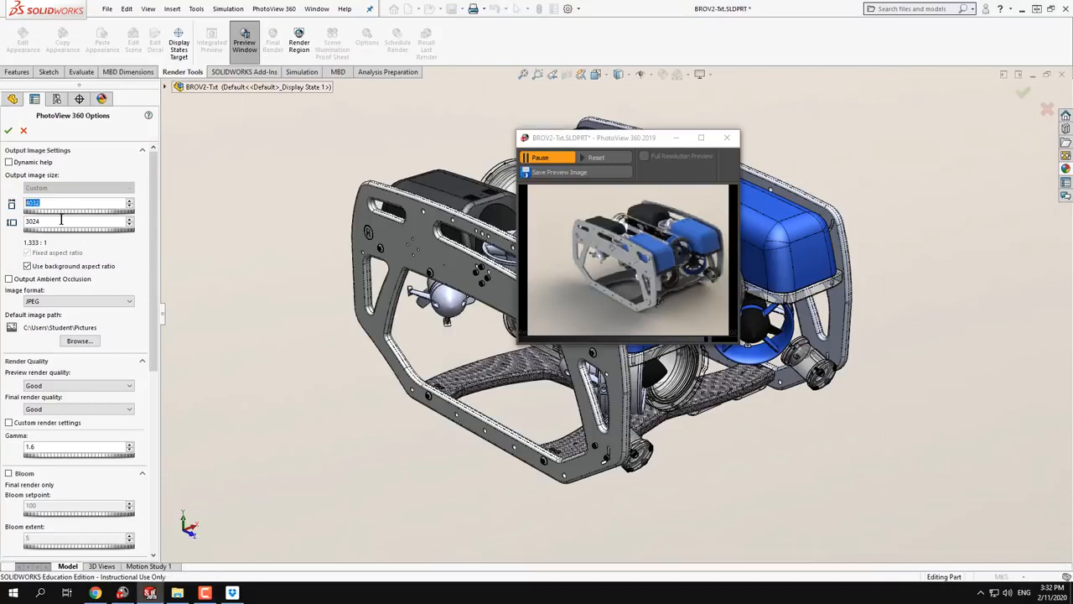
left_click_drag(61, 220, 14, 220)
double_click(43, 203)
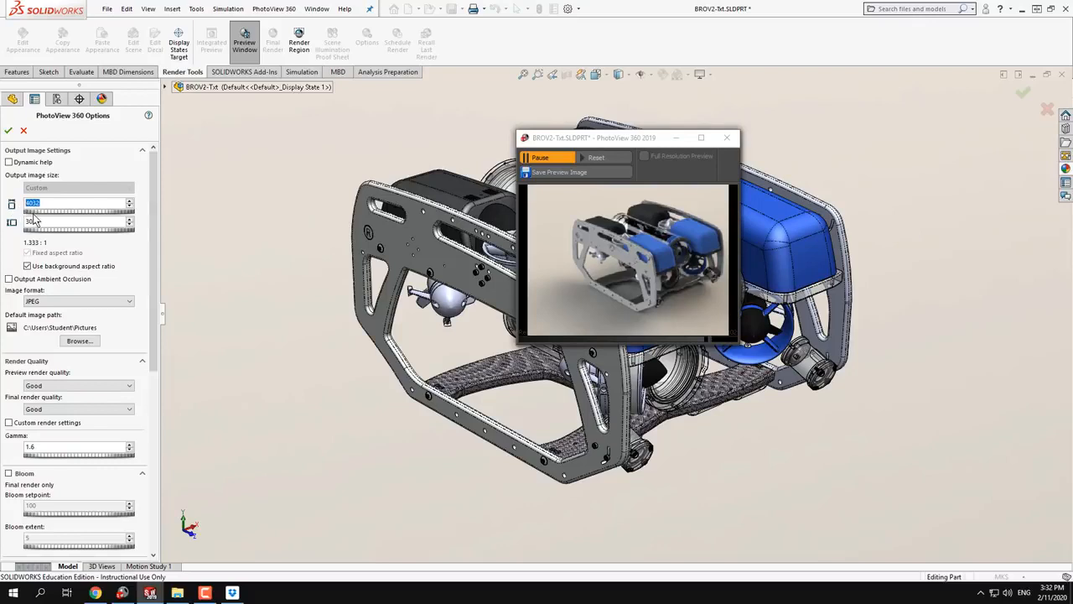
key("Tab")
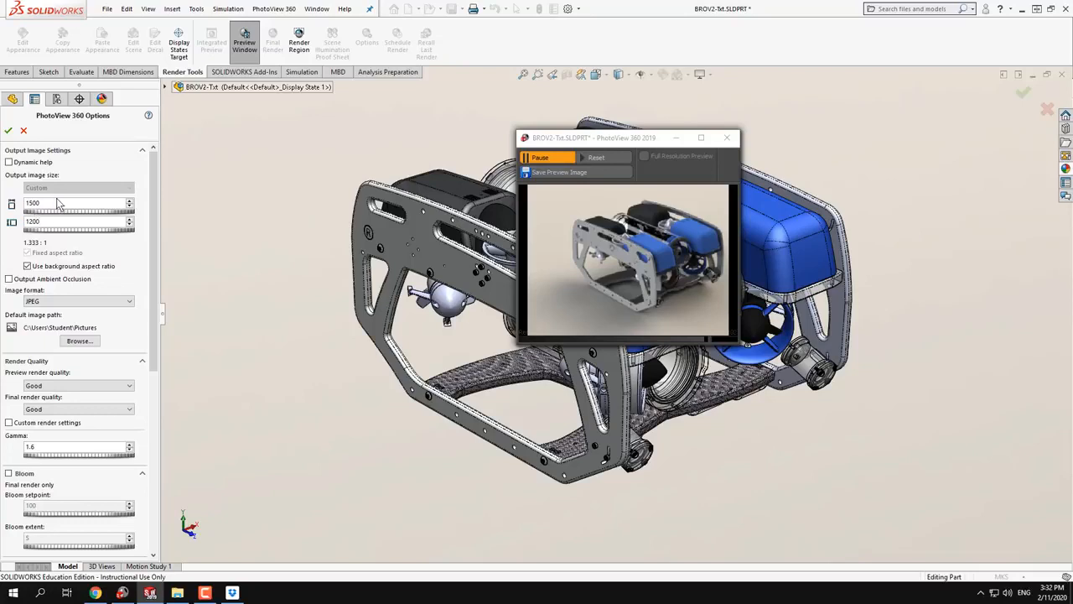
left_click(54, 201)
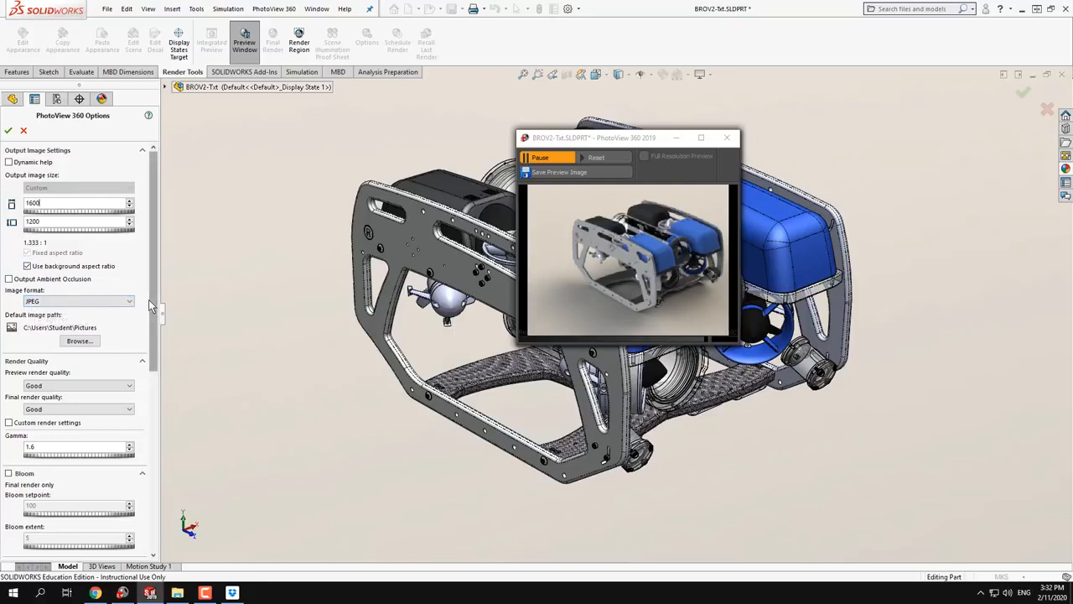
Keep the preview render quality at Good, set the final render quality to Best, and accept the PhotoView 360 options.
left_click_drag(154, 306, 147, 409)
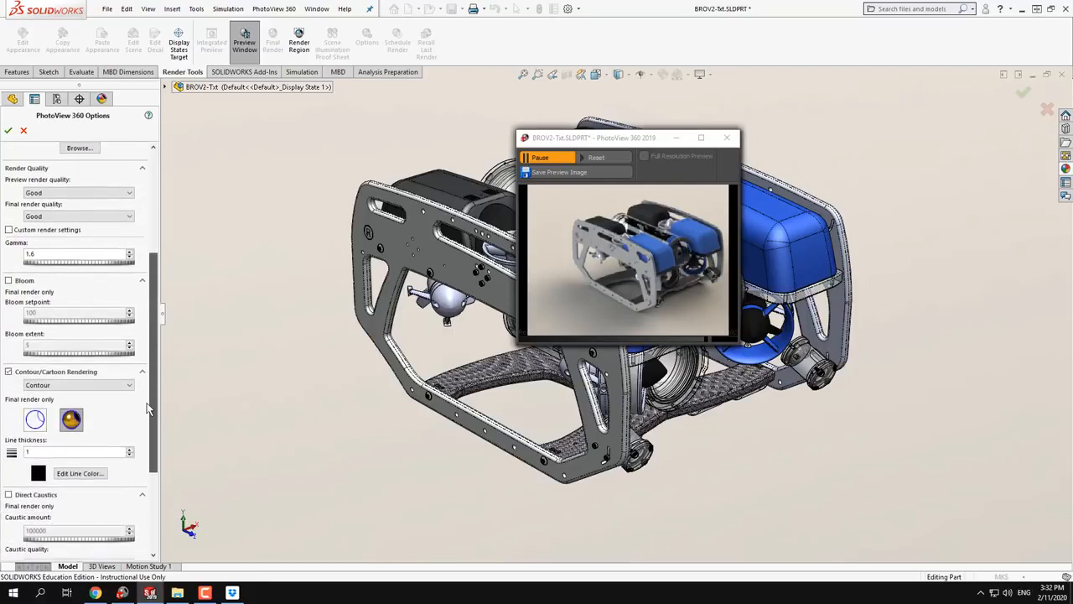
left_click(37, 199)
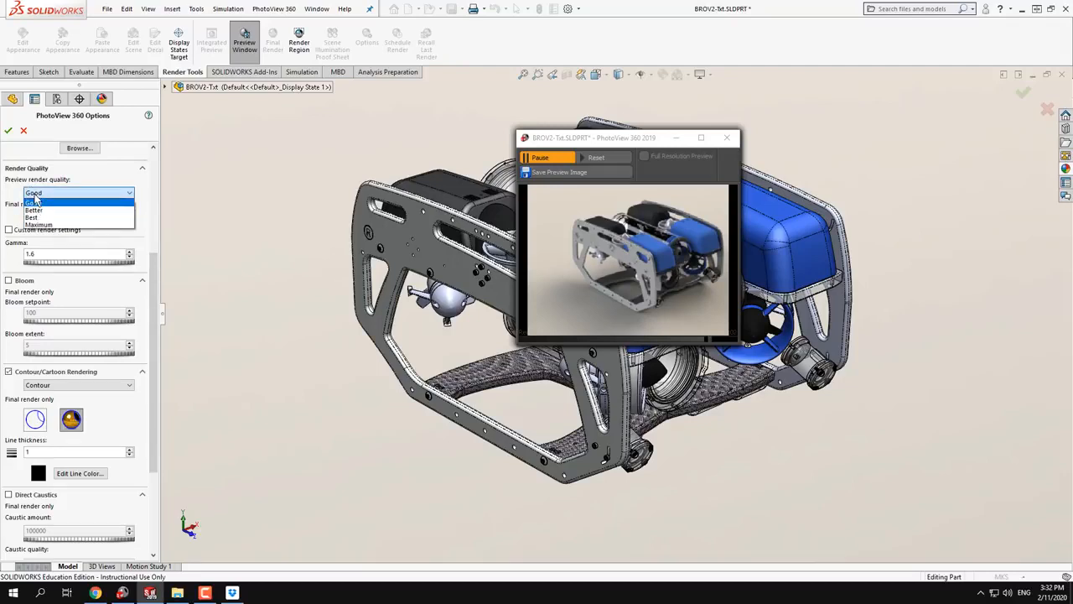
left_click(36, 204)
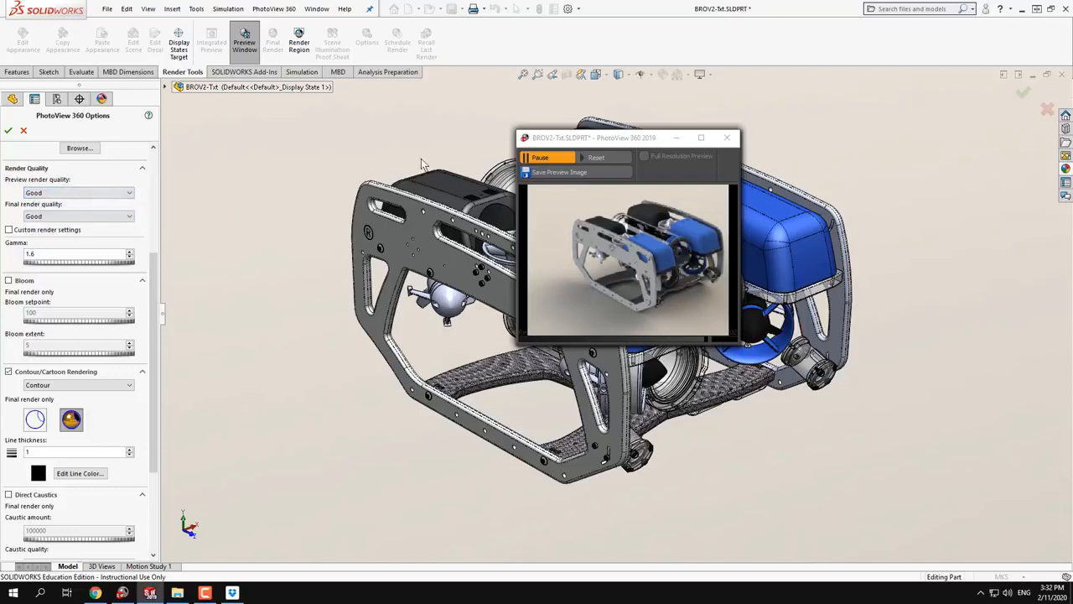
left_click(36, 215)
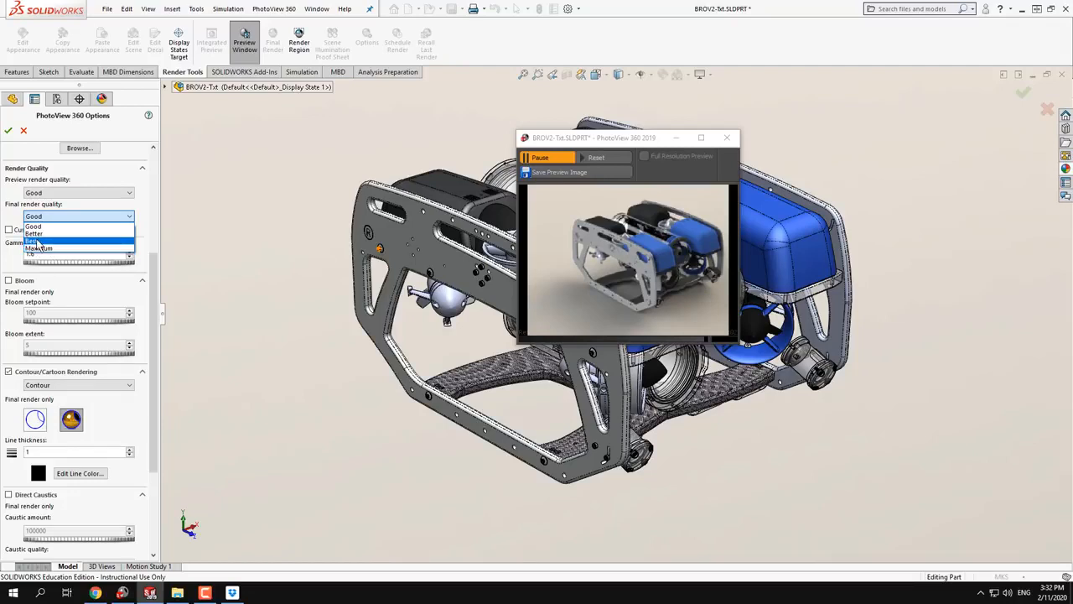
left_click(37, 241)
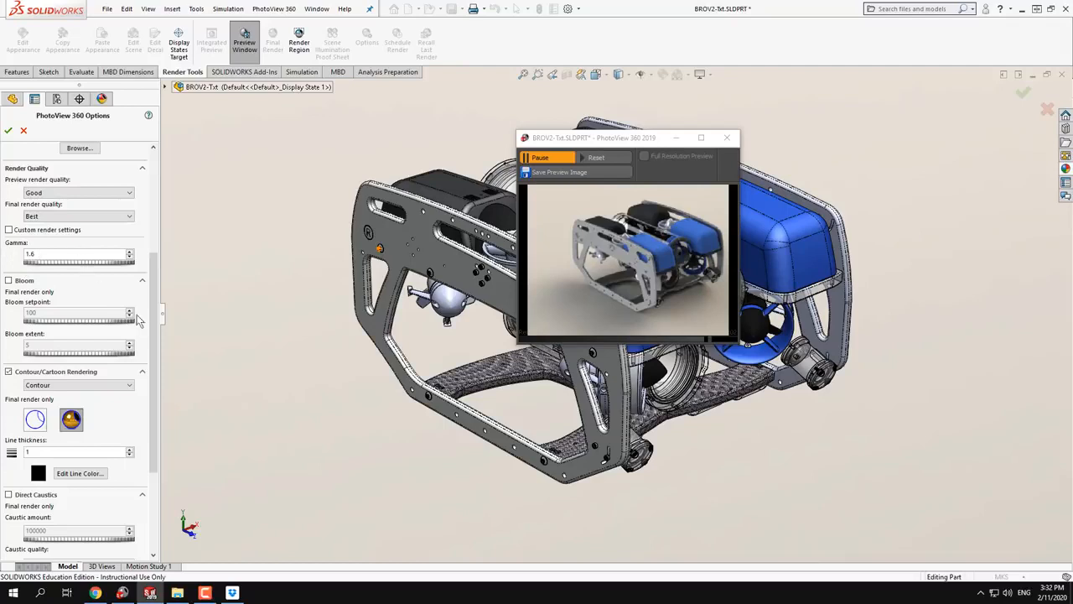
scroll(150, 327, "down", 1)
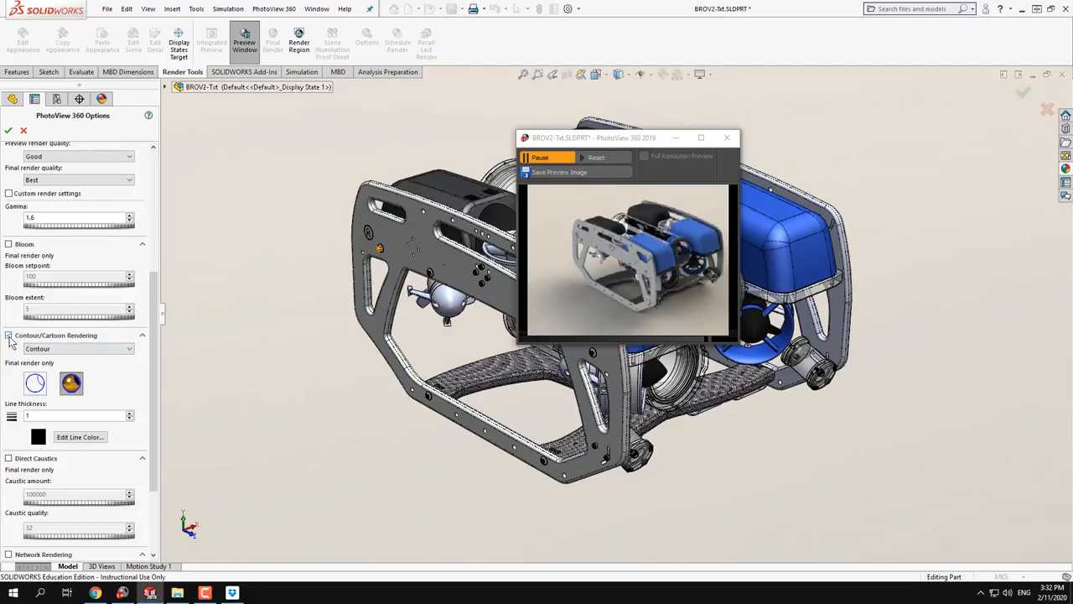
left_click(9, 131)
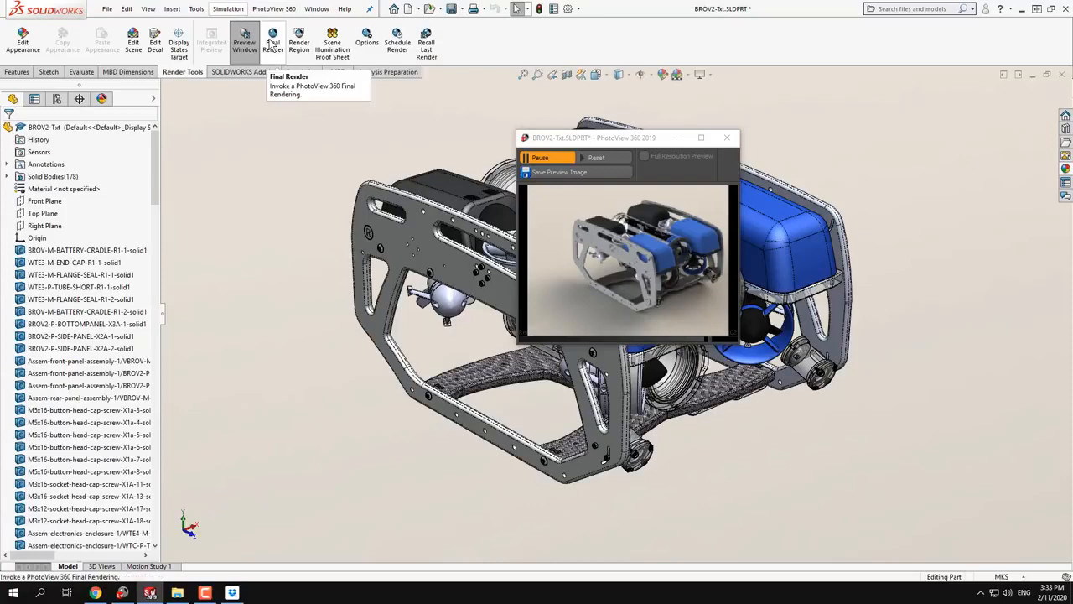
Run the final render of the robot and reposition the render window on the screen.
left_click(271, 45)
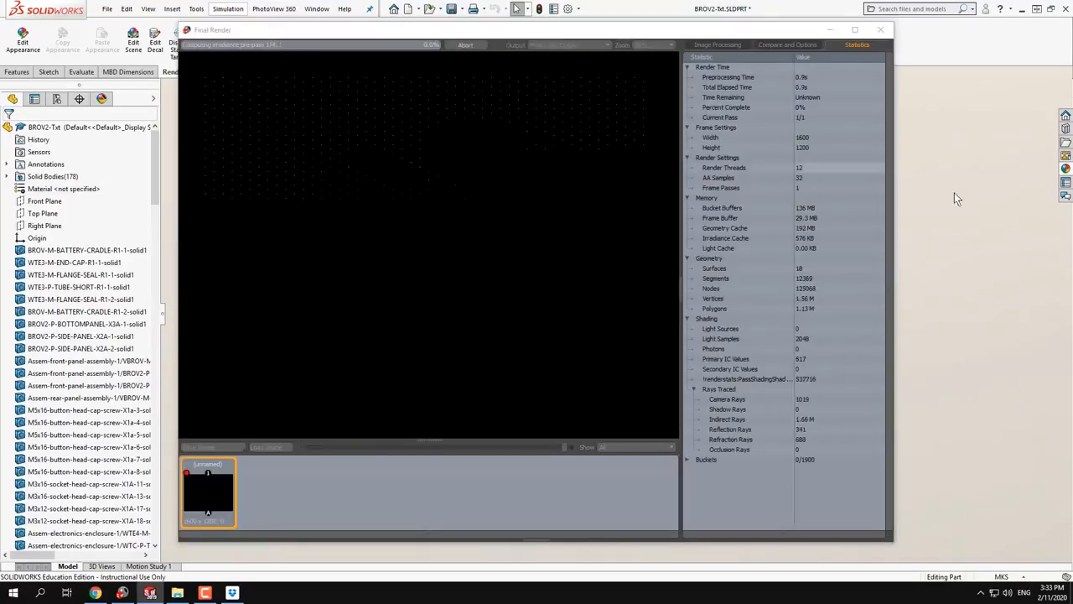
left_click_drag(671, 36, 676, 62)
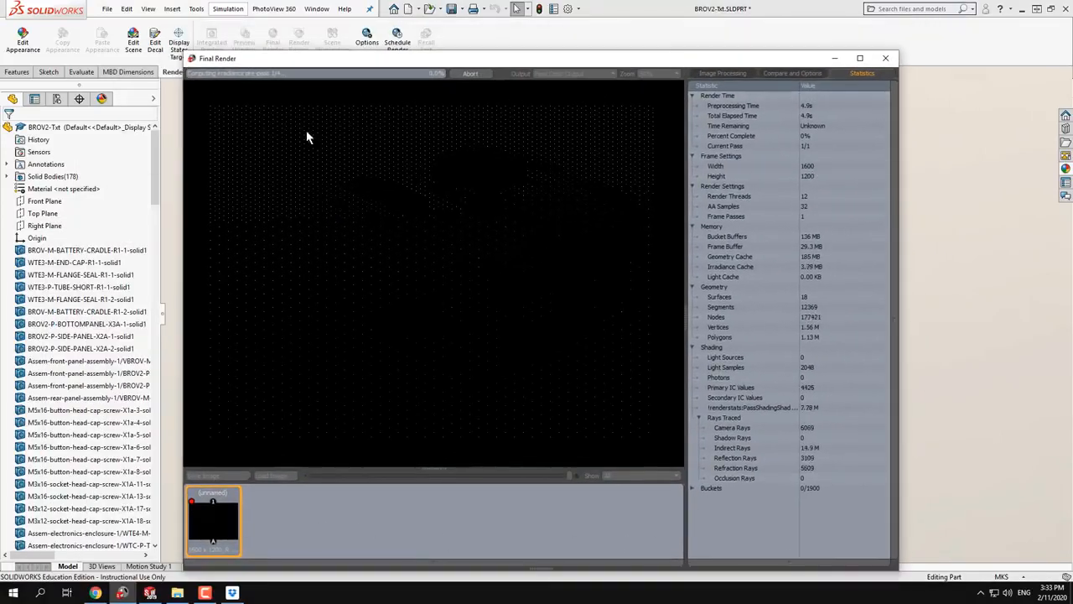
left_click(177, 592)
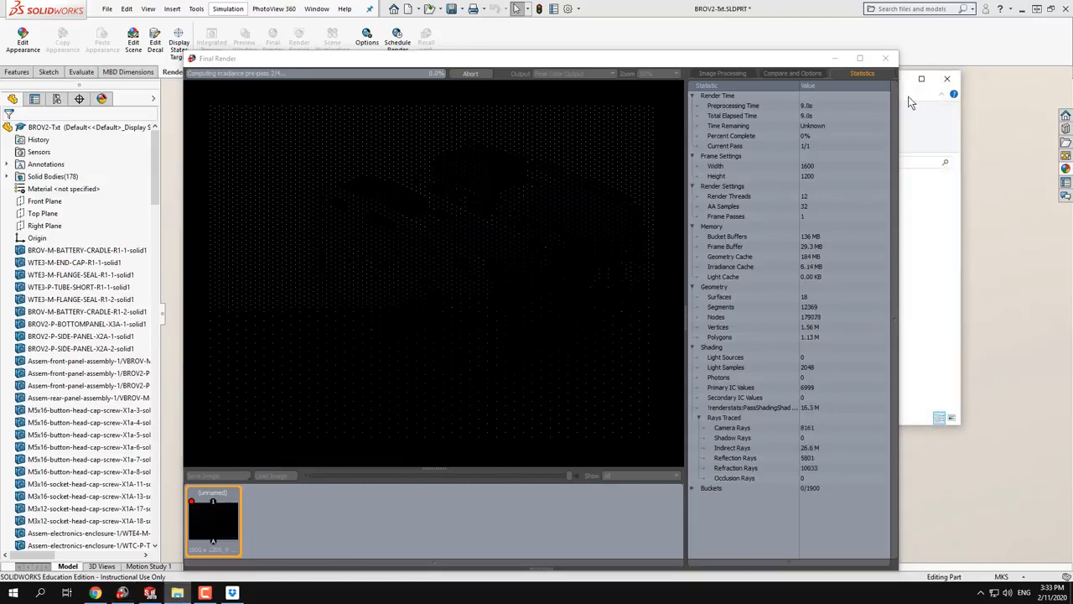
left_click_drag(820, 67, 796, 47)
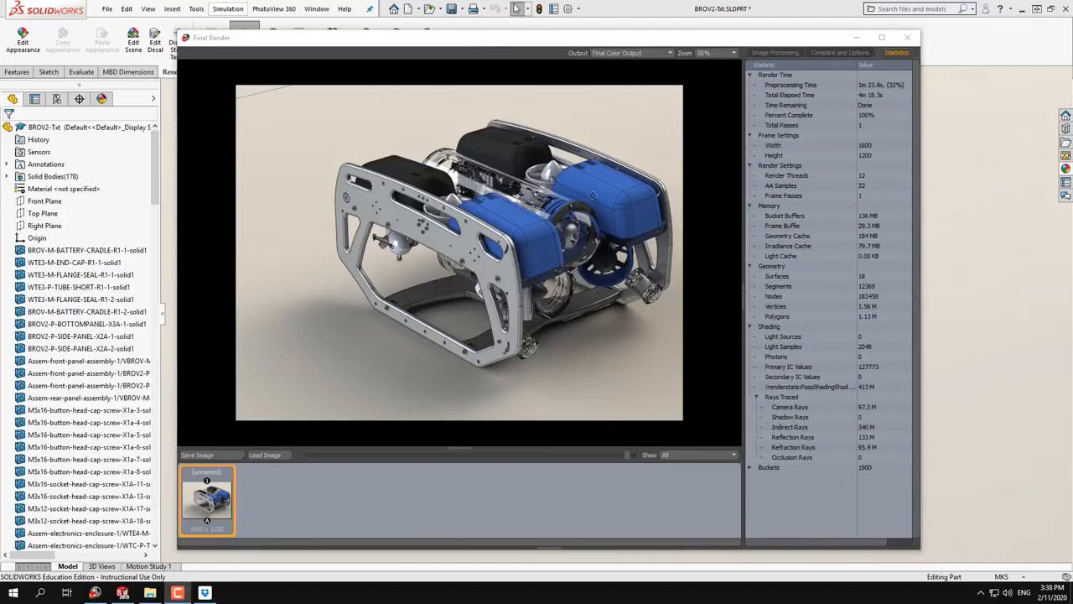
Inspect the finished render at 100% zoom and return it to 50%.
left_click(708, 53)
left_click(709, 58)
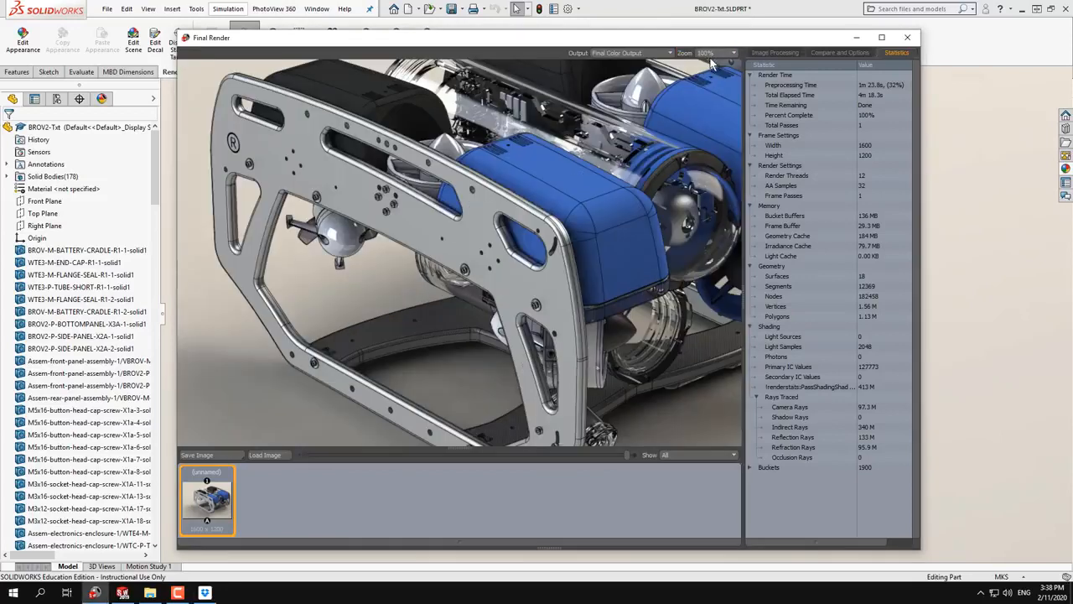
left_click(709, 54)
left_click(708, 51)
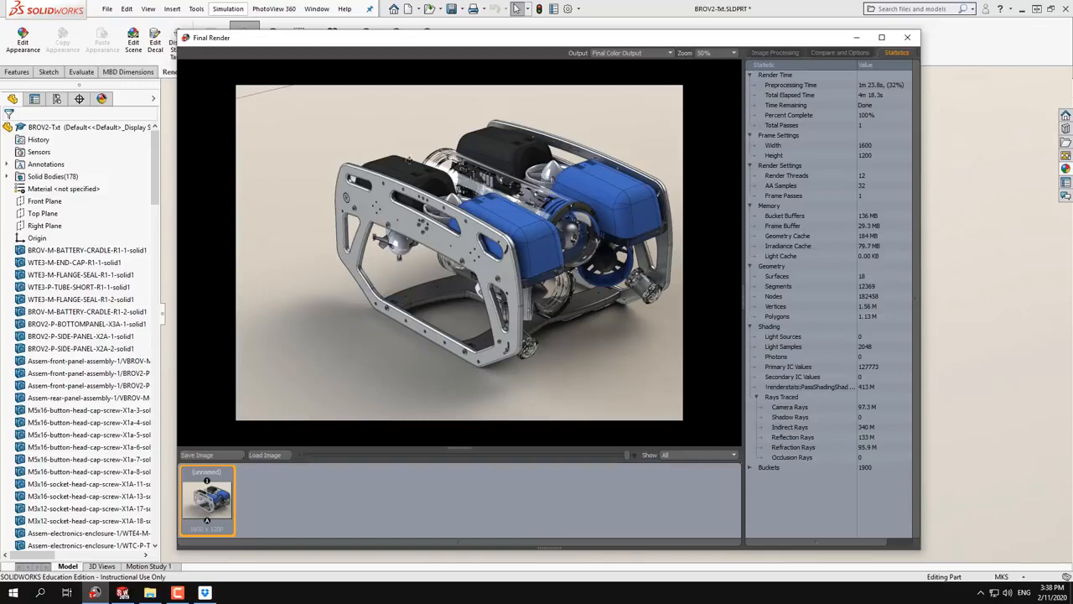
Show the render's image processing settings, and switch the Bloom effect on and off again.
left_click(777, 53)
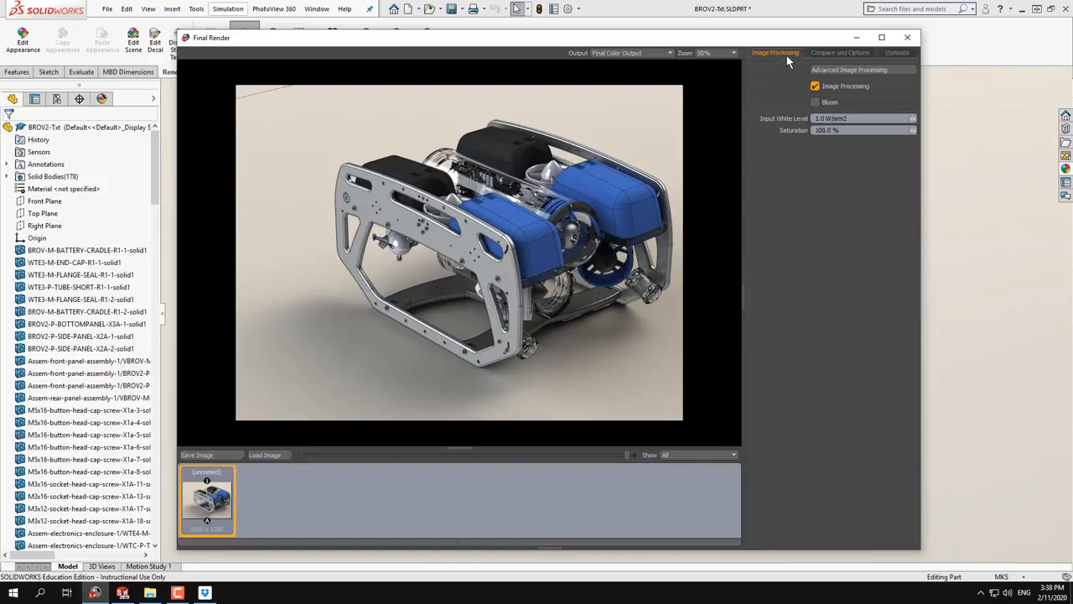
left_click(825, 103)
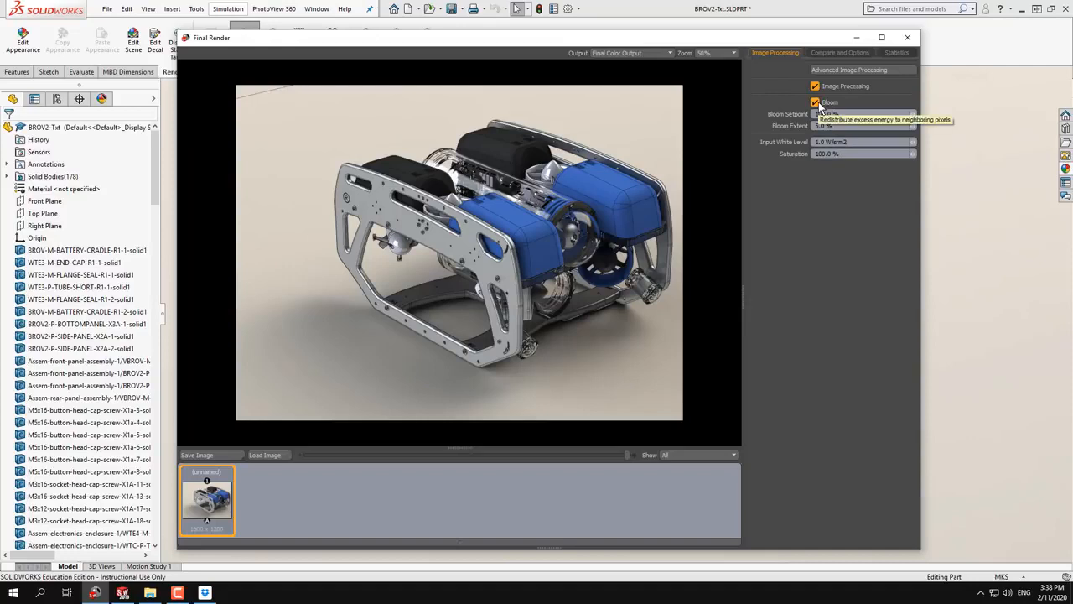
left_click(820, 105)
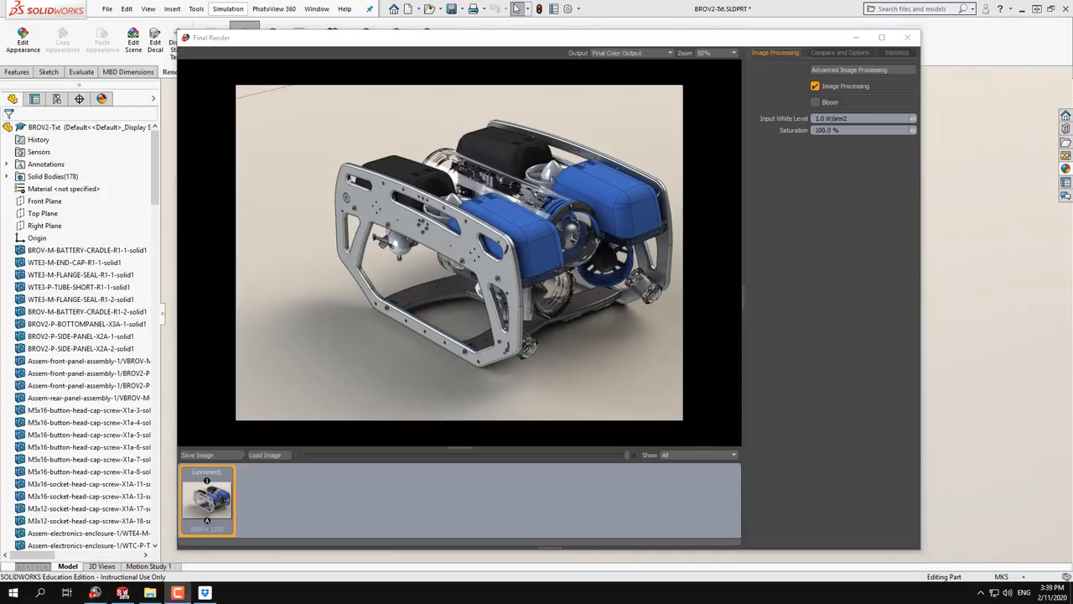
Close the final render and preview windows, and close the BROV2-Txt part.
left_click(907, 37)
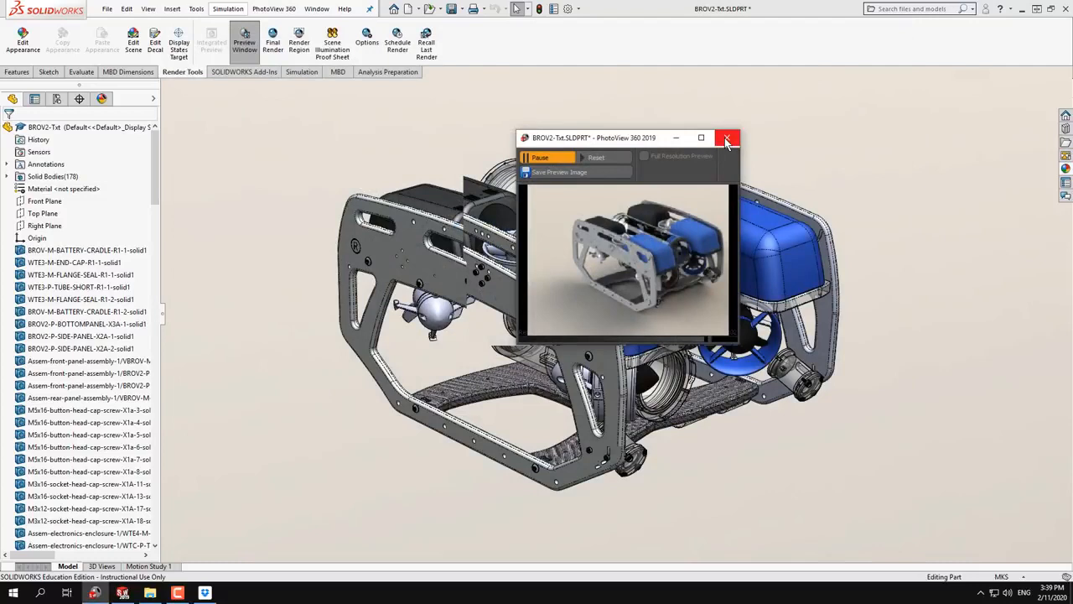
left_click(727, 139)
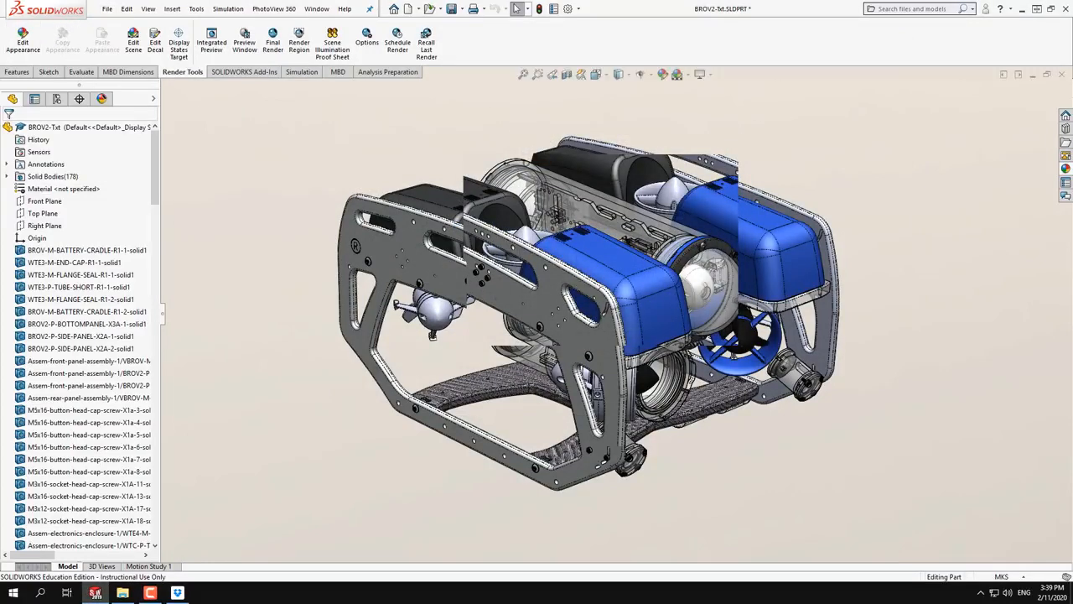
left_click(1062, 75)
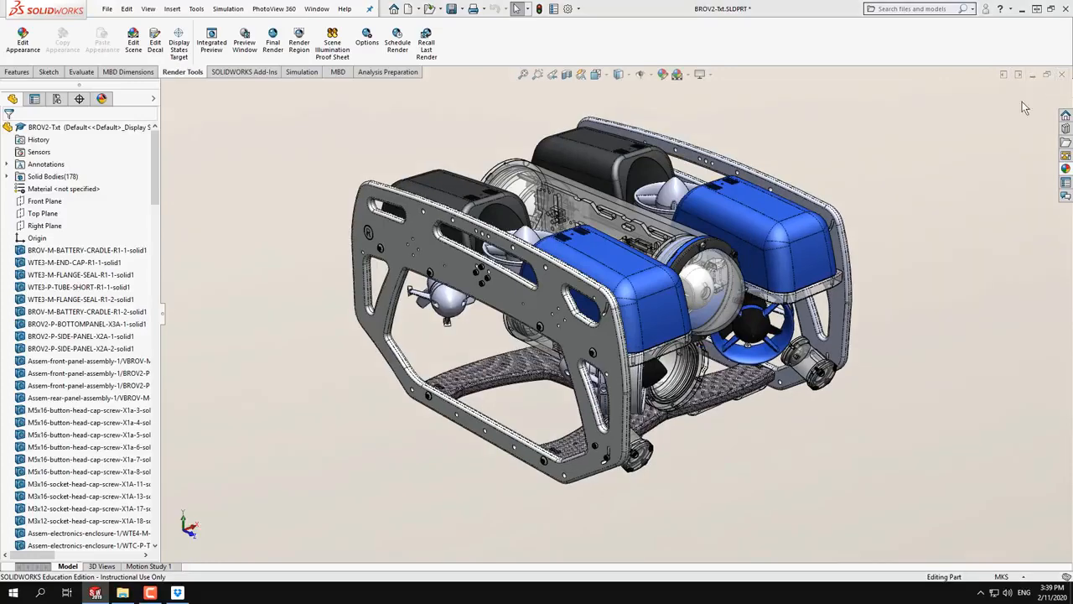
left_click(495, 305)
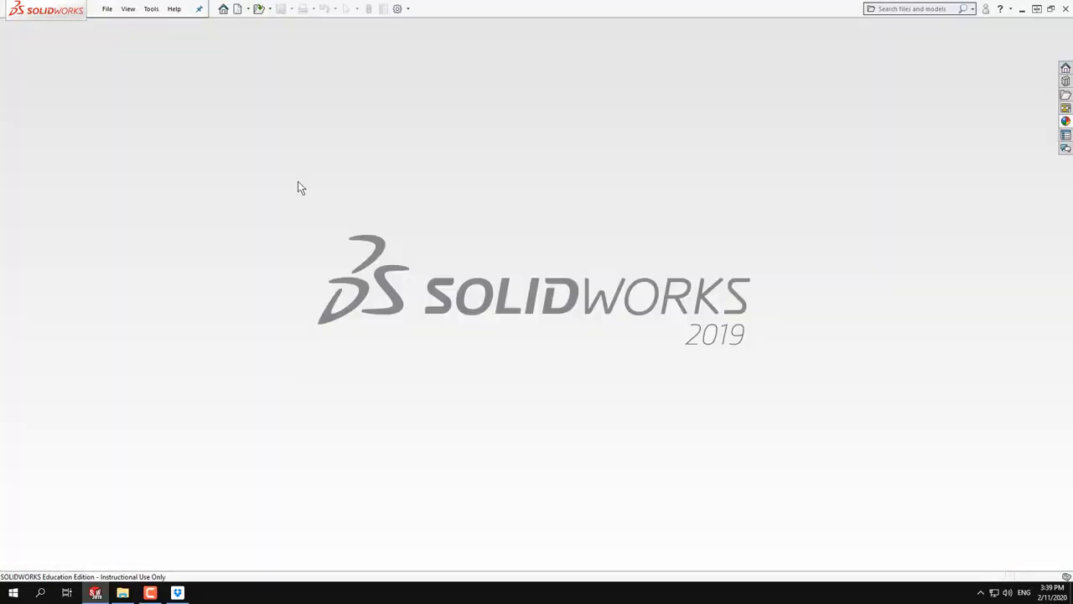
Open the untextured BROV2 part file.
left_click(113, 8)
left_click(121, 39)
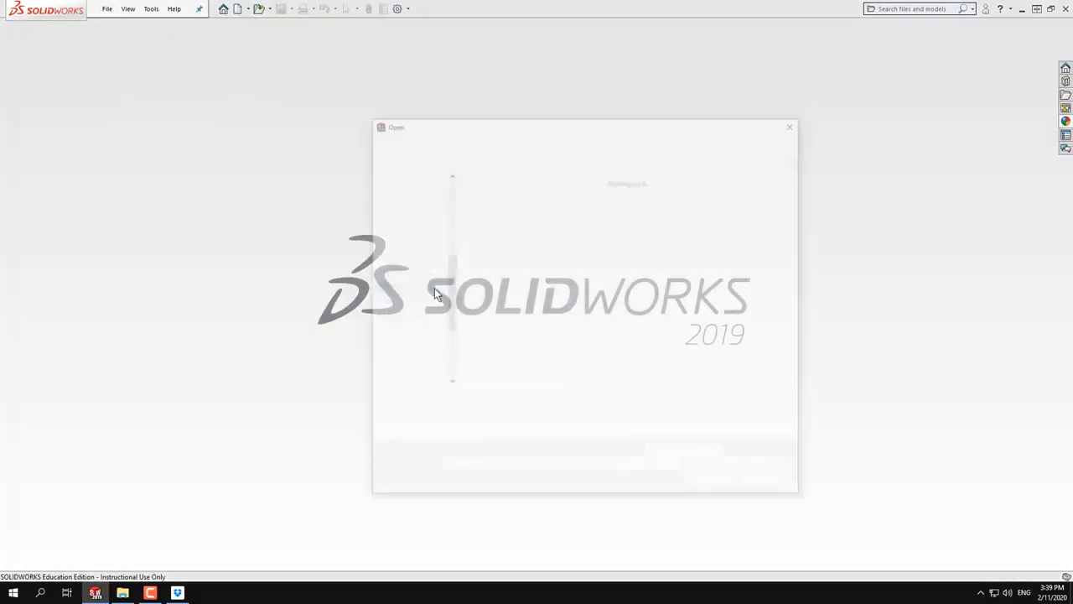
double_click(627, 212)
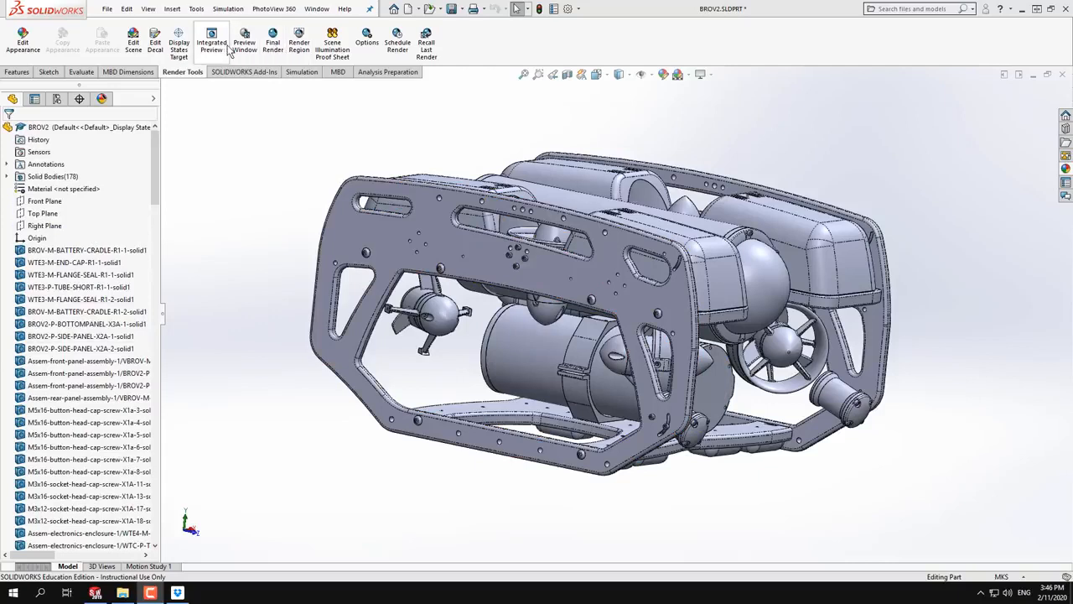
Set the BROV2 part's final render quality to Maximum in the PhotoView 360 options, review the other settings, and accept them.
left_click(367, 41)
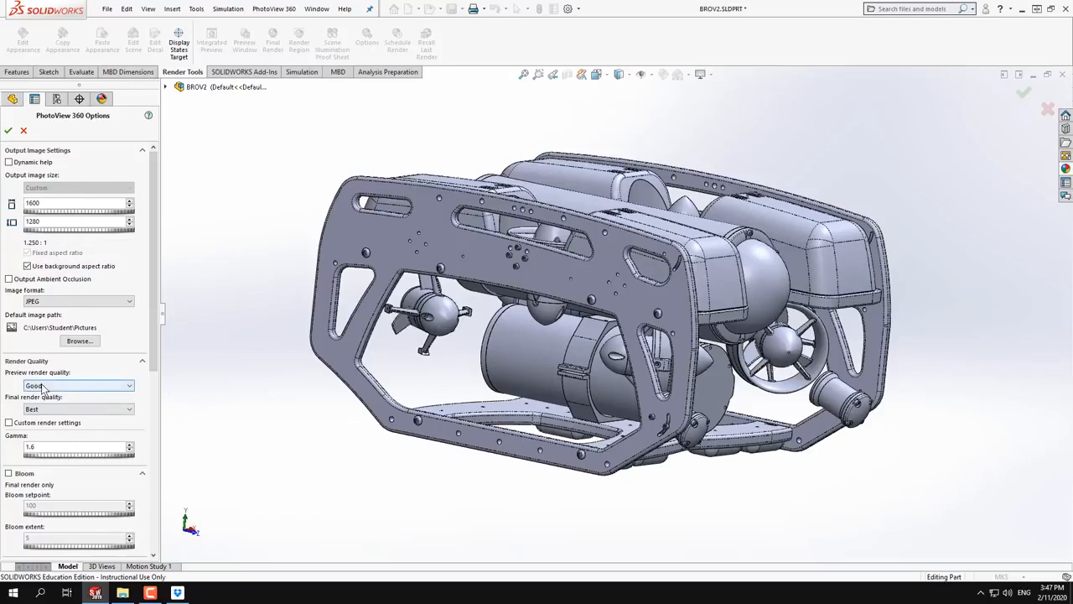
scroll(88, 407, "down", 1)
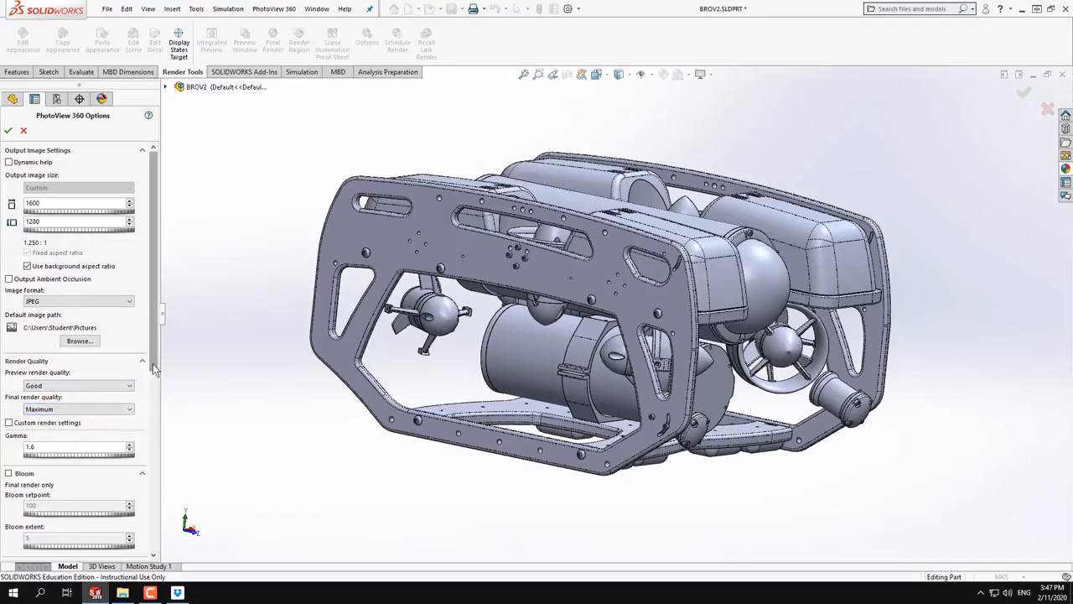
left_click_drag(152, 363, 153, 470)
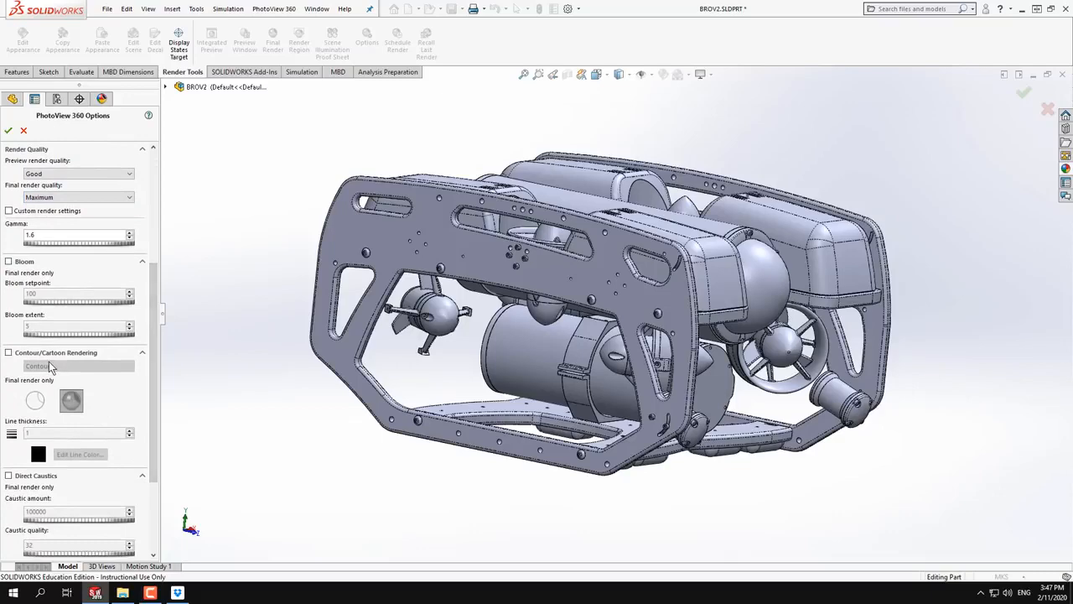
scroll(95, 269, "up", 5)
scroll(103, 76, "up", 1)
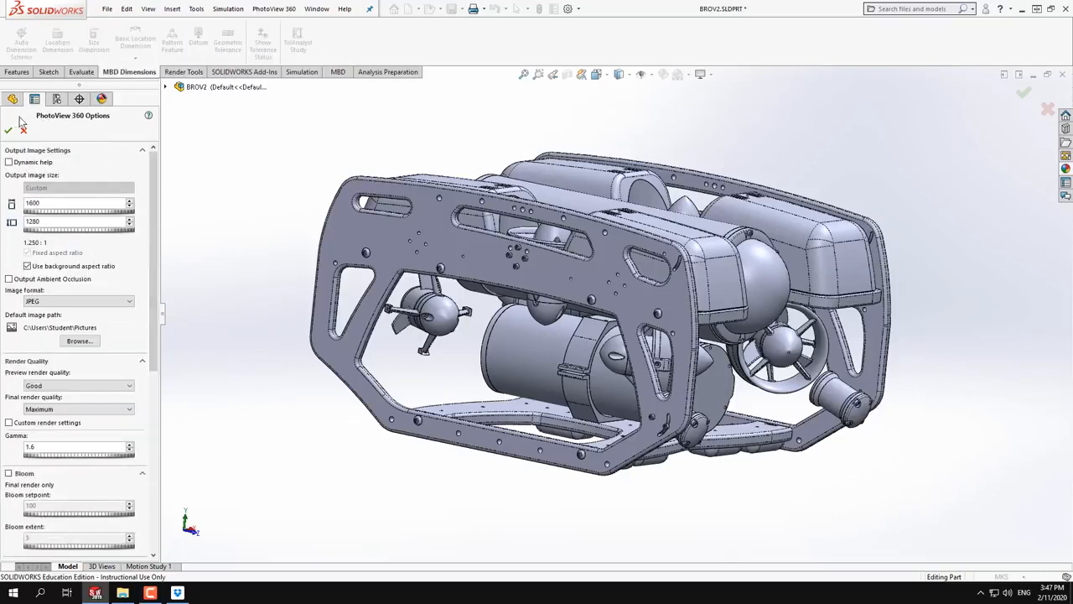
left_click(9, 131)
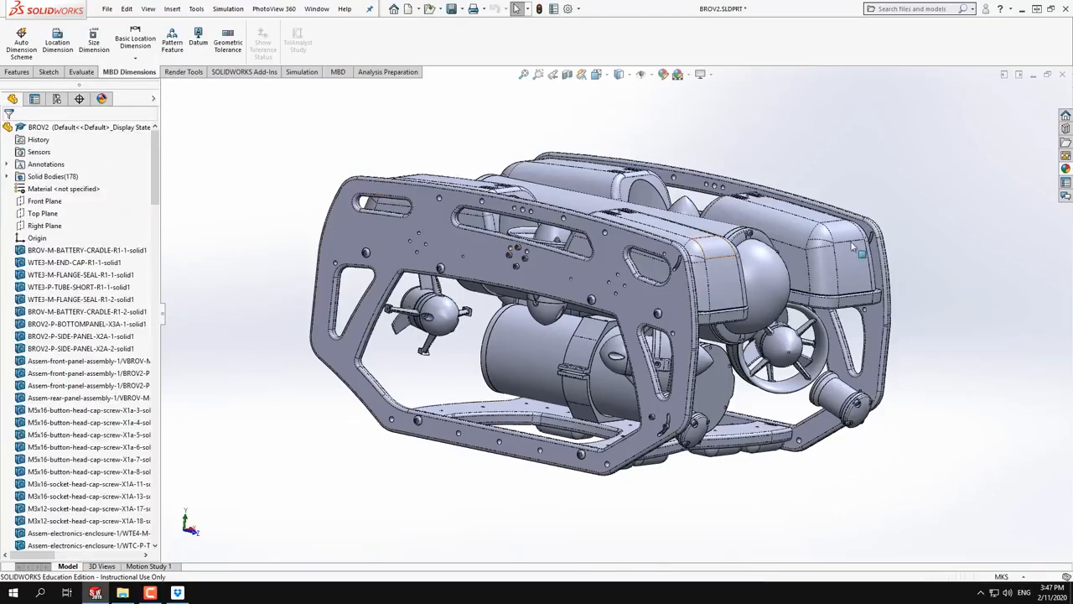
Look over the light and camera types that can be added and the Motion Study 1 timeline, and return to the model.
middle_click_drag(736, 246, 736, 268)
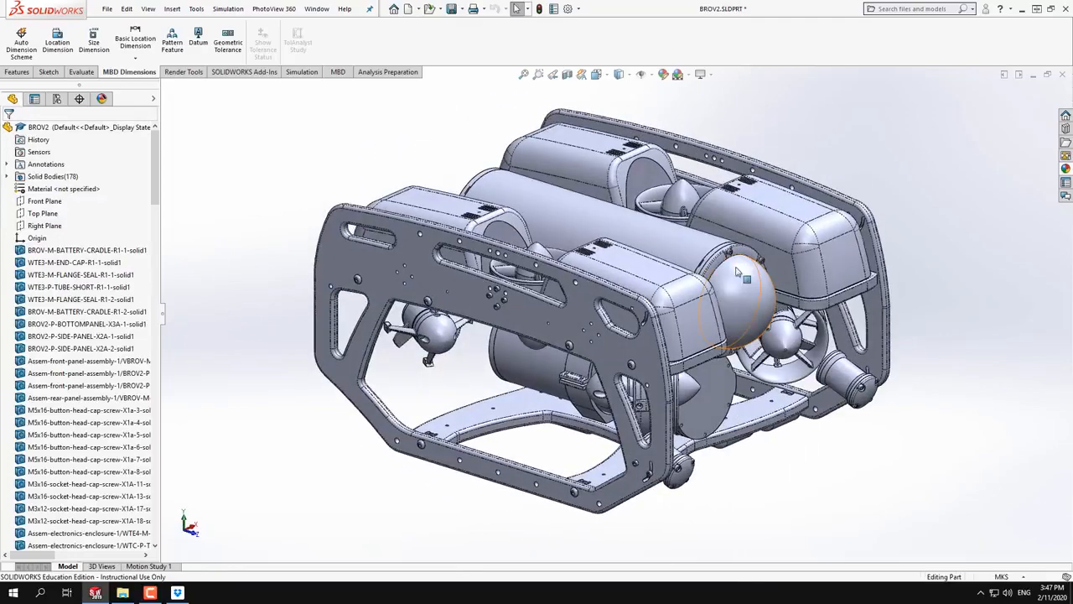
left_click(149, 10)
mouse_move(183, 87)
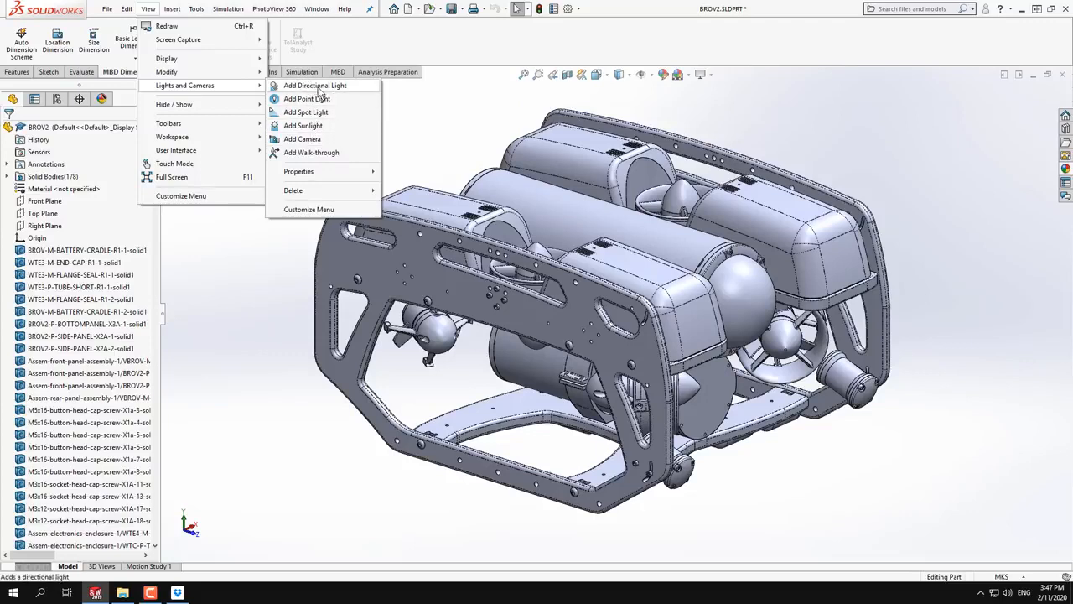
left_click(429, 133)
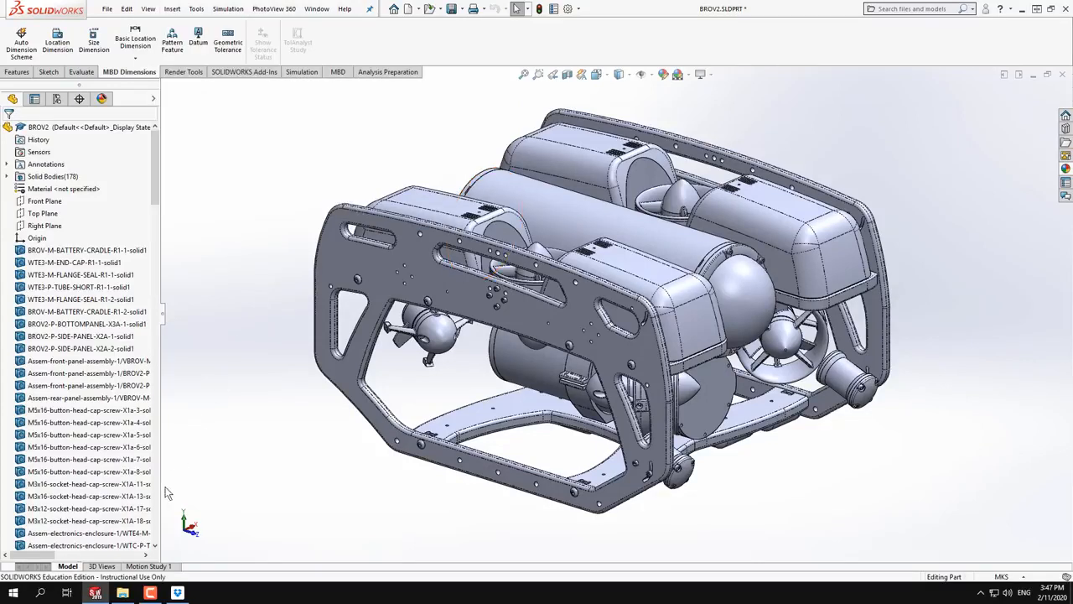
left_click(150, 566)
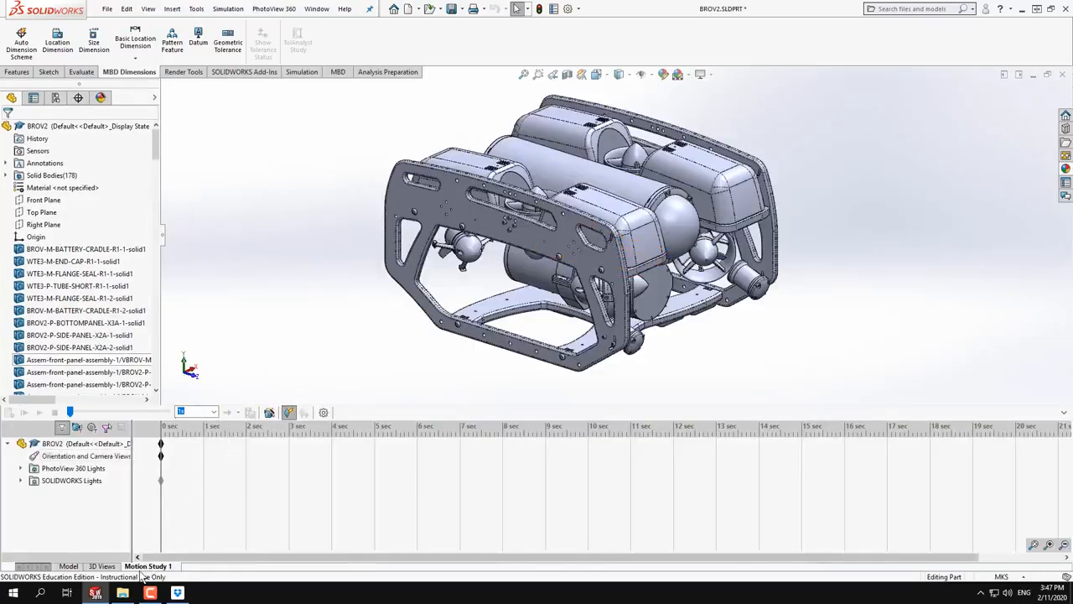
left_click(69, 566)
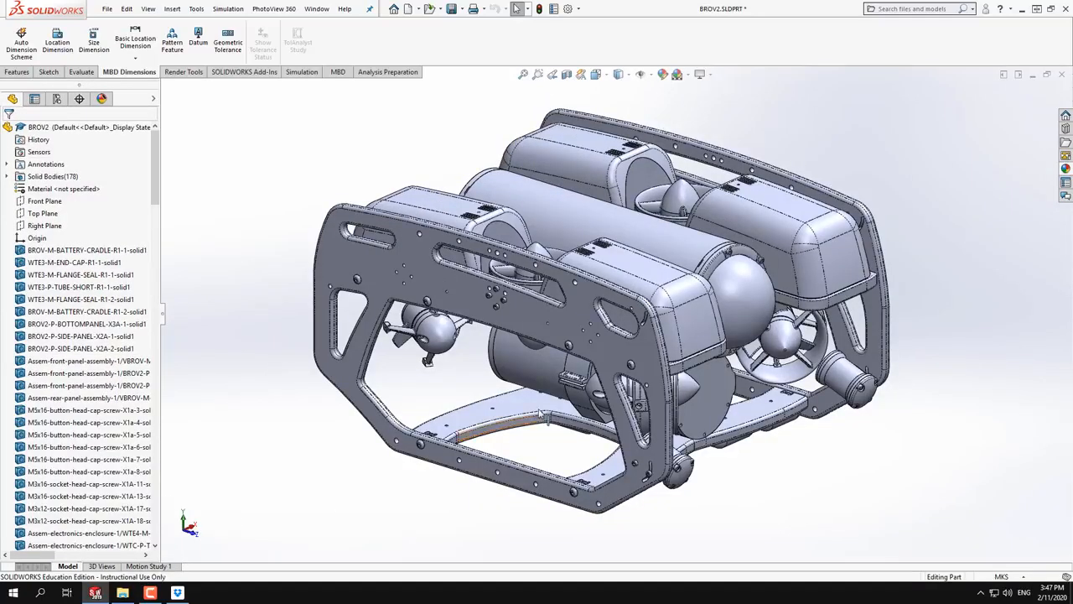
Turn on the perspective display for the BROV2 model.
middle_click_drag(668, 209, 681, 275)
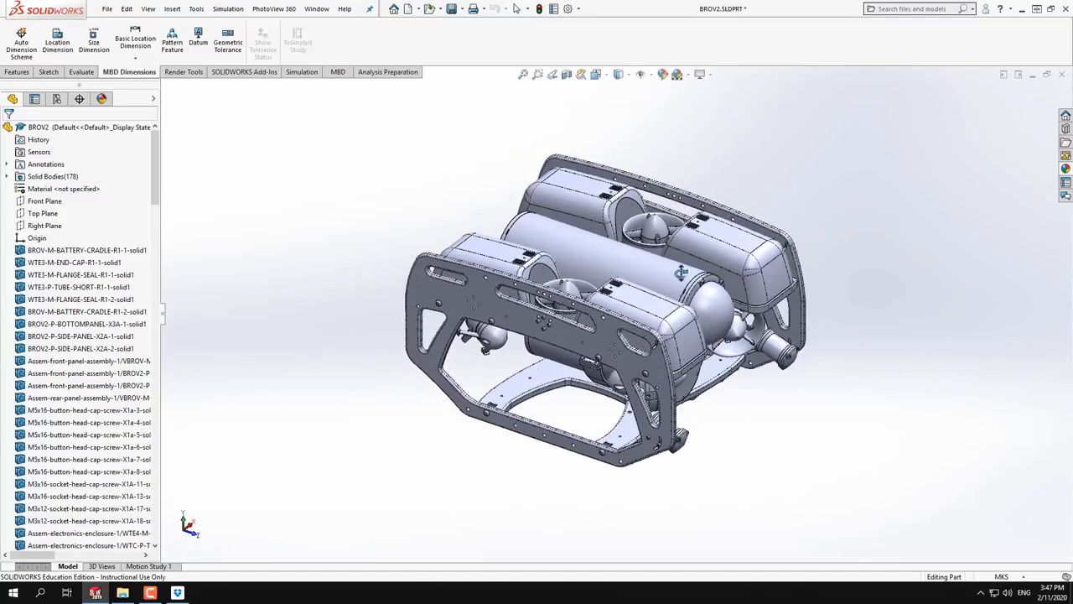
scroll(669, 287, "up", 1)
scroll(659, 300, "down", 2)
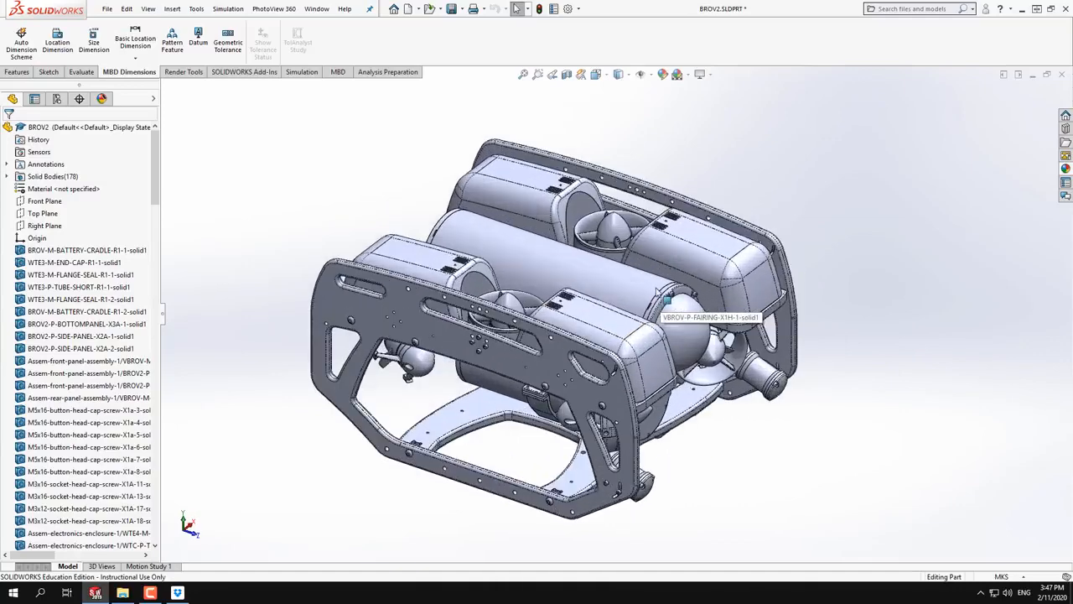
left_click(711, 75)
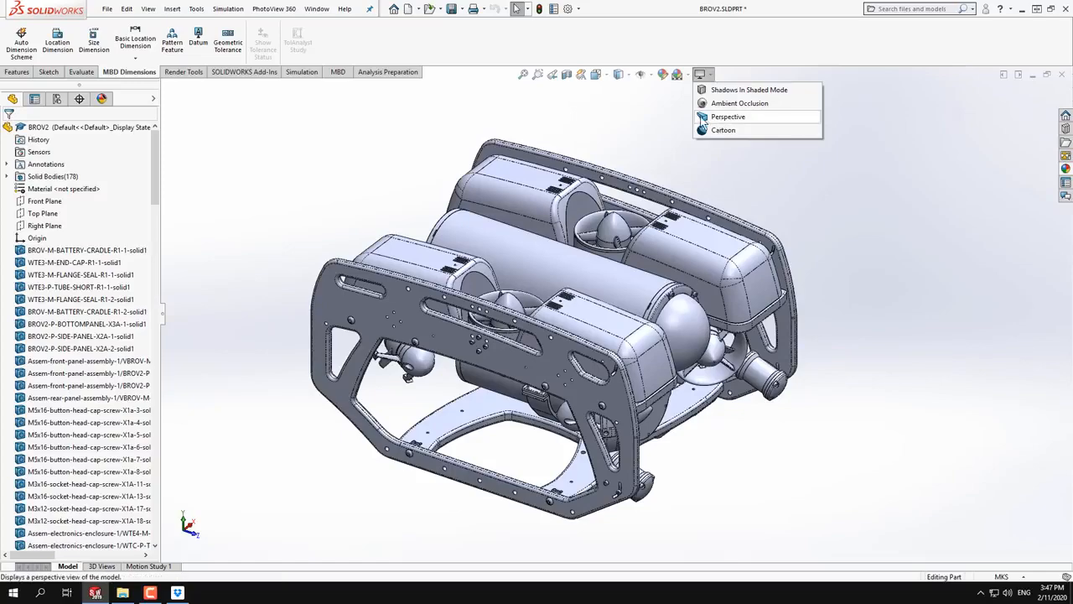
left_click(727, 117)
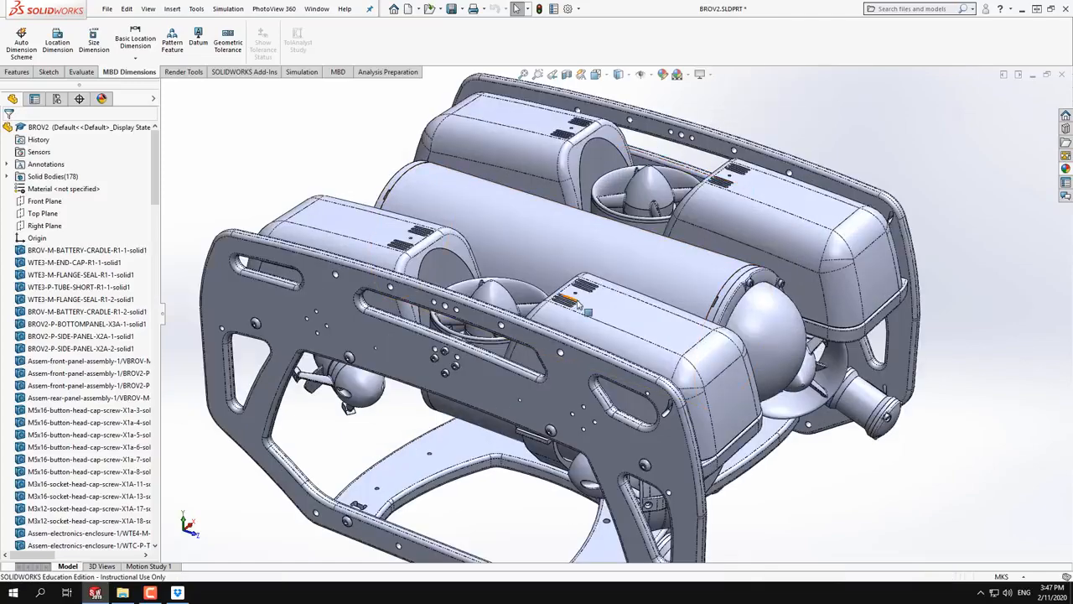
Examine how perspective changes the robot's appearance from different distances and angles.
key("f")
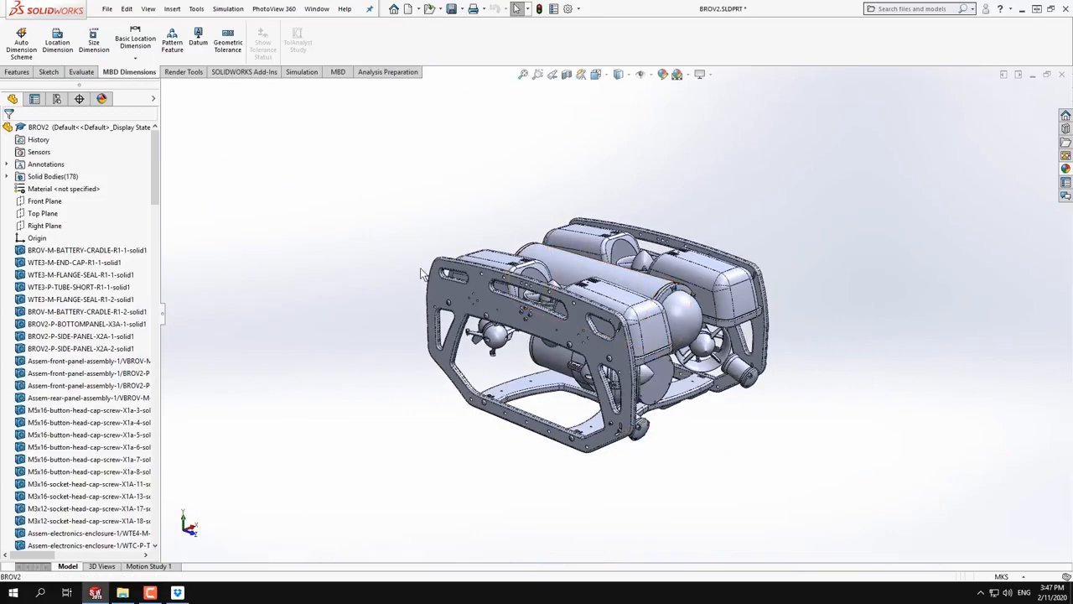
mouse_move(589, 357)
middle_mouse_down()
mouse_move(521, 356)
mouse_move(578, 342)
middle_mouse_up()
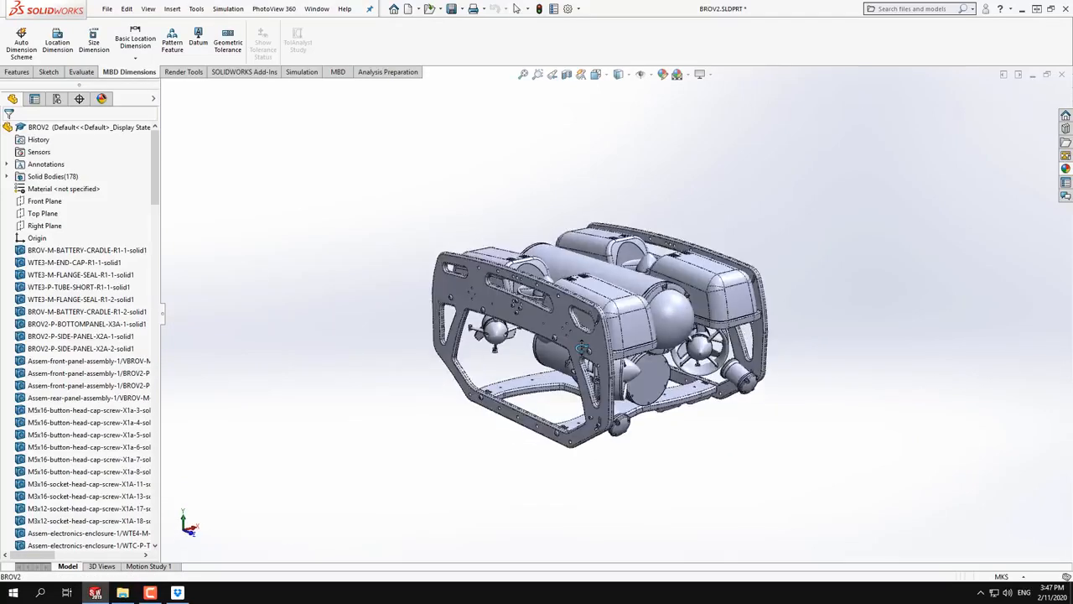
scroll(690, 350, "down", 1)
scroll(687, 335, "up", 3)
scroll(708, 141, "down", 2)
scroll(560, 401, "down", 3)
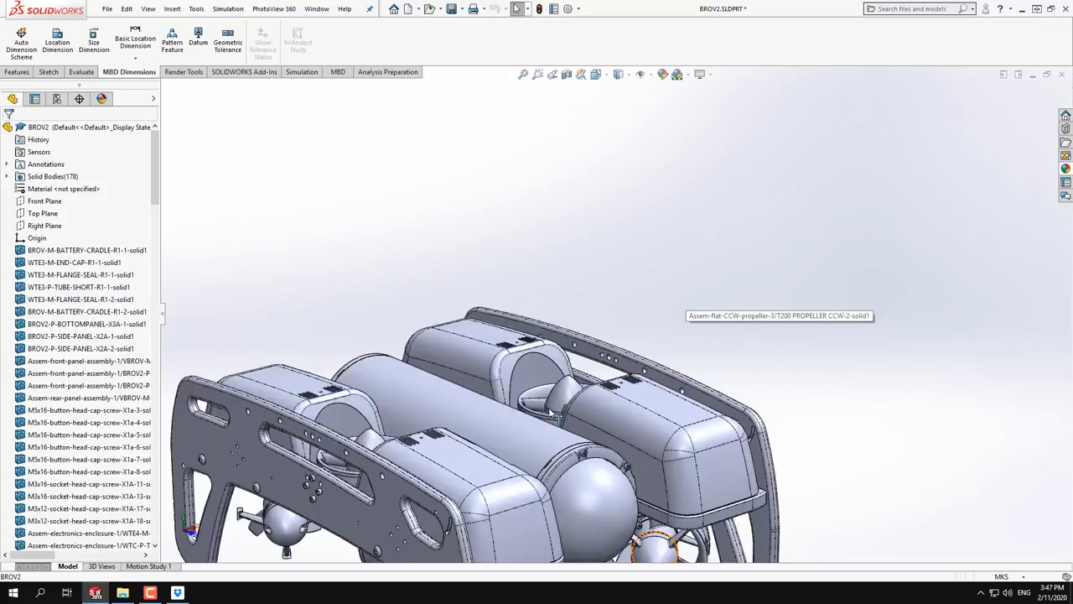
scroll(558, 398, "up", 5)
scroll(556, 398, "down", 5)
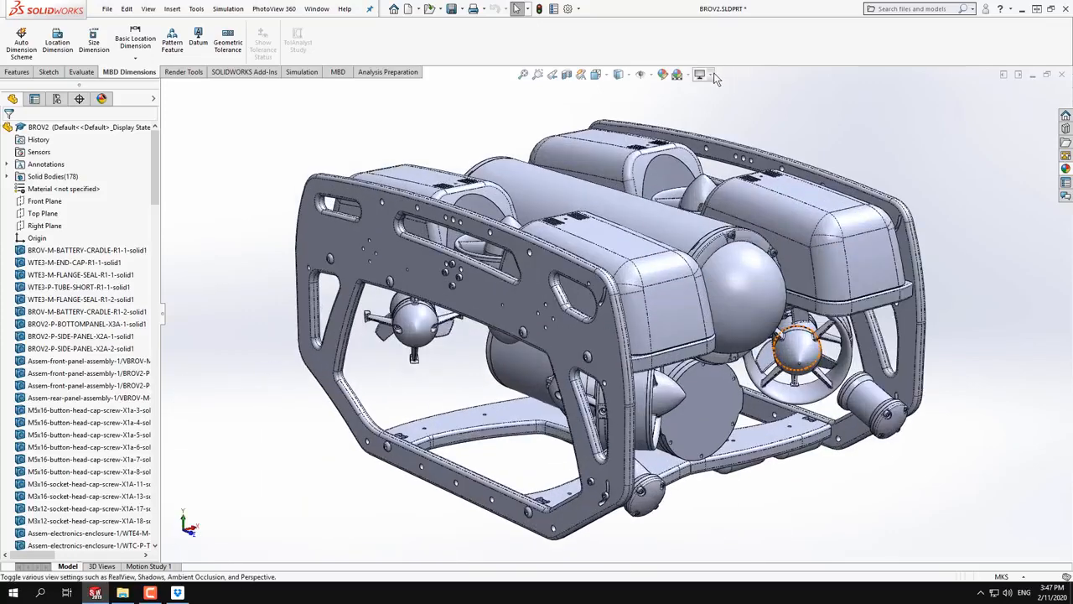
Check the perspective view's observer position setting and accept it as it is.
left_click(704, 73)
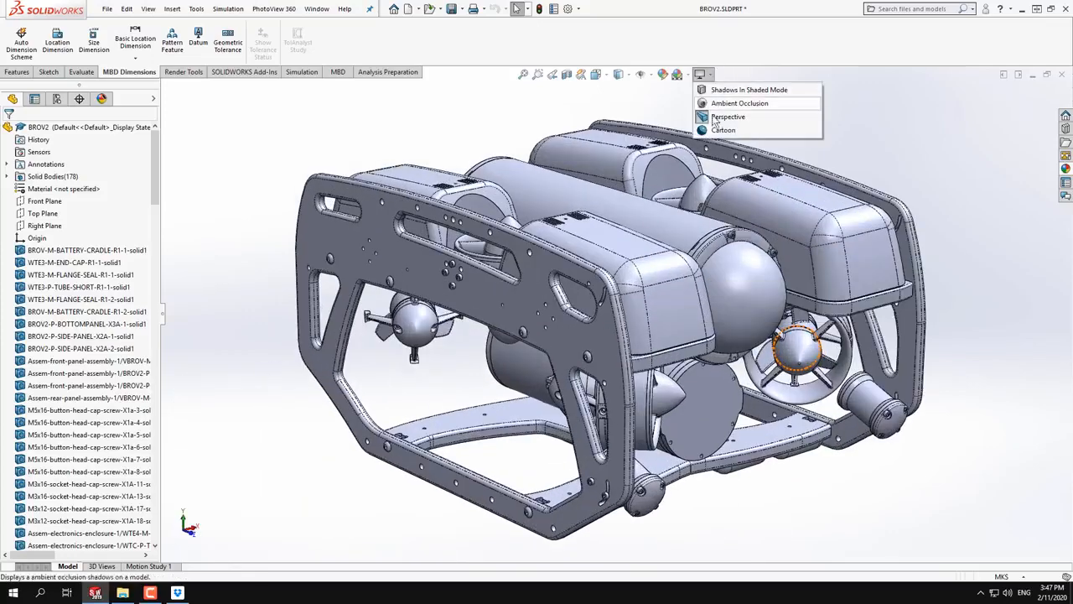
left_click(148, 9)
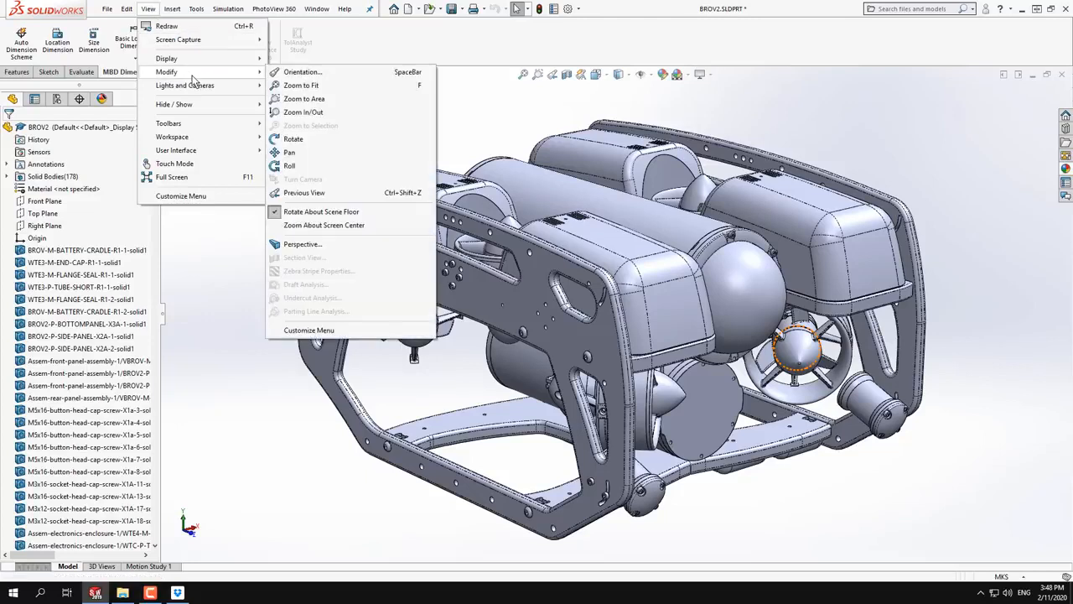
left_click(299, 245)
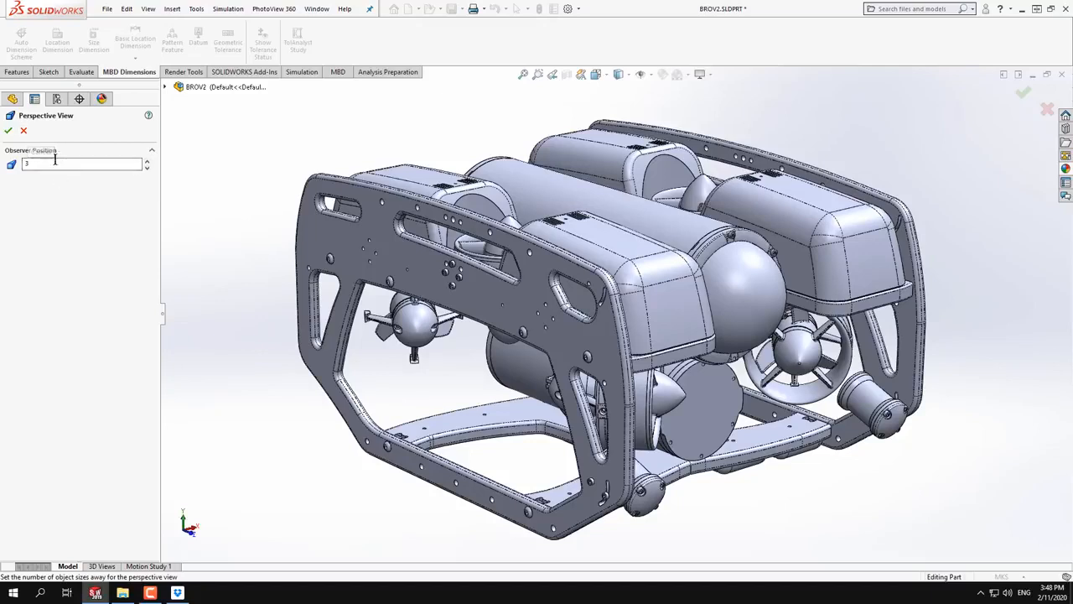
left_click(9, 131)
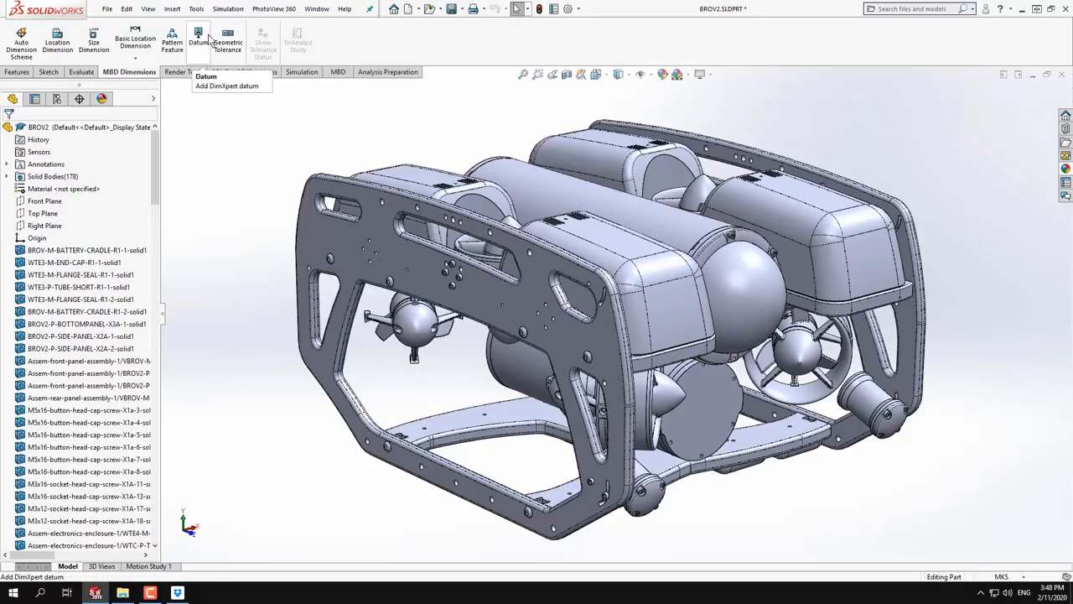
Turn off rotation about the scene floor and orient the view normal to the Top Plane.
middle_click_drag(321, 394, 319, 360)
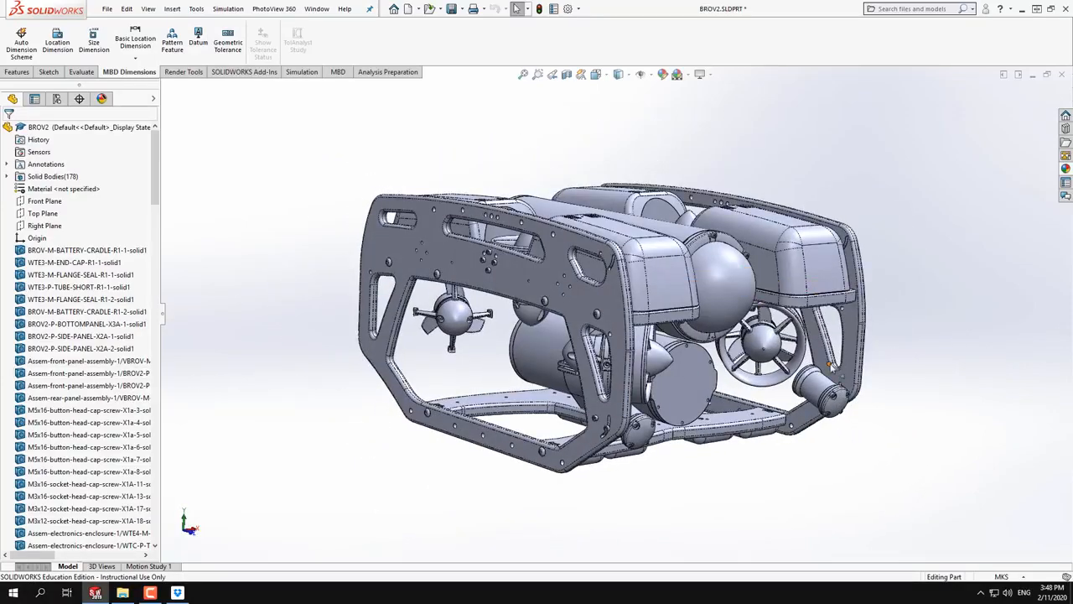
middle_click_drag(302, 382, 687, 277)
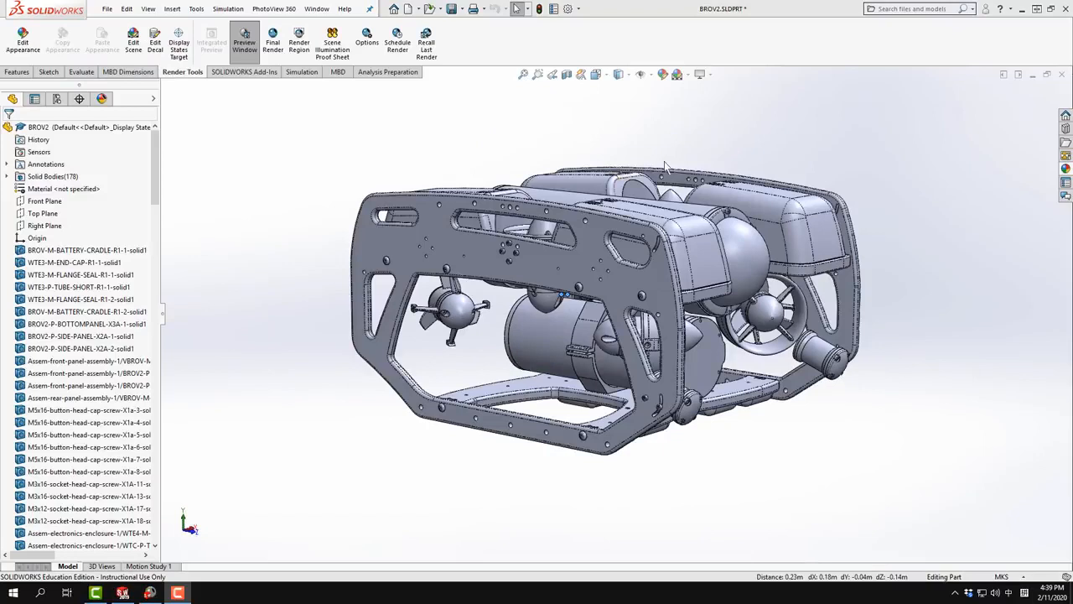
middle_click_drag(712, 160, 704, 156)
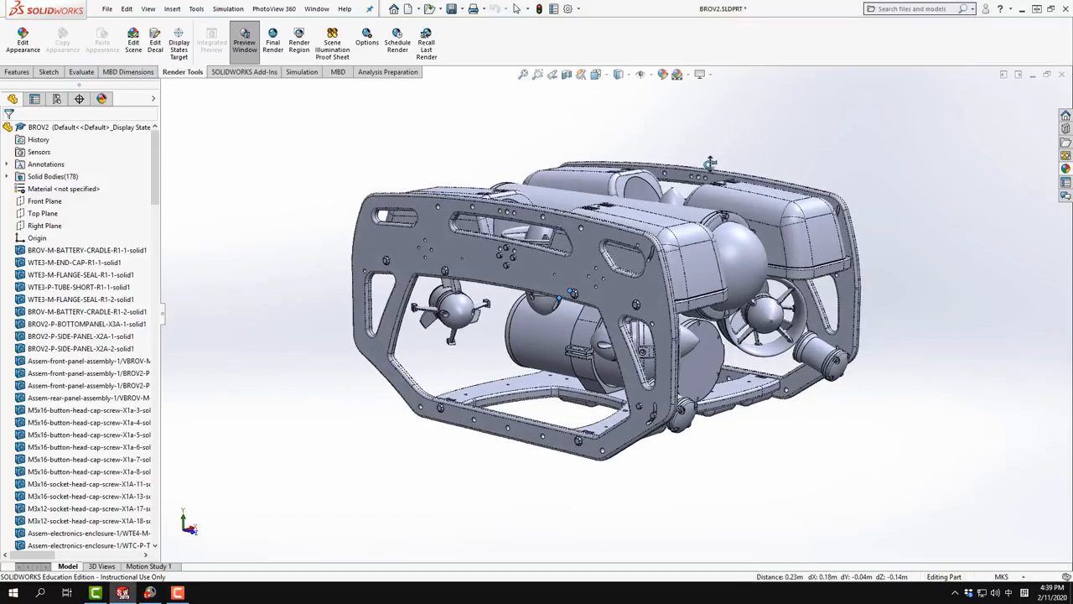
left_click(148, 9)
mouse_move(239, 74)
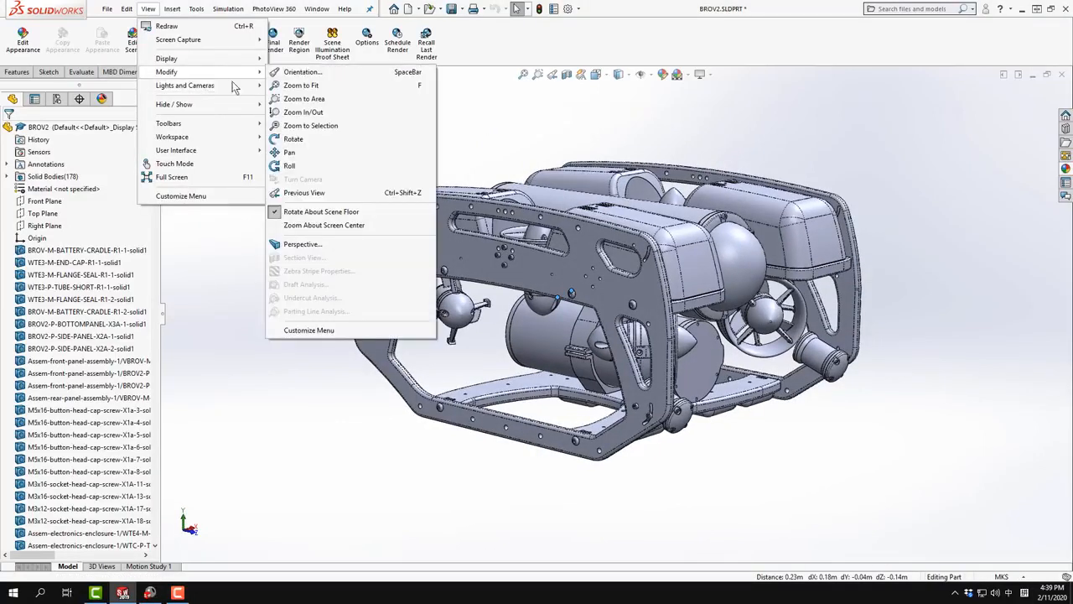
left_click(328, 213)
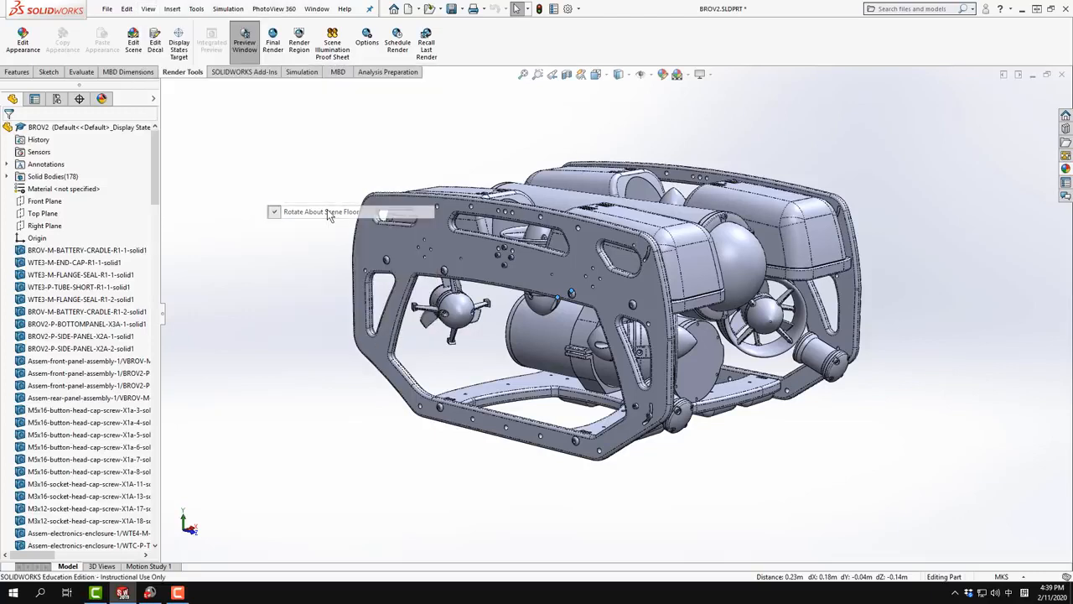
left_click(49, 218)
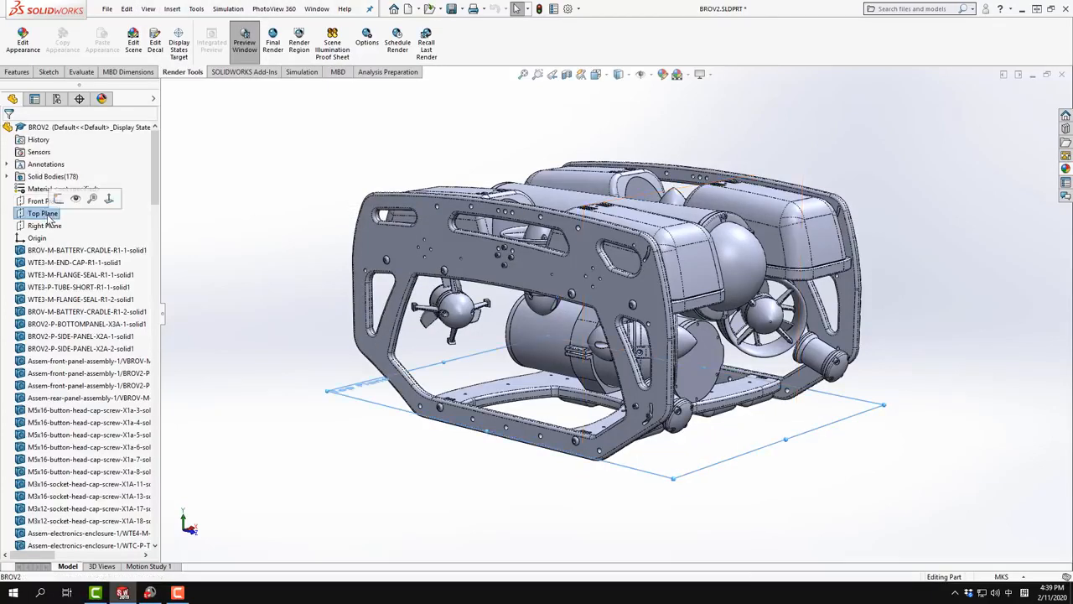
left_click(108, 200)
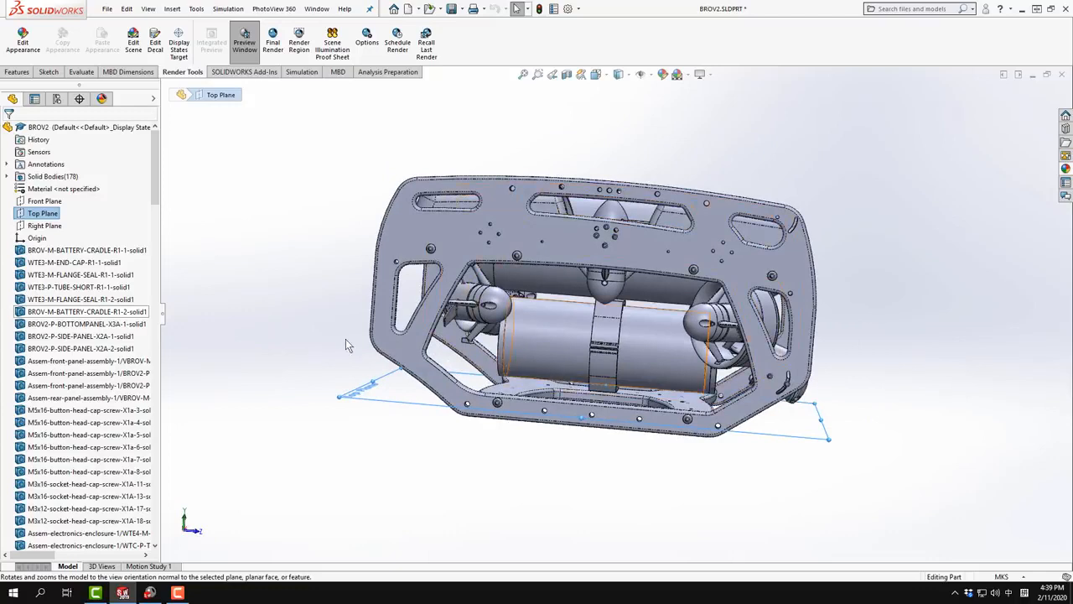
Turn rotation about the scene floor back on and try it by orbiting the model.
left_click(148, 9)
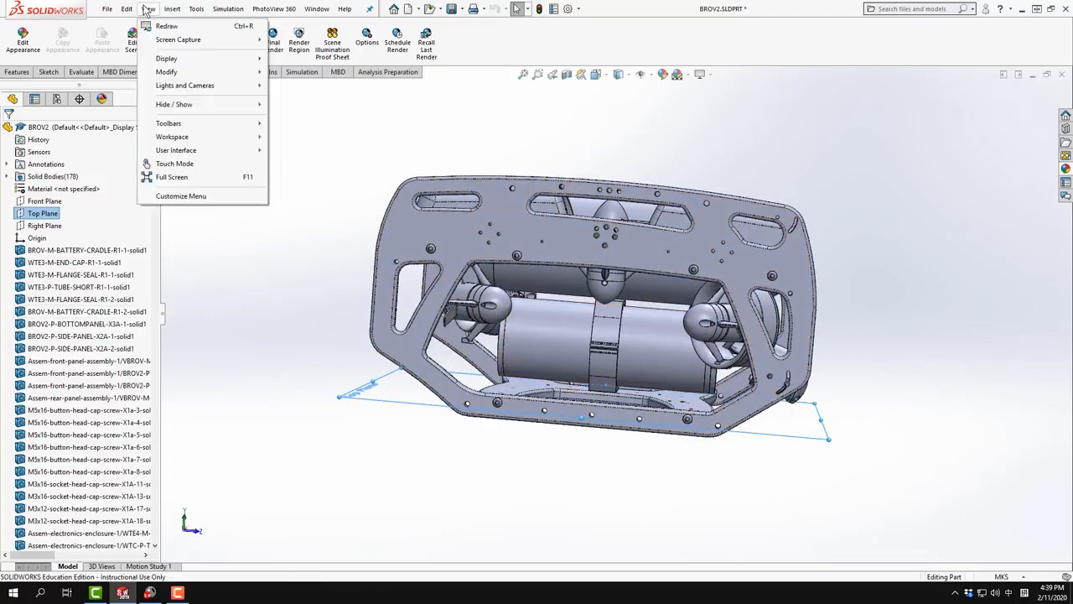
mouse_move(198, 73)
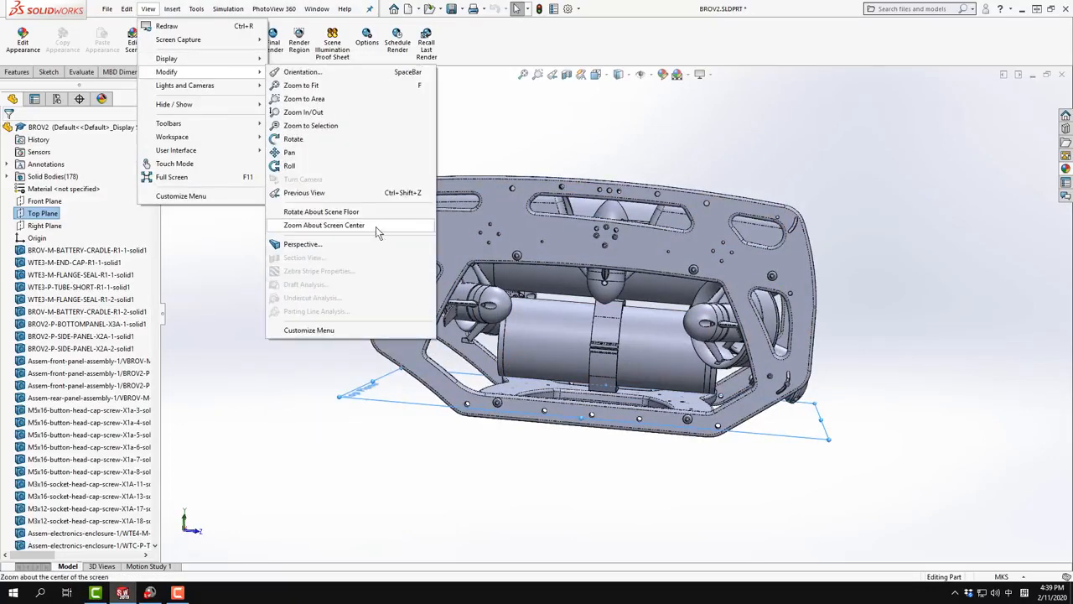
left_click(308, 214)
middle_click_drag(858, 289, 855, 340)
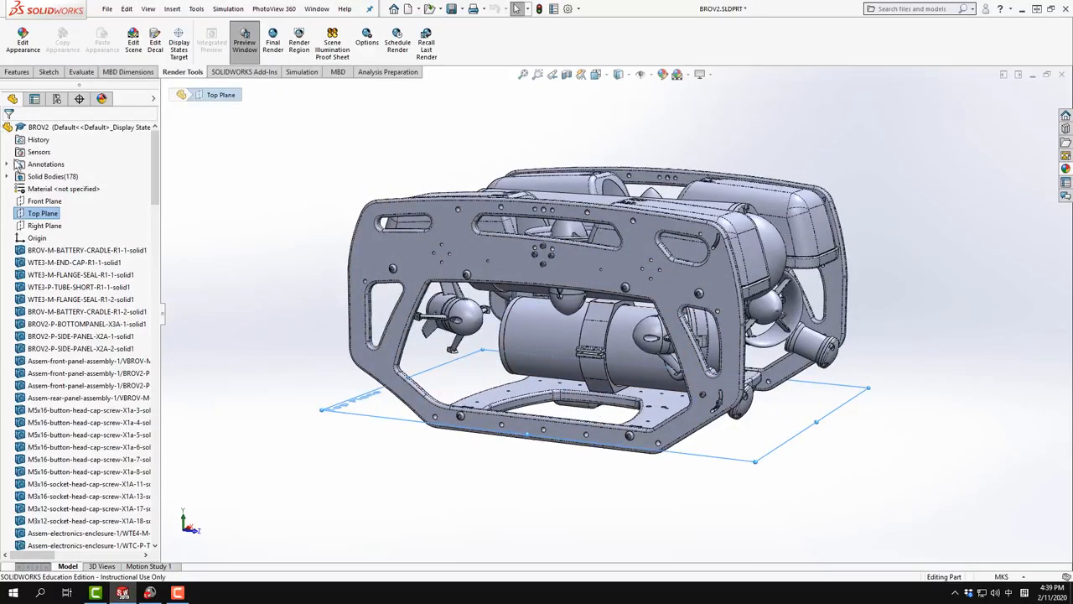
Apply the 3 Point Beige scene from the Basic Scenes library and inspect the robot against it.
left_click(1065, 169)
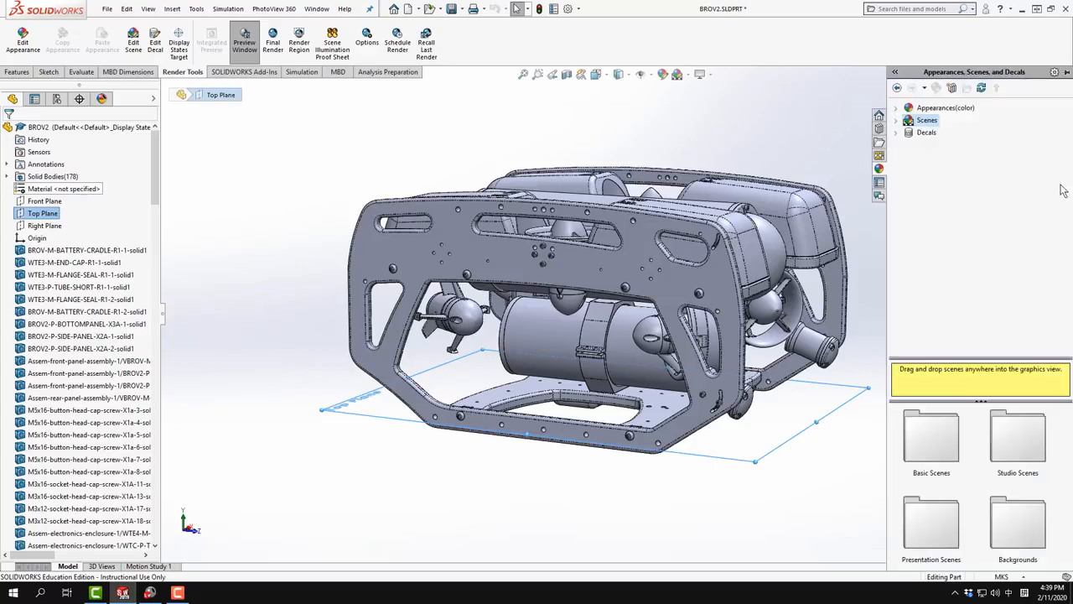
left_click(896, 120)
left_click(943, 134)
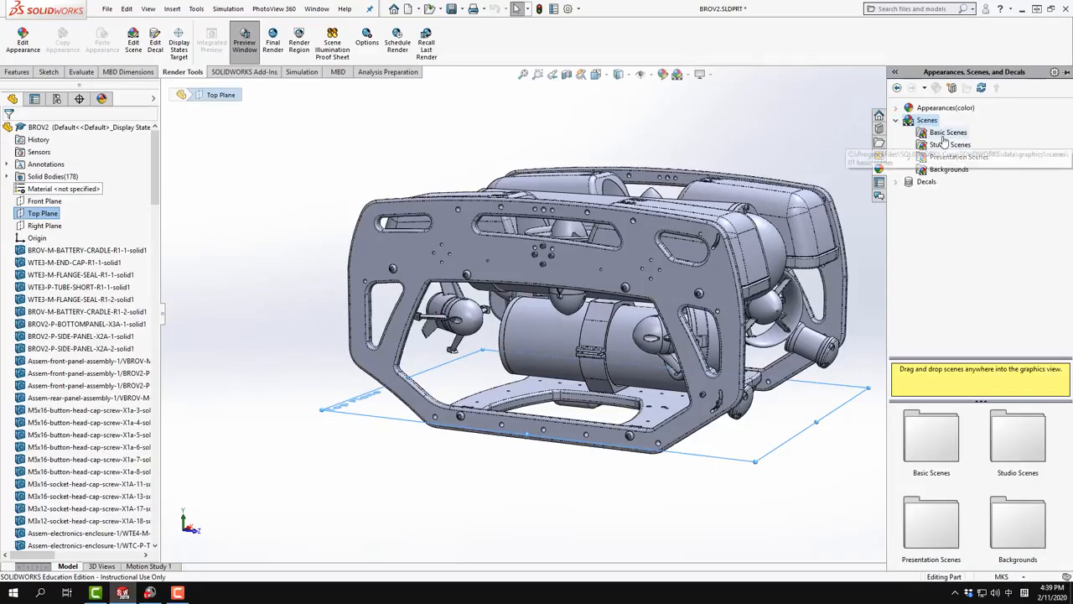
double_click(954, 444)
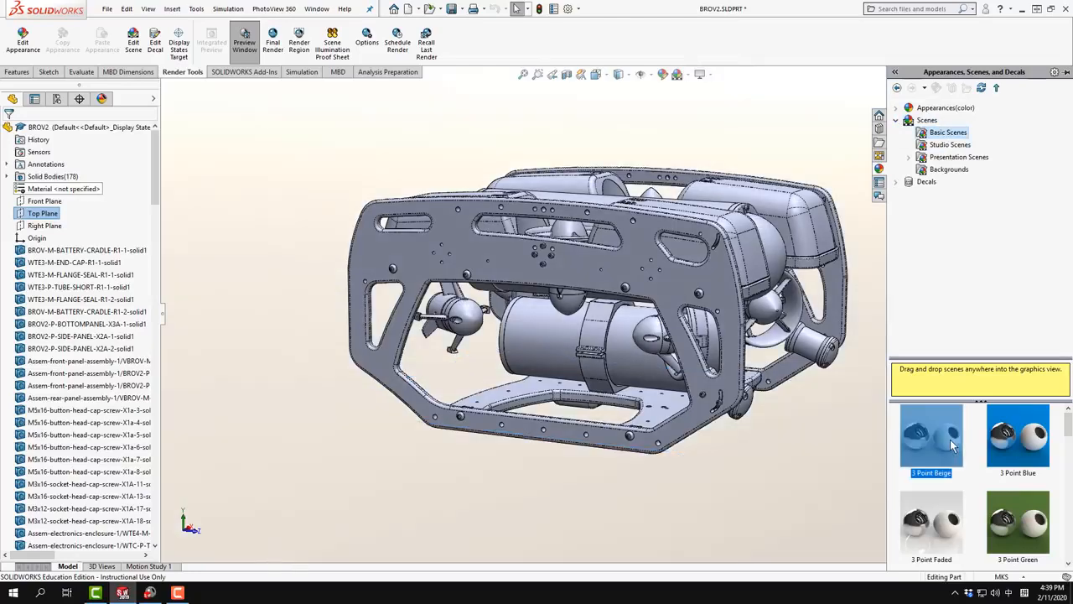
scroll(787, 263, "down", 2)
scroll(790, 268, "up", 3)
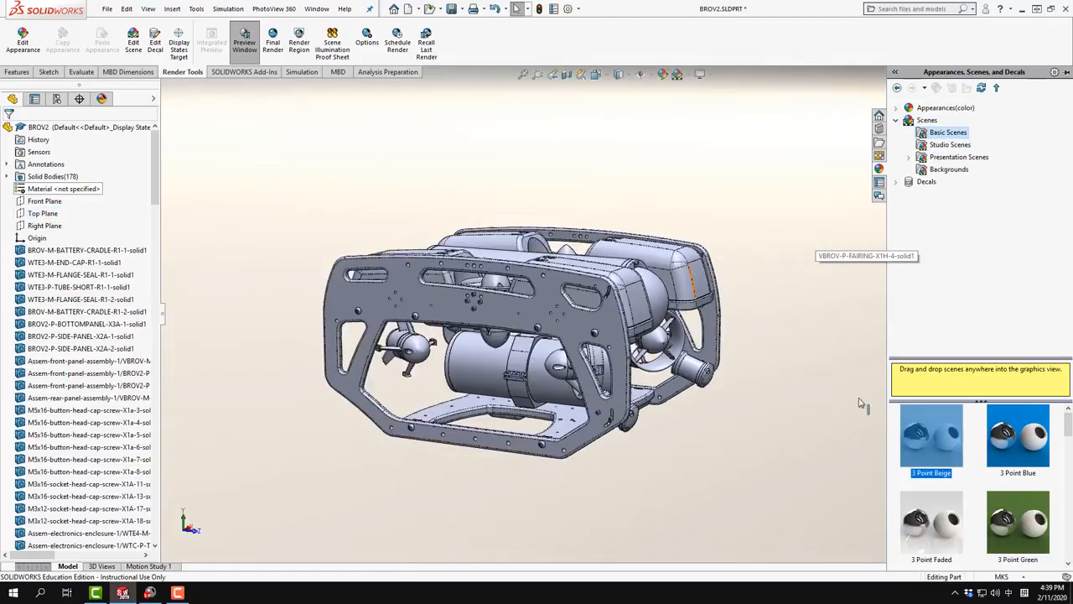
middle_click_drag(587, 346, 543, 211)
middle_click_drag(429, 214, 464, 339)
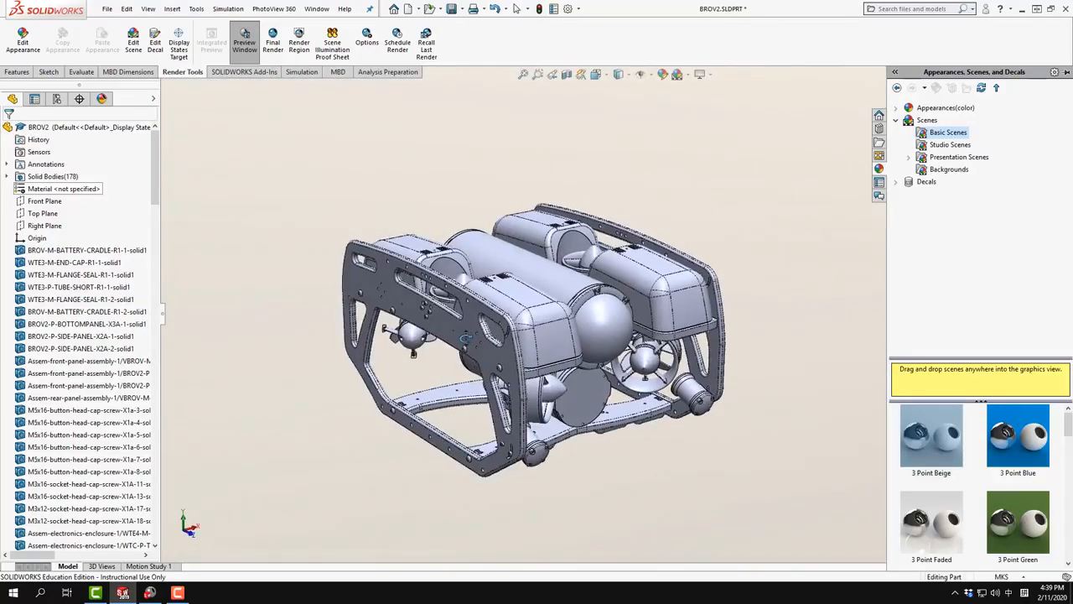
Open the current scene for editing and compare its floor and background in the render preview from several angles.
left_click(101, 98)
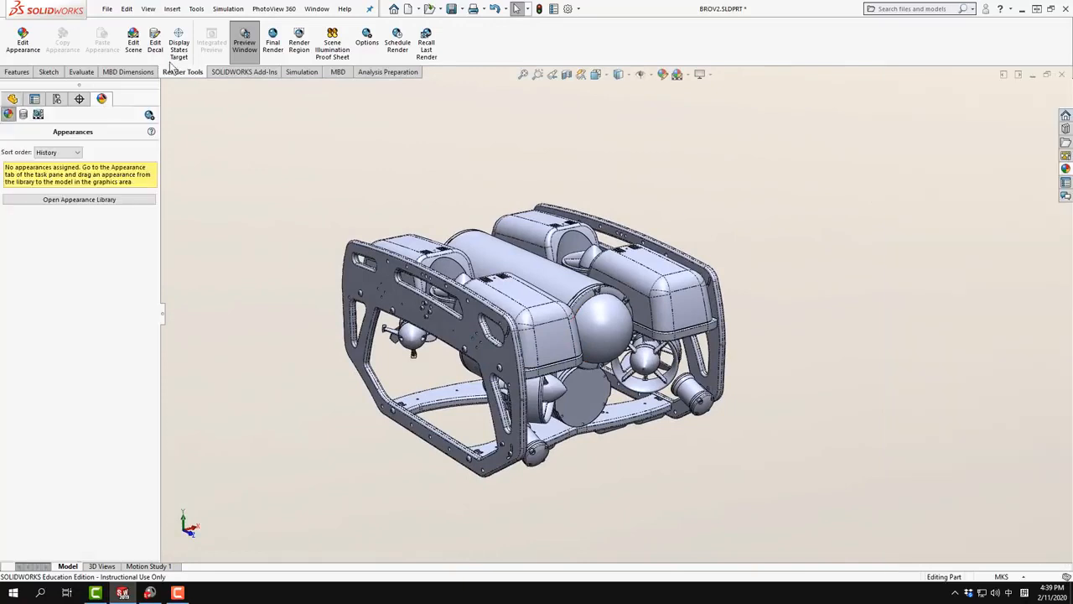
left_click(133, 38)
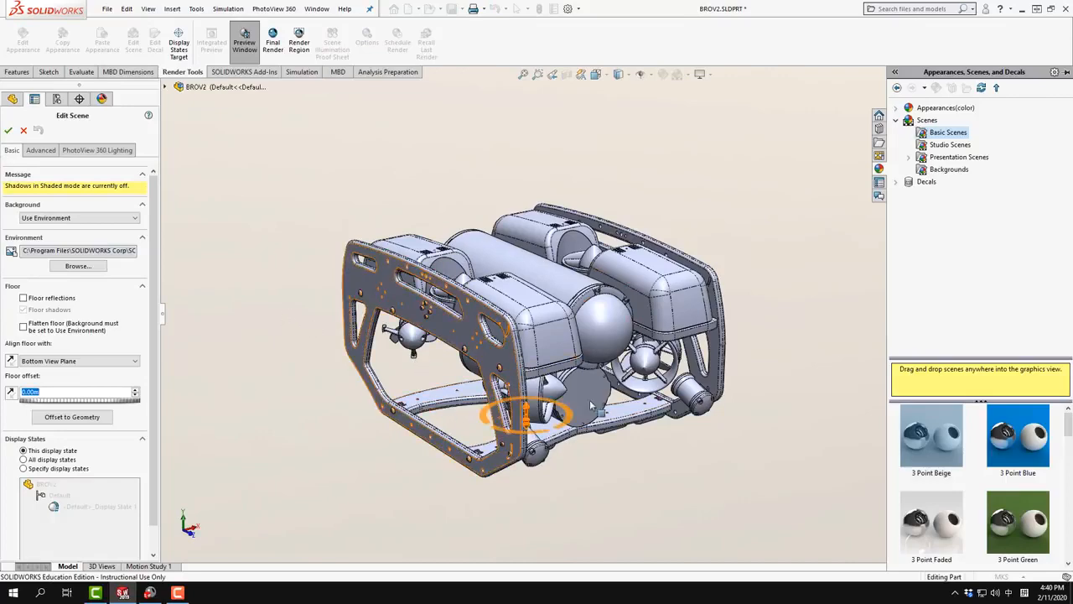
left_click_drag(789, 126, 677, 127)
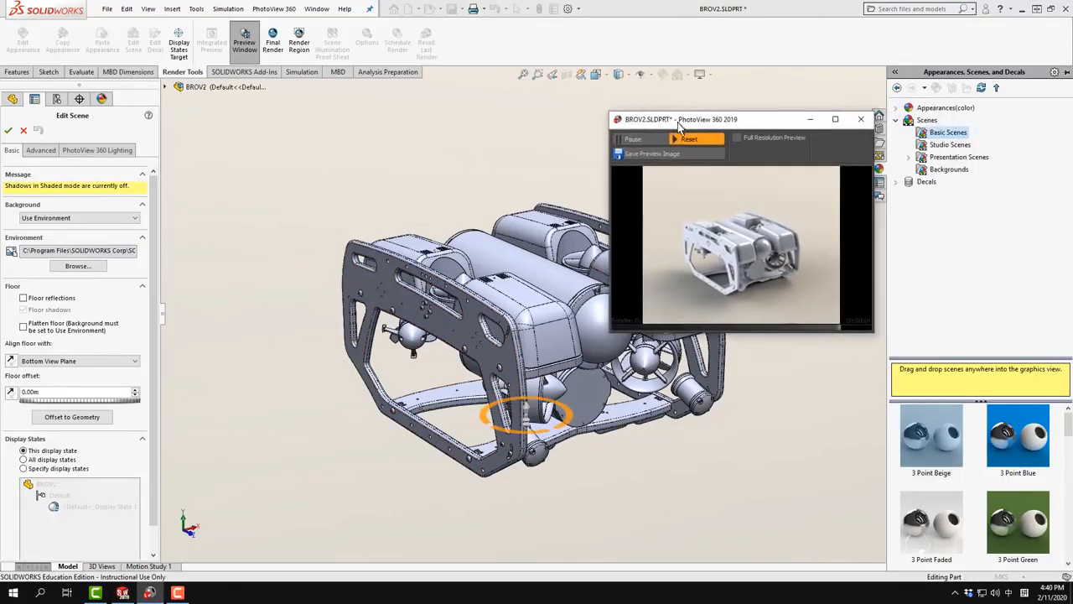
middle_click_drag(554, 252, 520, 193)
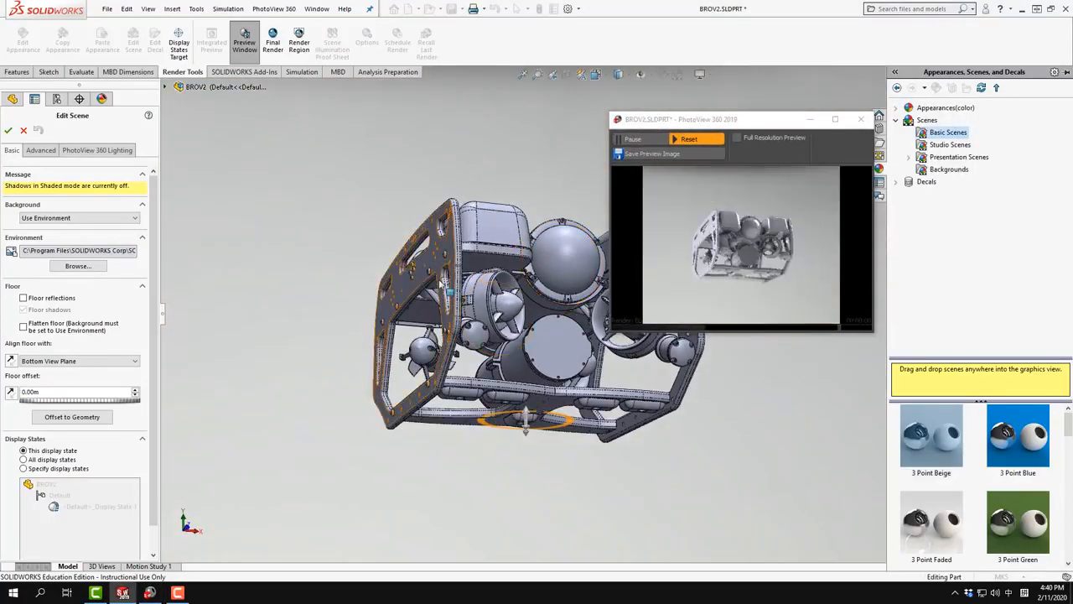
middle_click_drag(470, 294, 532, 362)
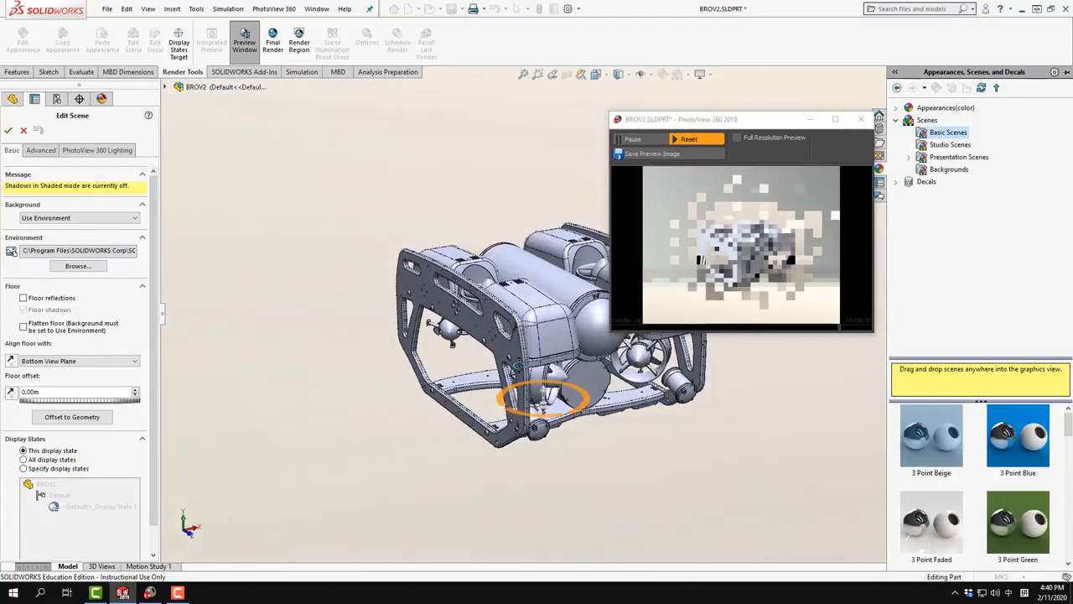
mouse_move(534, 226)
middle_mouse_down()
mouse_move(509, 213)
mouse_move(531, 215)
mouse_move(538, 243)
middle_mouse_up()
middle_click_drag(543, 401, 554, 443)
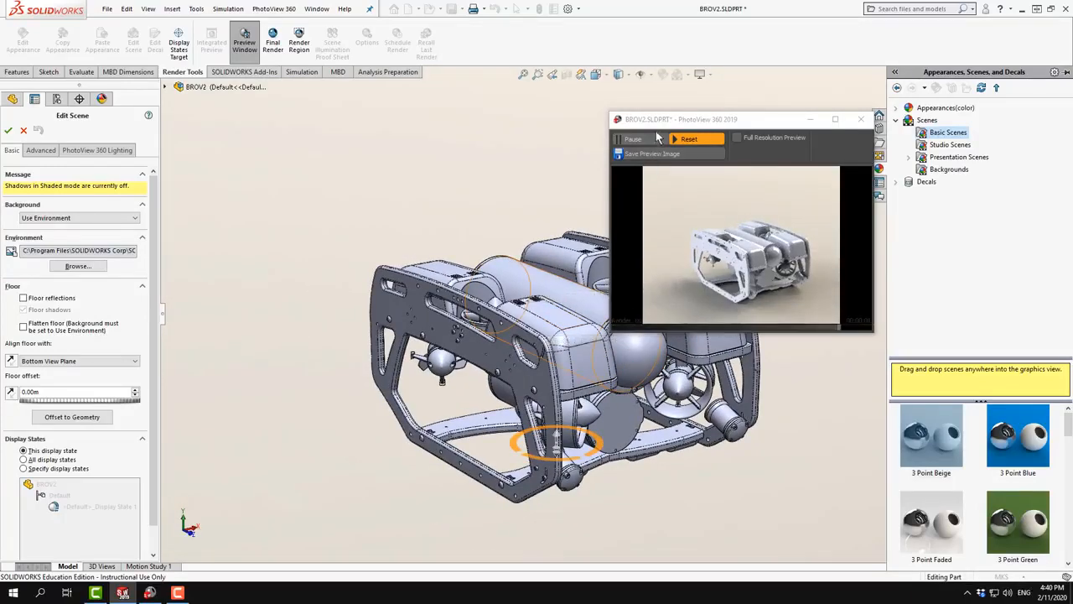
Try a gradient background for the scene in place of the environment.
left_click_drag(660, 119, 692, 122)
middle_click_drag(541, 336, 561, 333)
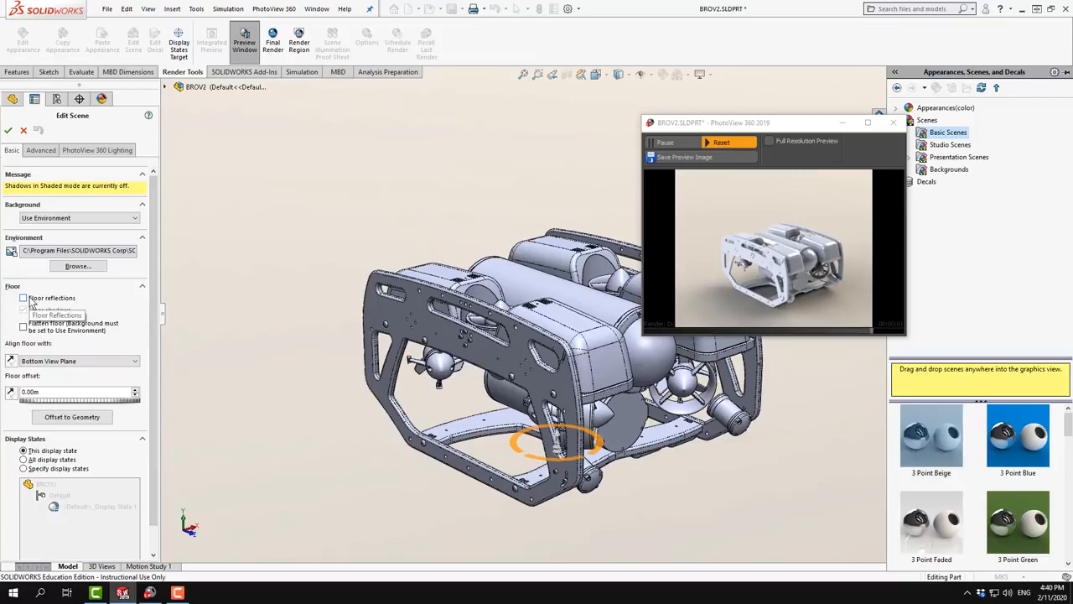
left_click(47, 218)
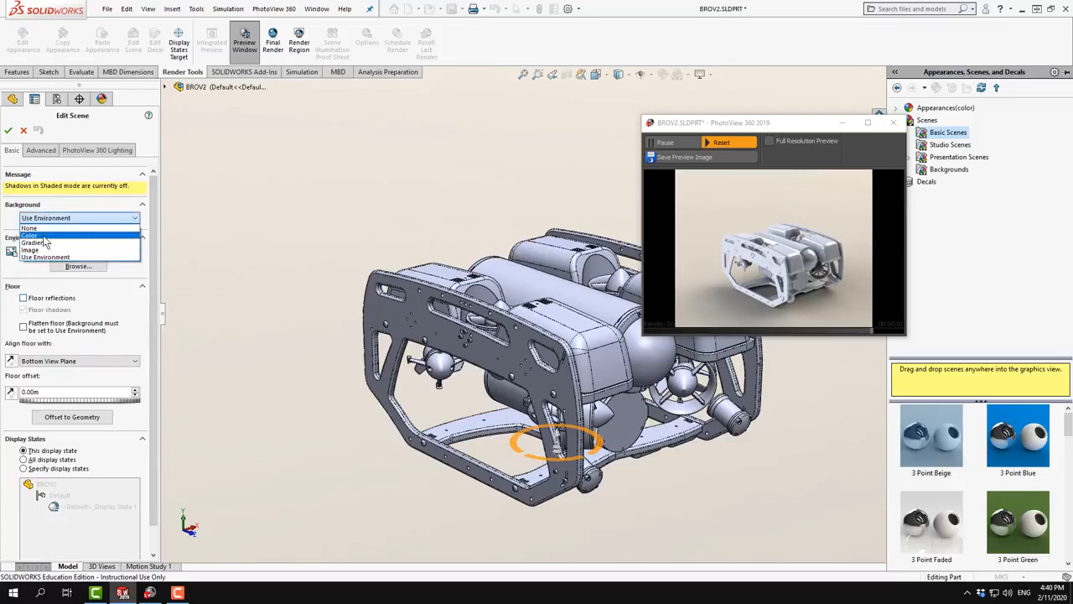
left_click(34, 242)
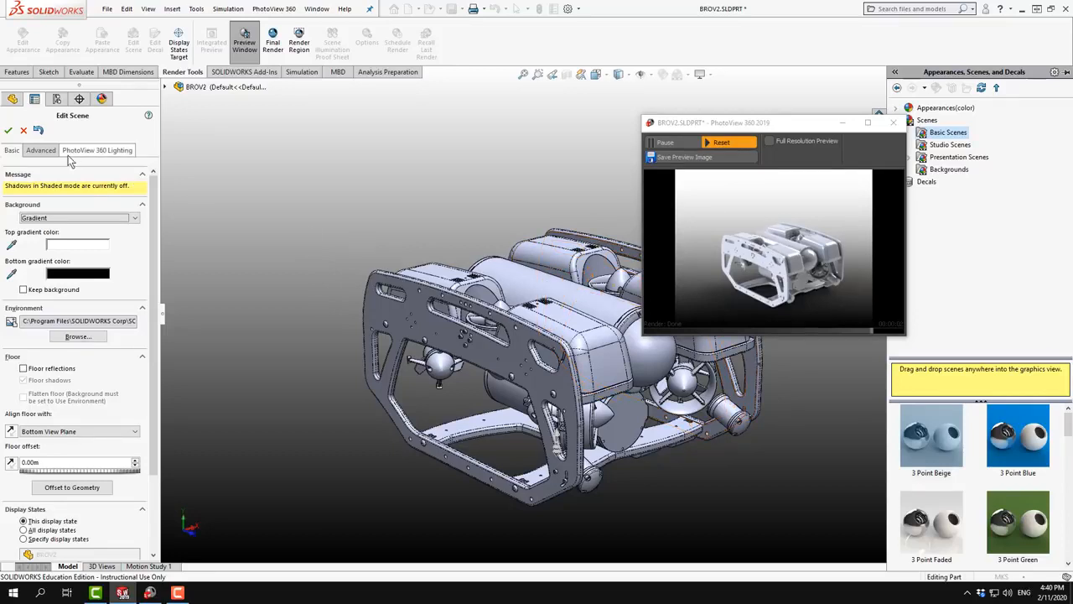
Try environment rotations such as 36 and 72 degrees in the advanced scene settings and return the rotation to 0 degrees.
left_click(40, 150)
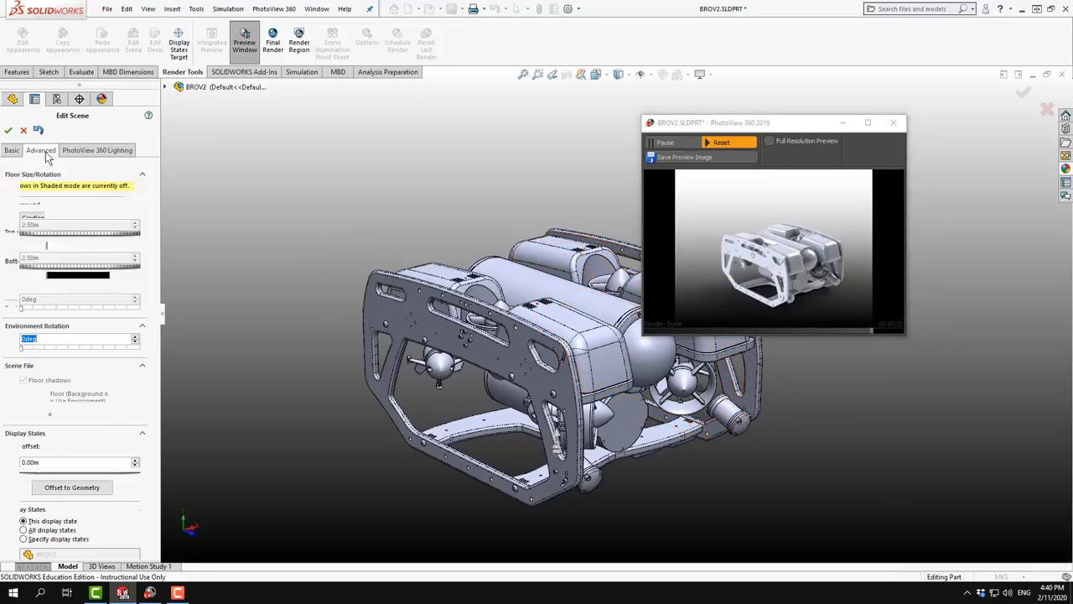
left_click(33, 349)
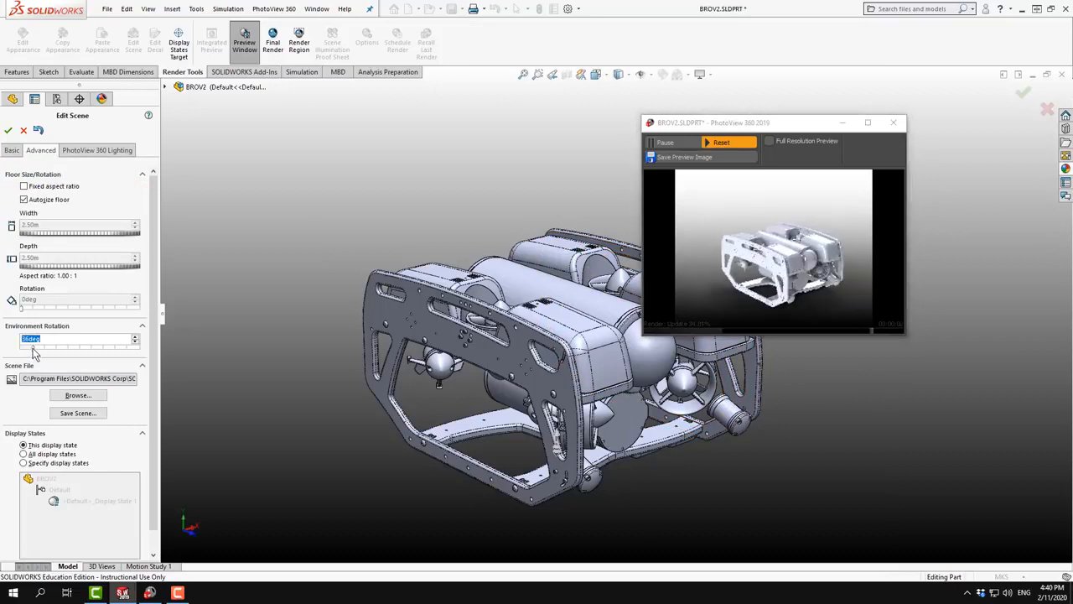
left_click(35, 349)
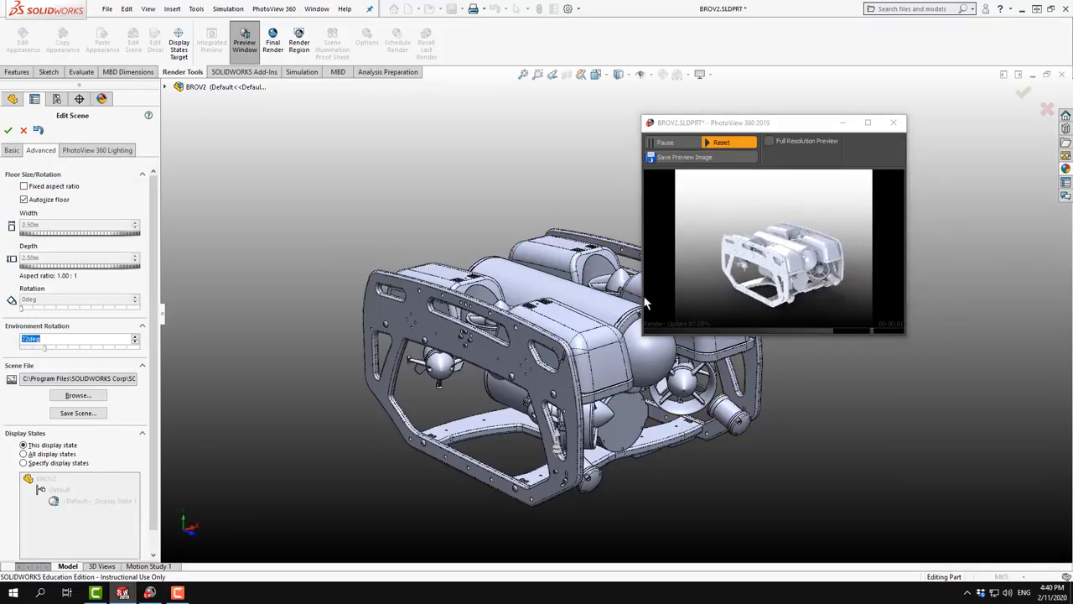
left_click(66, 351)
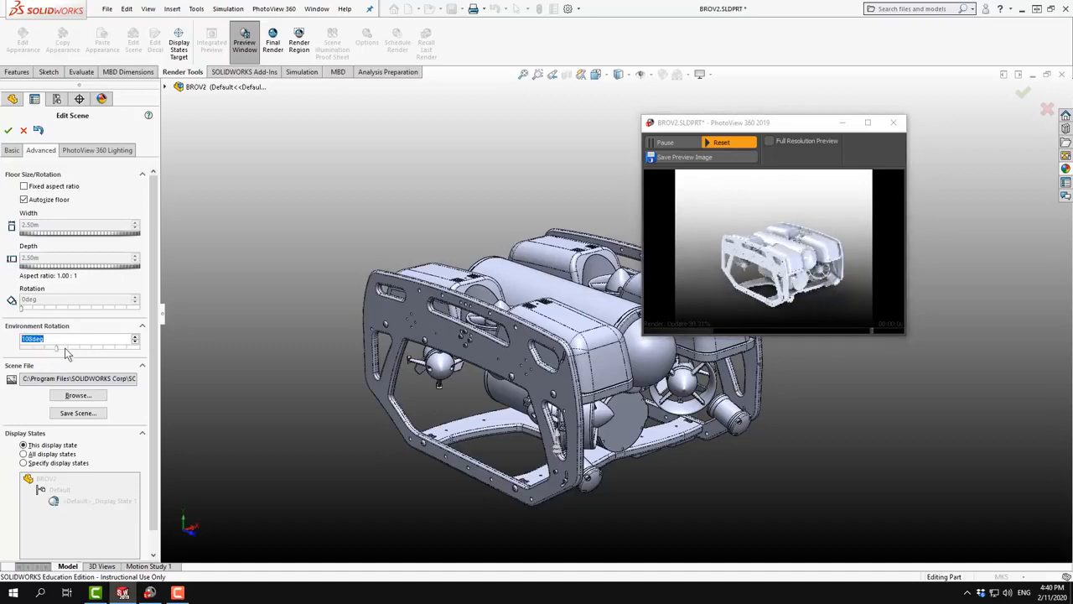
left_click(23, 352)
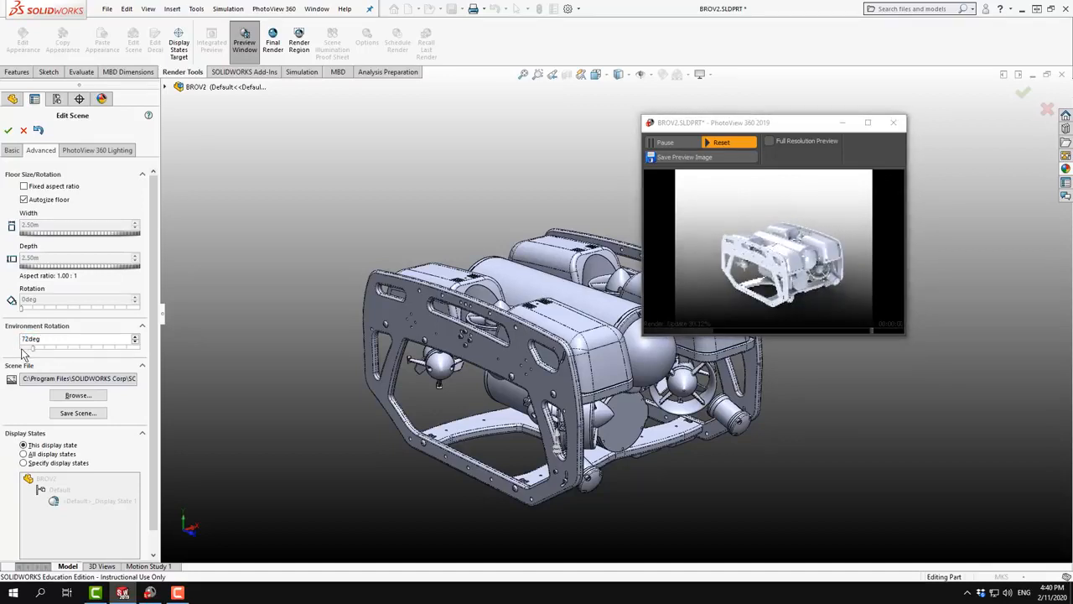
left_click(22, 349)
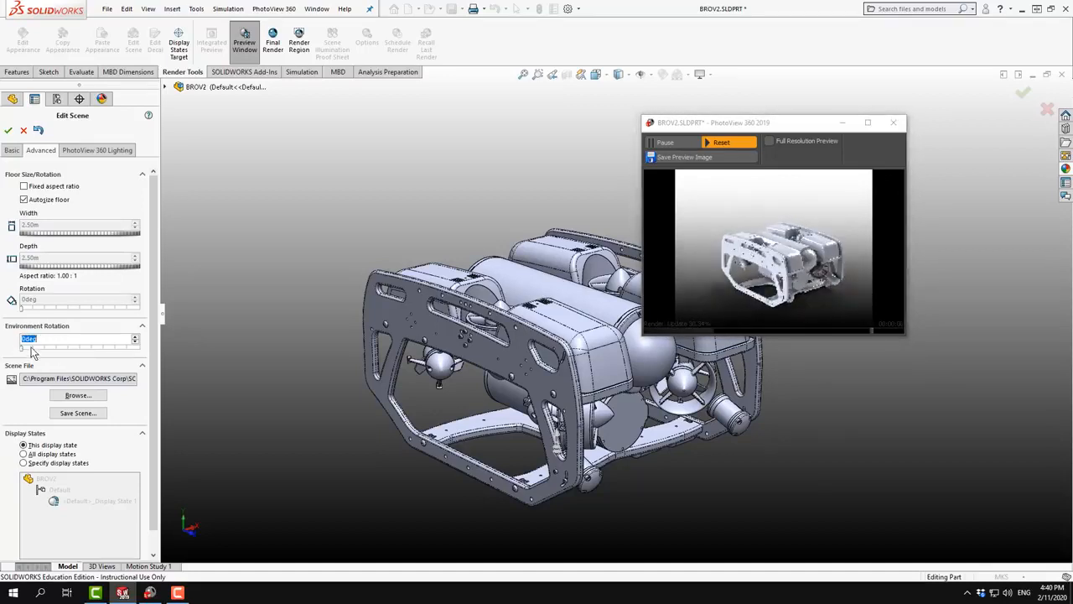
Set the scene background to Use Environment and accept the scene edits.
left_click(12, 150)
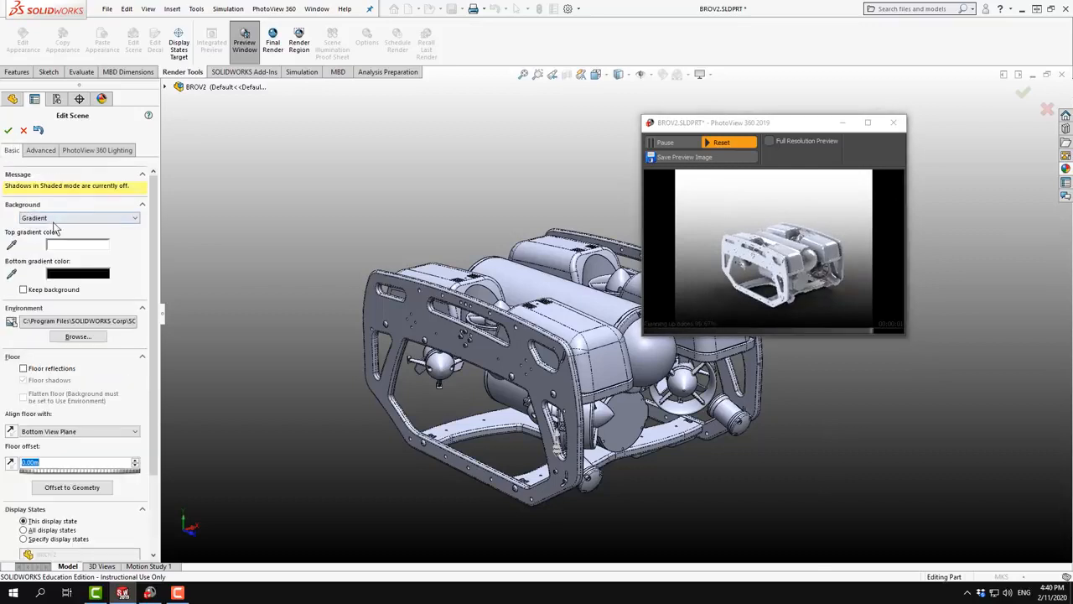
left_click(58, 218)
left_click(50, 259)
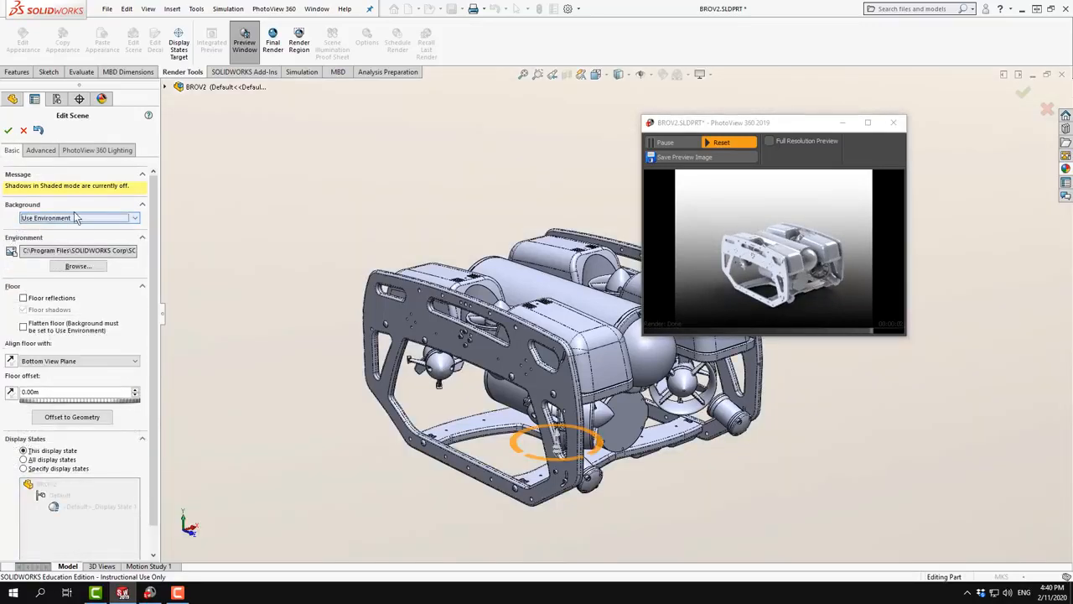
left_click(8, 130)
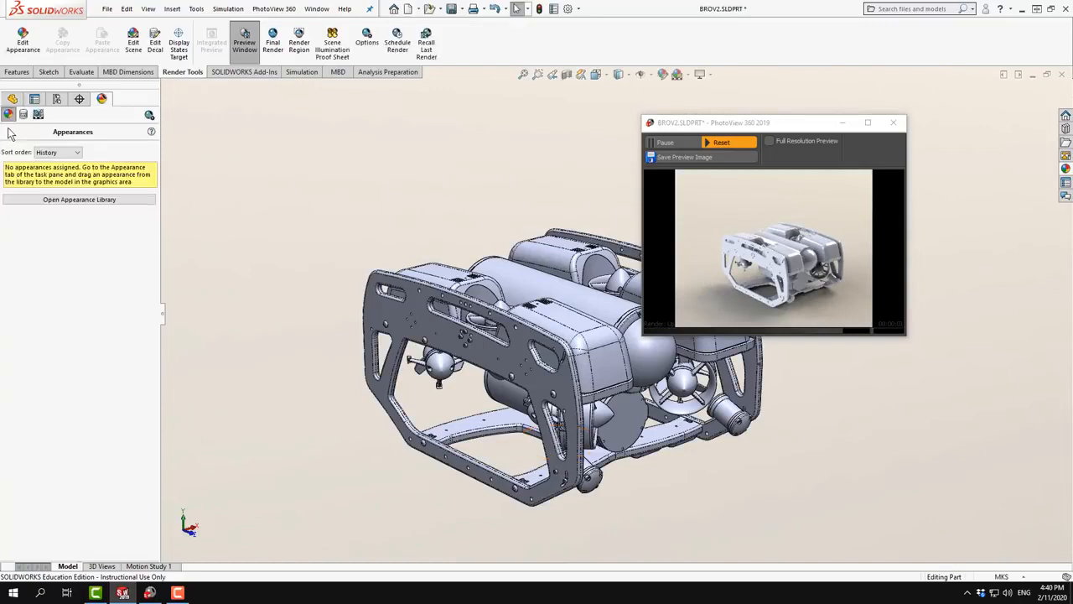
left_click_drag(770, 121, 419, 121)
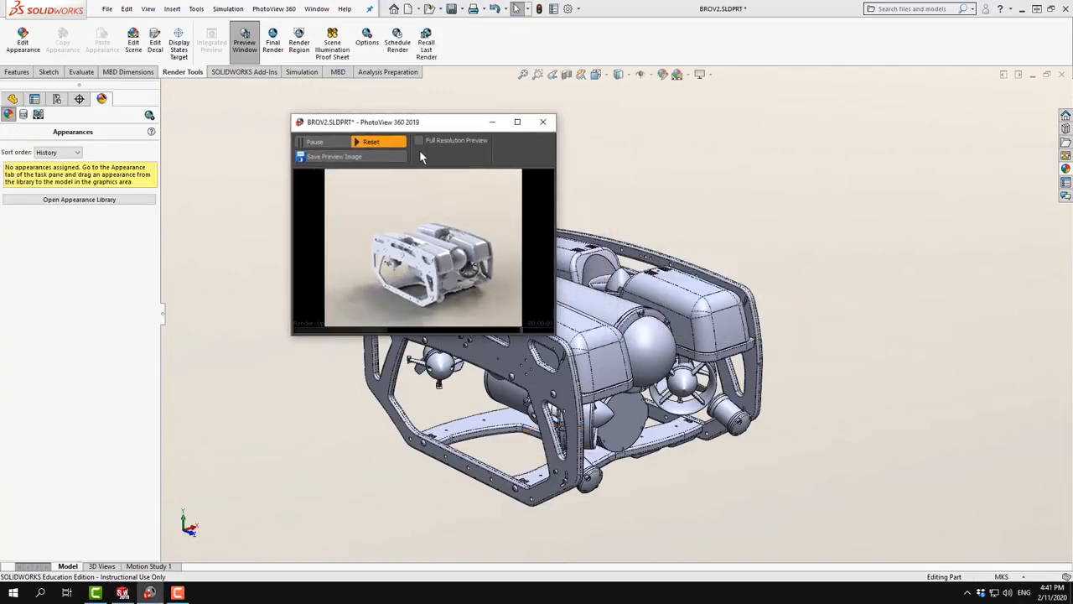
left_click(709, 74)
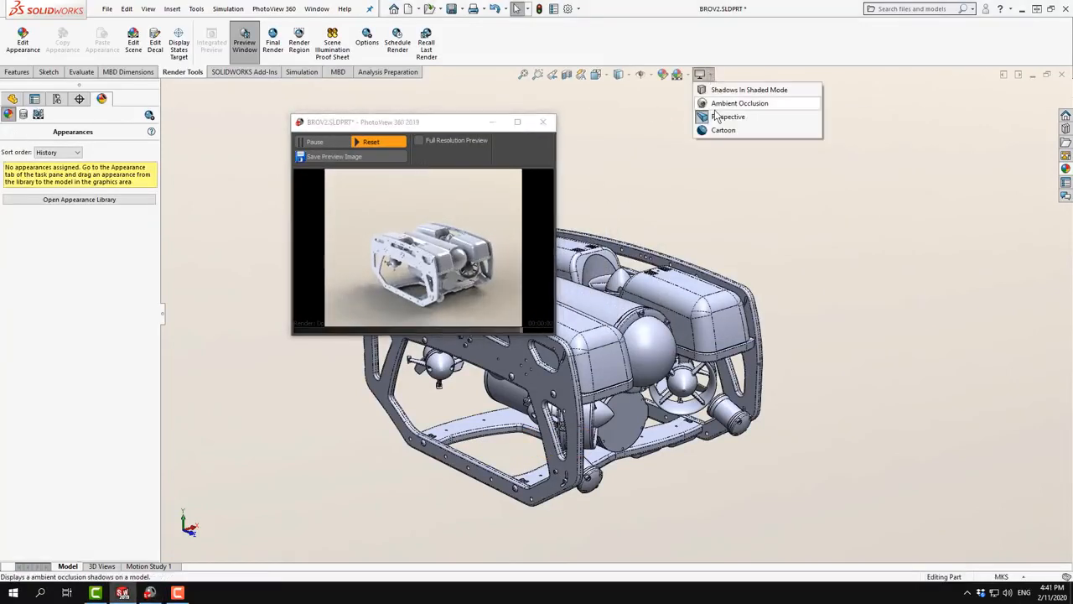
left_click(148, 8)
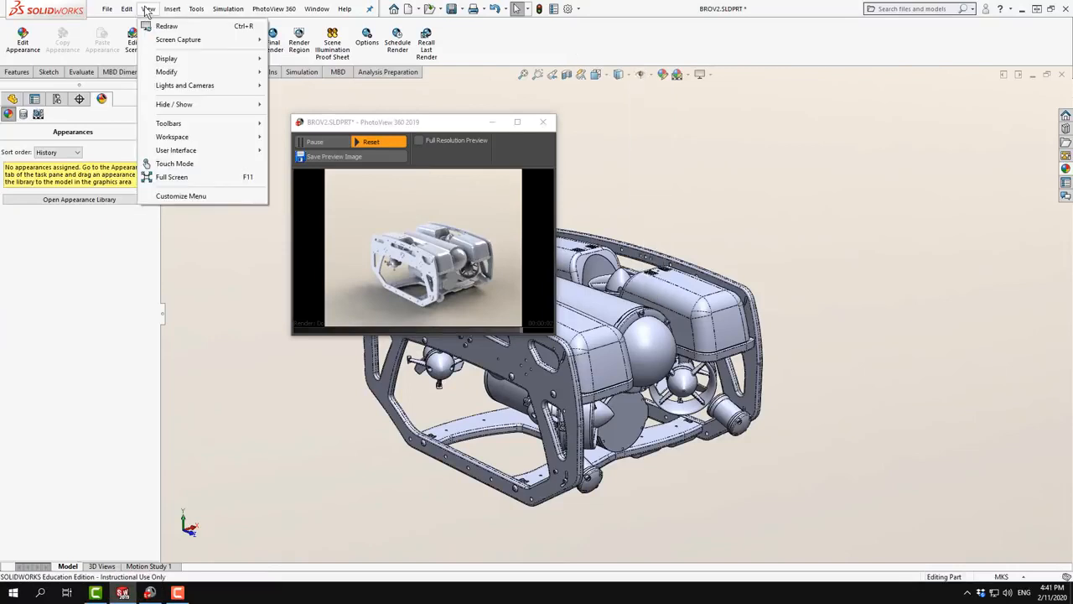
mouse_move(167, 76)
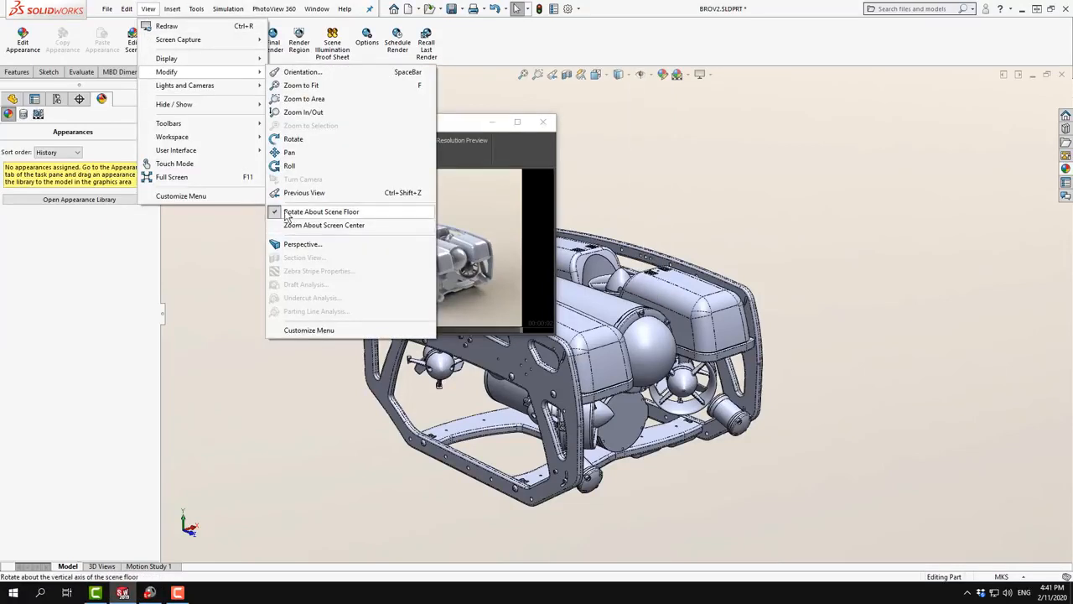
left_click(468, 133)
Open the appearances library, collapse the scenes, expand the appearance categories and enlarge the thumbnail area.
left_click(1066, 169)
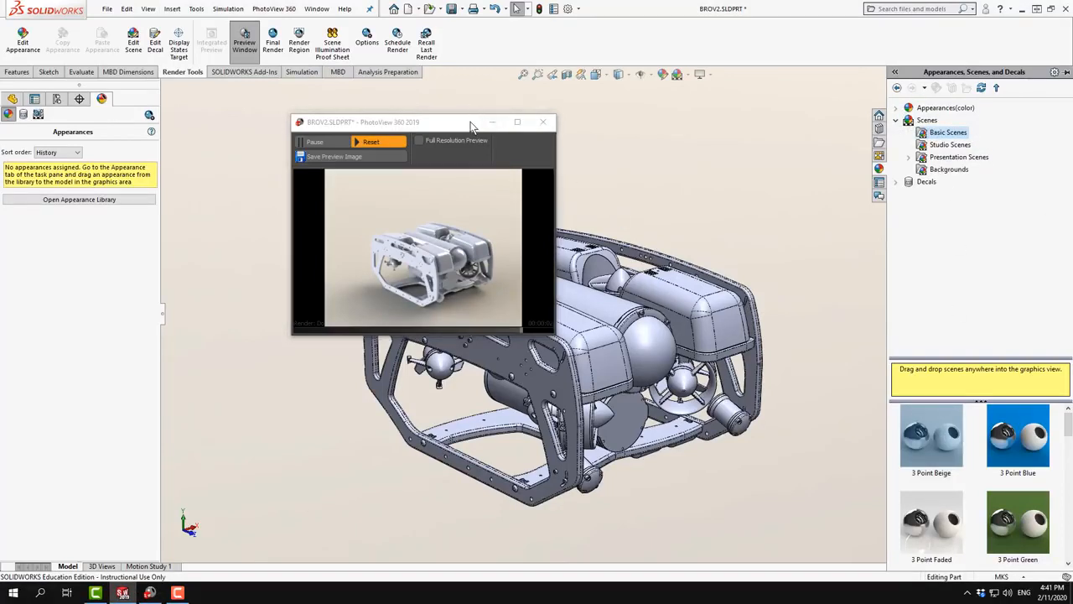
left_click_drag(470, 126, 650, 144)
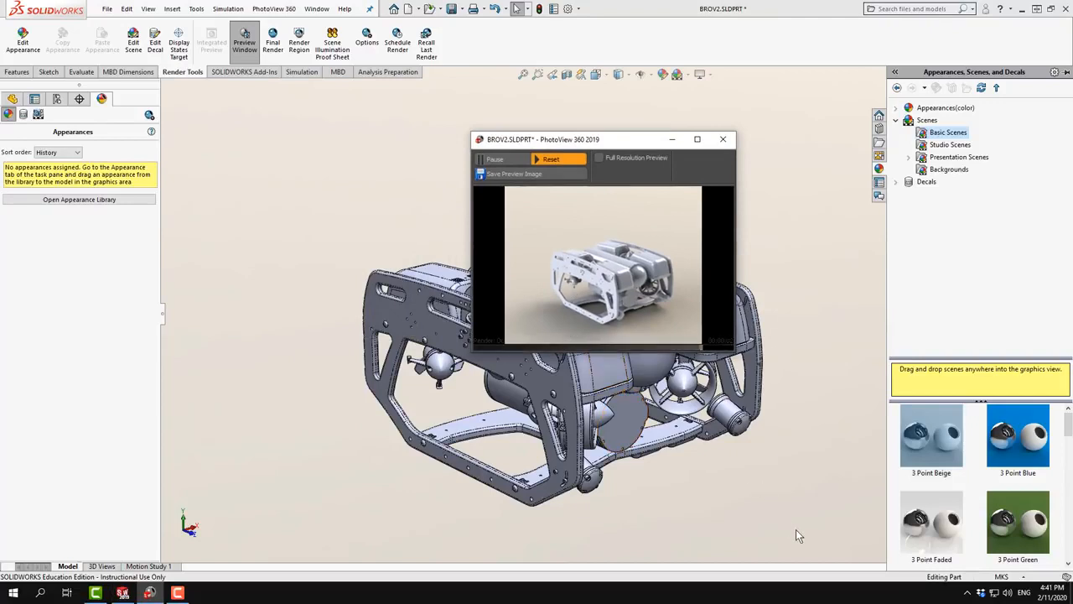
left_click_drag(619, 150, 427, 143)
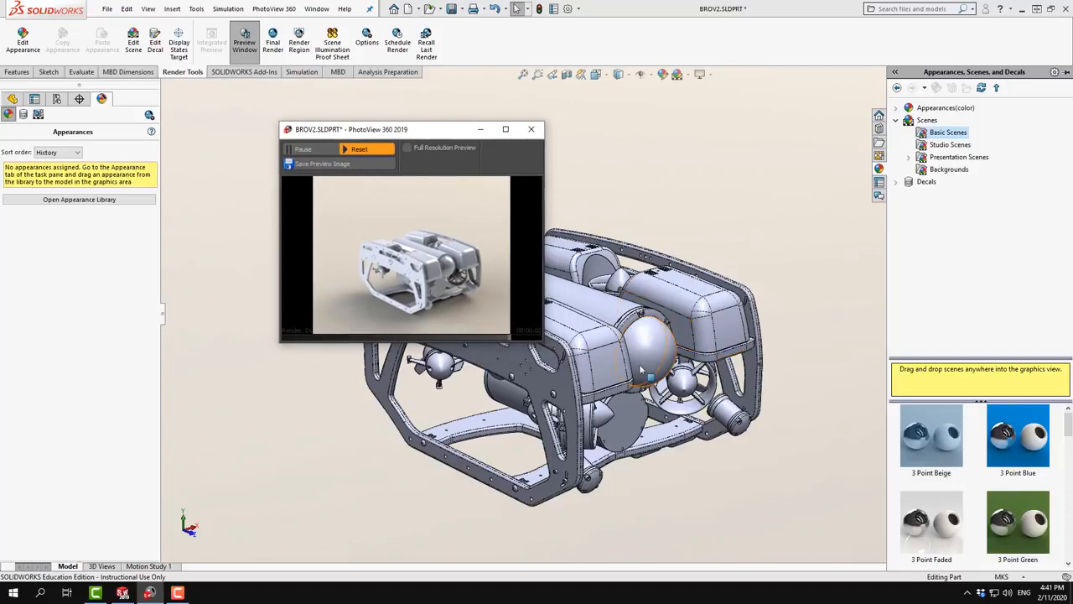
left_click(897, 120)
left_click(896, 107)
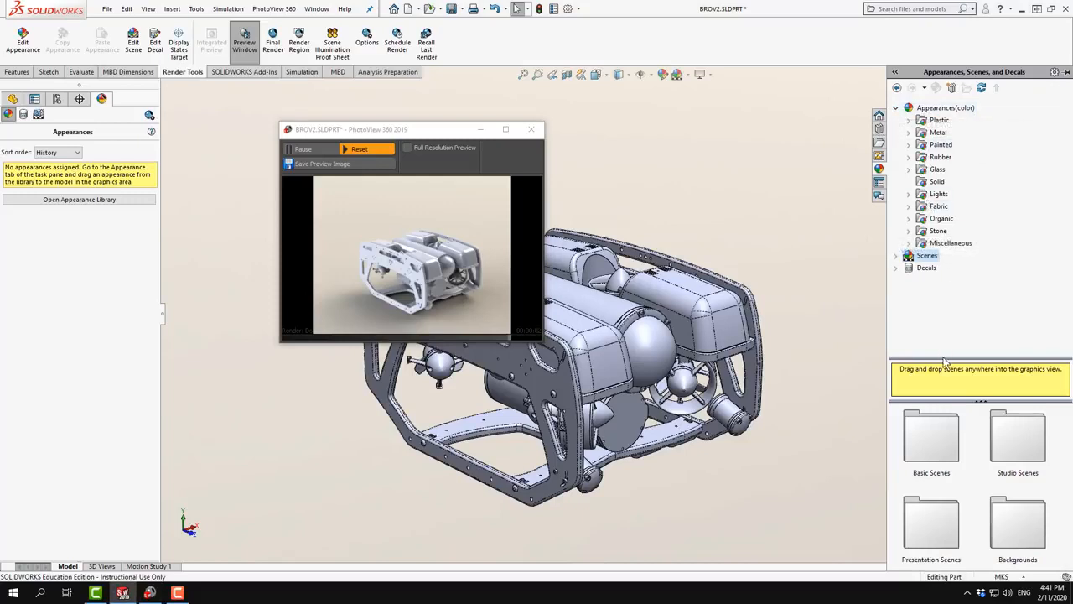
left_click_drag(943, 358, 944, 313)
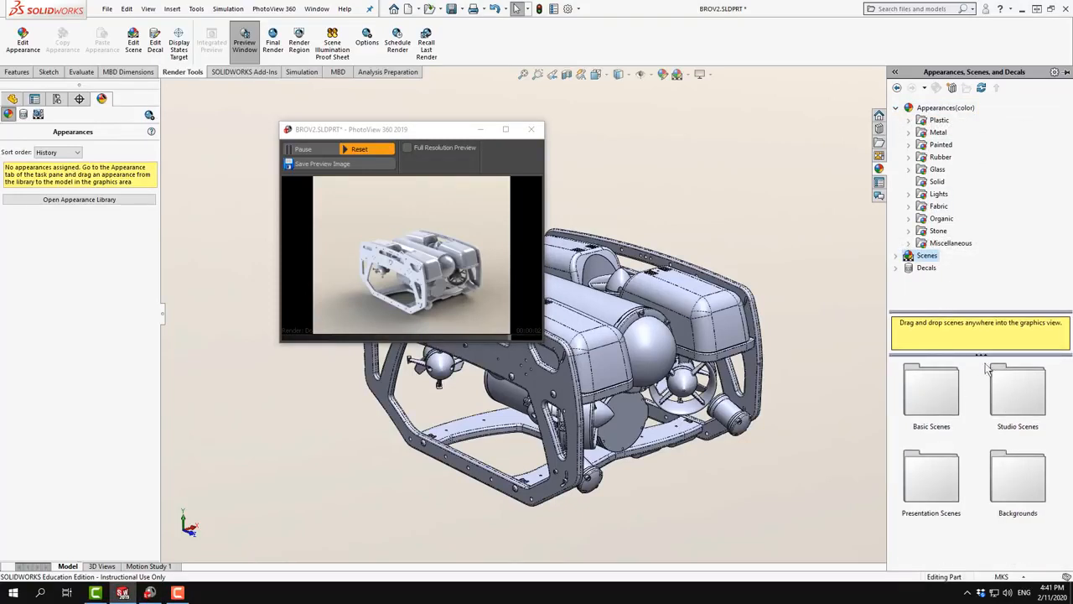
Apply the blue high gloss plastic appearance to the body of the fairing beside the dome on its far side.
left_click(909, 121)
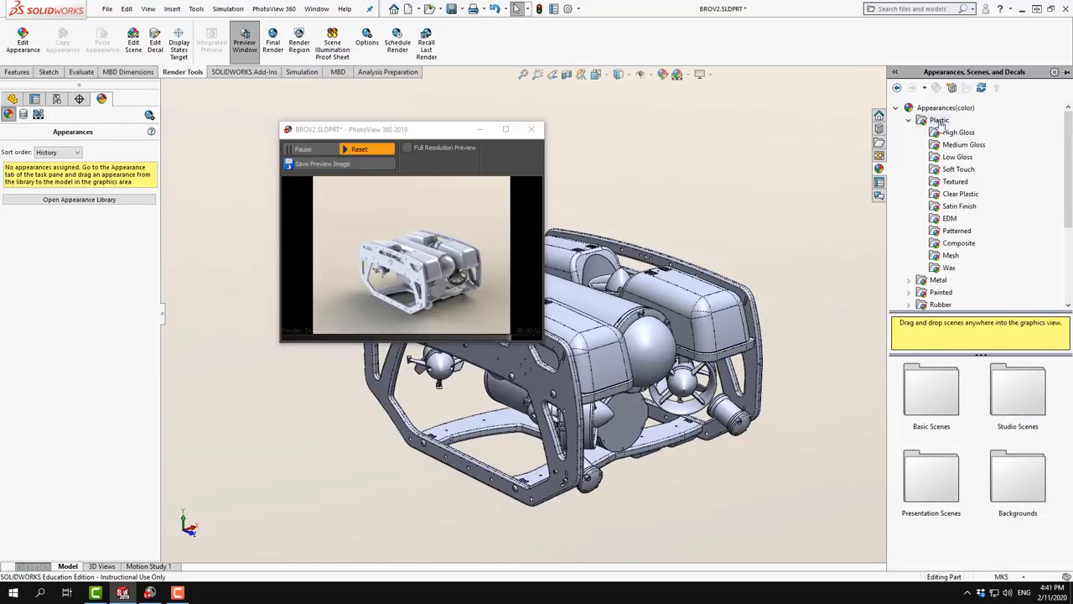
left_click(939, 121)
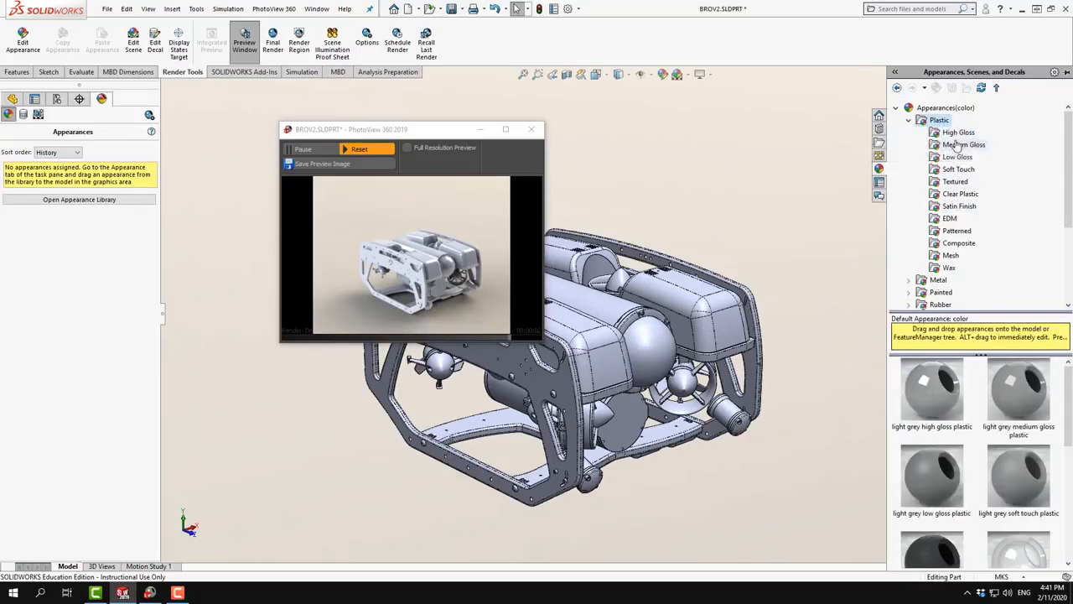
left_click(957, 133)
scroll(977, 390, "down", 3)
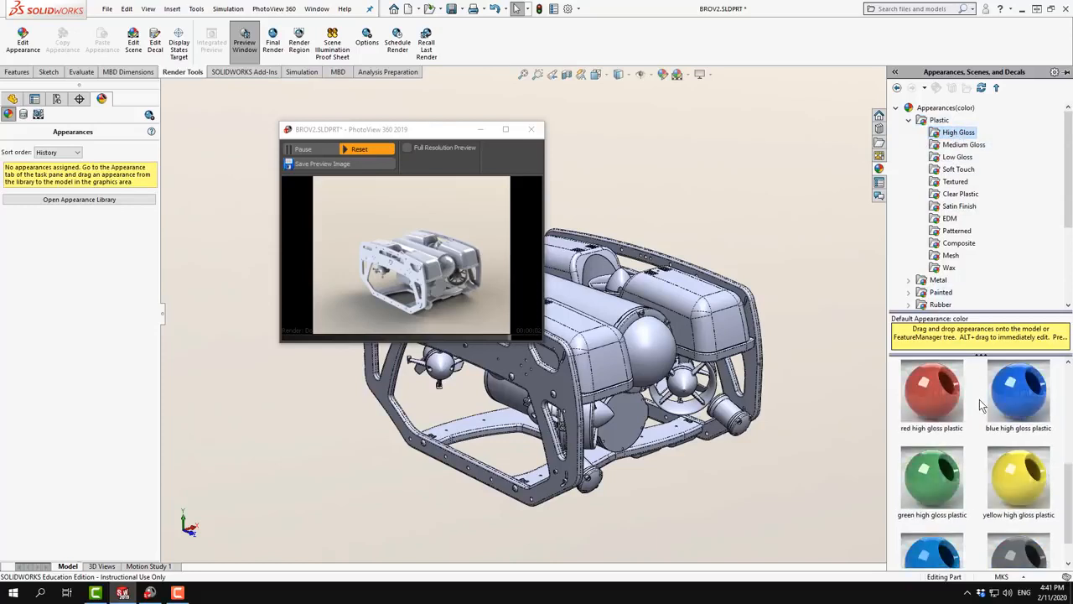
left_click(1022, 404)
mouse_move(1017, 398)
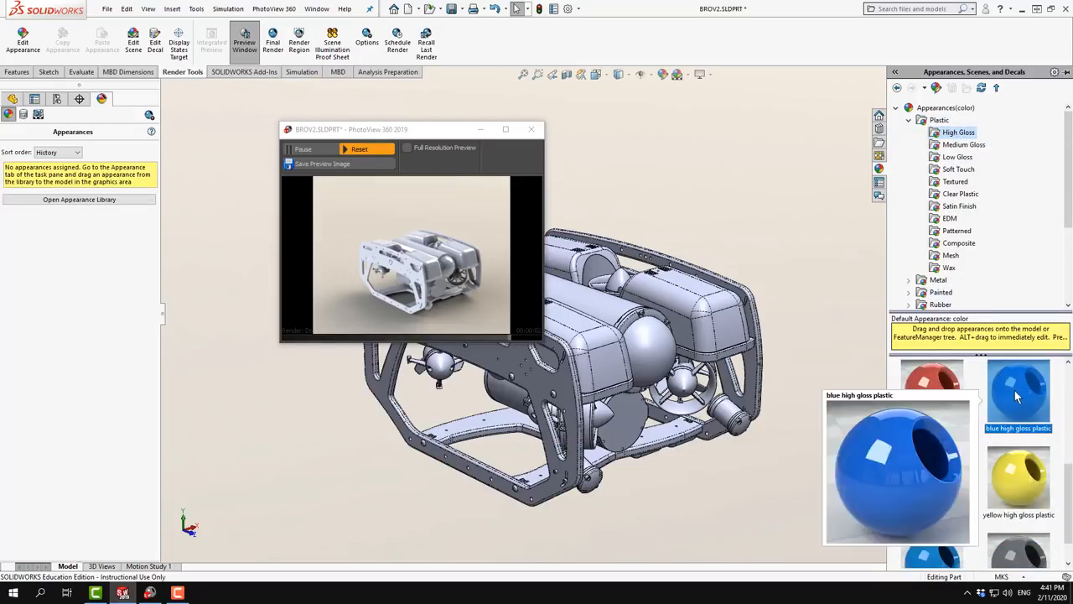
left_click_drag(1018, 401, 692, 286)
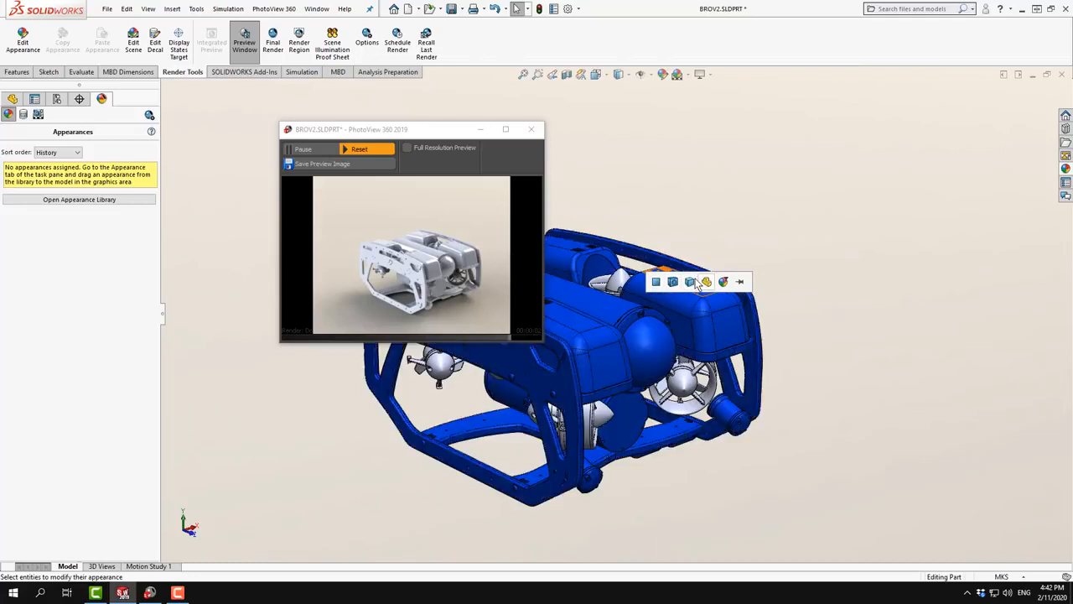
left_click(691, 283)
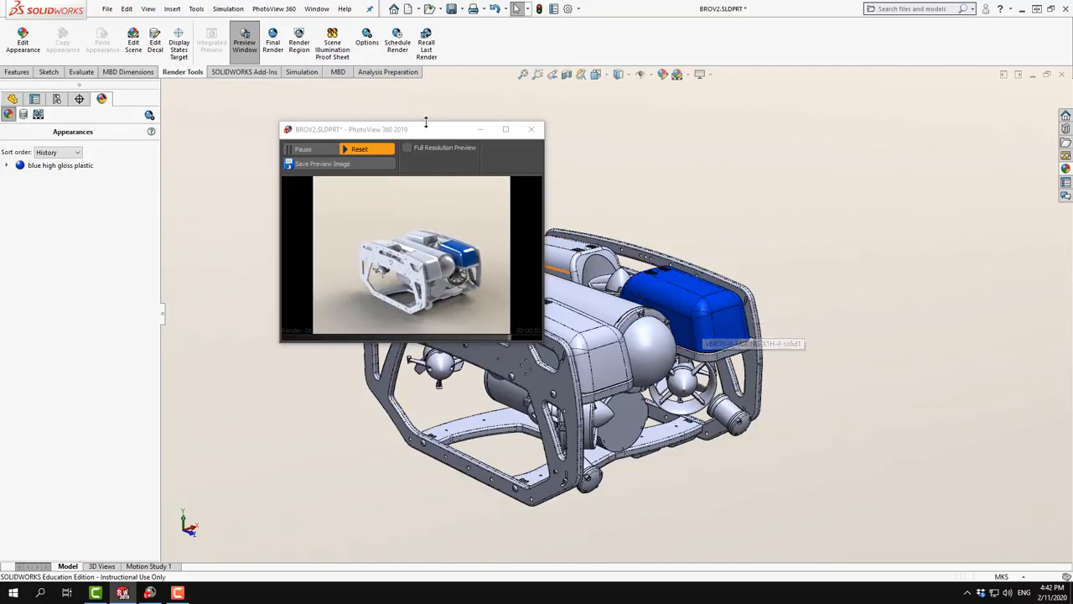
Enlarge the render preview window and frame the robot more closely to inspect the blue fairing.
left_click_drag(432, 131, 446, 92)
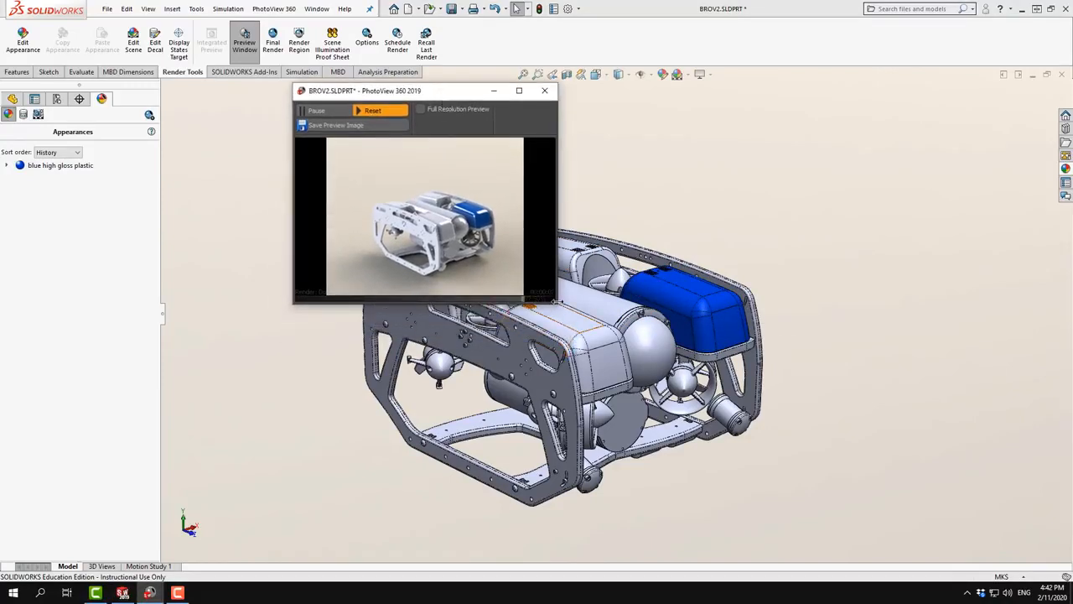
left_click_drag(556, 304, 613, 377)
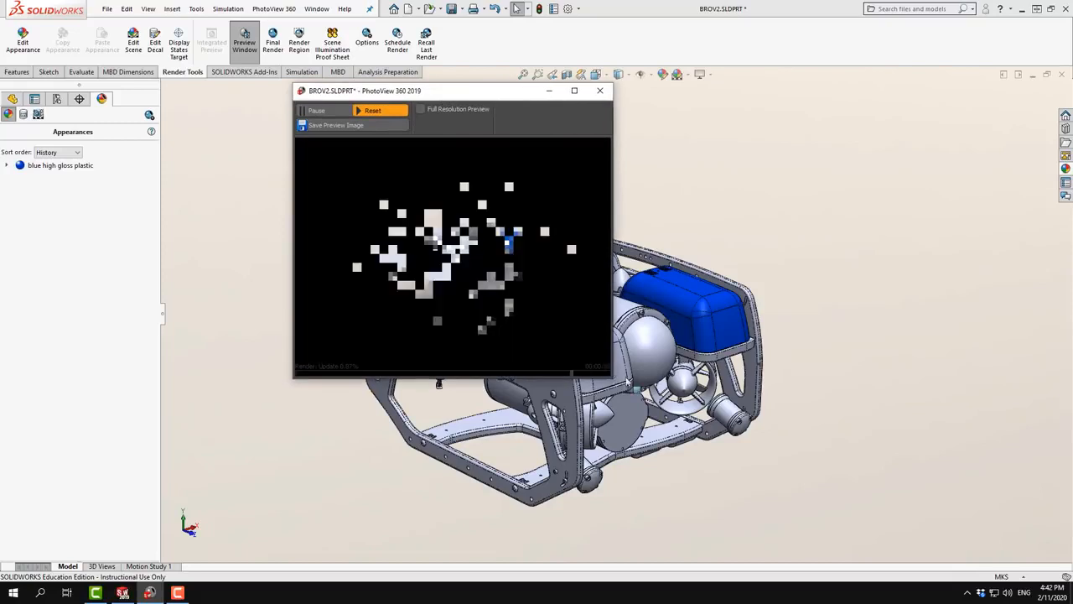
left_click(699, 254)
scroll(702, 285, "down", 2)
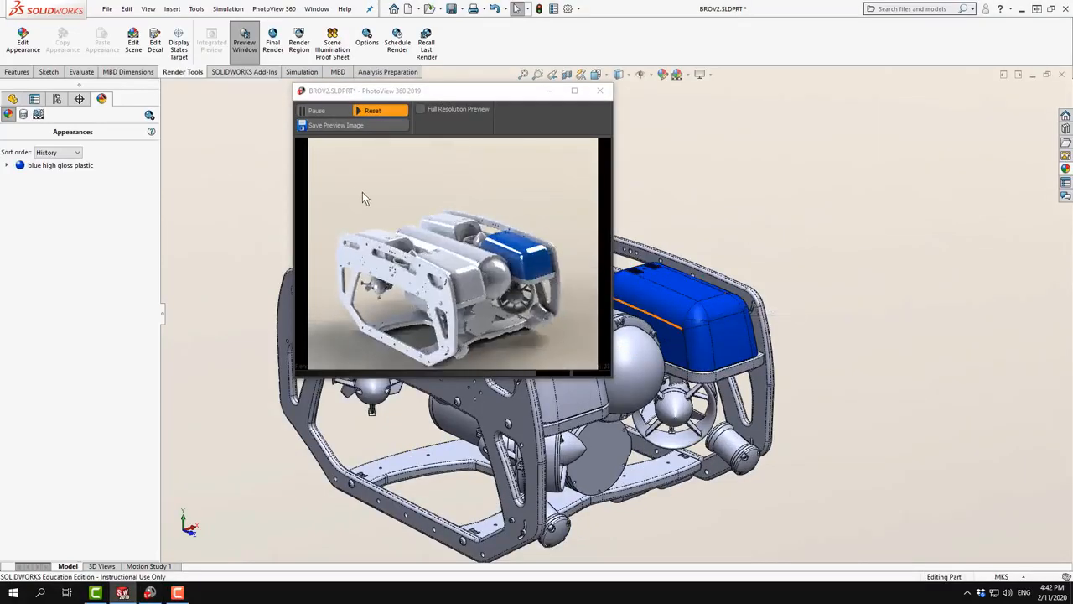
left_click(11, 100)
left_click(100, 100)
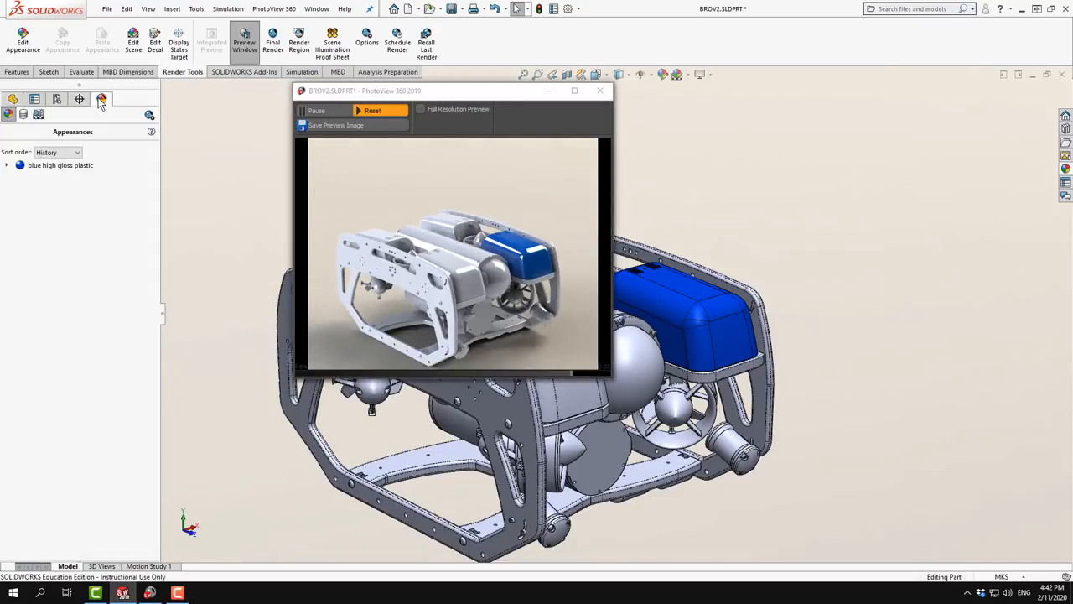
left_click(23, 115)
left_click(22, 114)
left_click(9, 115)
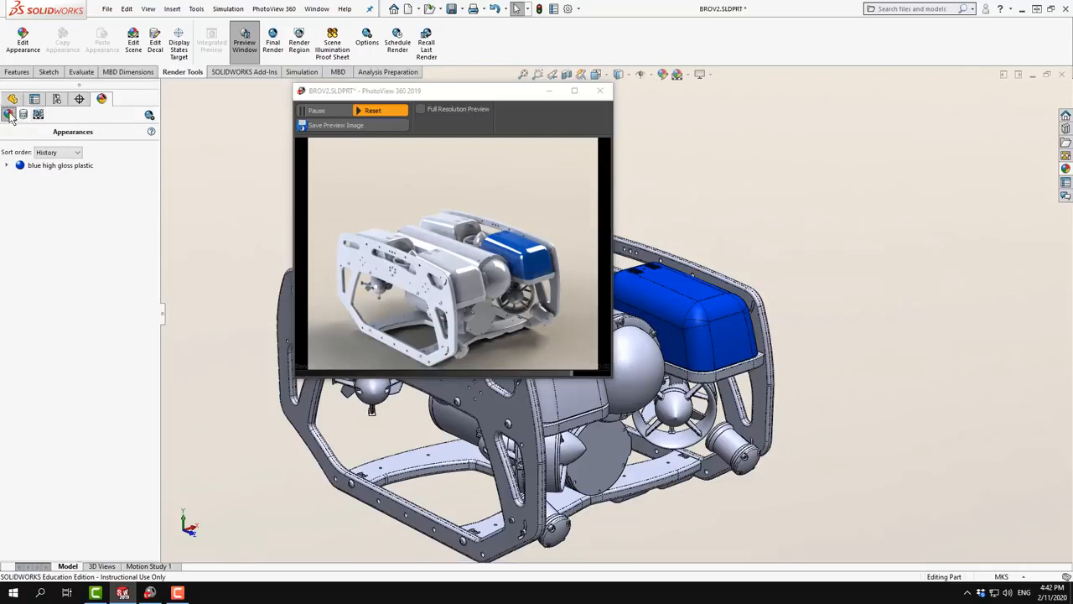
Edit the blue high gloss plastic appearance on the far fairing and recolour it light green, RGB 167, 255, 180.
left_click(53, 170)
right_click(56, 172)
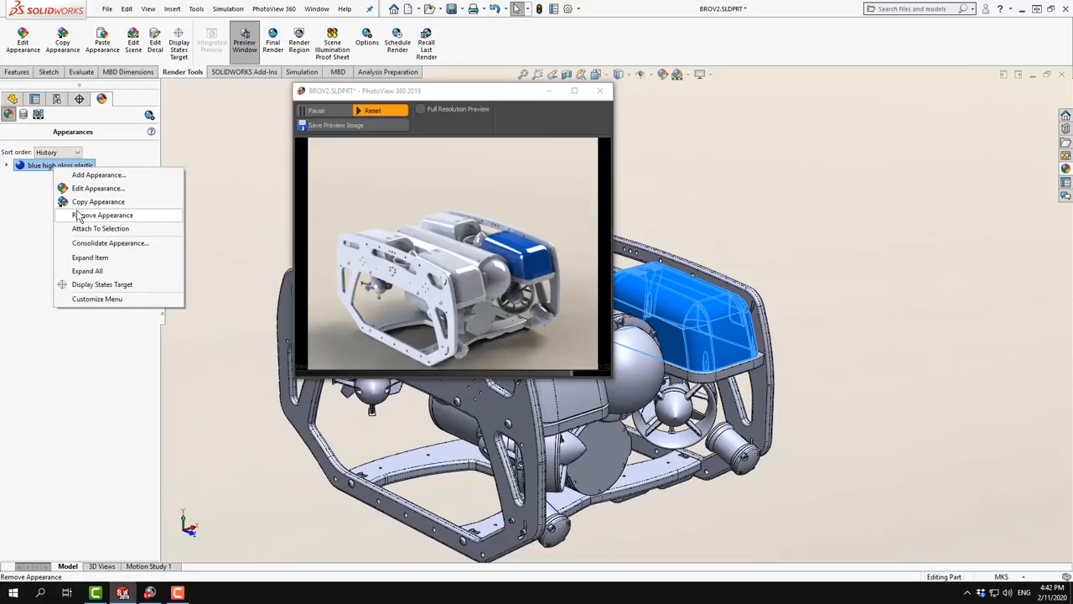
left_click(79, 188)
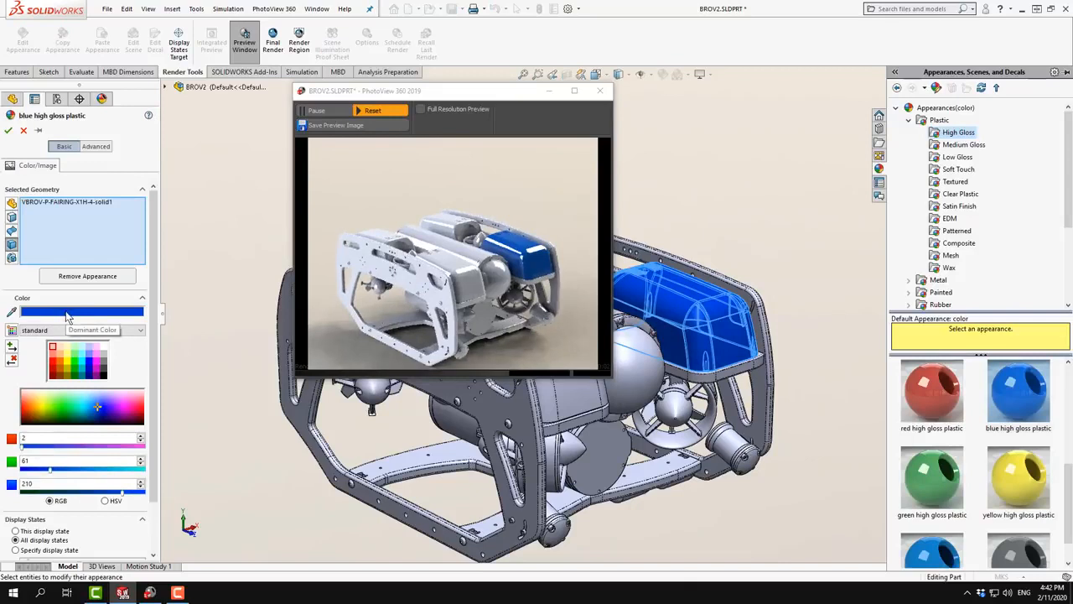
left_click_drag(102, 403, 65, 395)
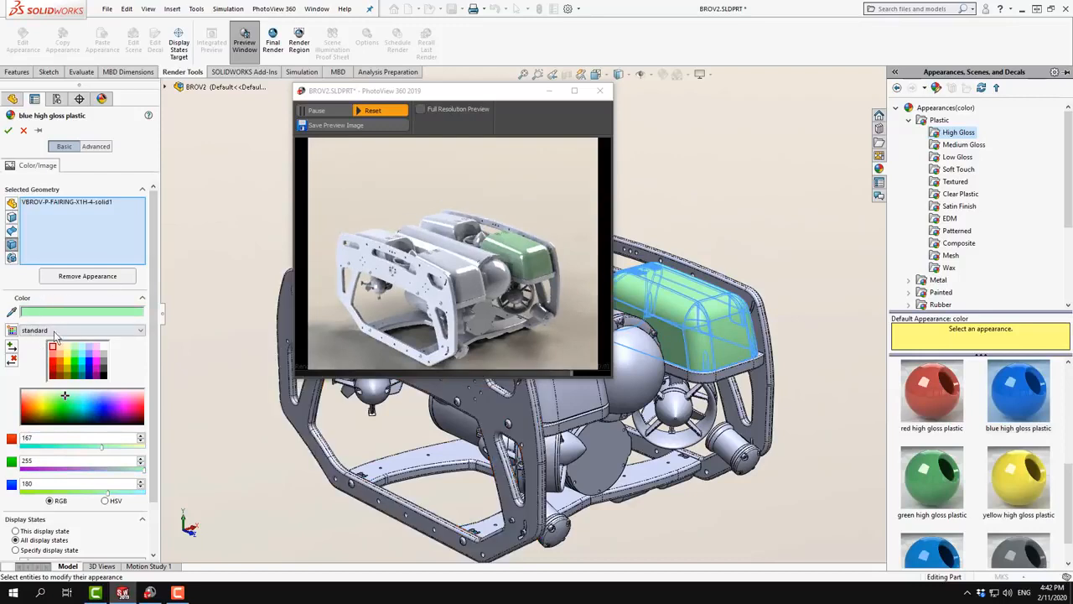
Review the advanced surface finish settings, set the green fairing's reflection amount to 0.010 and accept the appearance.
left_click(96, 147)
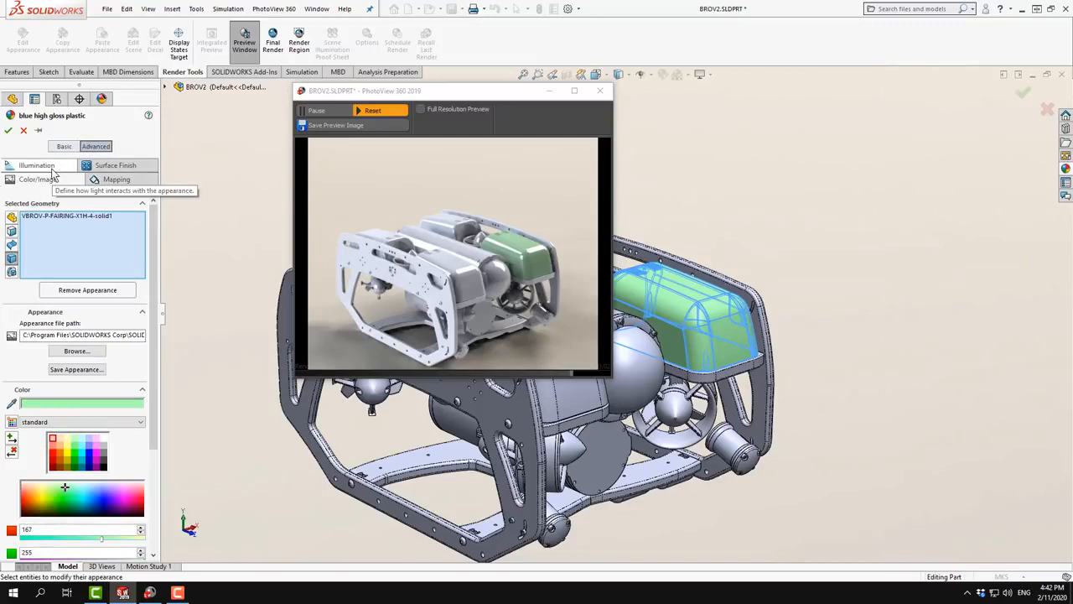
left_click(107, 166)
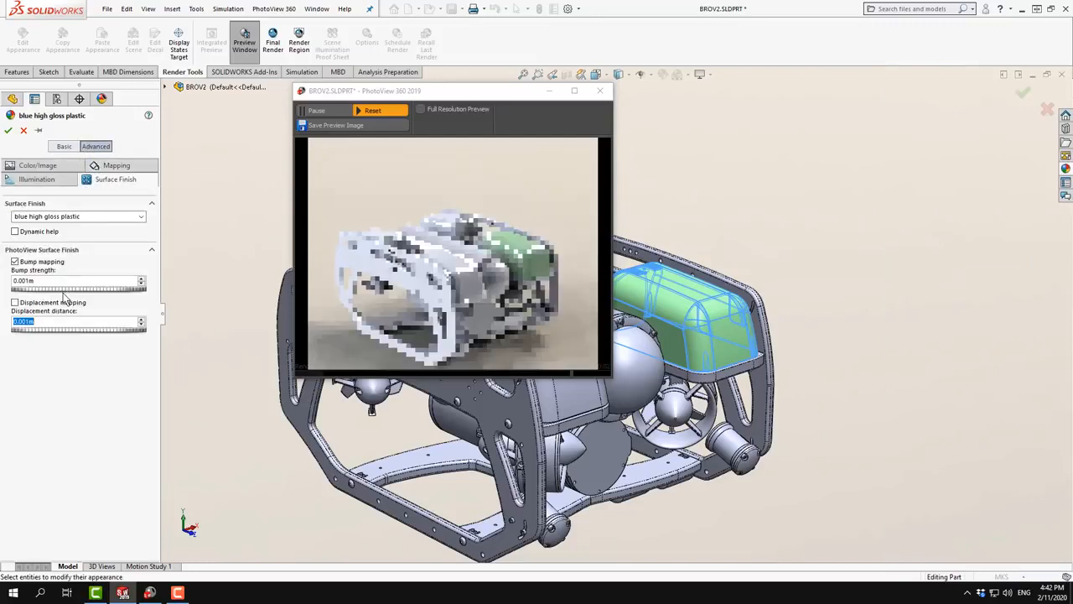
left_click(36, 181)
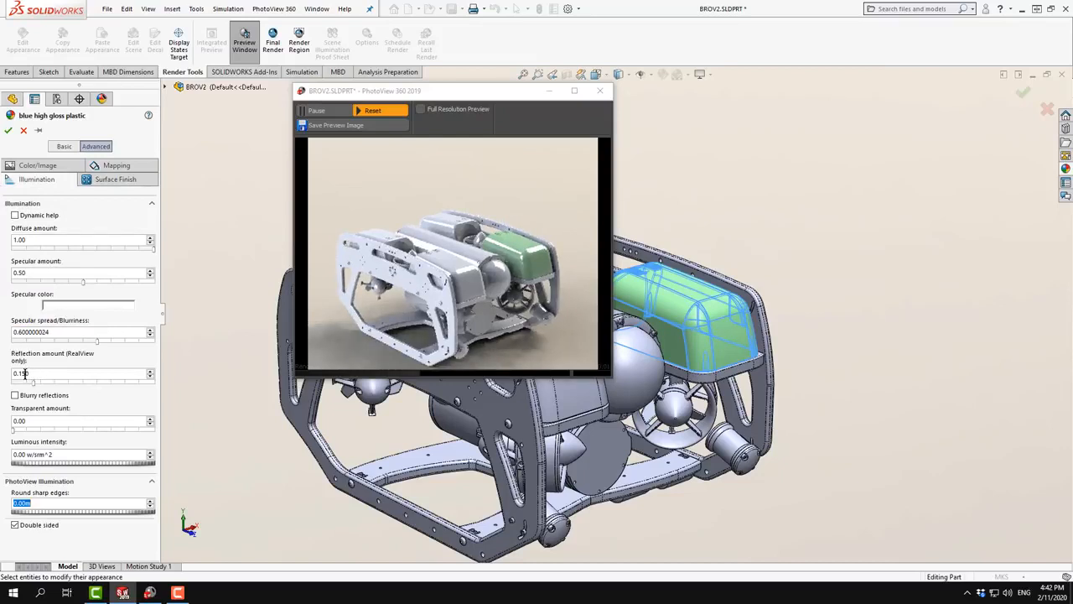
left_click(25, 382)
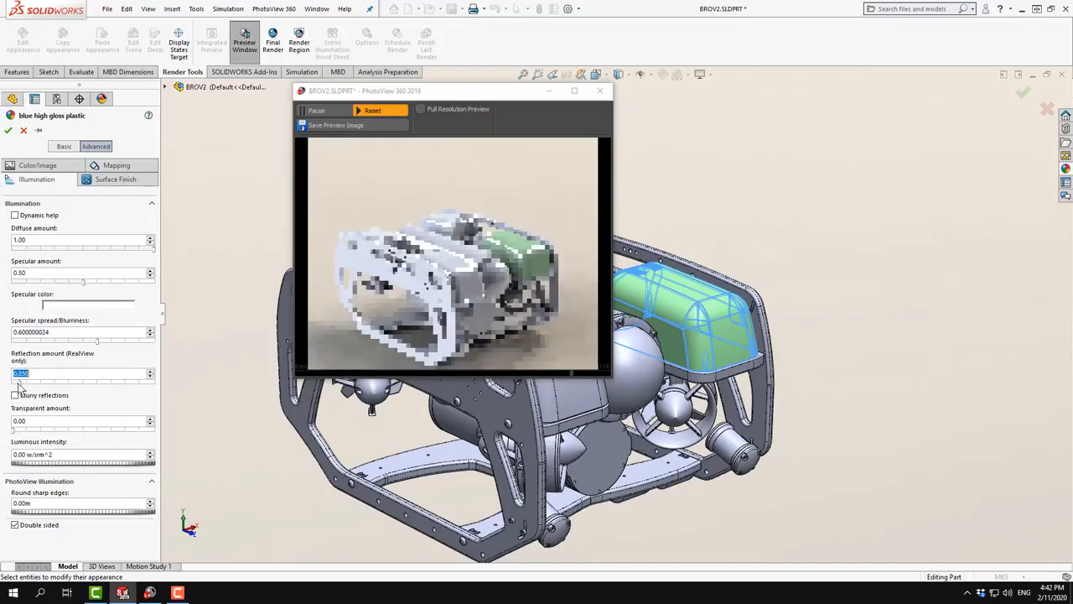
left_click_drag(19, 383, 15, 384)
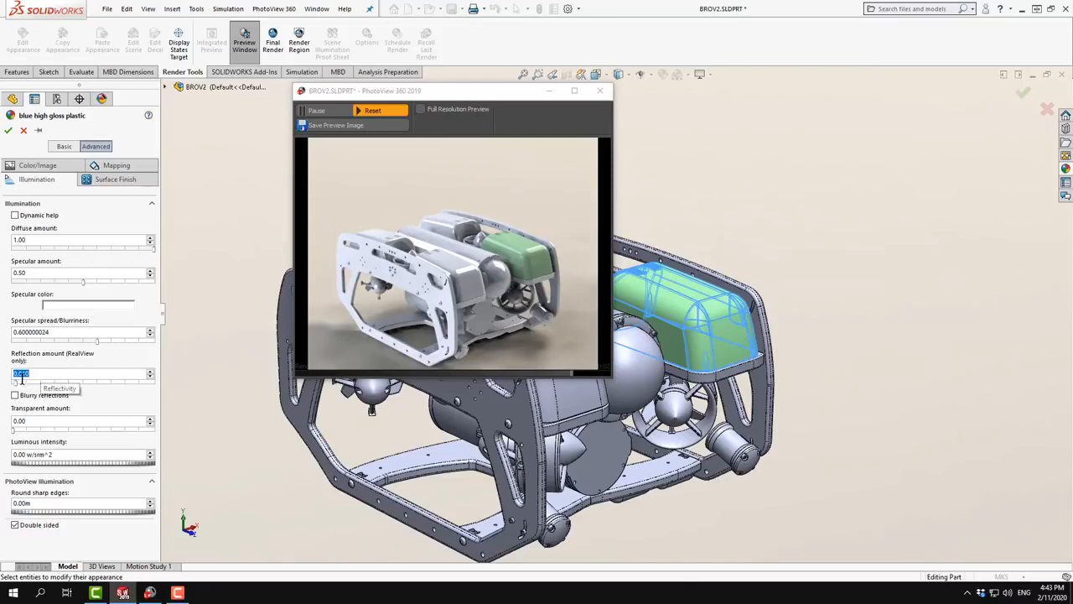
left_click(8, 130)
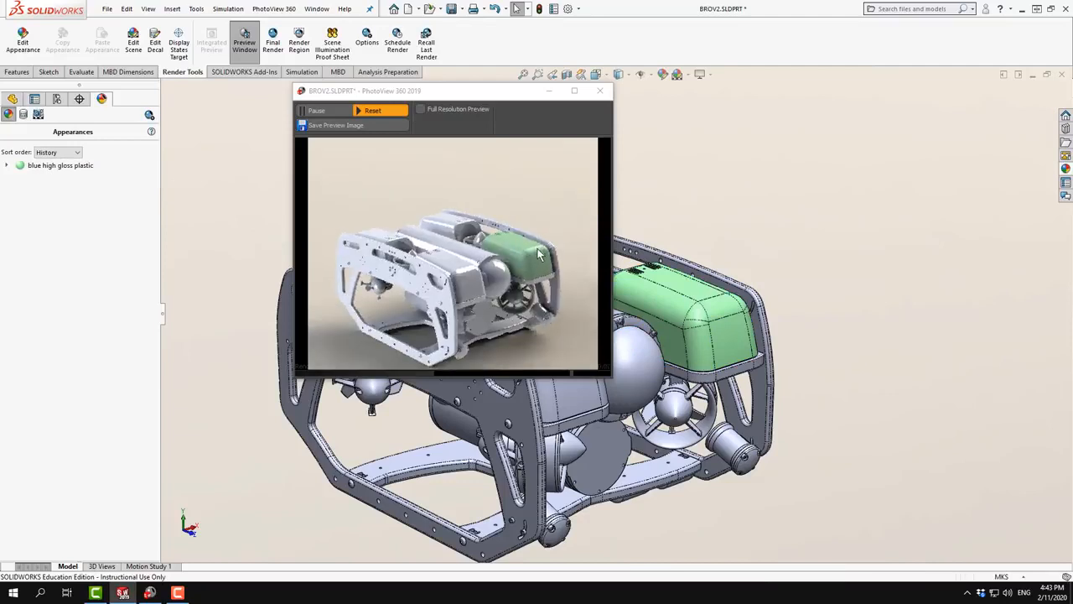
Reopen the green fairing's appearance for editing and set its transparent amount to 0.40 in the illumination settings.
left_click(42, 166)
right_click(40, 163)
left_click(52, 184)
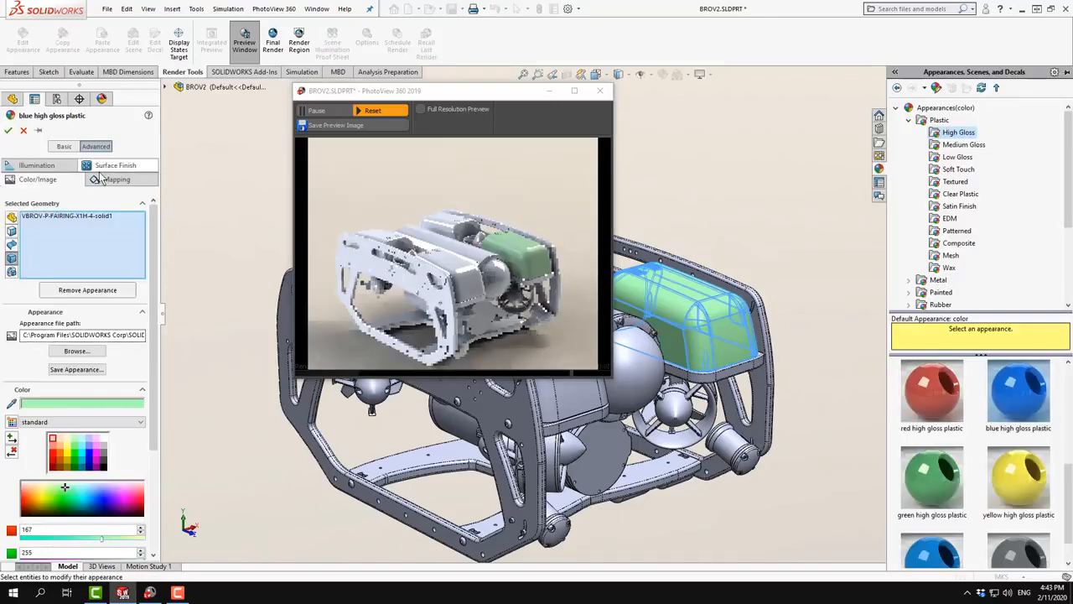
left_click(115, 165)
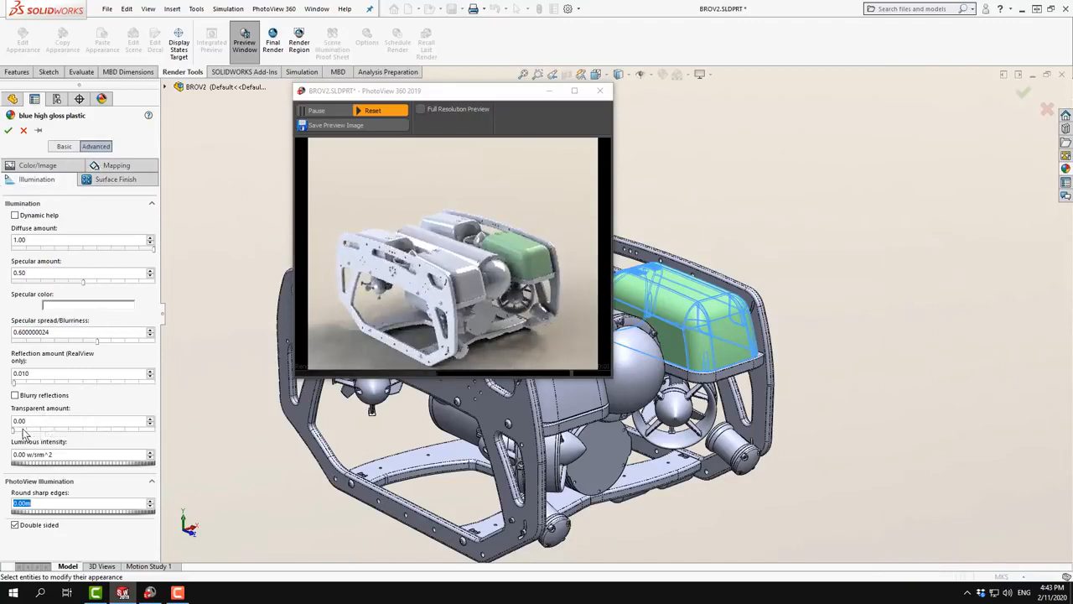
left_click(27, 430)
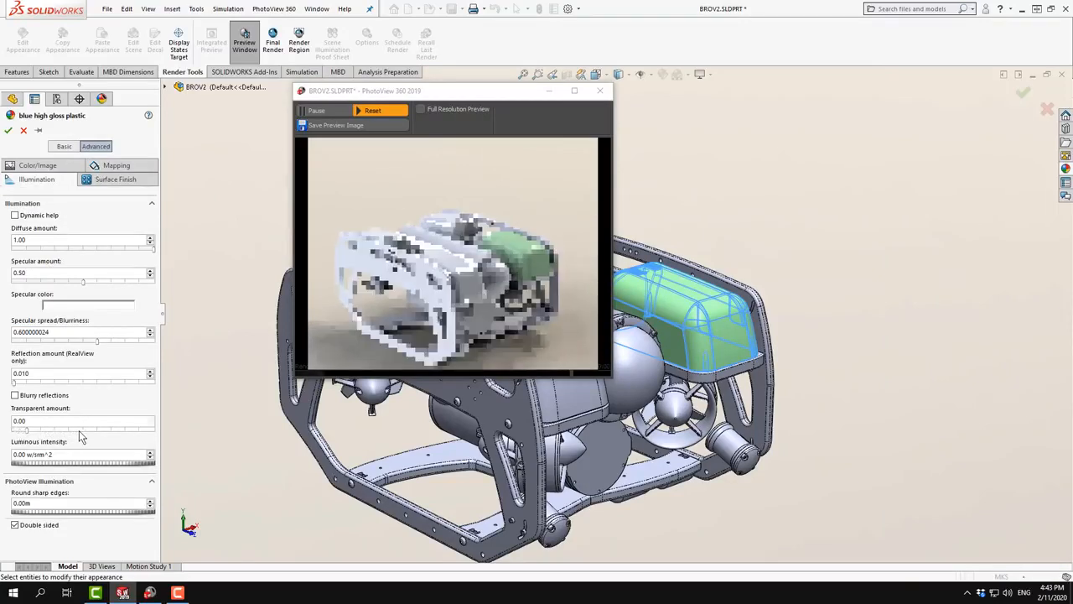
left_click(81, 430)
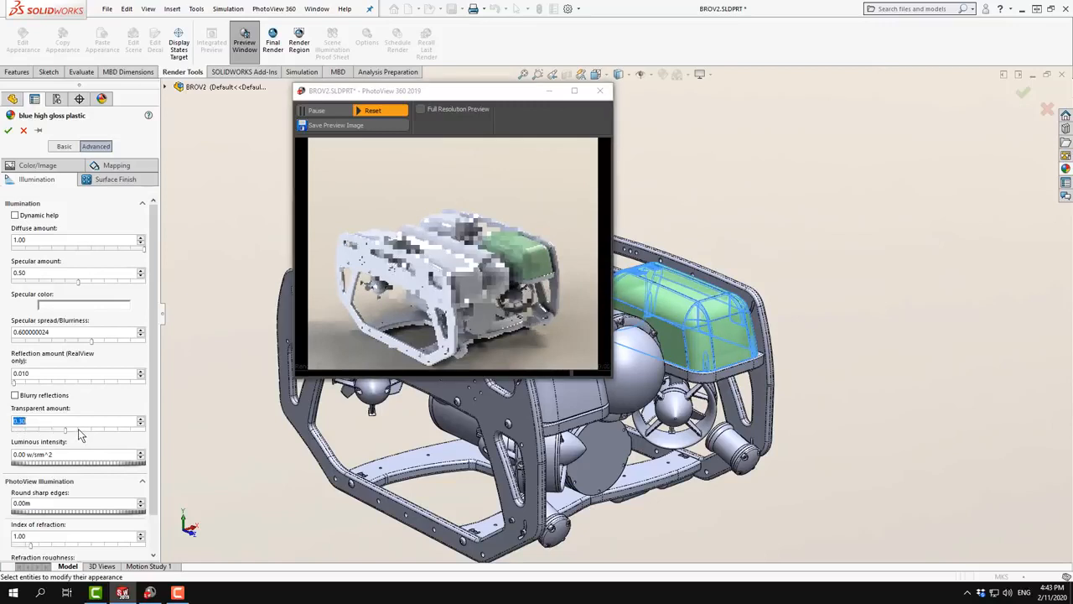
left_click(81, 431)
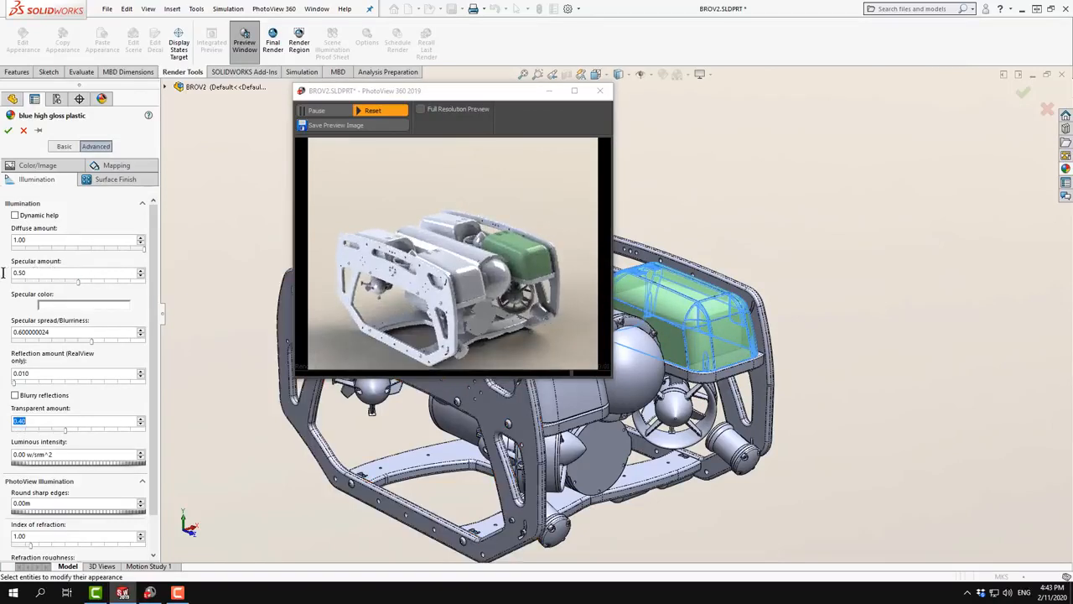
Set the specular amount to 0.10 and the transparent amount to 0.70, and accept the appearance.
type("0.1")
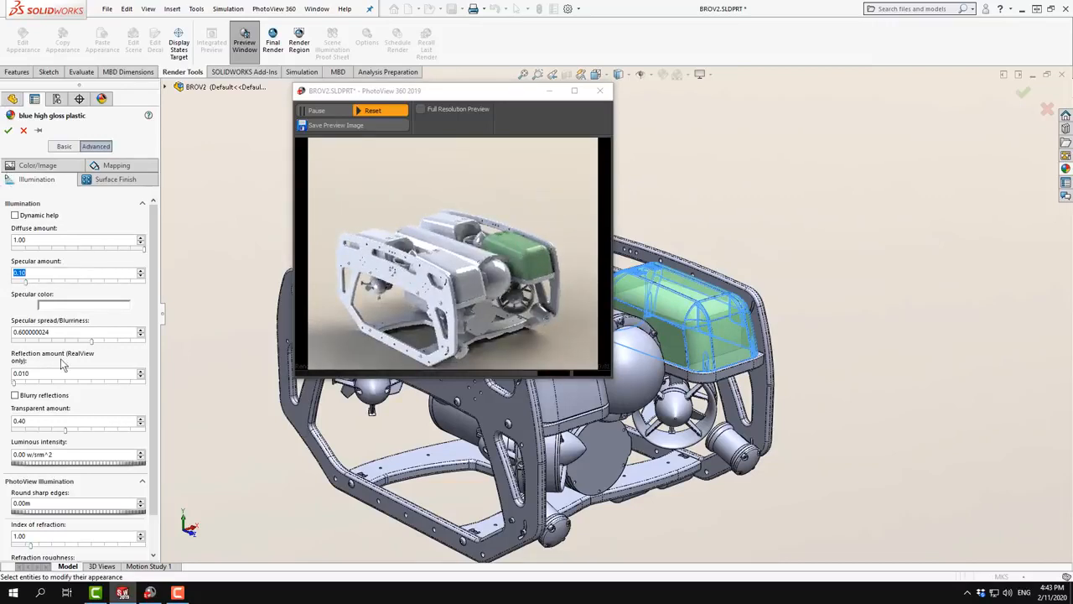
left_click_drag(67, 433, 104, 433)
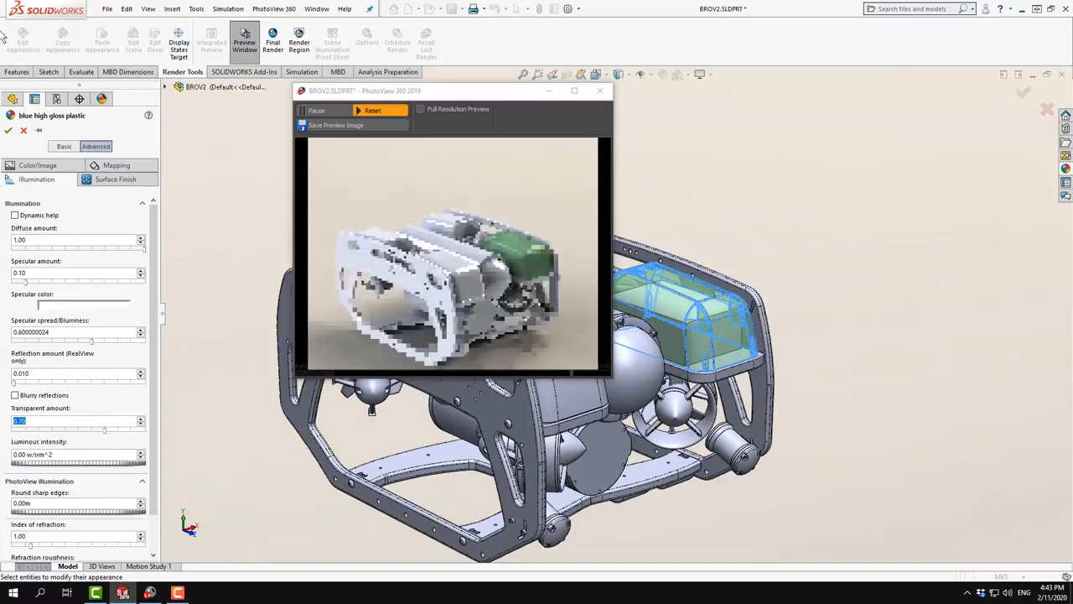
left_click(8, 130)
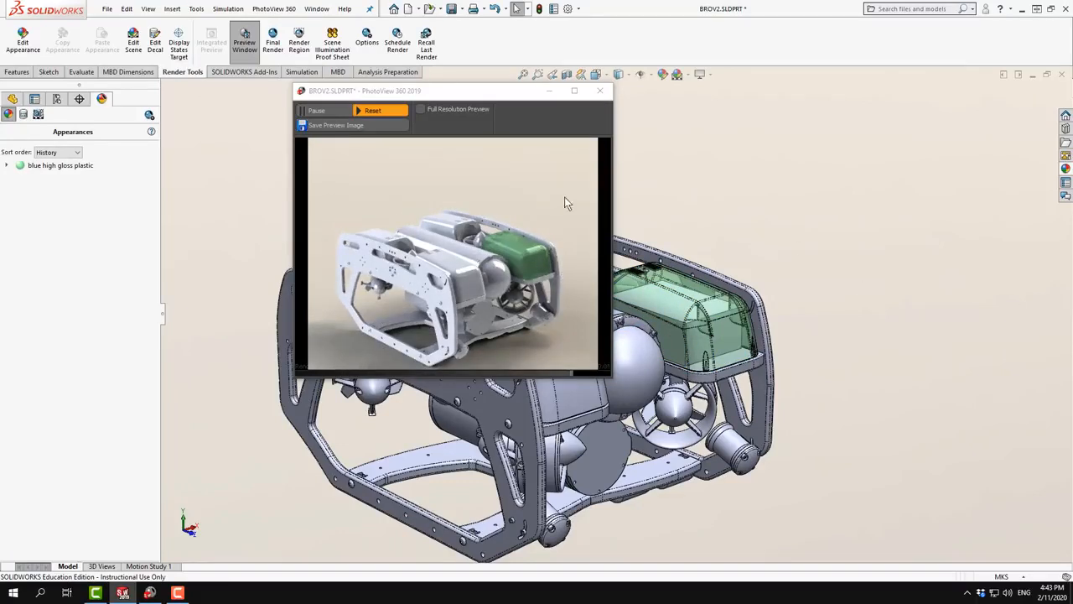
left_click(66, 169)
right_click(65, 170)
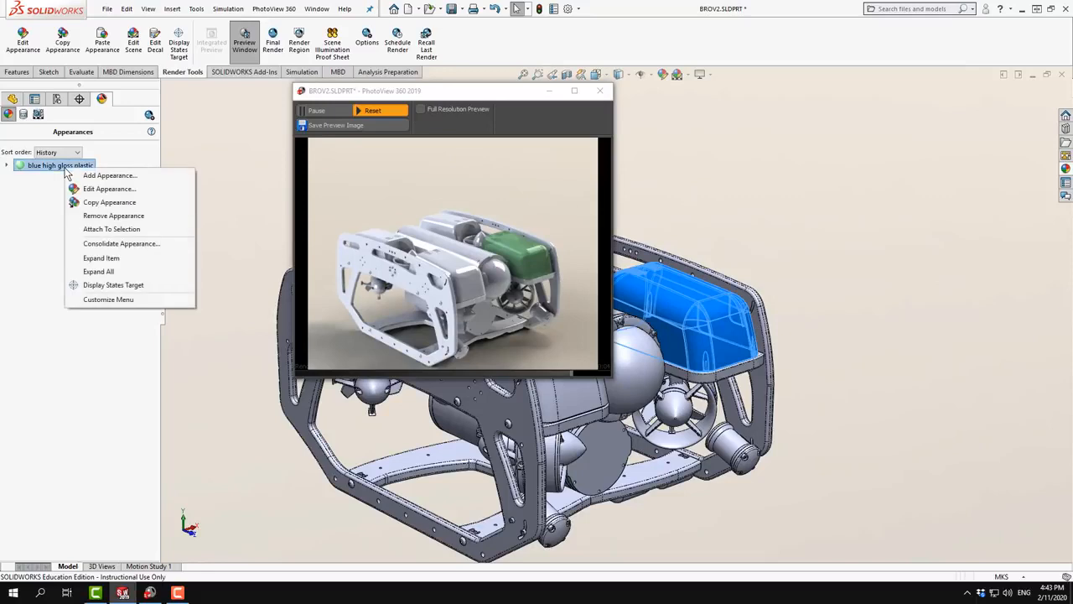
left_click(764, 209)
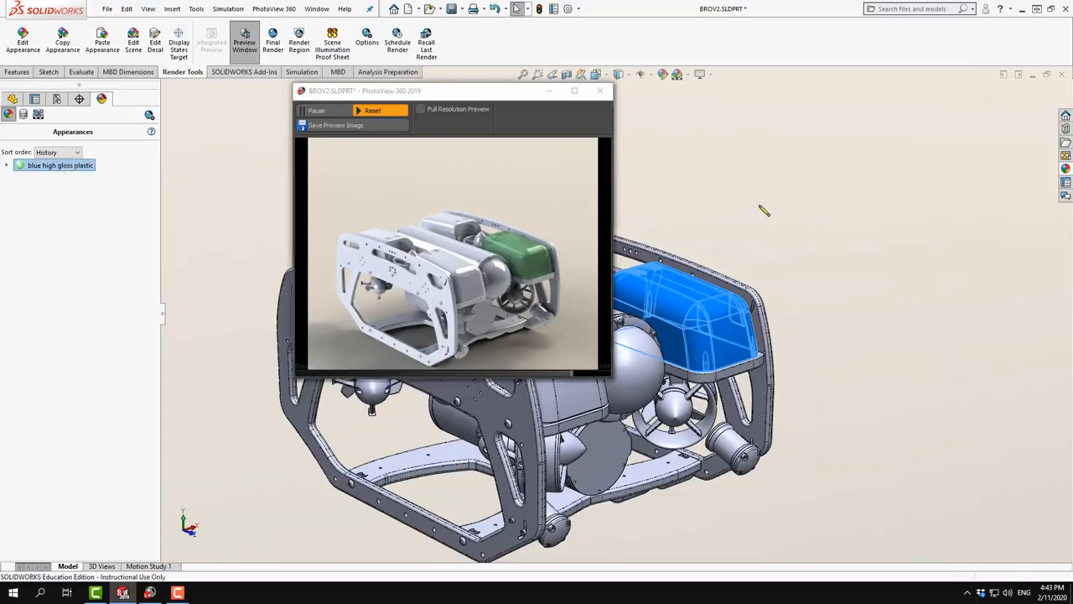
Apply the blue low gloss plastic appearance to the body of the green fairing on the far side of the dome.
left_click(1066, 169)
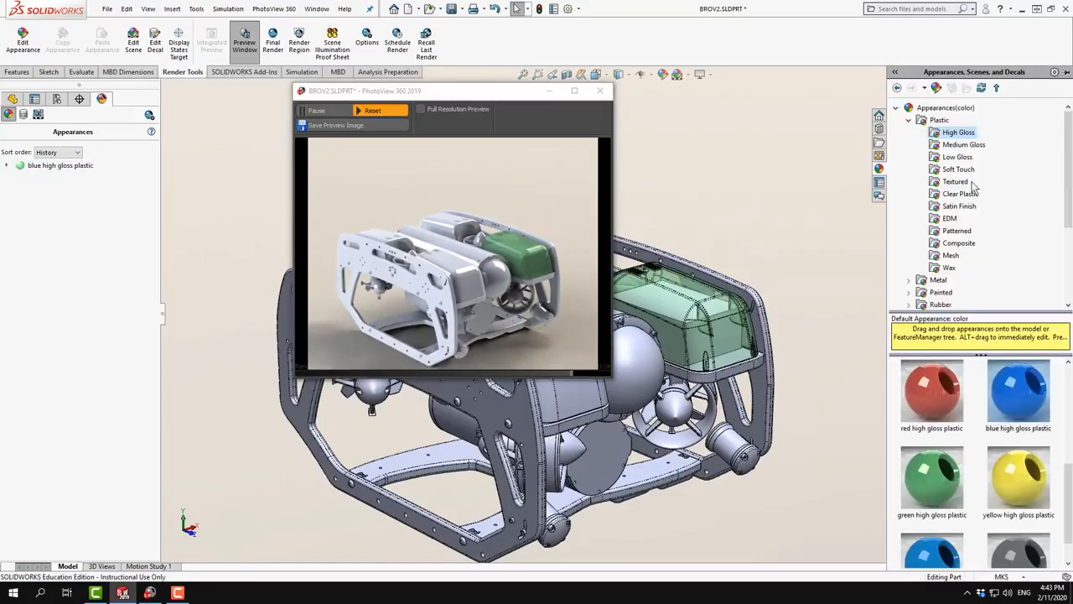
left_click(960, 158)
scroll(996, 390, "down", 2)
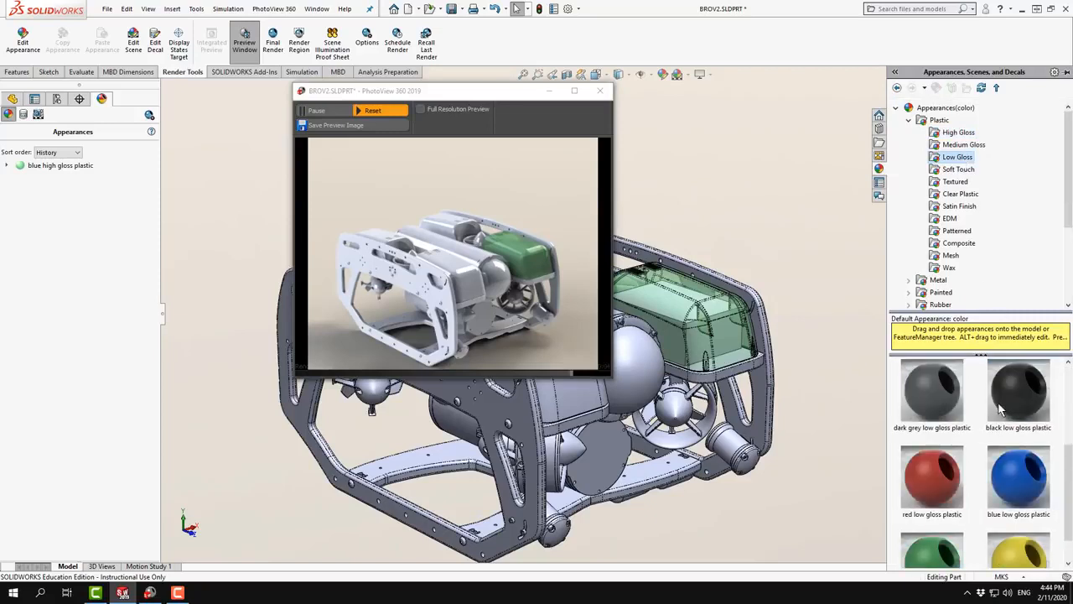
left_click(1016, 482)
left_click_drag(1015, 493, 685, 300)
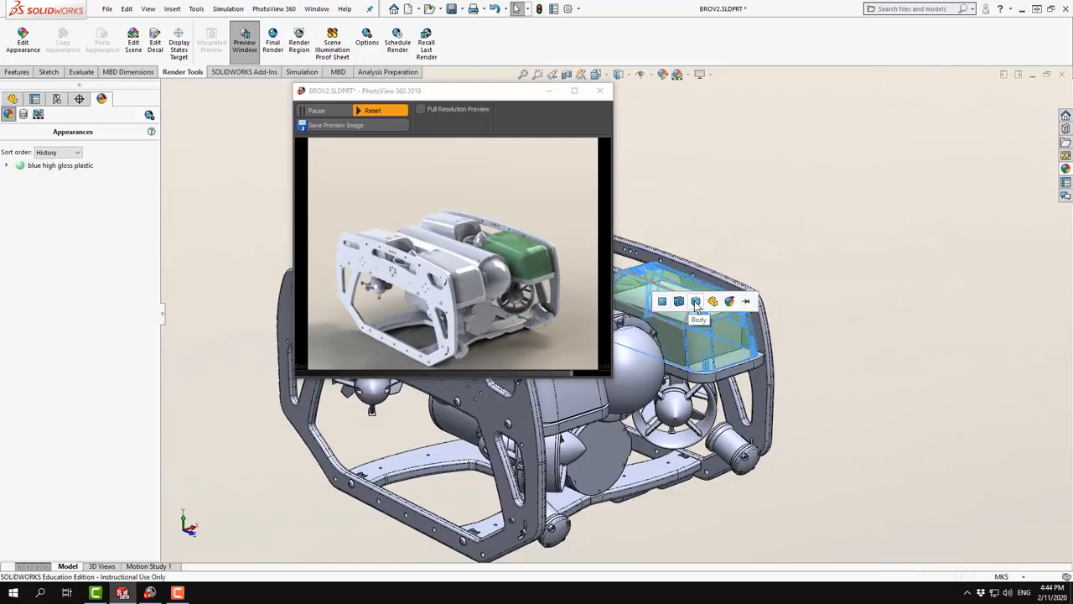
left_click(696, 303)
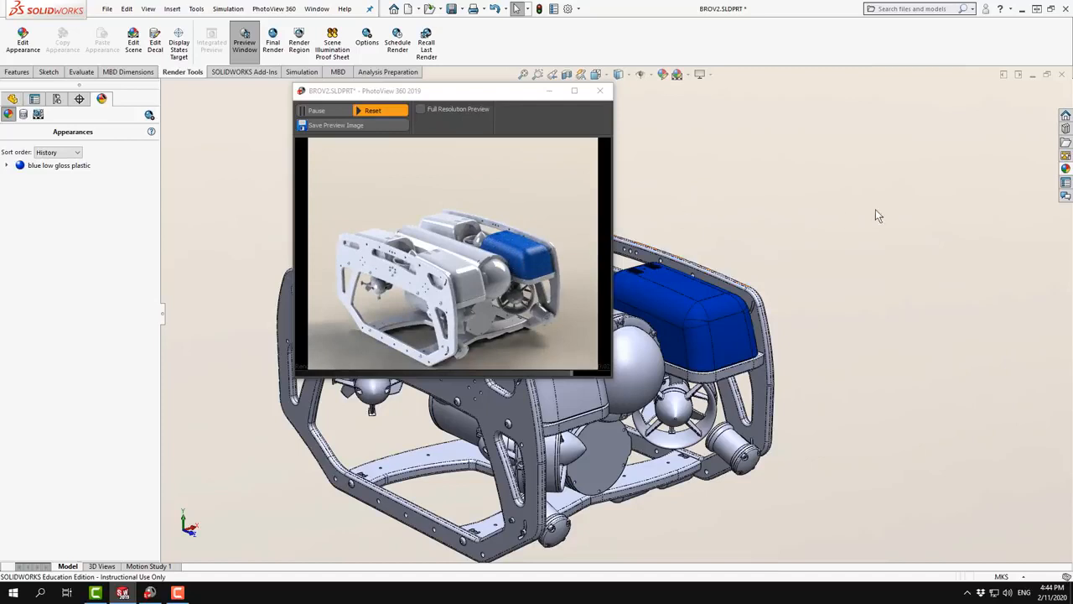
Apply blue low gloss plastic to the fairing on the near side of the dome and move the render preview window off the robot.
left_click(1064, 170)
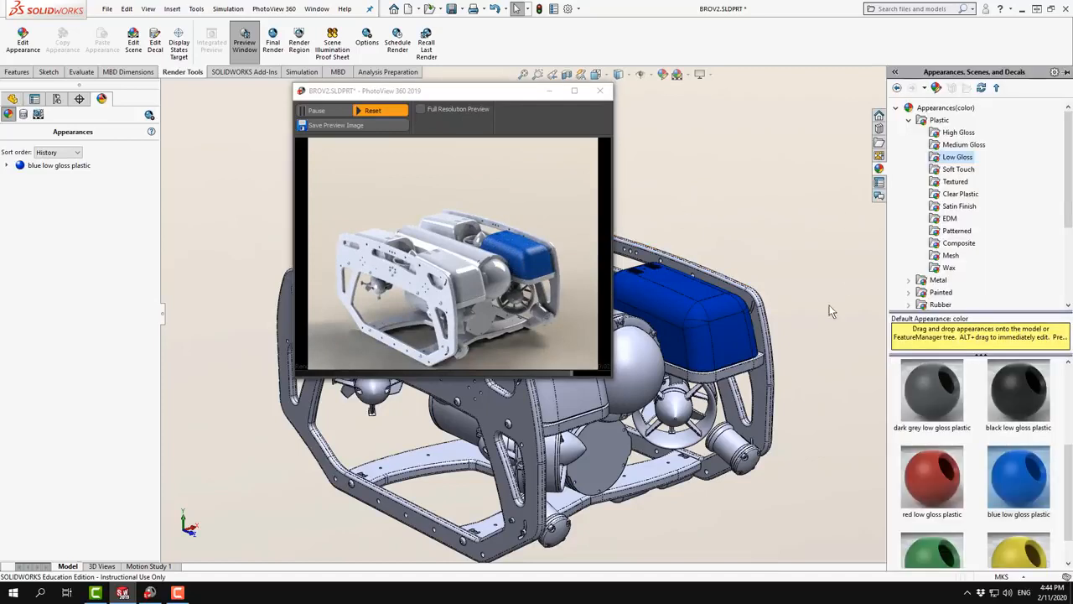
left_click_drag(1011, 484, 567, 395)
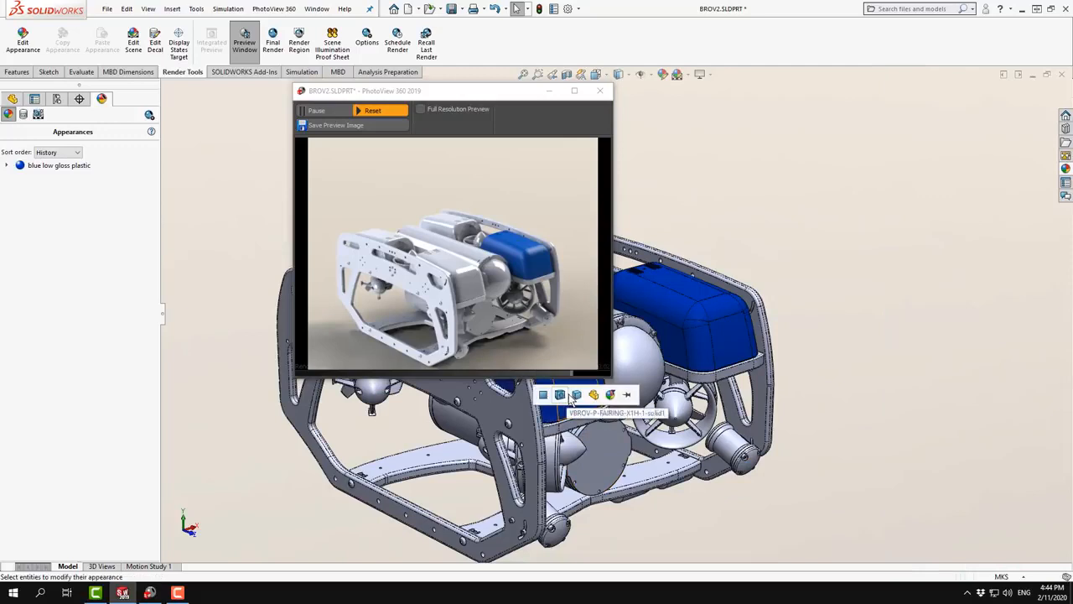
left_click(566, 396)
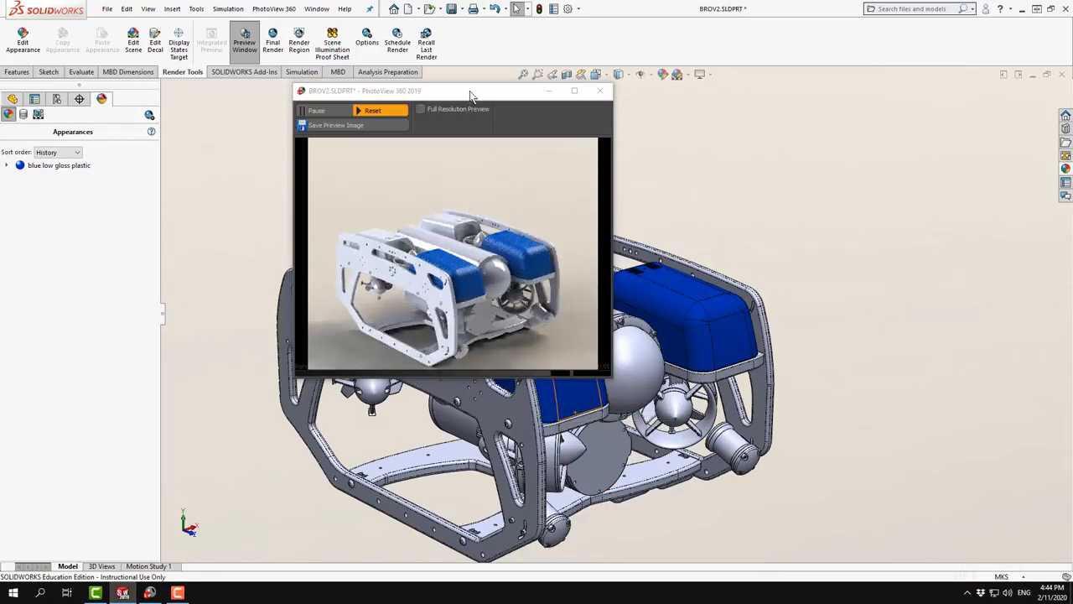
left_click_drag(471, 95, 341, 99)
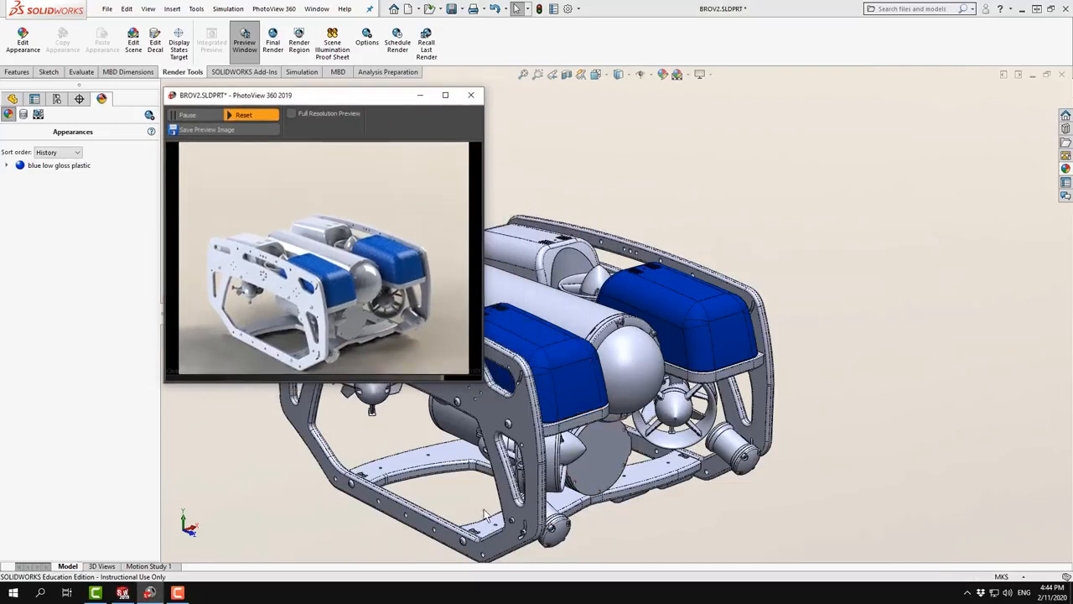
Apply the textured plastic PW-MT11090 to the robot's front dome.
left_click(1066, 169)
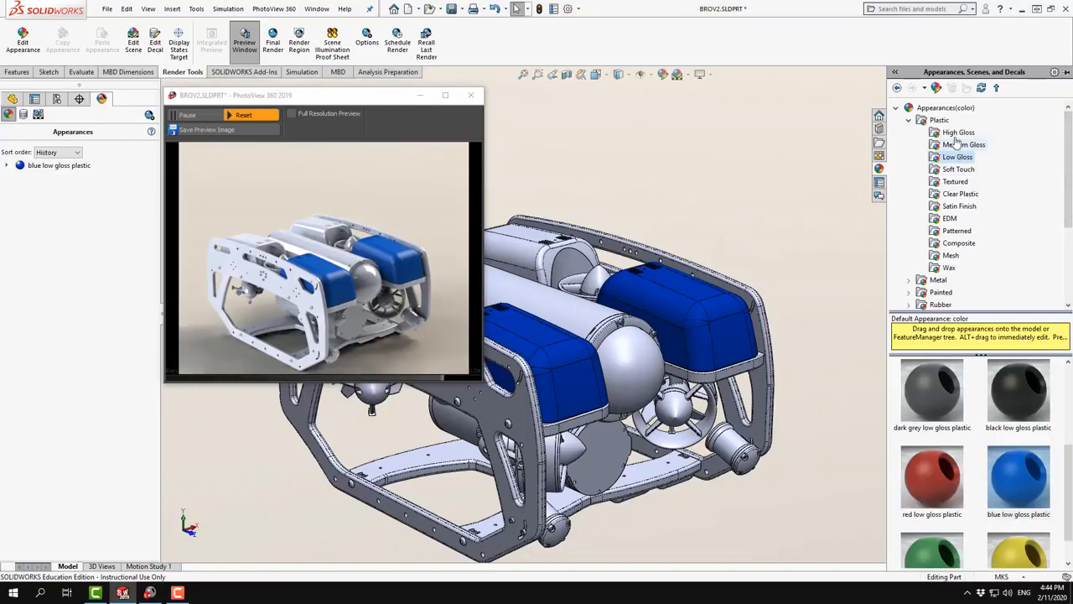
left_click(956, 181)
scroll(984, 457, "down", 4)
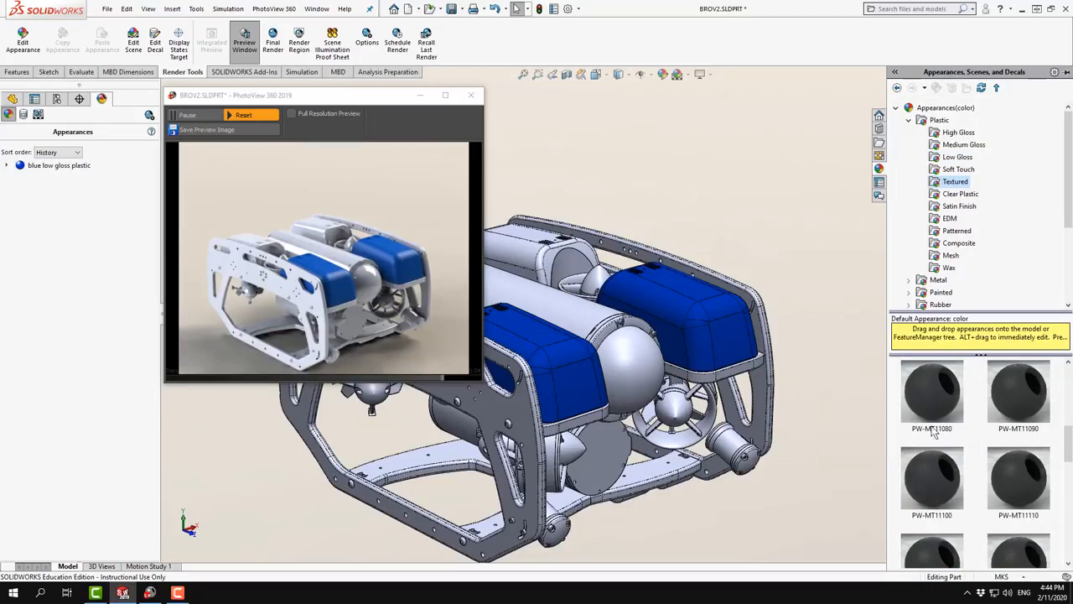
left_click(1012, 411)
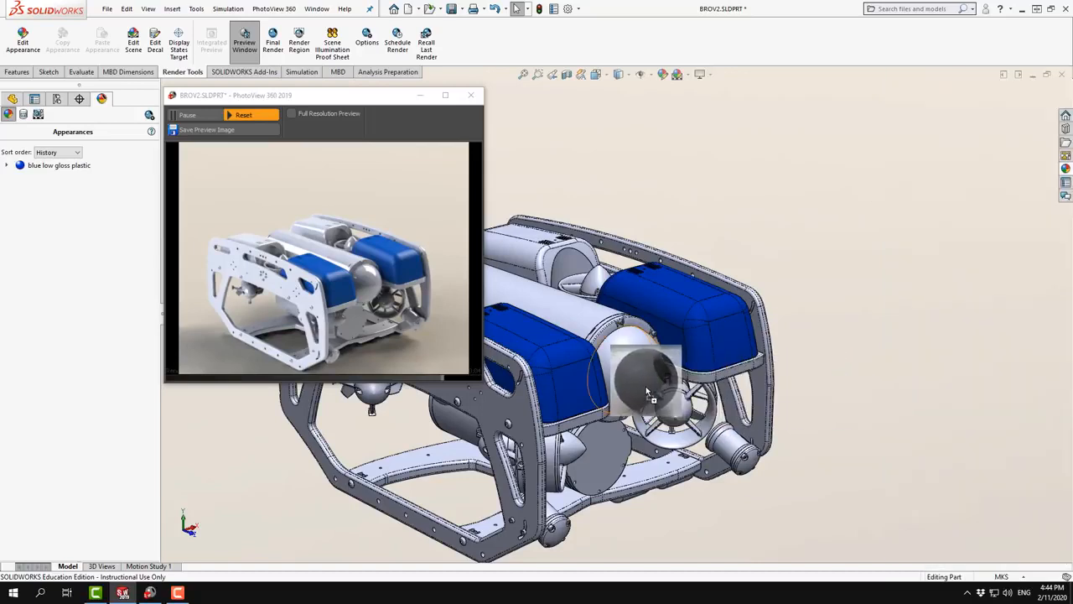
left_click(646, 386)
left_click(656, 387)
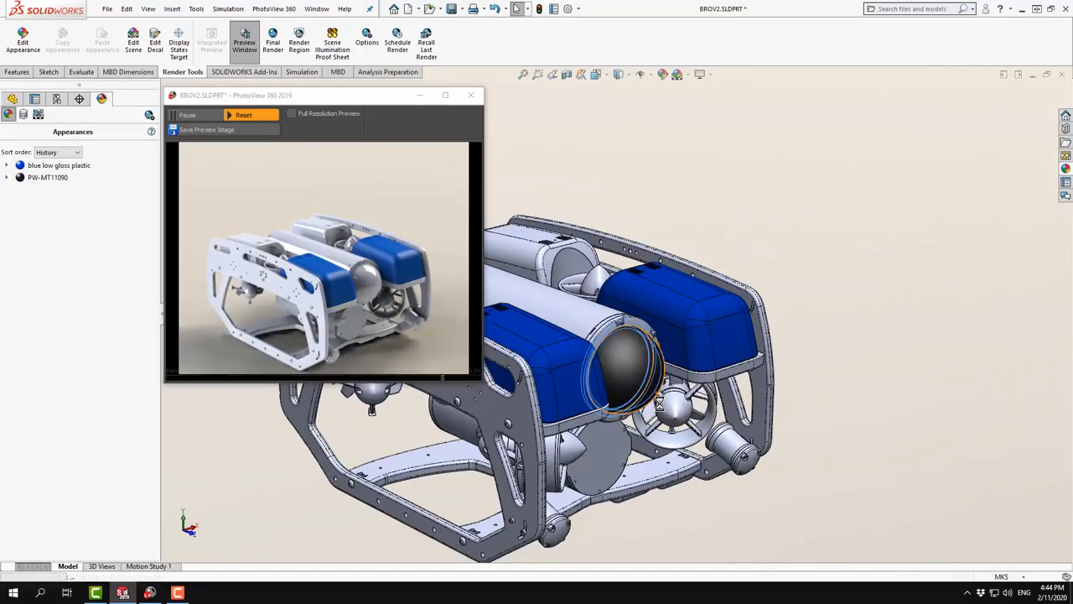
Edit the dome's PW-MT11090 appearance, trying the largest mapping size before accepting the smallest one.
scroll(640, 363, "down", 5)
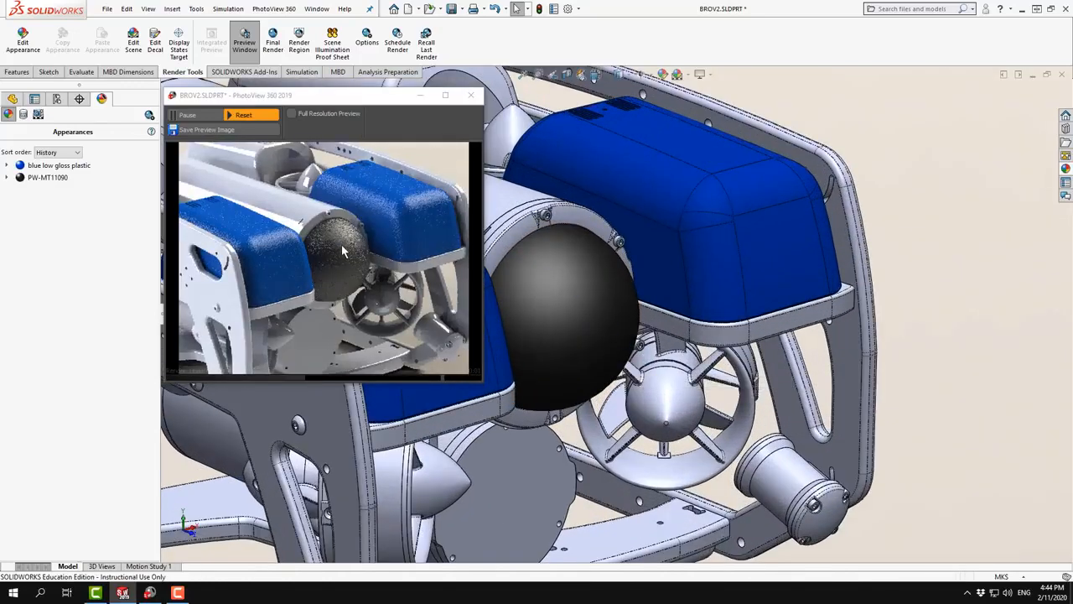
scroll(532, 288, "down", 3)
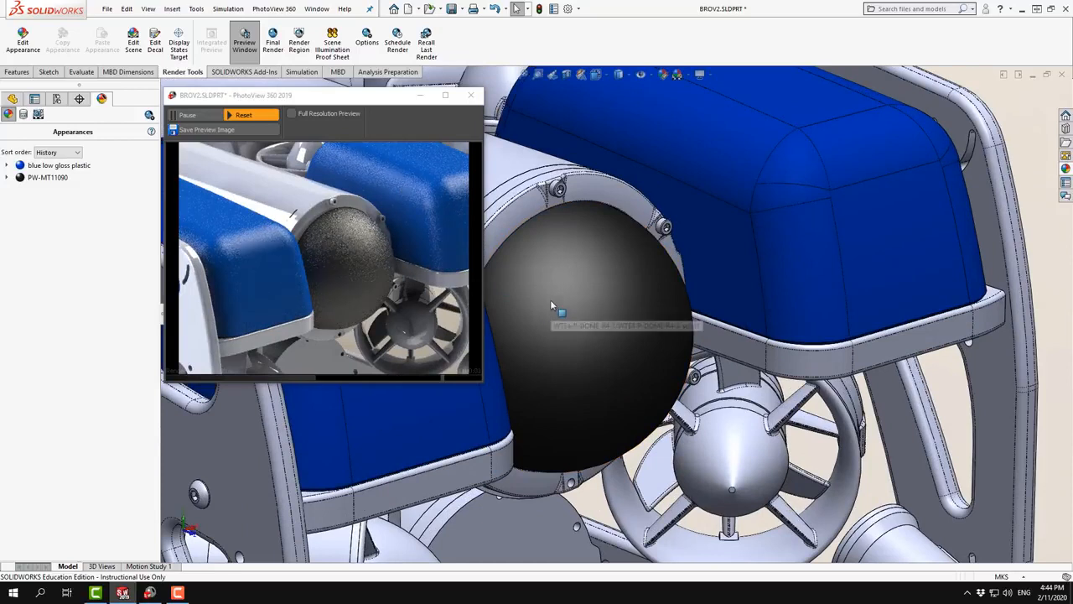
left_click(46, 178)
right_click(46, 178)
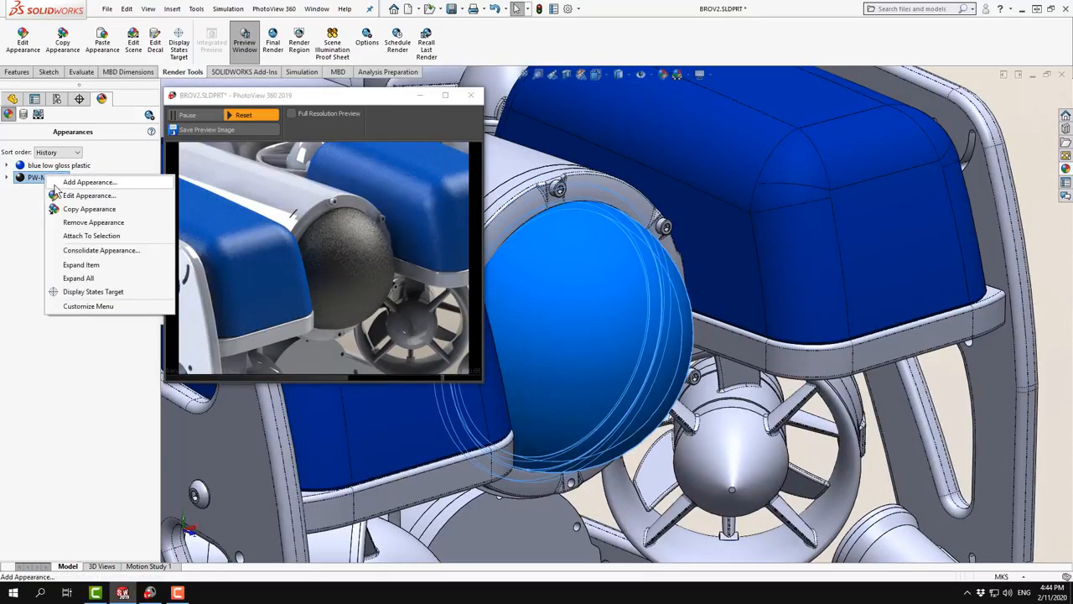
left_click(59, 196)
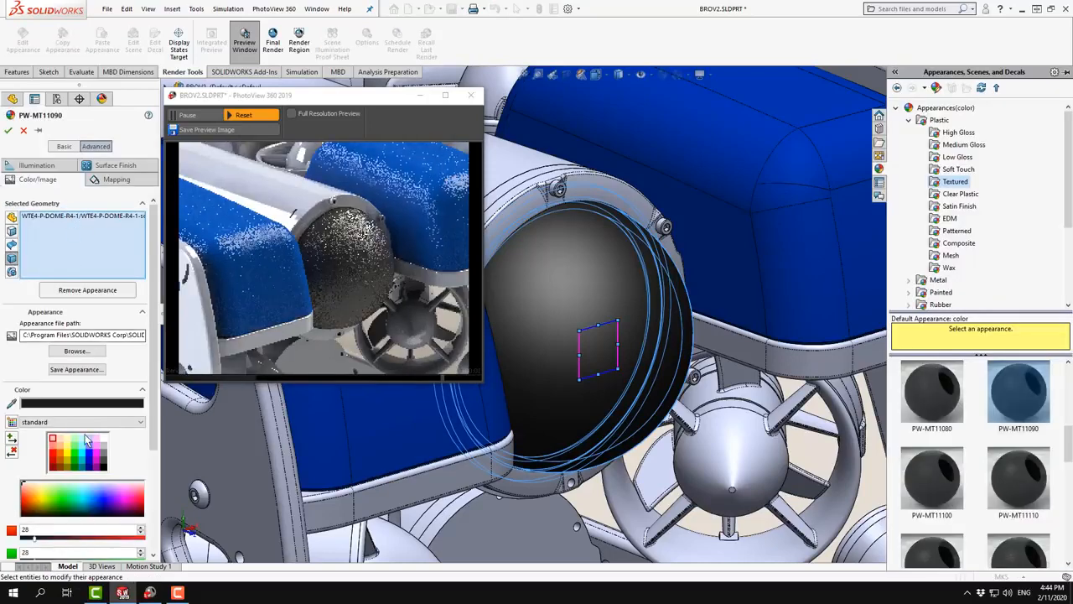
left_click(102, 179)
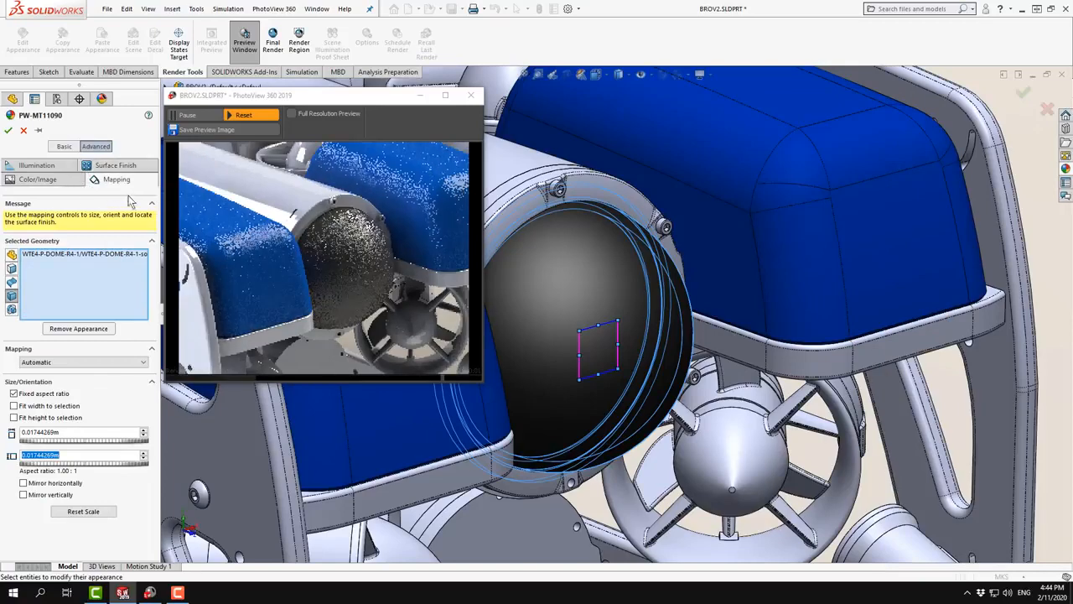
left_click(65, 147)
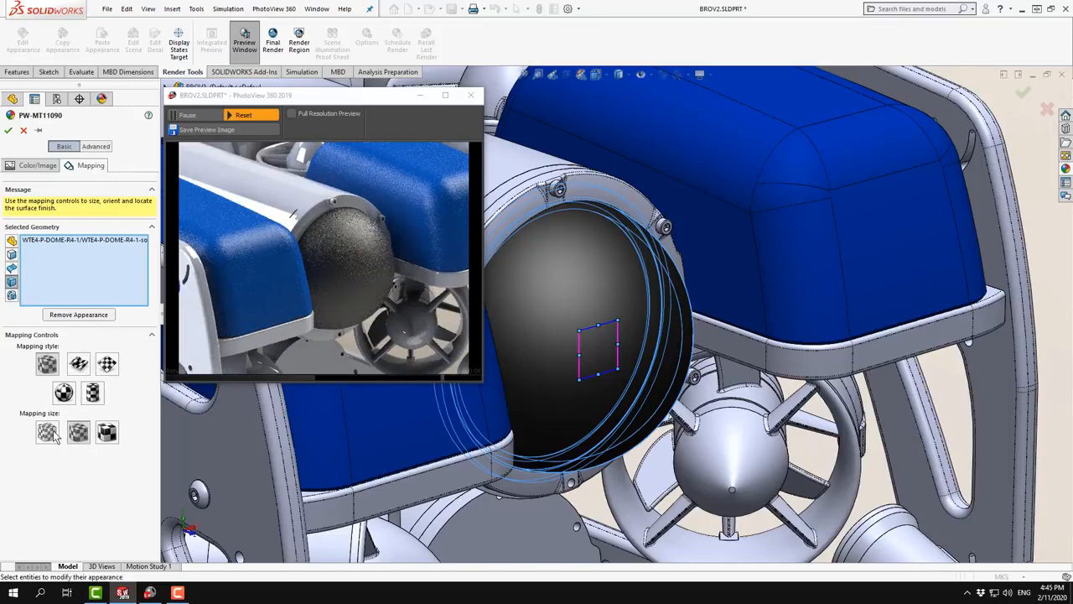
left_click(106, 432)
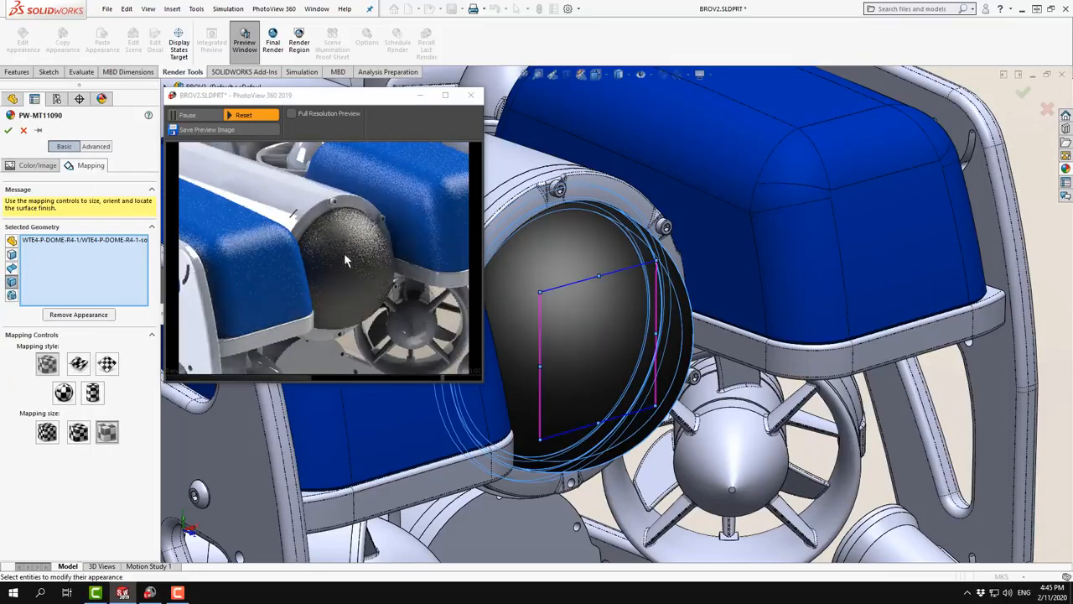
left_click(51, 434)
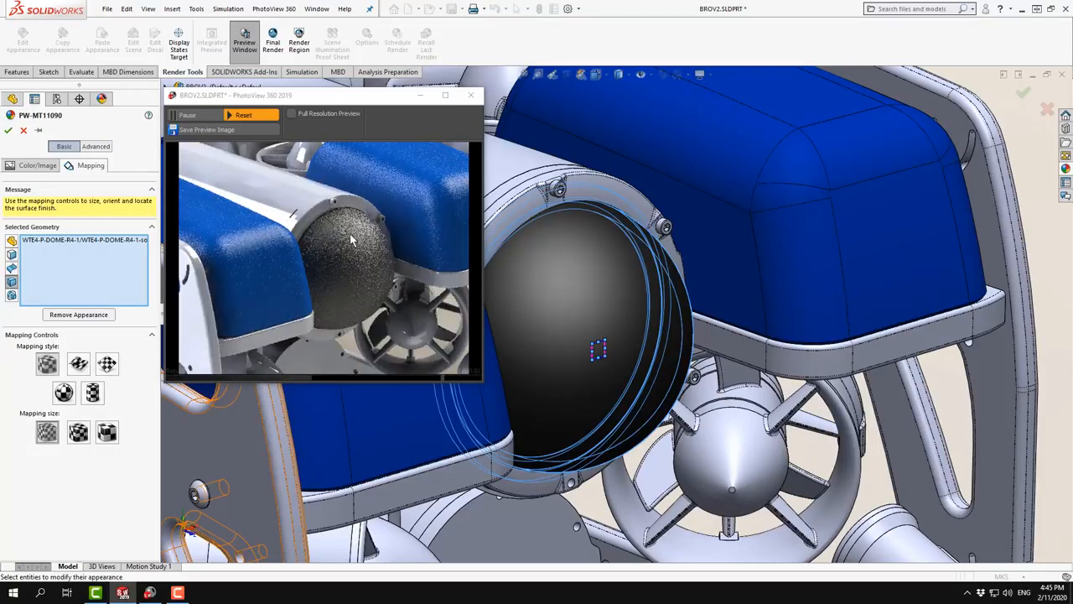
left_click(9, 131)
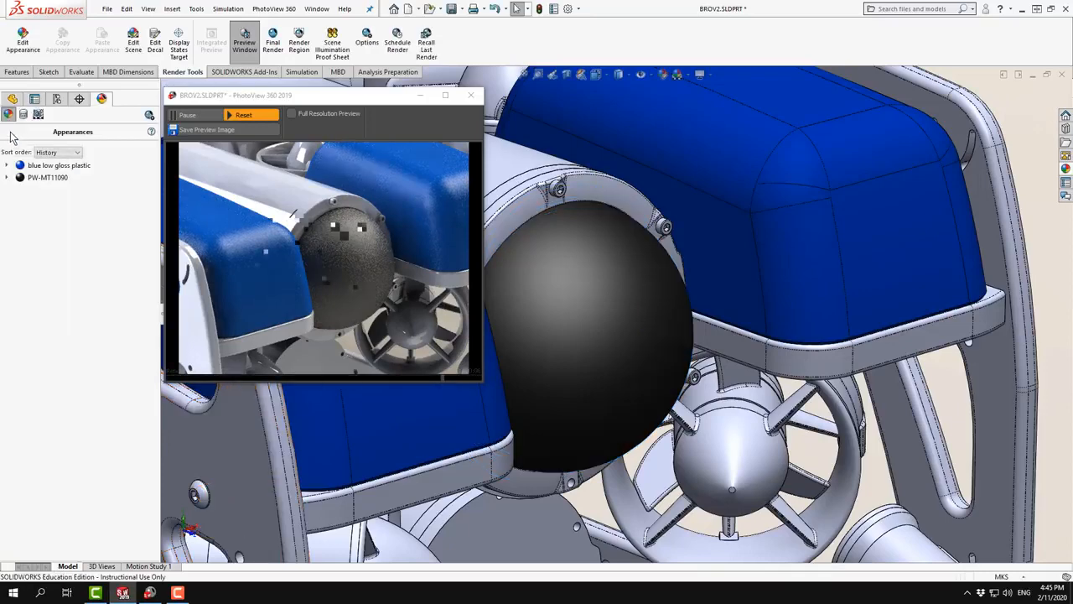
Apply the clear plastic appearance polycarbonate plastic 2 to the robot's front dome.
left_click(1066, 169)
left_click(972, 195)
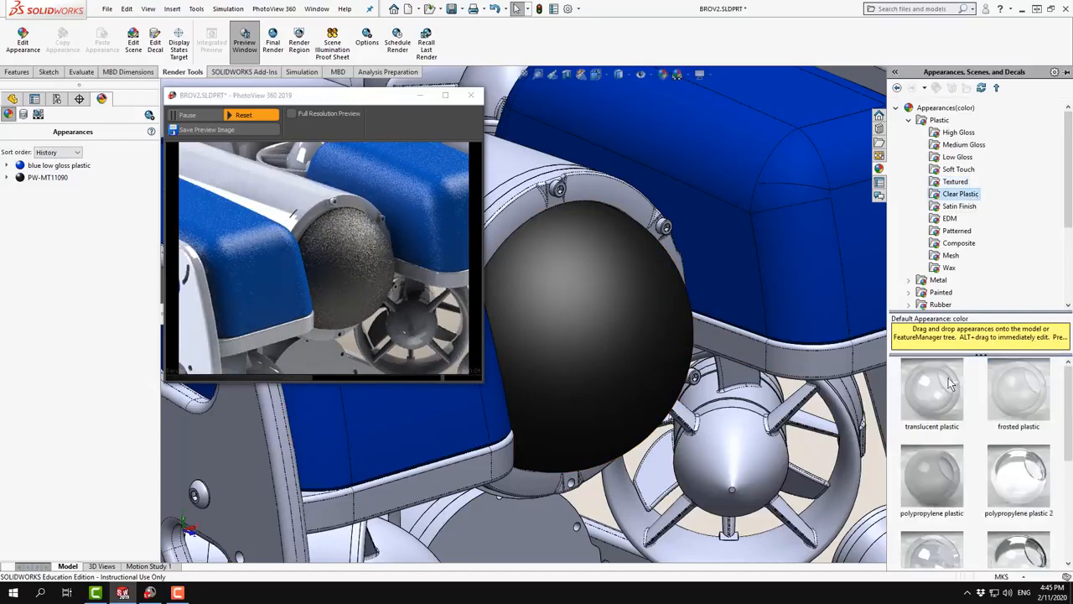
scroll(1022, 512, "down", 1)
left_click(1022, 490)
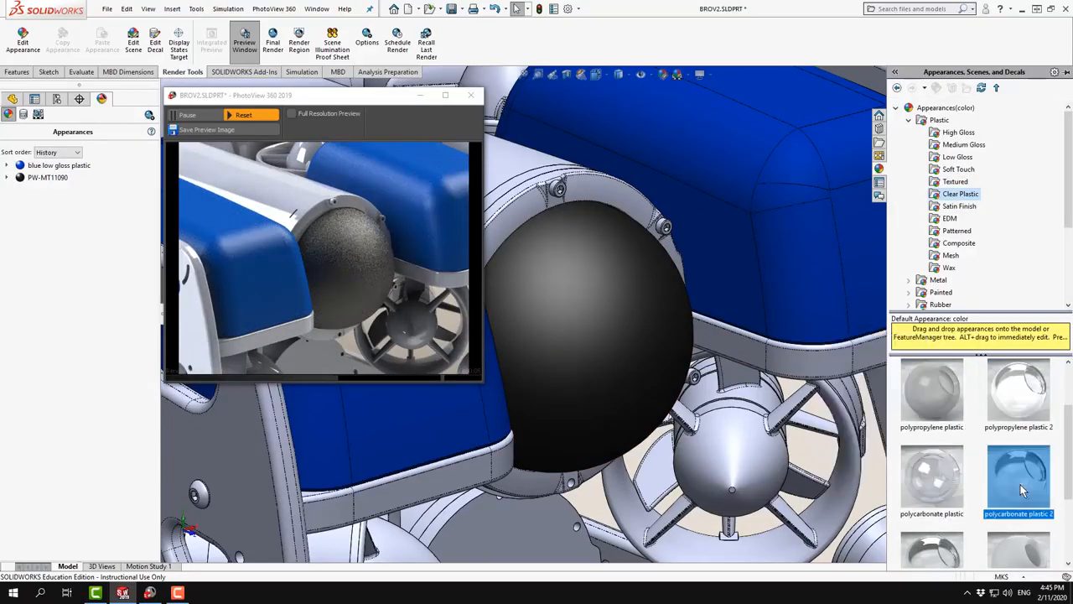
left_click_drag(1038, 496, 613, 336)
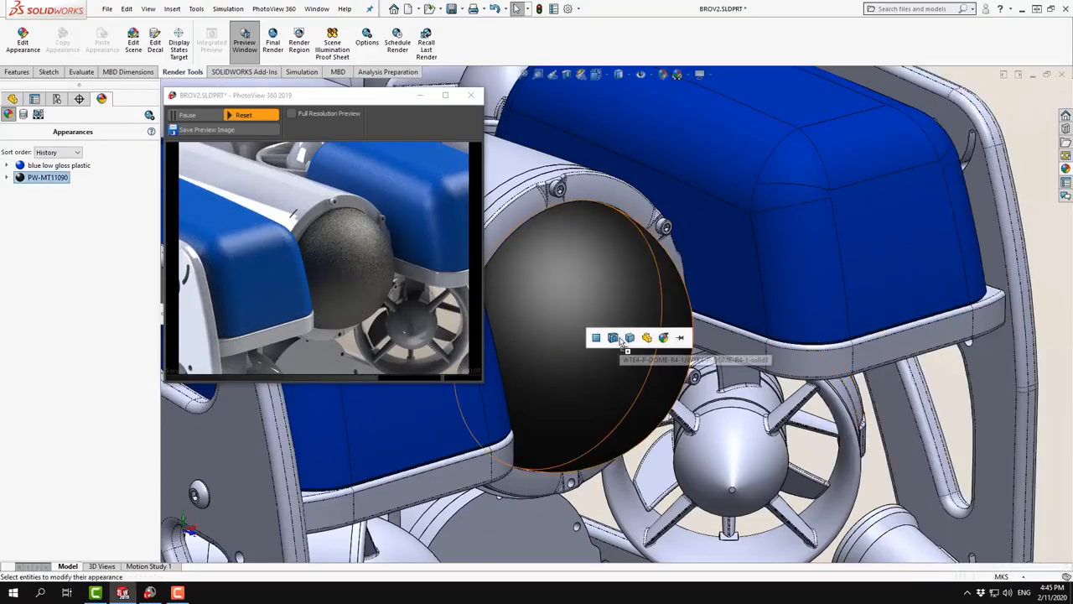
left_click(597, 337)
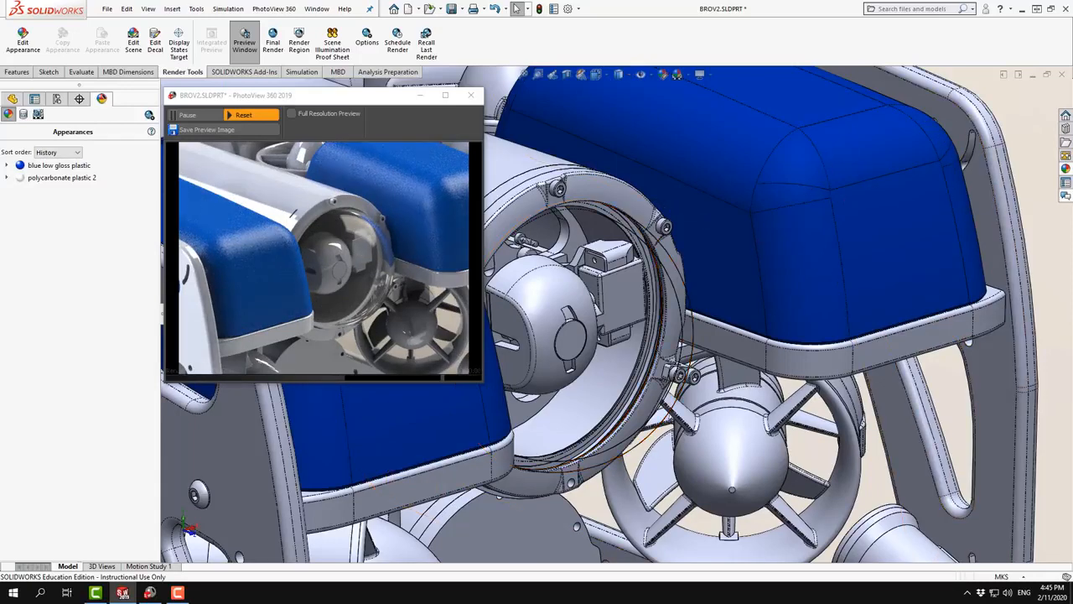
Apply the composite plastic appearance carbon fiber epoxy to the body of the central electronics enclosure tube.
left_click(1065, 171)
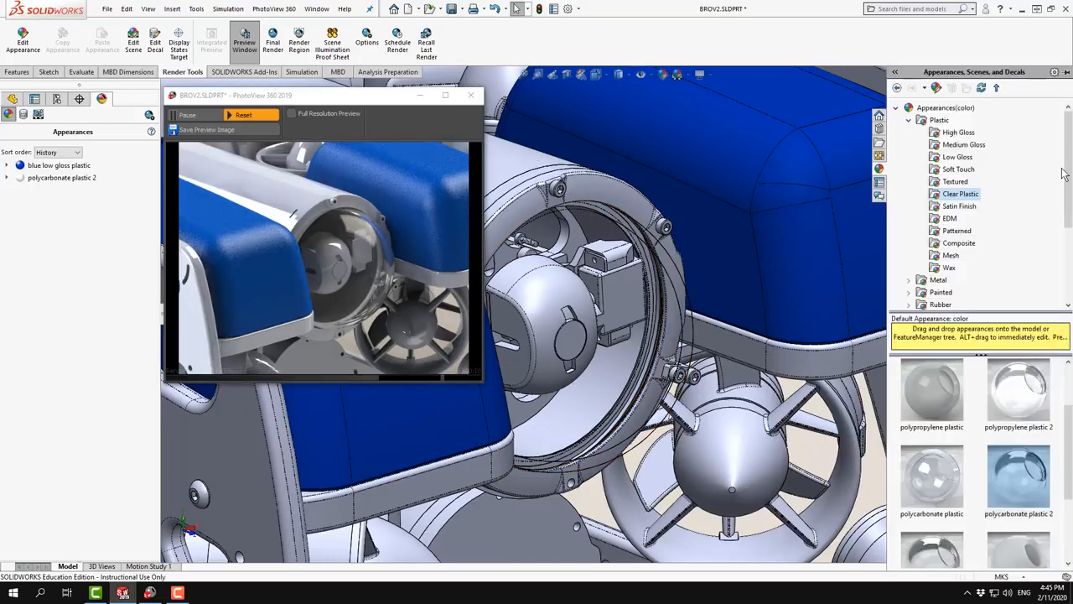
left_click(953, 218)
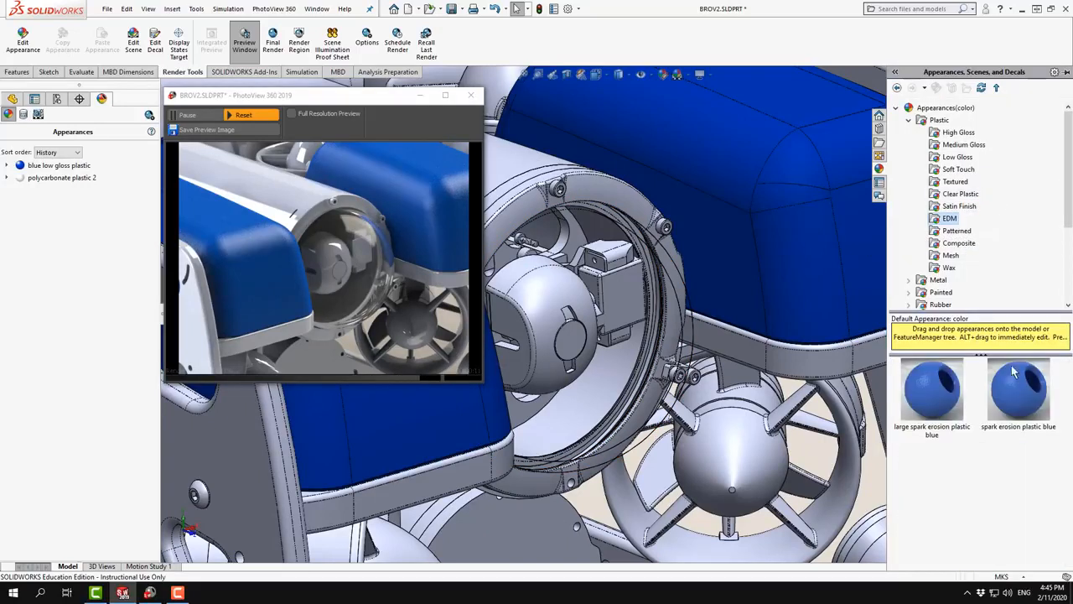
left_click(962, 244)
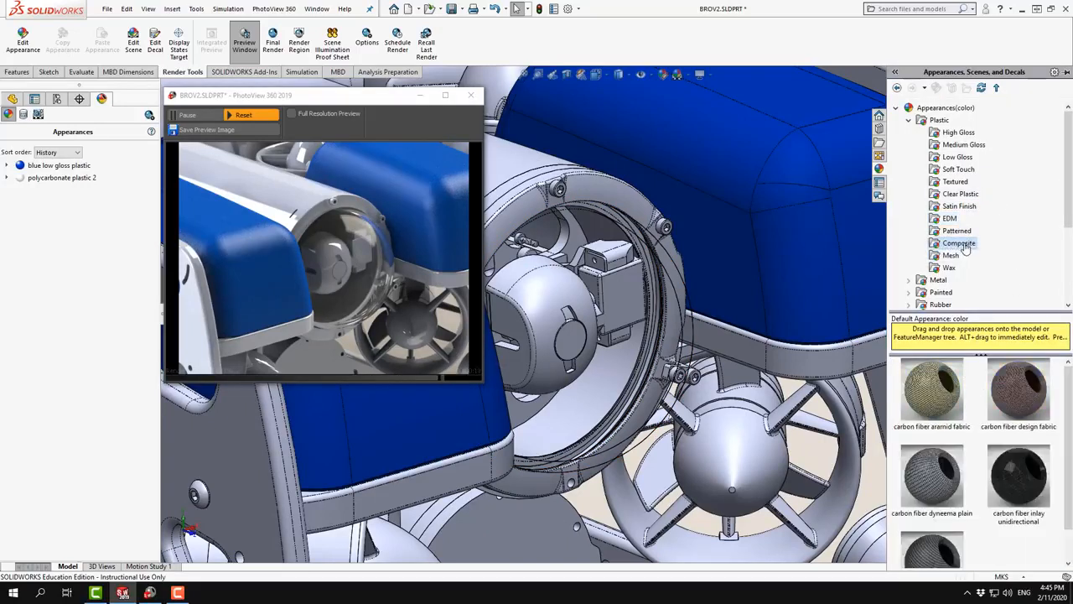
scroll(998, 457, "down", 1)
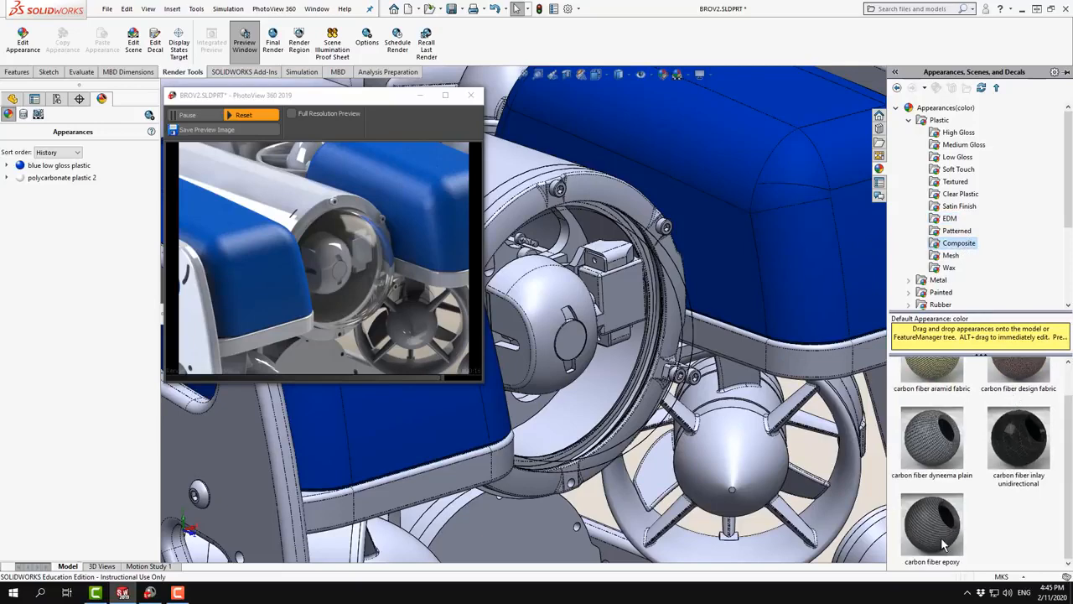
scroll(805, 402, "down", 2)
scroll(747, 388, "up", 9)
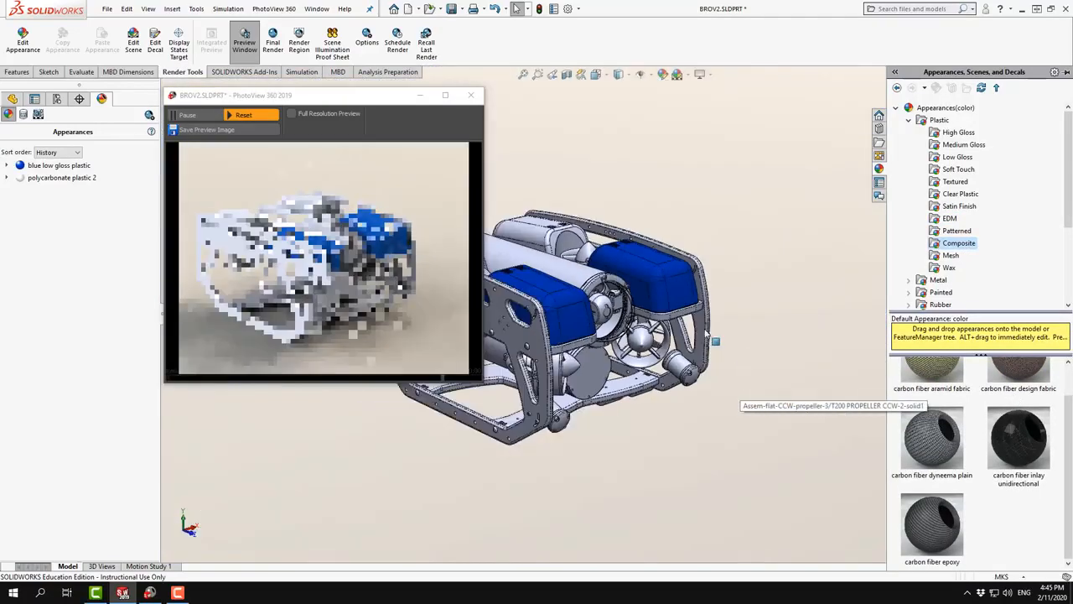
scroll(706, 333, "down", 8)
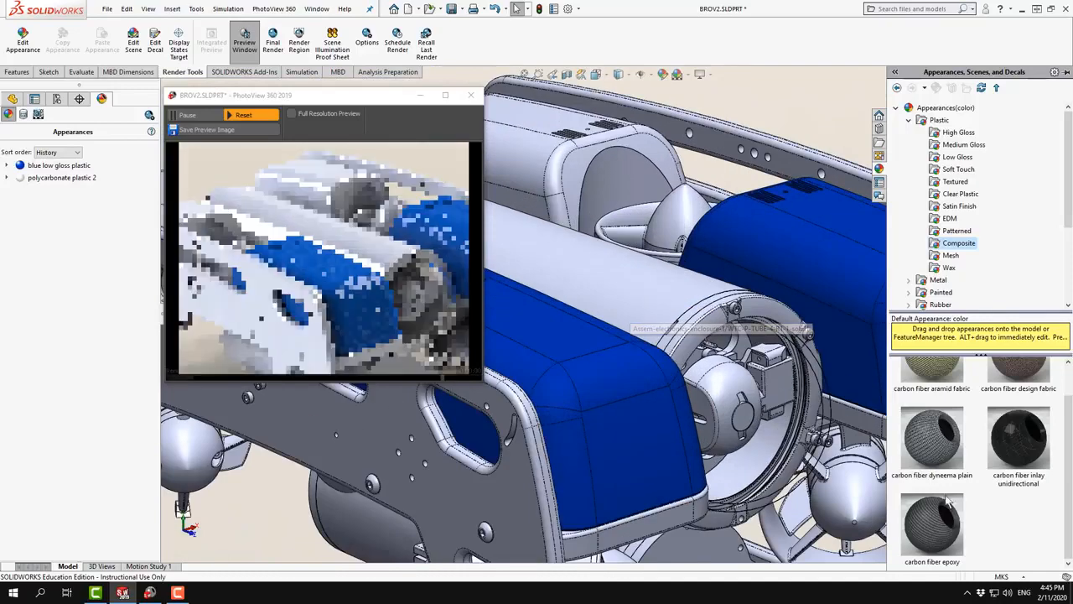
left_click_drag(948, 502, 590, 260)
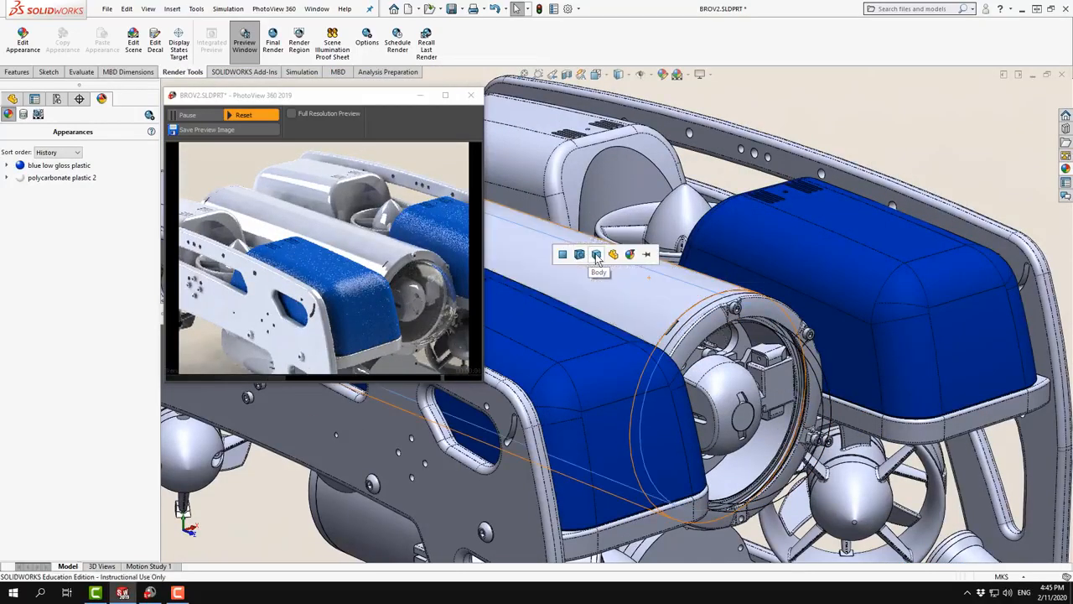
left_click(597, 255)
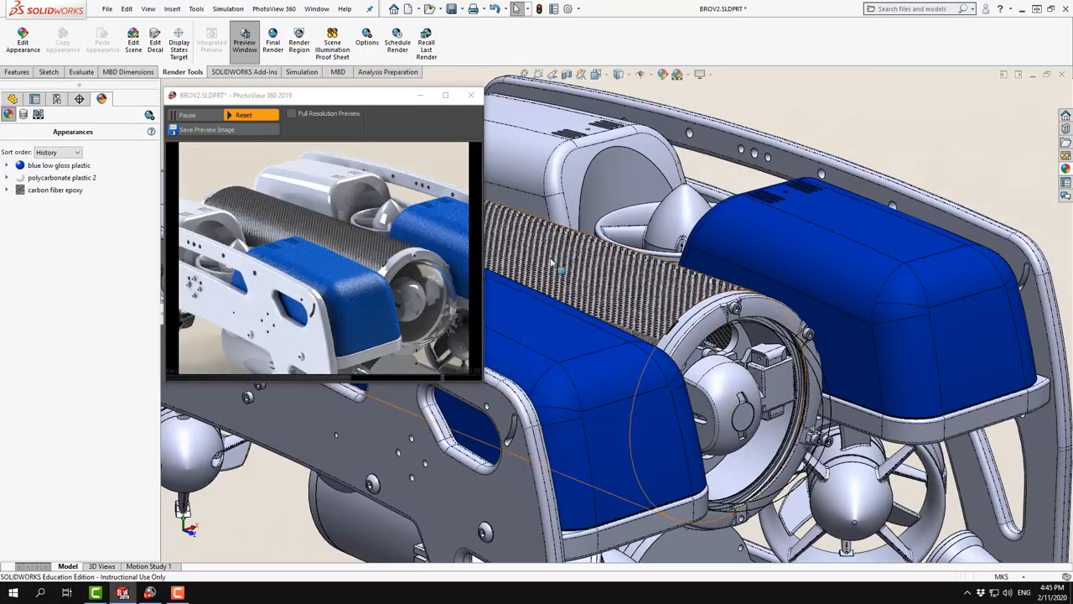
Set the tube's carbon fiber epoxy appearance to the smallest mapping size, accept it and inspect the weave in the render preview.
scroll(553, 263, "up", 1)
scroll(553, 262, "down", 3)
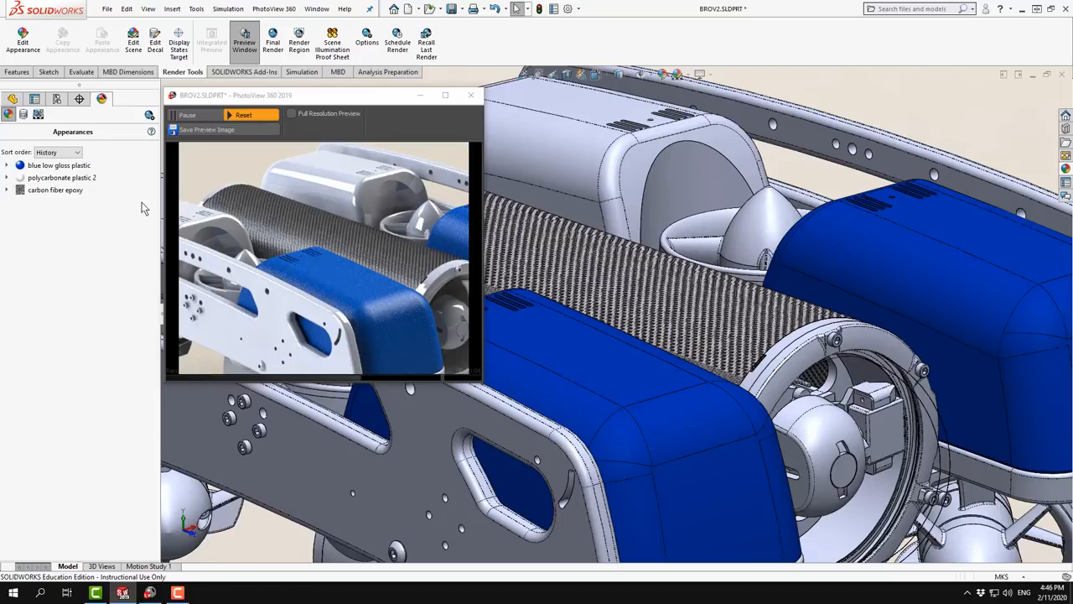
right_click(55, 189)
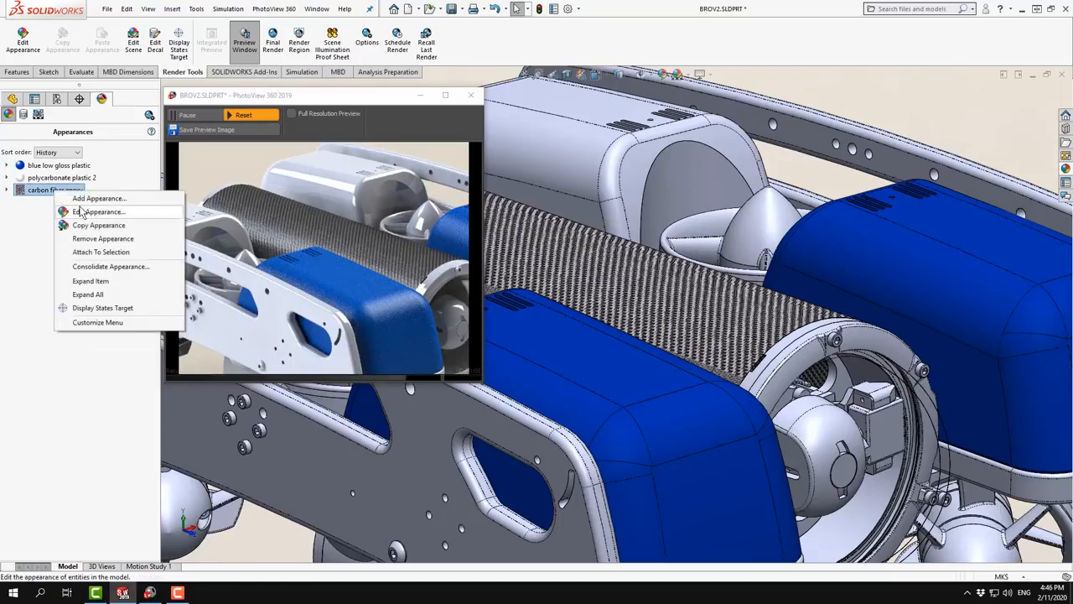
left_click(79, 207)
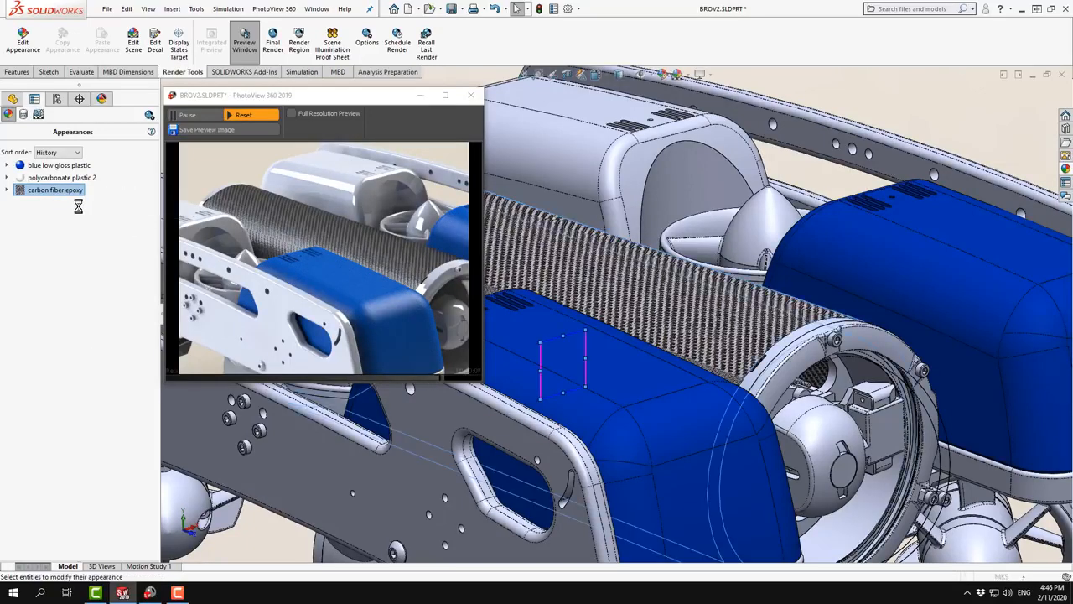
left_click(87, 166)
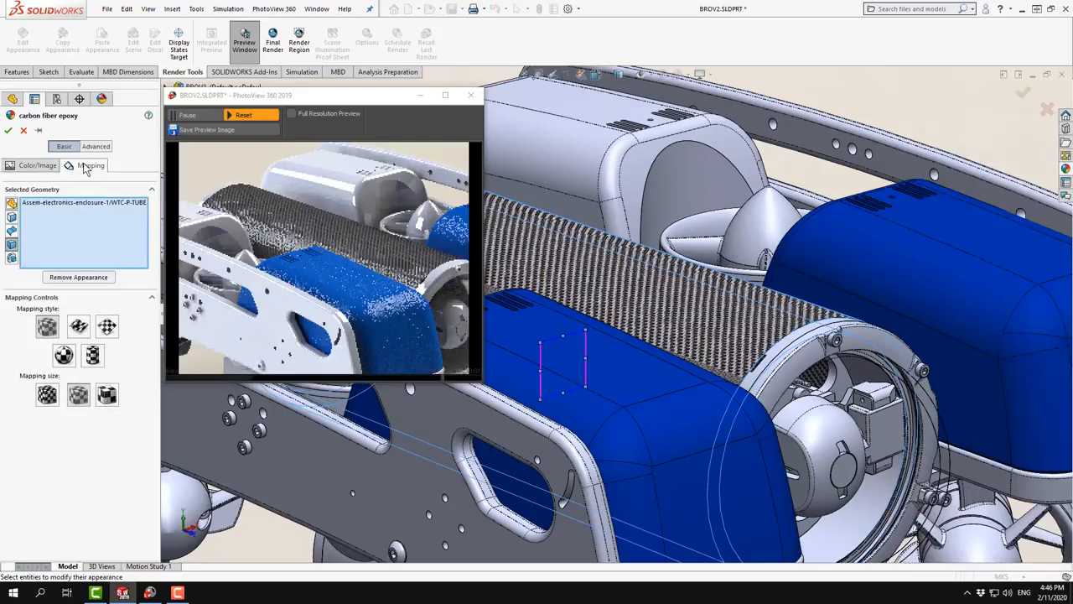
left_click(56, 395)
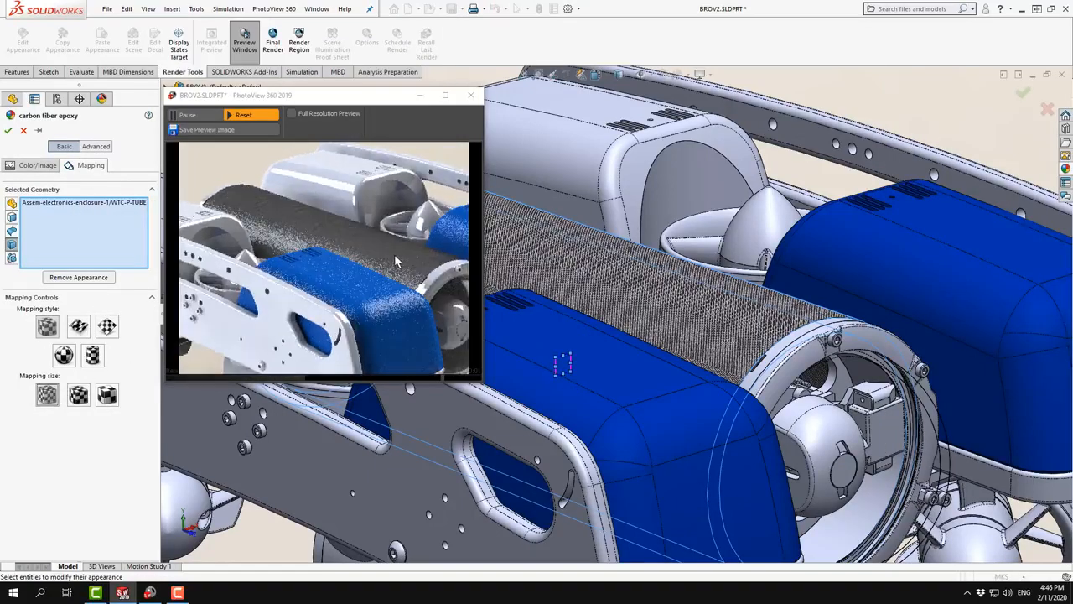
left_click(9, 132)
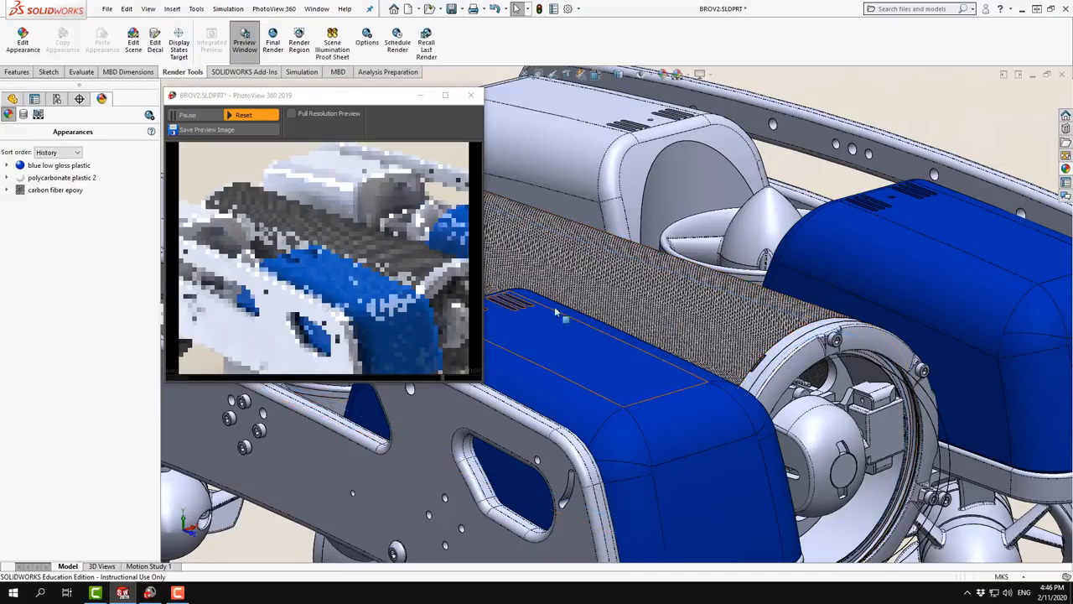
scroll(659, 299, "down", 2)
scroll(655, 291, "down", 2)
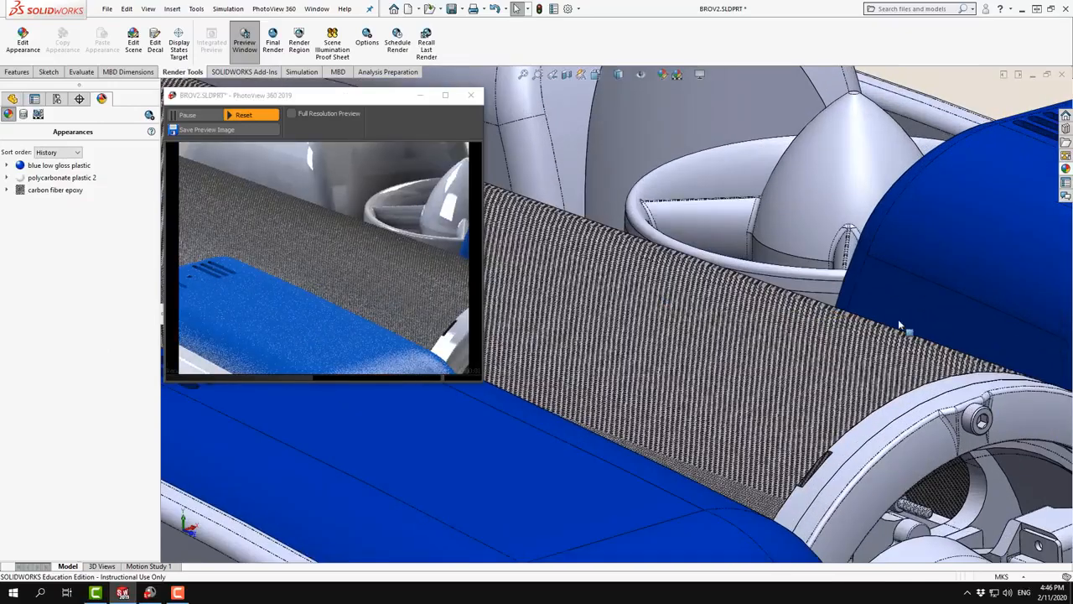
scroll(776, 434, "up", 5)
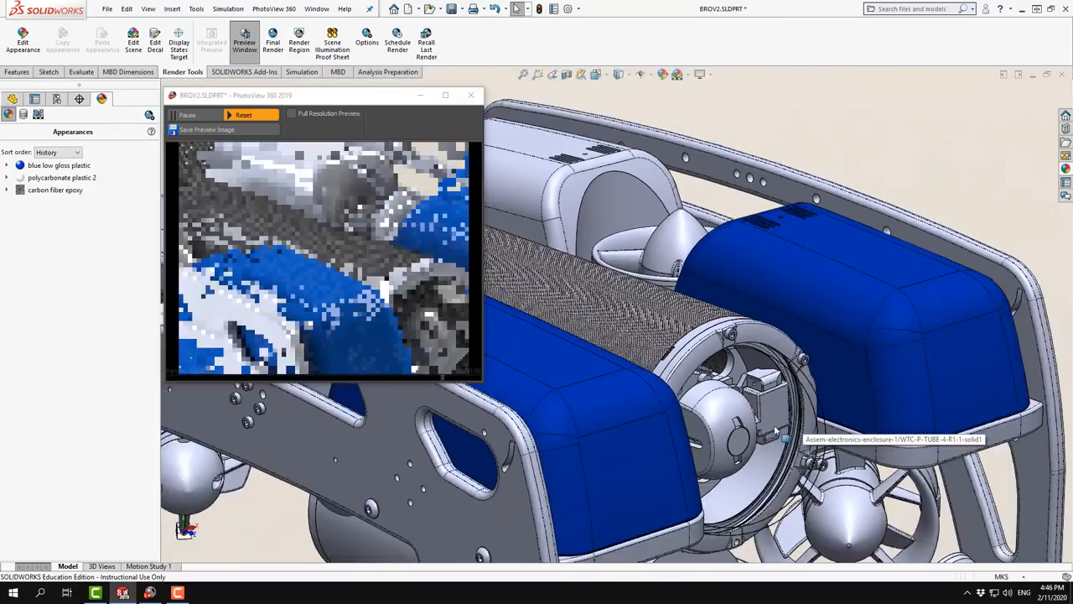
scroll(779, 431, "up", 4)
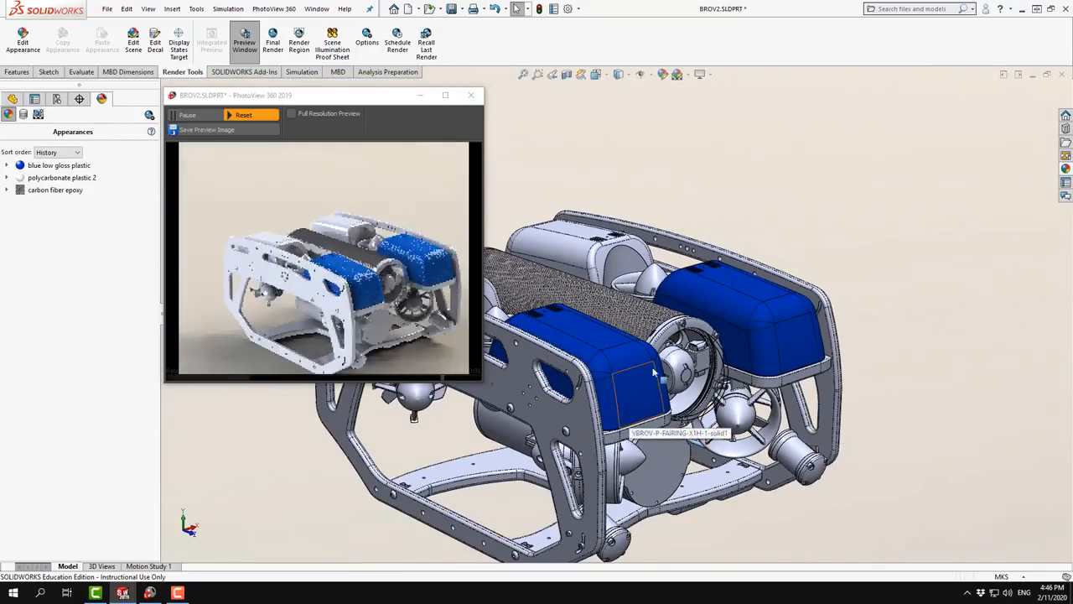
Browse the mesh and wax plastic appearances and enlarge the area showing the appearance thumbnails.
left_click(1067, 169)
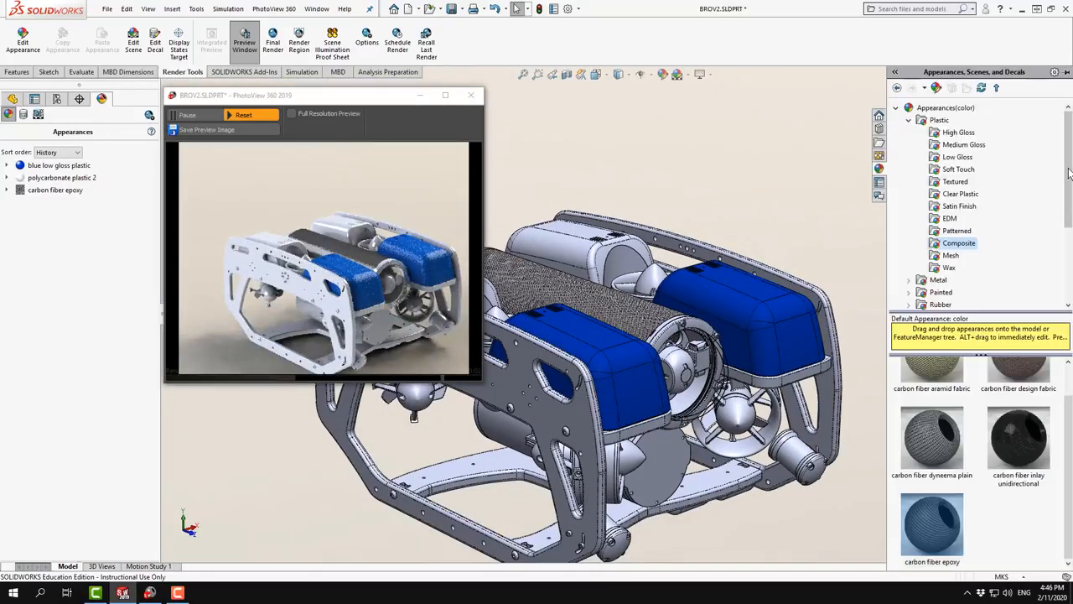
left_click(950, 256)
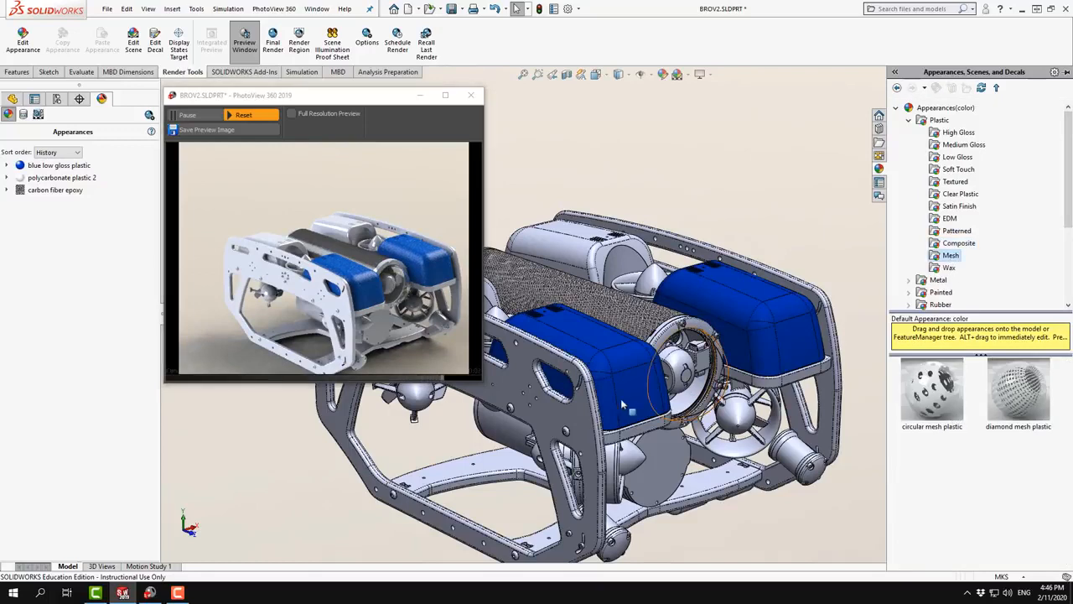
left_click(951, 268)
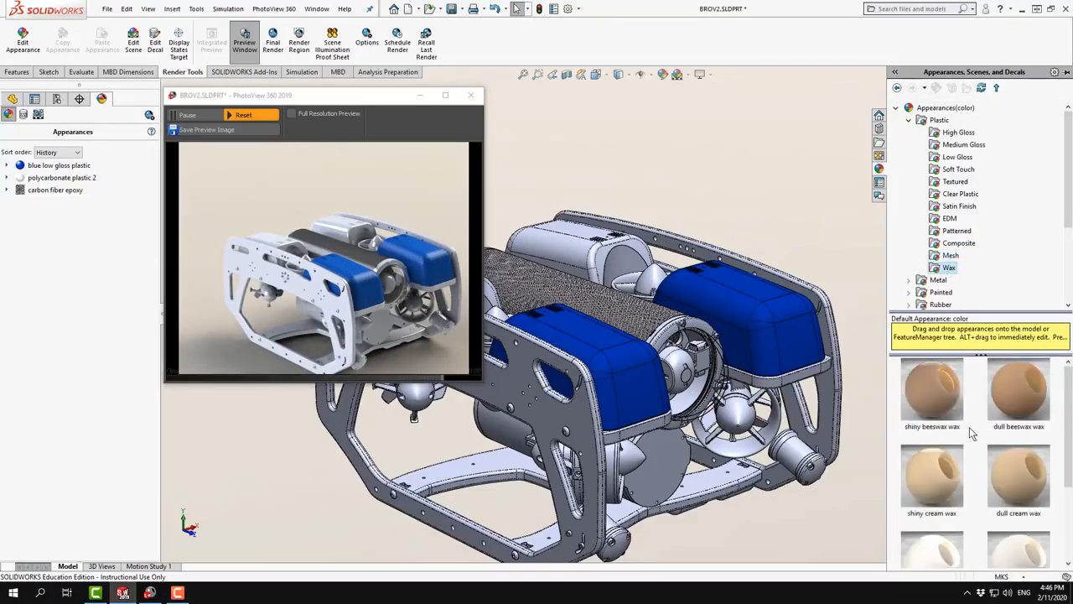
scroll(969, 427, "down", 1)
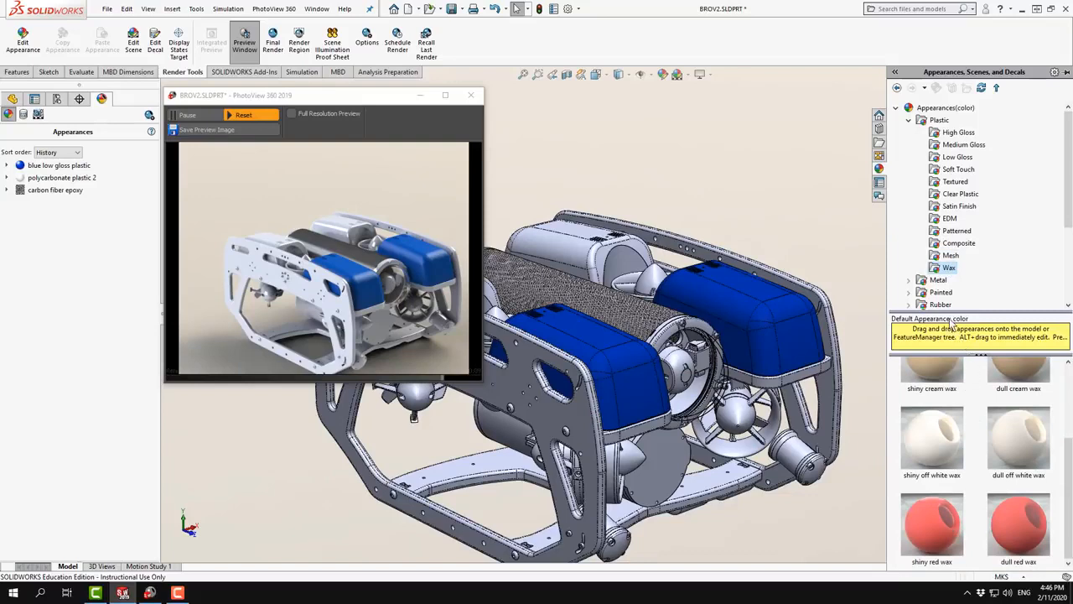
left_click_drag(947, 310, 947, 262)
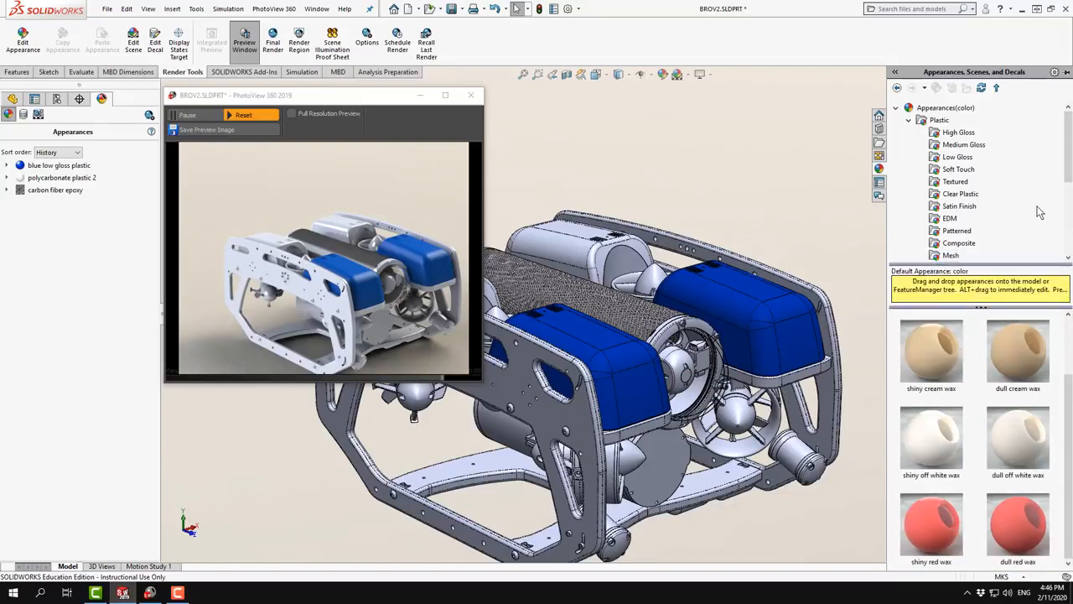
Apply the car paint appearance metallic cool grey to the body of the robot's lower tube and inspect it in the render preview.
scroll(975, 248, "down", 1)
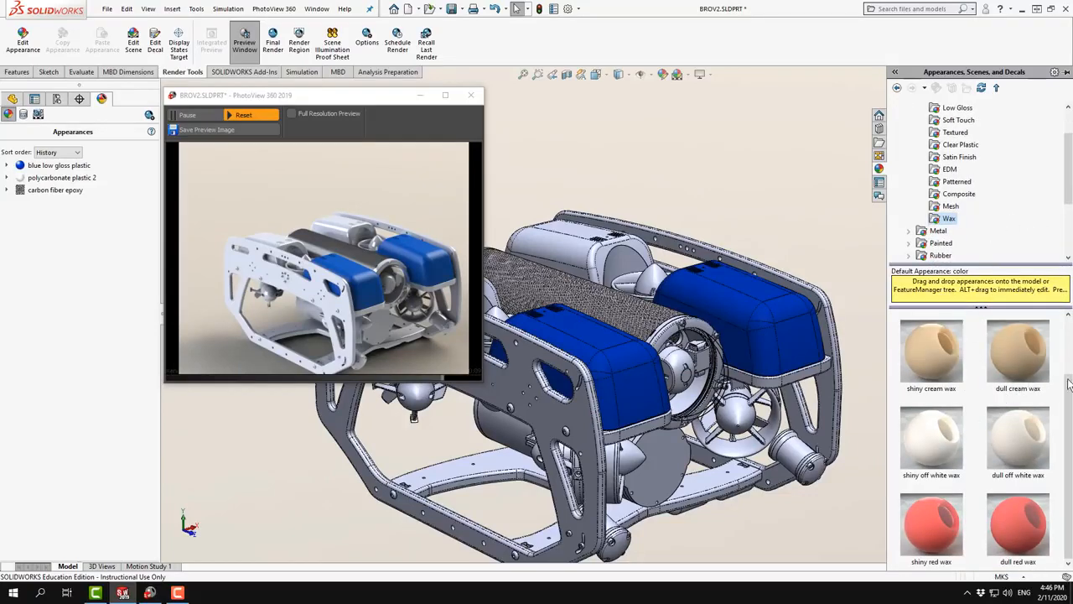
scroll(1069, 384, "up", 2)
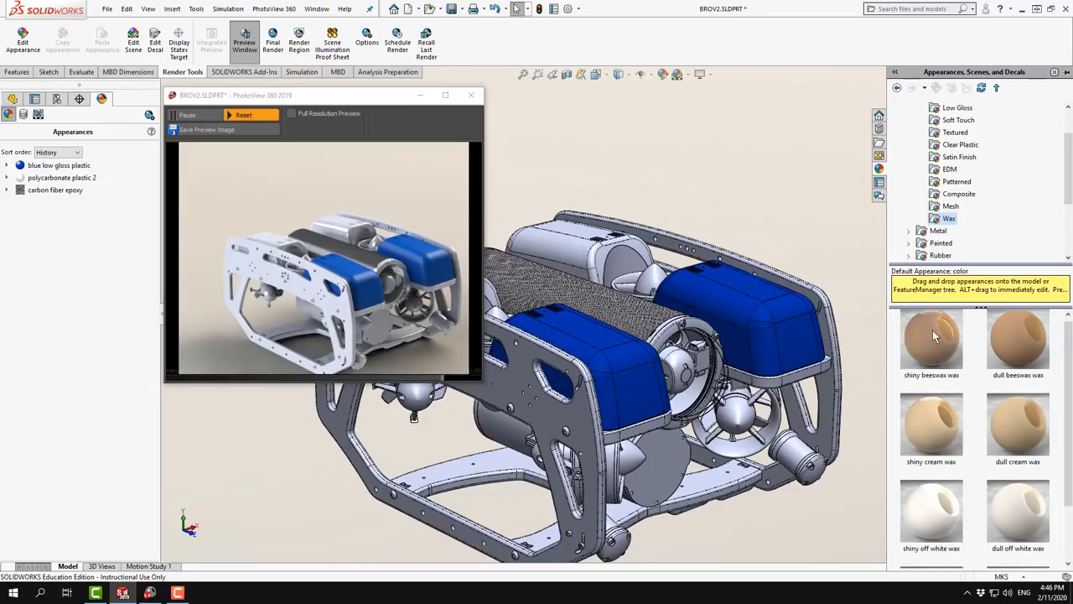
left_click(910, 243)
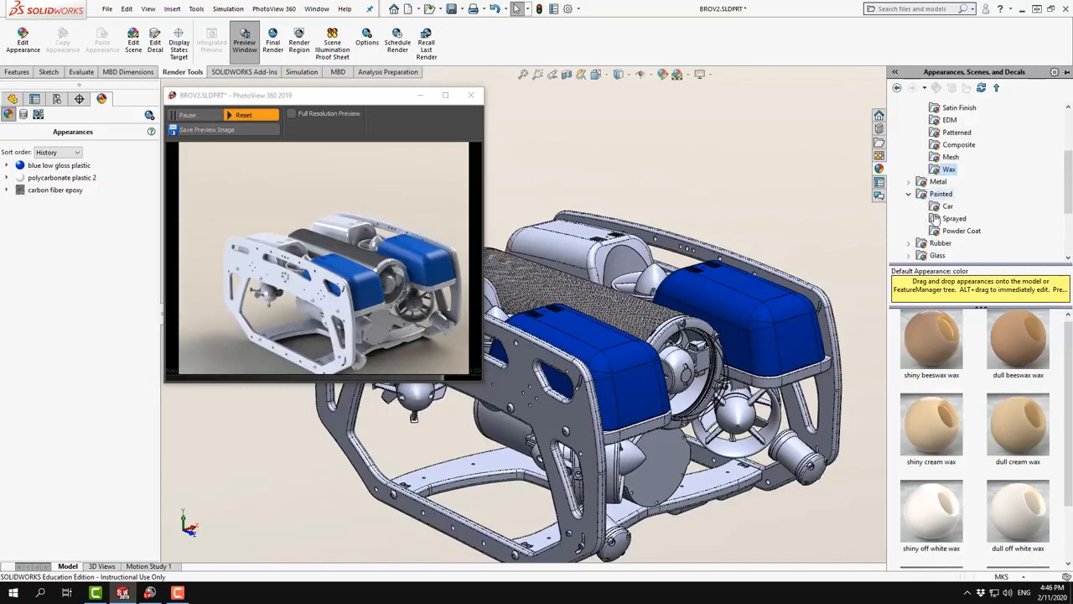
left_click(948, 206)
scroll(983, 409, "down", 1)
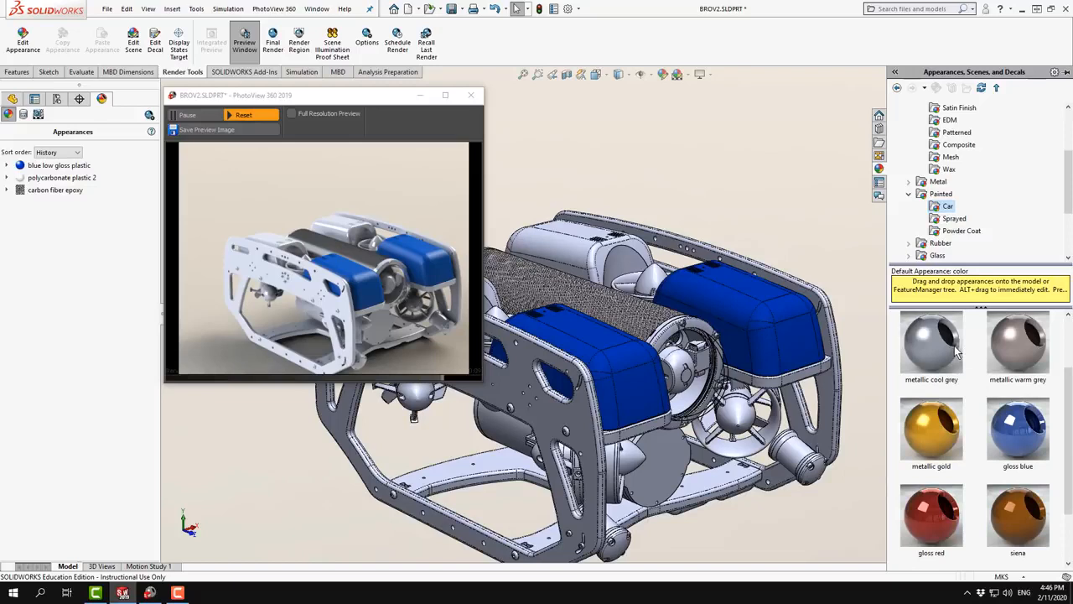
mouse_move(957, 352)
left_click_drag(922, 359, 507, 432)
left_click(520, 444)
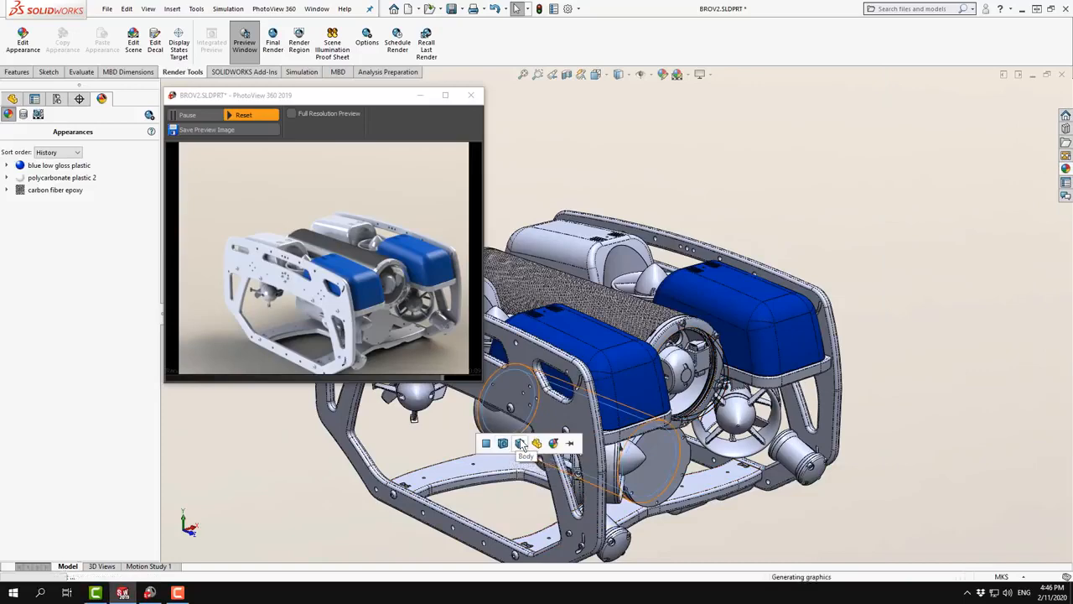
scroll(529, 451, "up", 2)
scroll(529, 451, "down", 5)
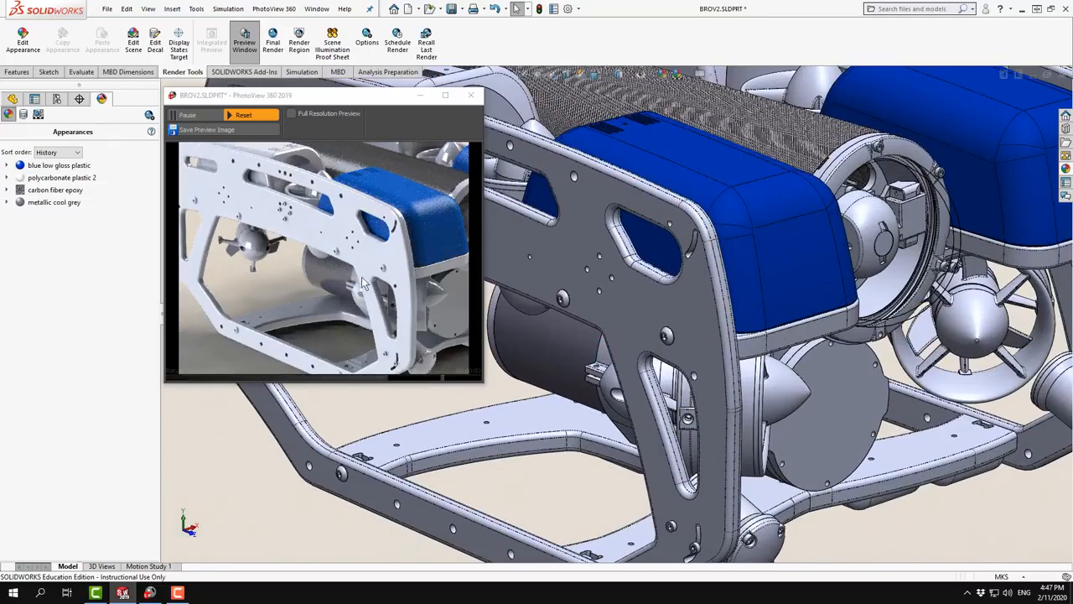
key("f")
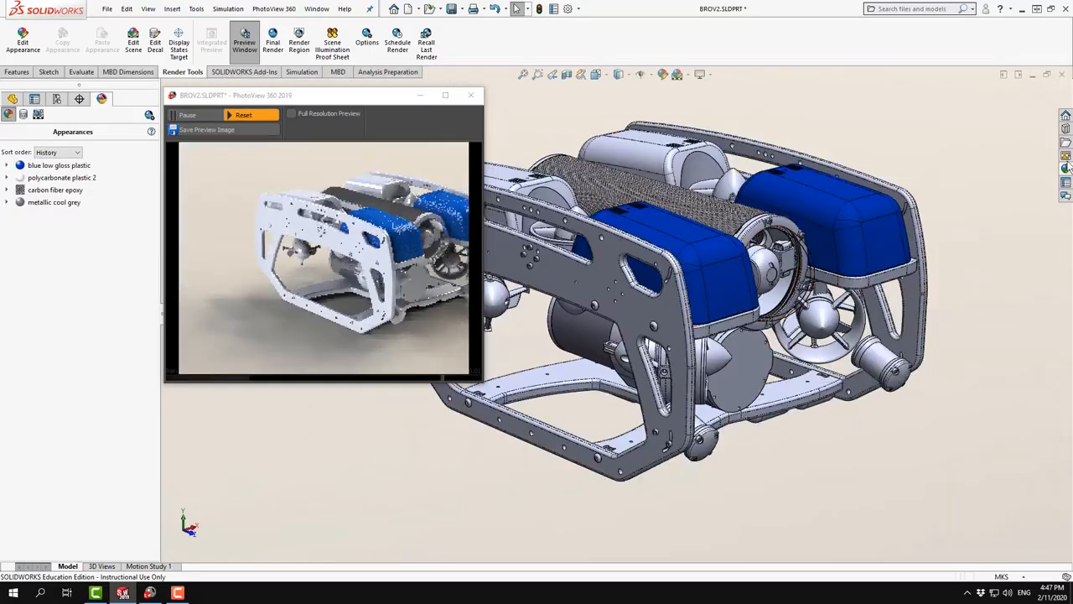
Apply the metal appearance brushed aluminum to the body of the robot's near side panel.
left_click(1066, 168)
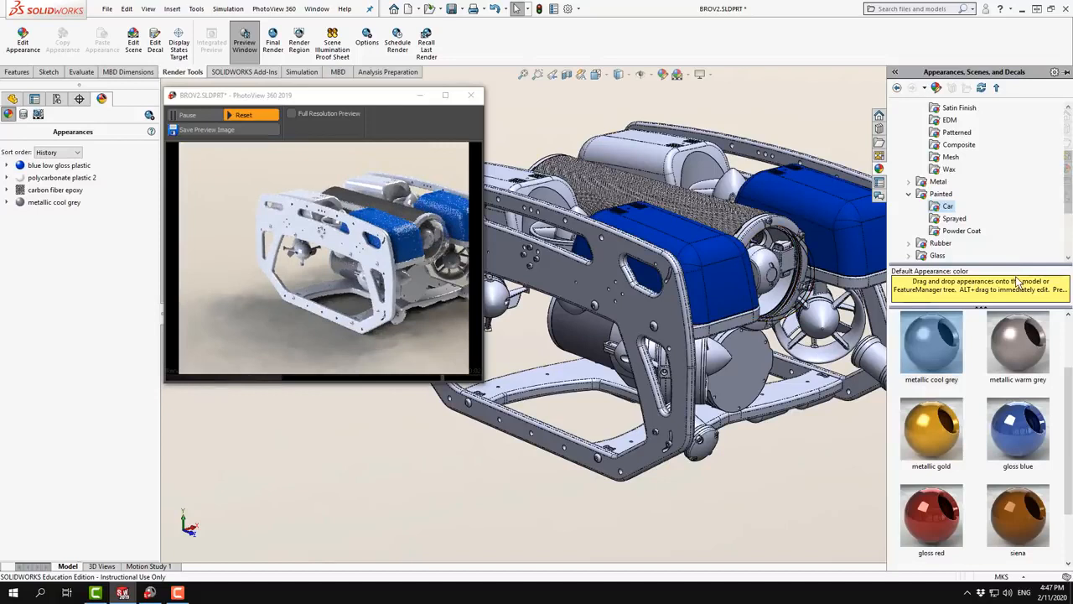
left_click(969, 232)
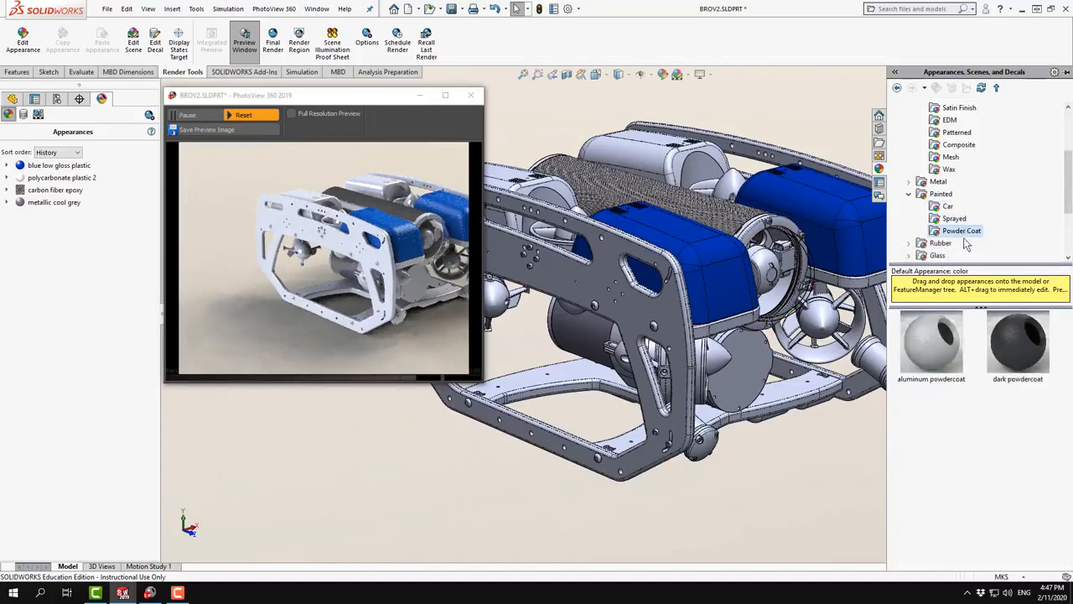
left_click(909, 243)
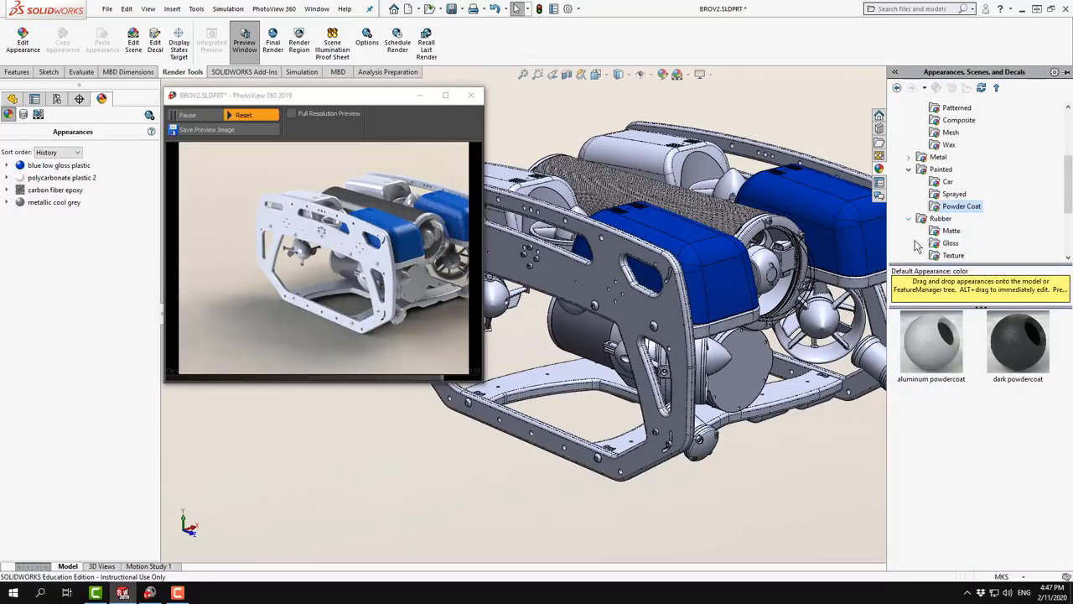
scroll(941, 230, "down", 1)
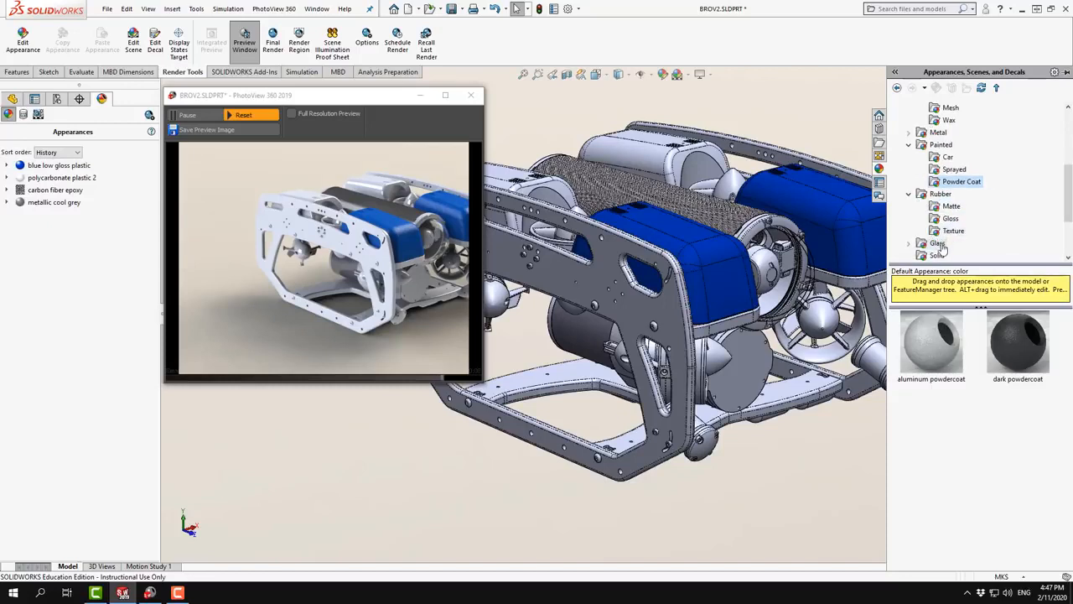
scroll(942, 228, "up", 1)
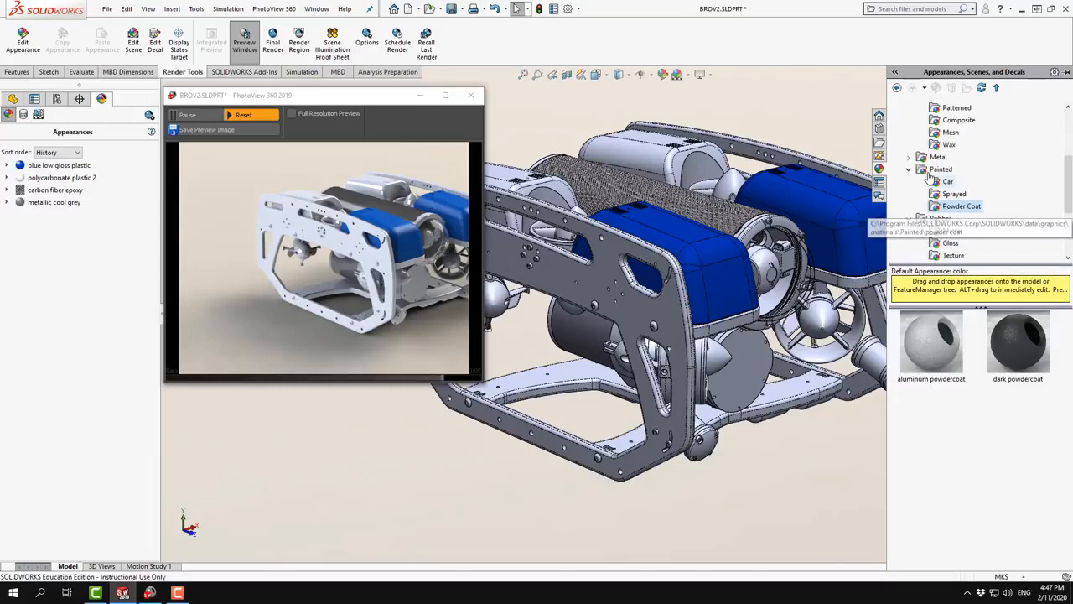
left_click(910, 159)
left_click(939, 108)
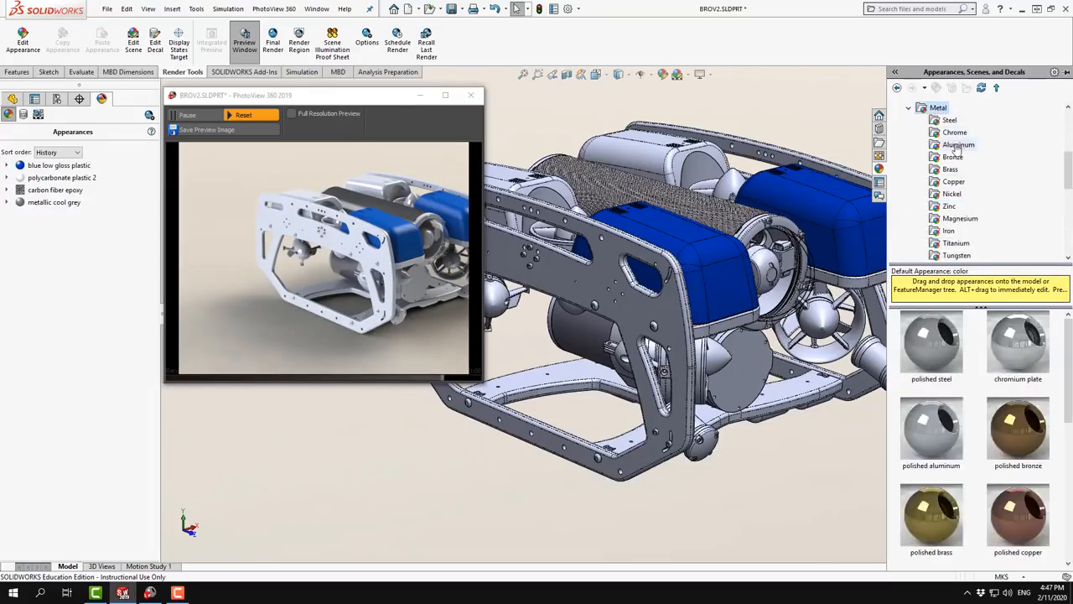
left_click(956, 146)
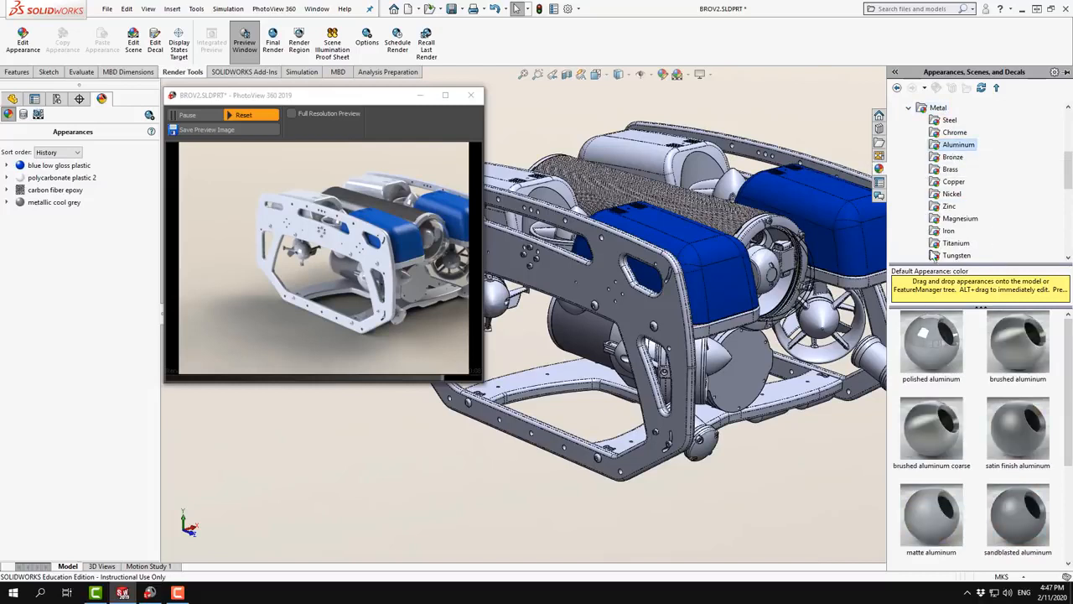
left_click(939, 446)
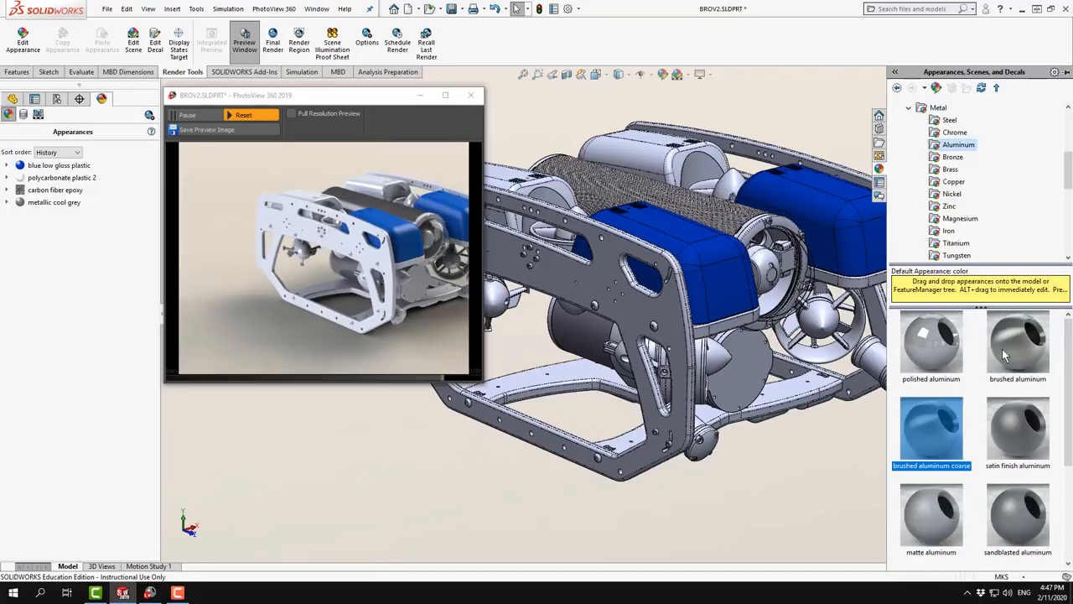
mouse_move(1020, 360)
left_mouse_down()
mouse_move(872, 377)
mouse_move(649, 330)
left_mouse_up()
left_click(654, 319)
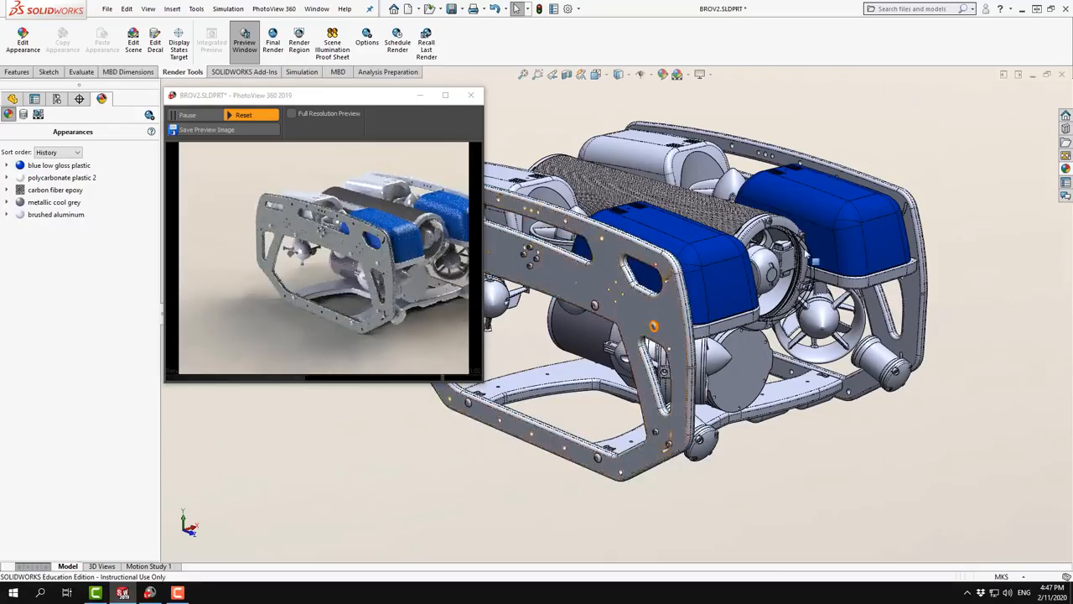
Apply brushed aluminum to the body of the opposite side panel and move the render preview window clear of the model.
left_click(1066, 169)
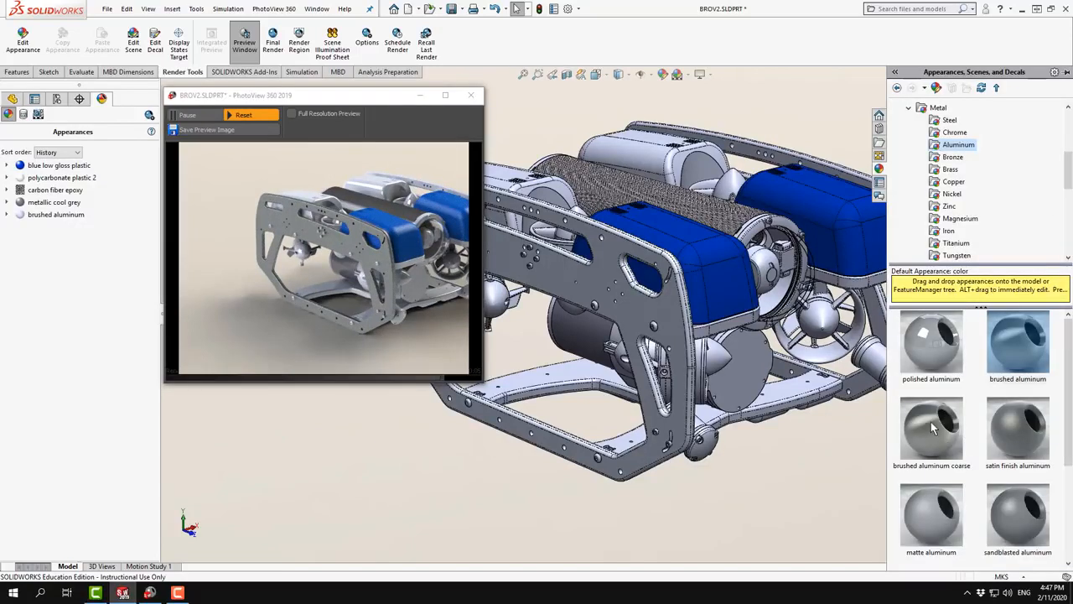
left_click_drag(987, 350, 804, 159)
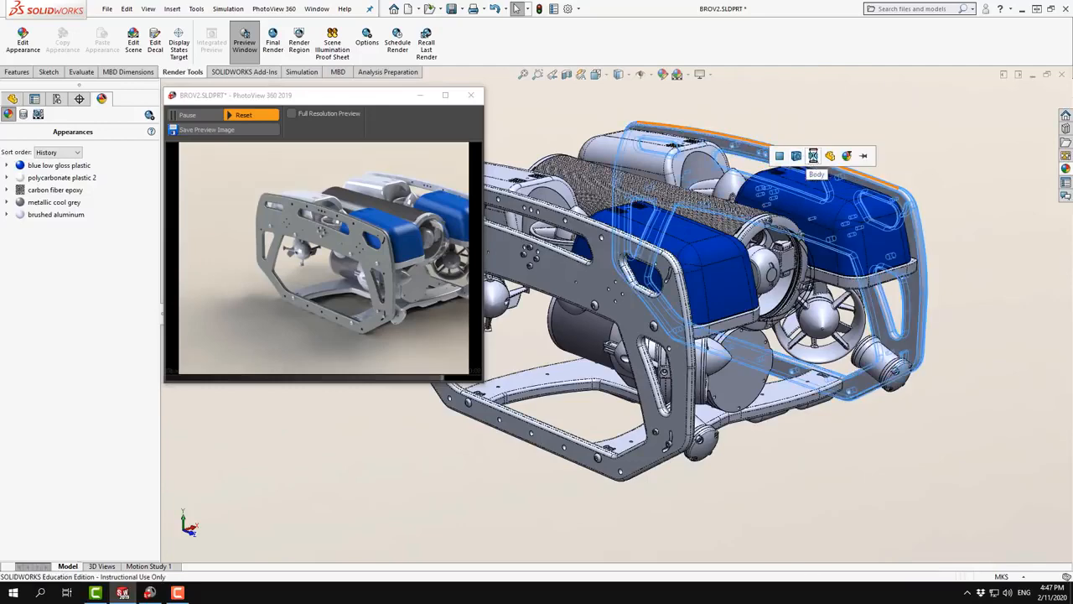
left_click(819, 156)
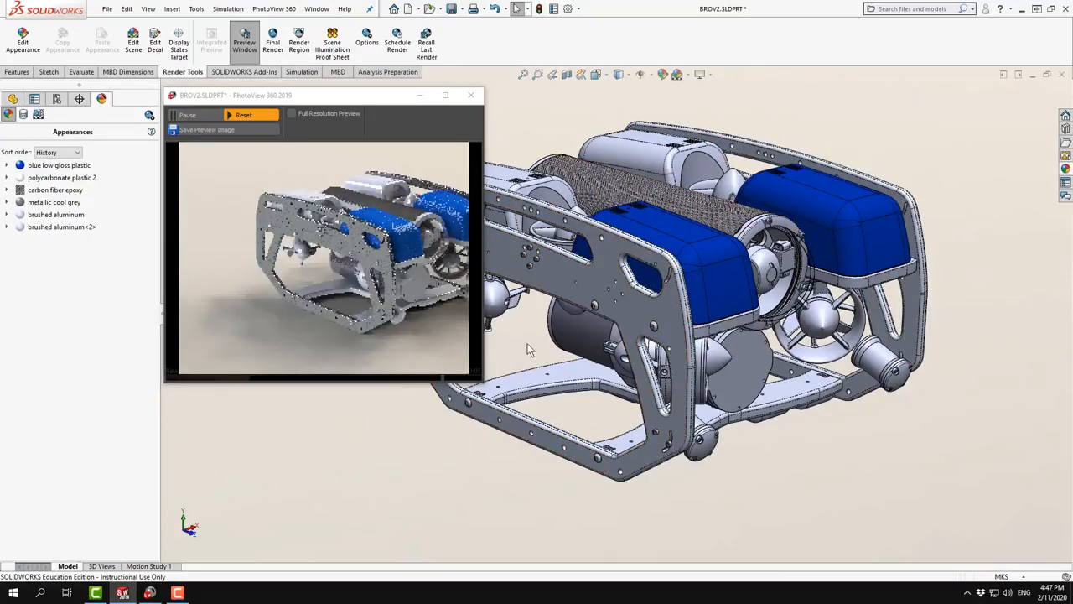
scroll(541, 287, "down", 2)
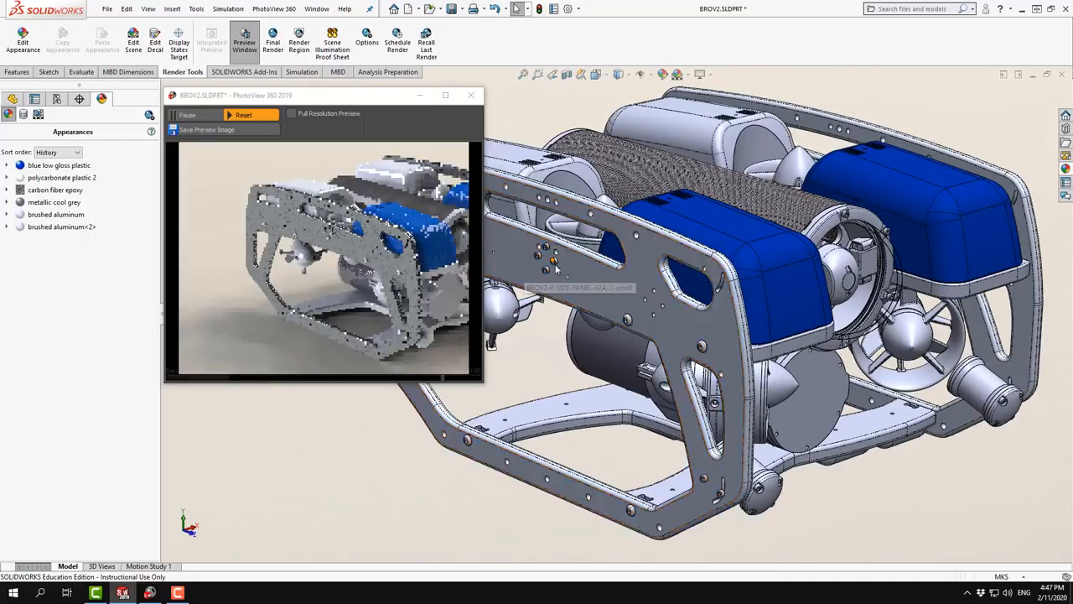
left_click_drag(340, 94, 175, 117)
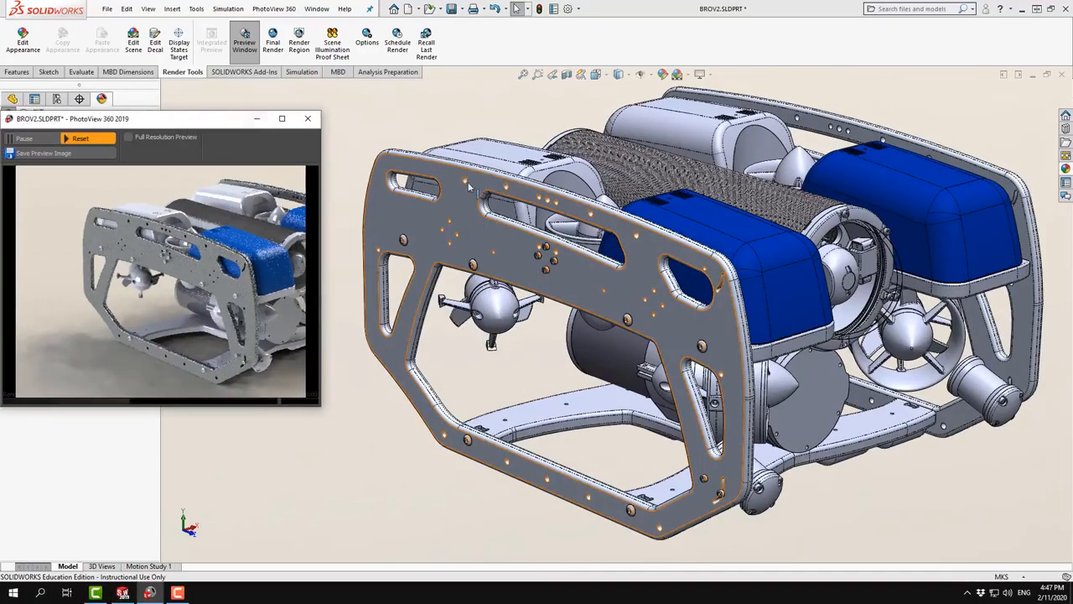
Browse the LED light appearances and enlarge the area showing the appearance categories.
left_click(1065, 168)
left_click(909, 108)
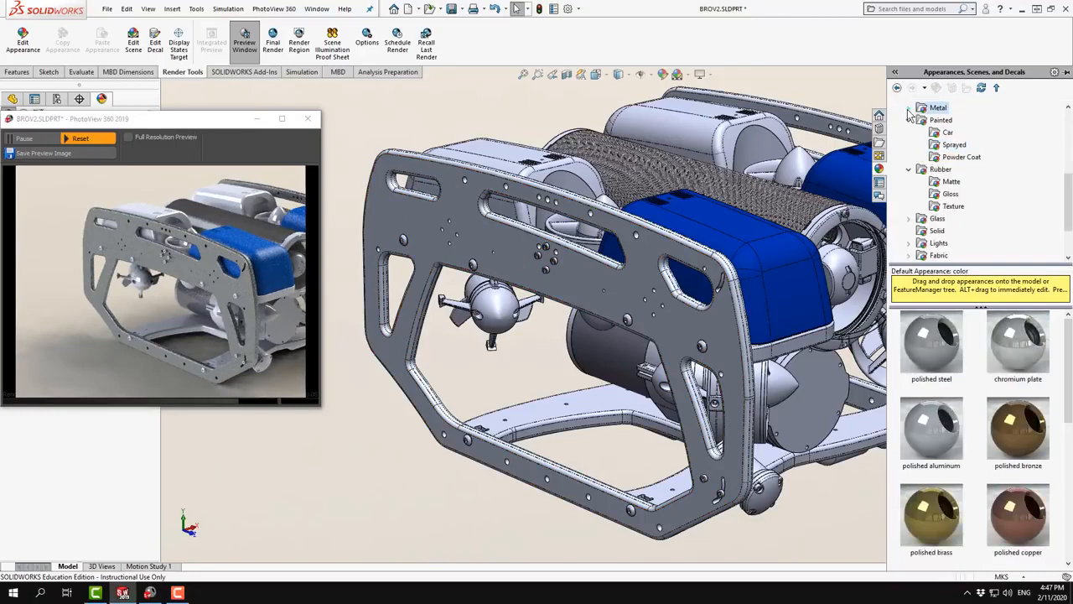
left_click(908, 120)
left_click(908, 132)
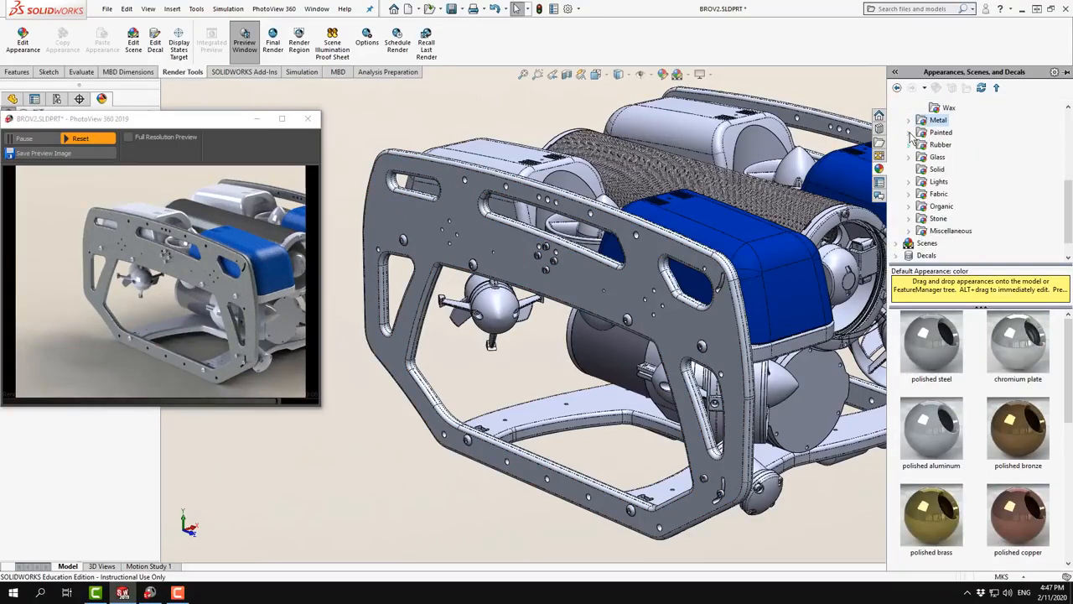
left_click(908, 181)
left_click(947, 193)
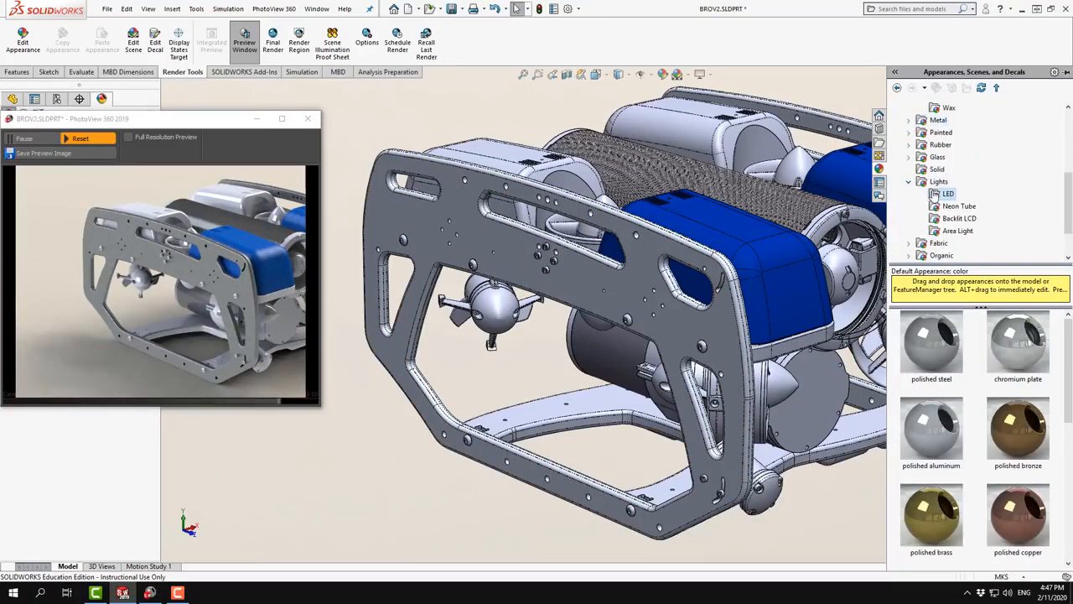
left_click_drag(959, 267, 953, 316)
left_click(245, 45)
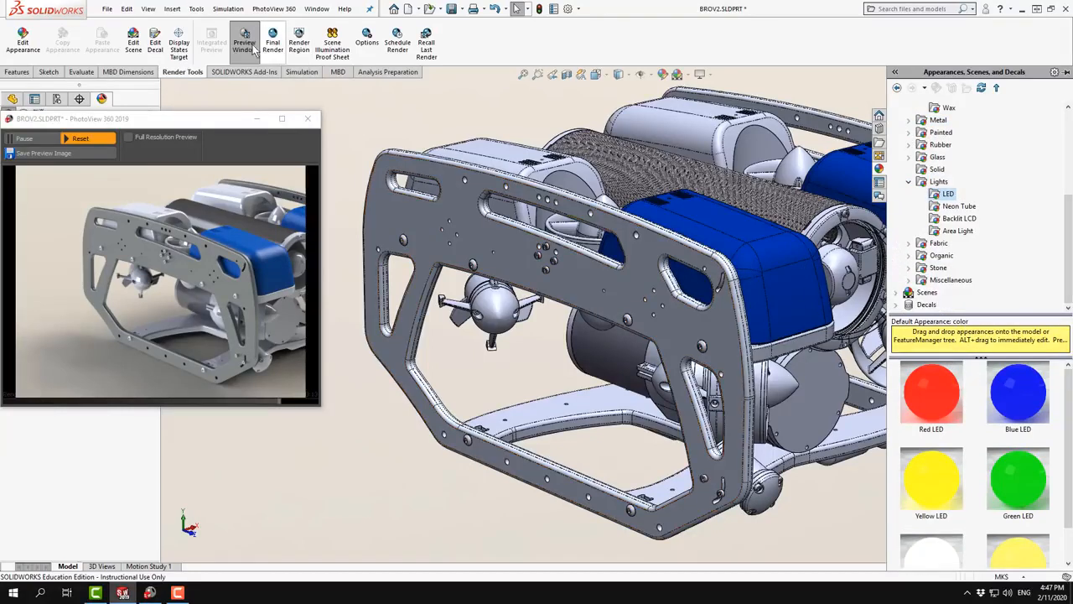
Browse the cloth fabric appearances and the organic wood appearances, including mahogany.
left_click(908, 243)
left_click(946, 254)
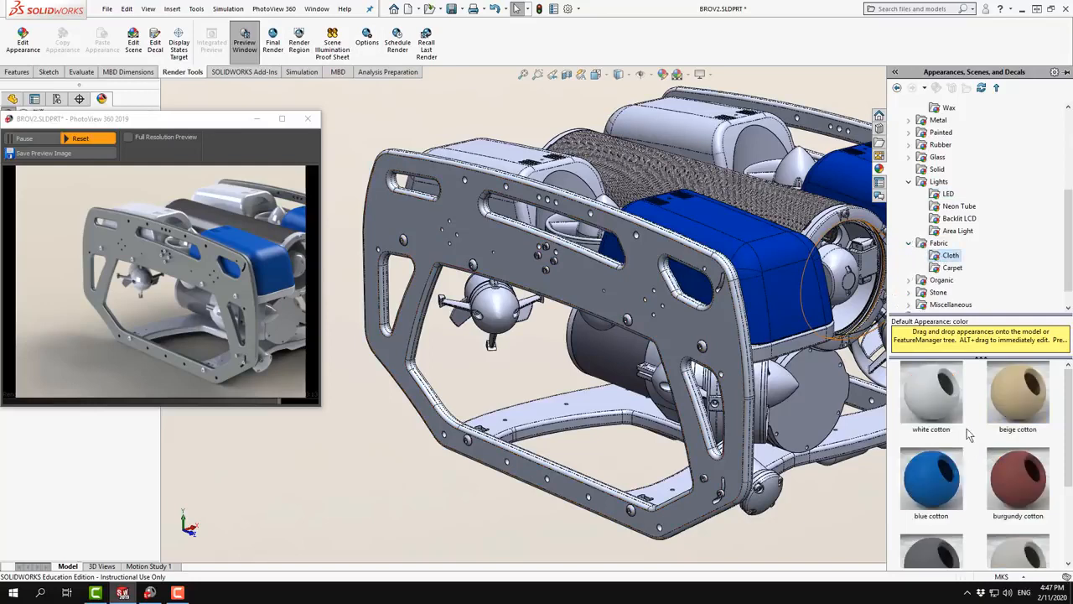
scroll(969, 433, "down", 2)
scroll(969, 432, "up", 2)
left_click(909, 279)
scroll(923, 243, "down", 2)
left_click(950, 194)
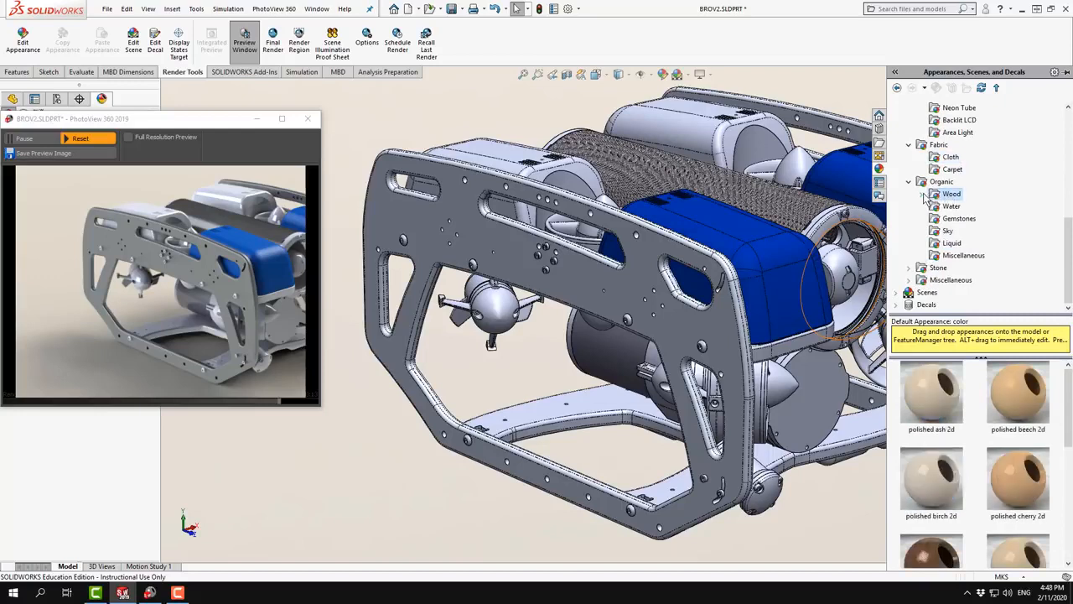
left_click(923, 195)
left_click(963, 146)
left_click(971, 182)
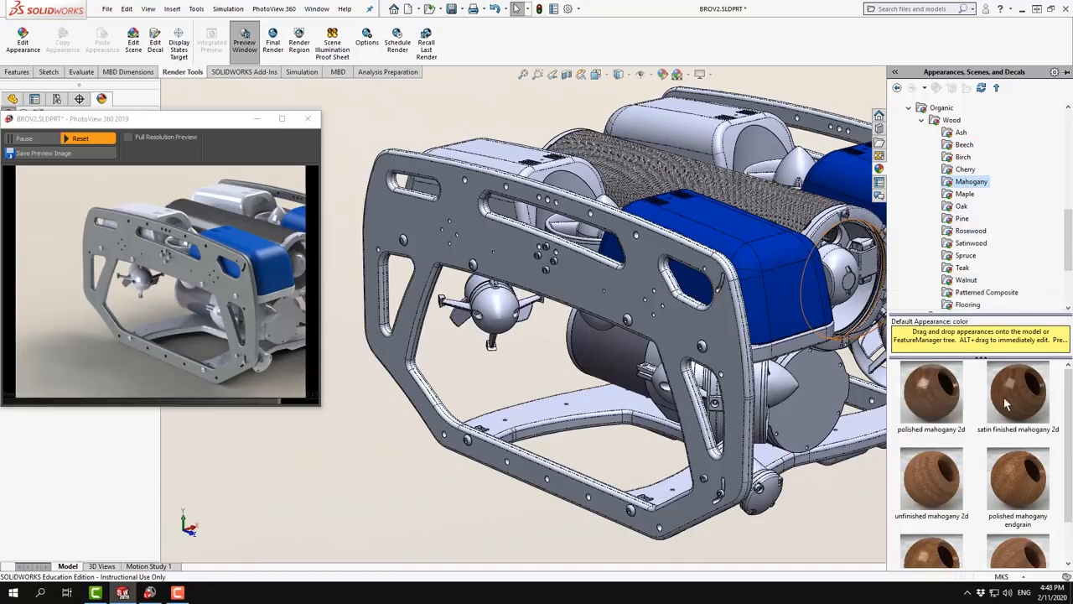
left_click(924, 121)
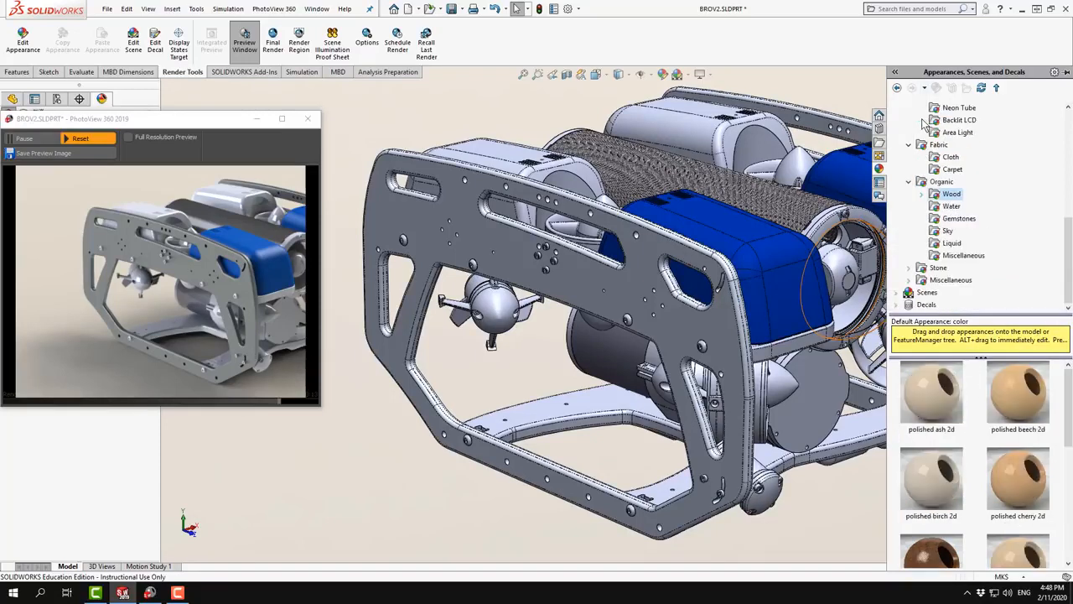
Browse the water, liquid and stoneware appearances and expand the general miscellaneous category.
left_click(951, 206)
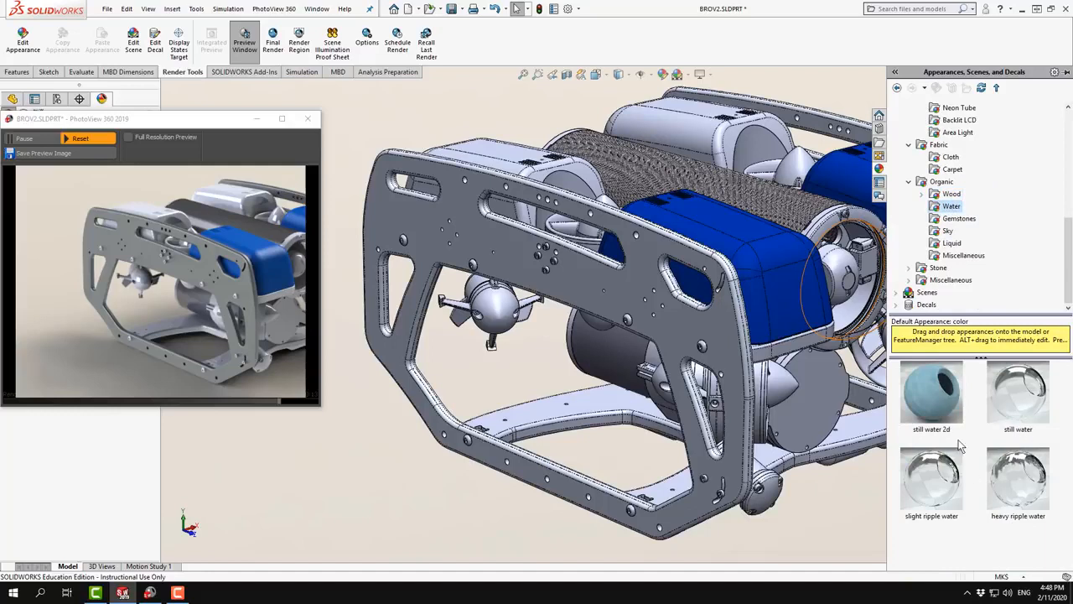
left_click(953, 243)
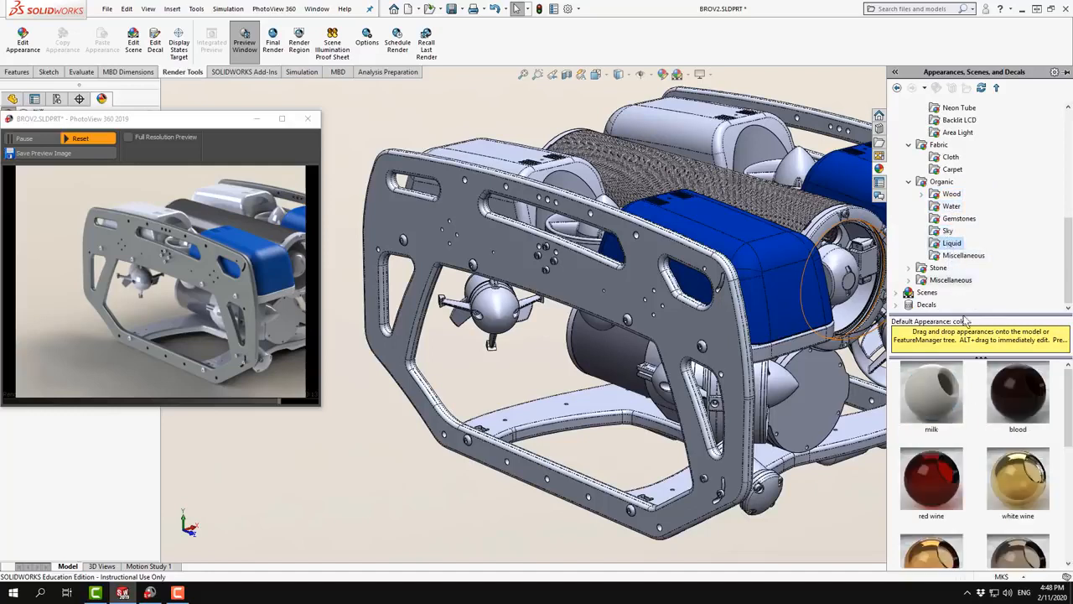
mouse_move(947, 501)
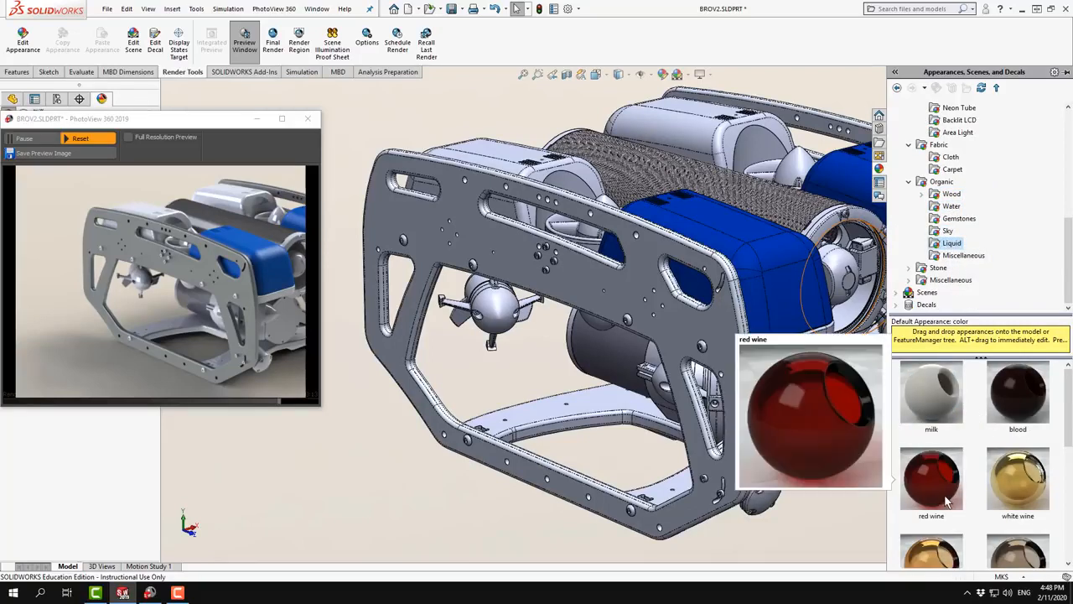
left_click(940, 268)
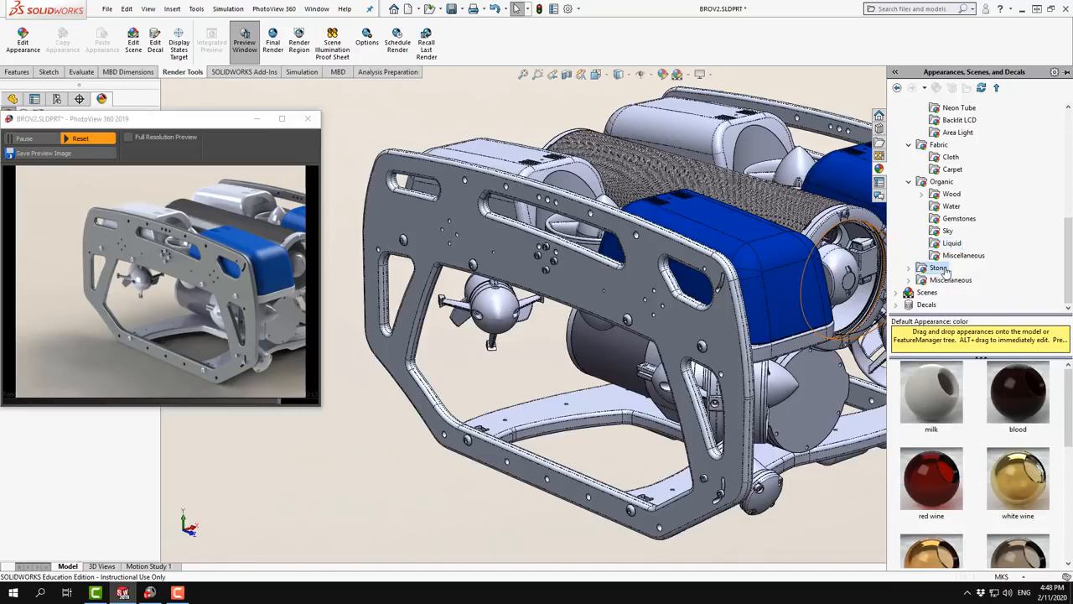
left_click(908, 268)
left_click(956, 255)
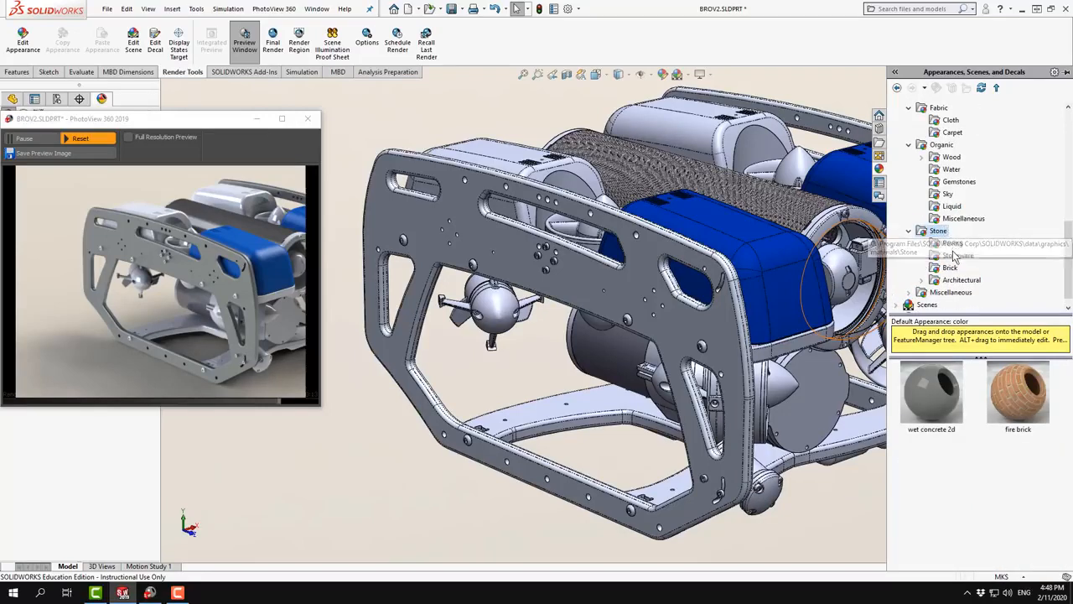
left_click(910, 293)
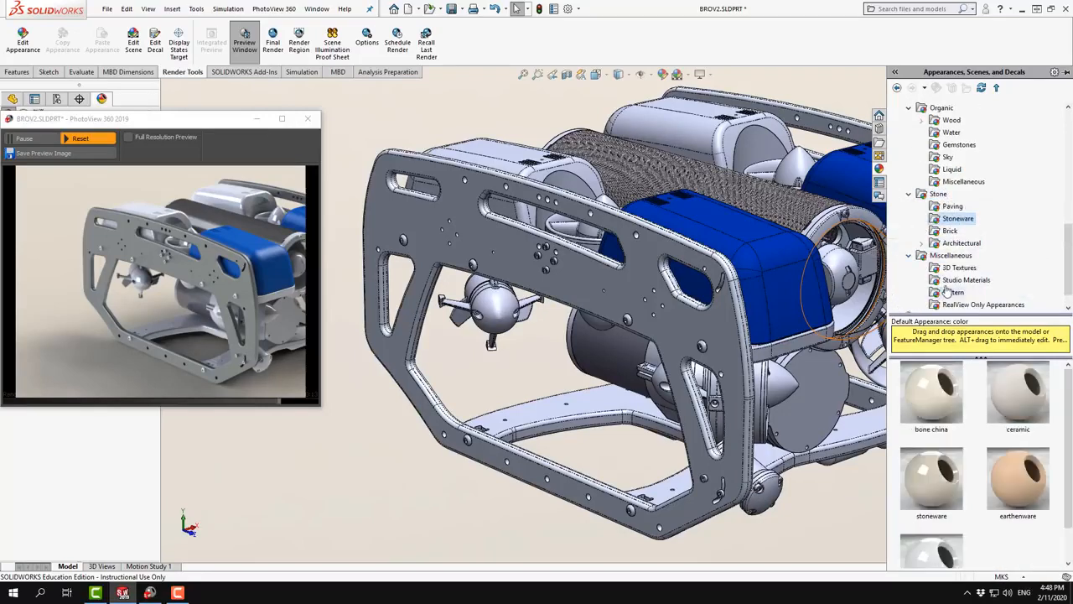
Find the logos decal collection and apply the Decals logo to the outer face of the near side panel.
scroll(958, 289, "down", 1)
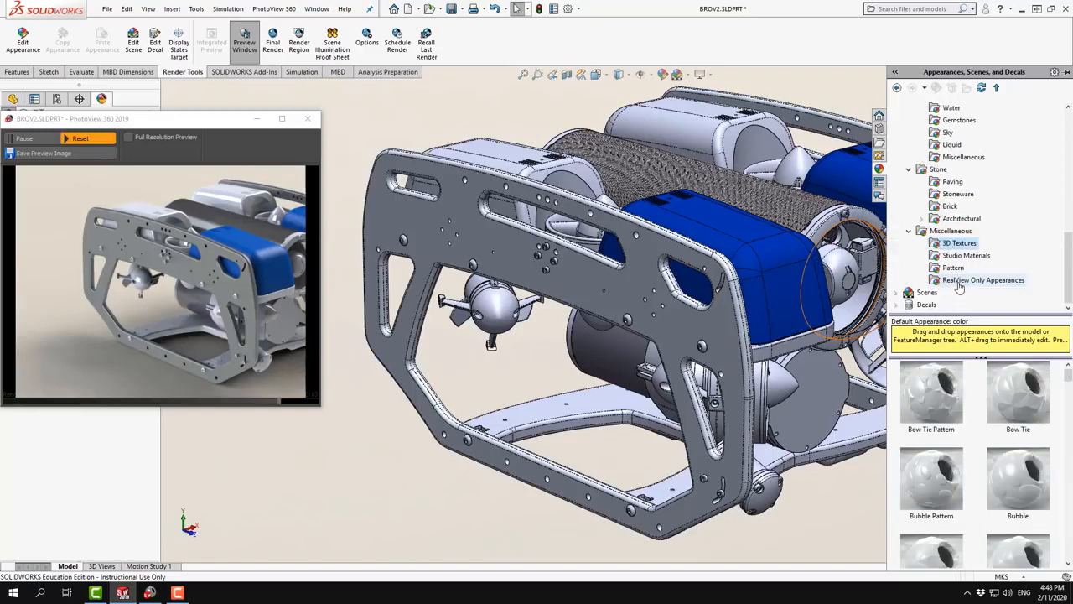
left_click(896, 305)
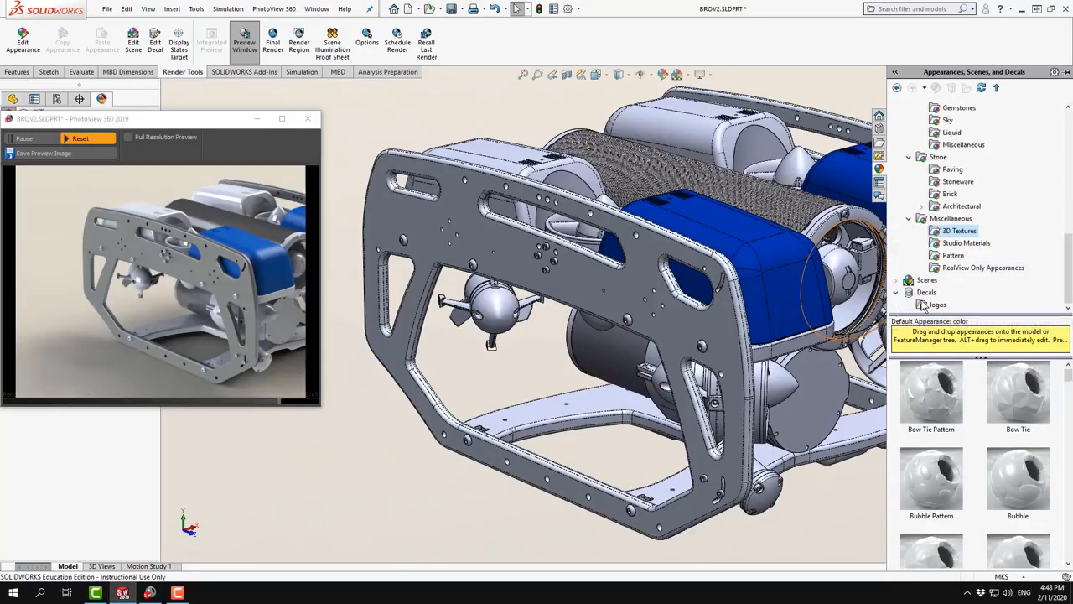
left_click(937, 306)
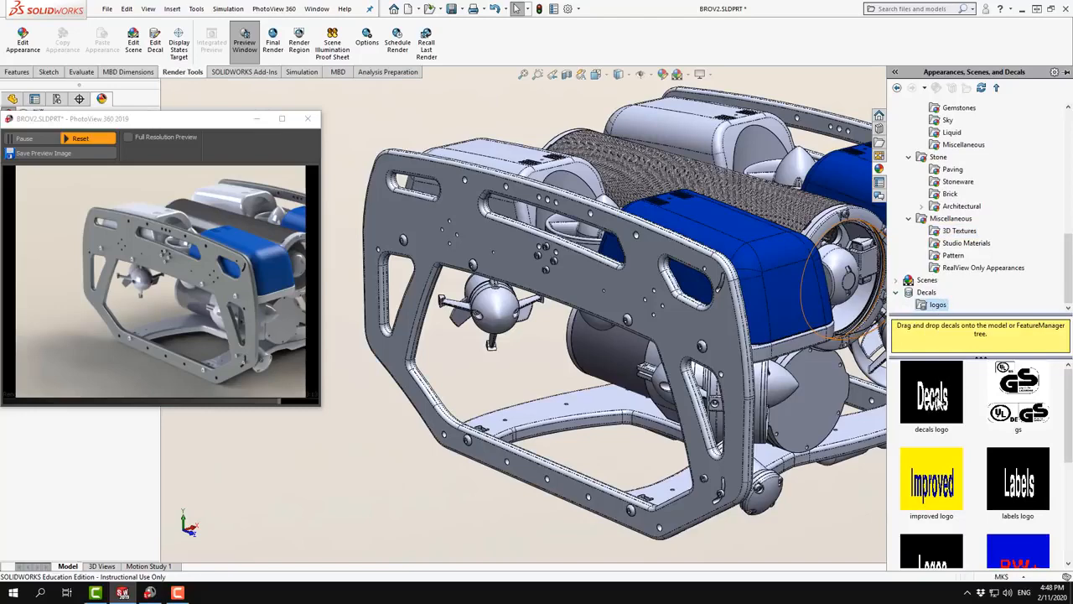
left_click(959, 405)
left_click_drag(941, 401, 401, 224)
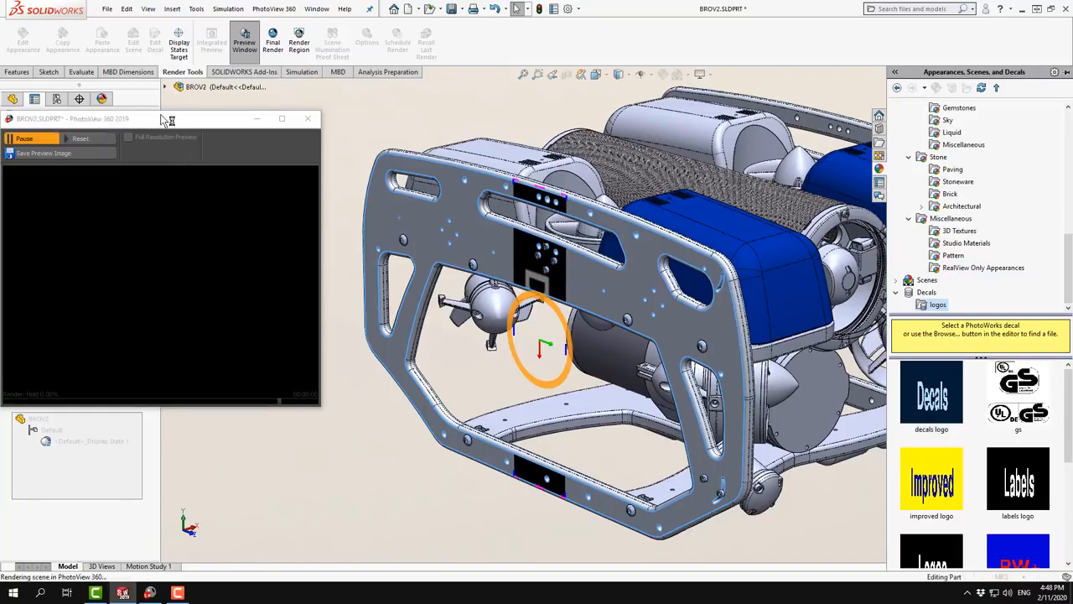
Move the render preview window aside, pause it, and rotate the Decals logo so its text reads along the side panel.
left_click_drag(166, 121, 217, 120)
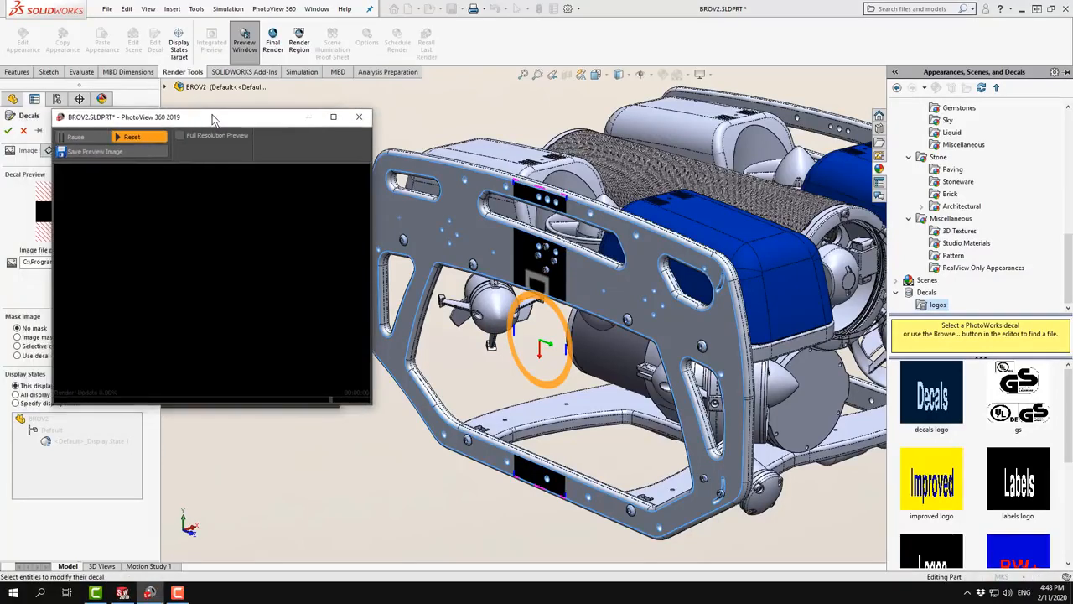
left_click(88, 141)
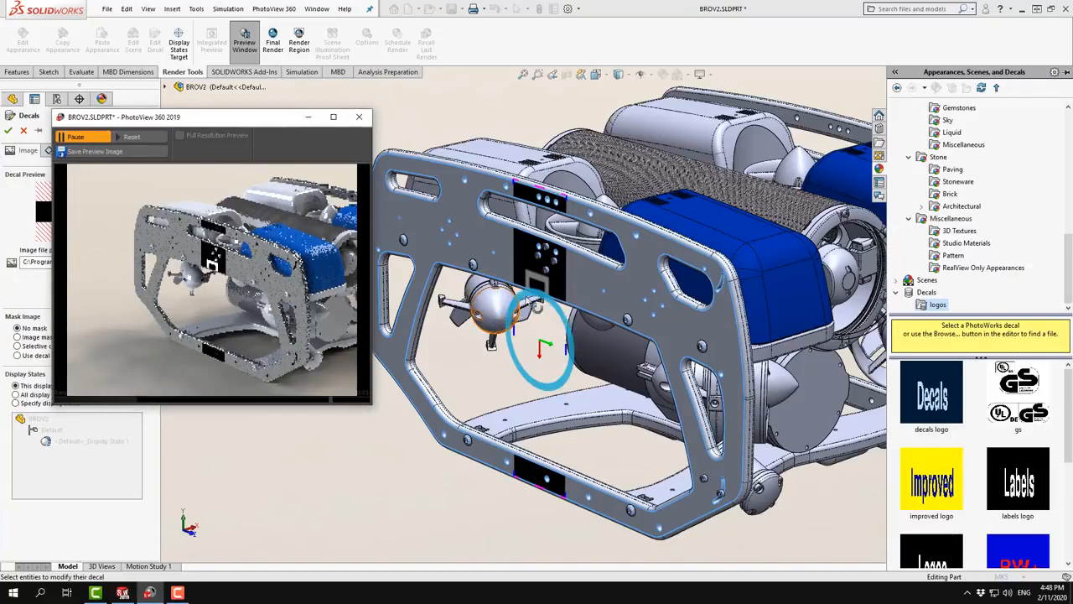
left_click_drag(531, 299, 512, 348)
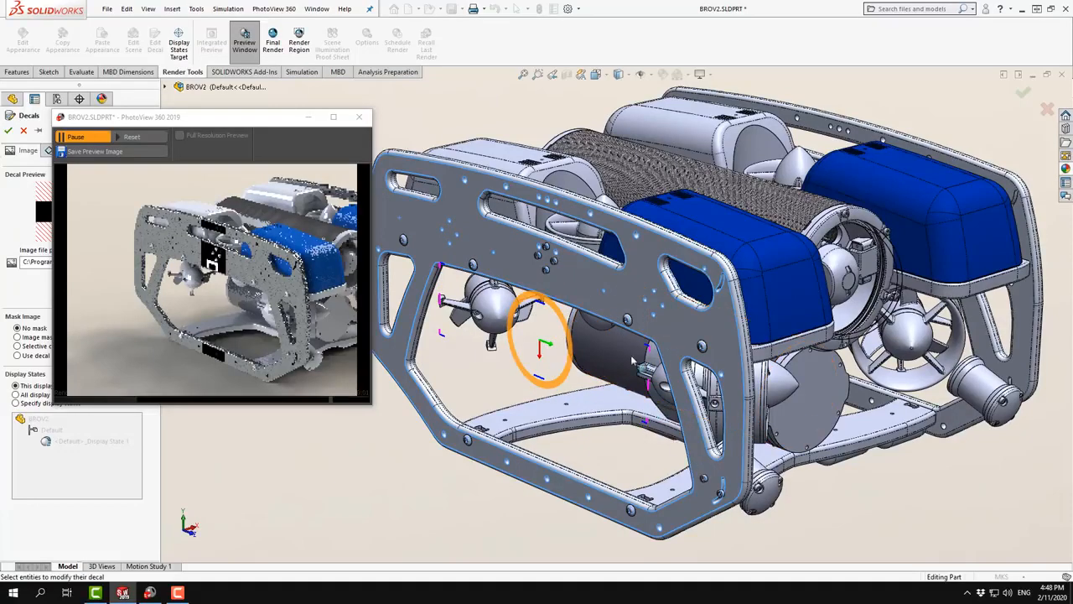
Position the Decals logo below the side panel's long upper slot, shrink it to fit, and move the render preview window.
scroll(606, 376, "down", 2)
scroll(595, 376, "up", 5)
scroll(541, 362, "down", 1)
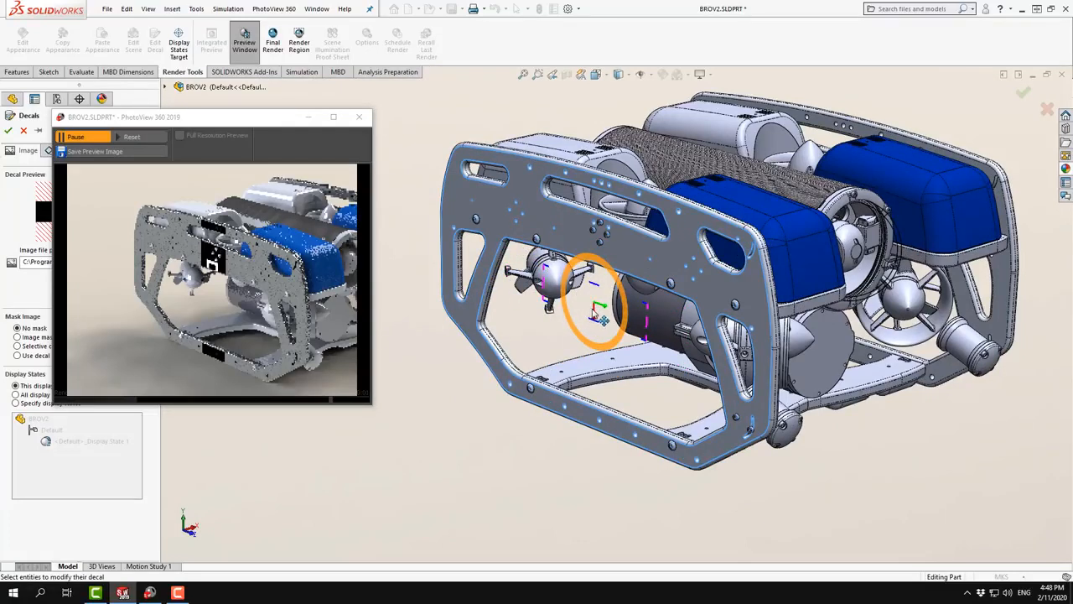
left_click_drag(601, 320, 615, 245)
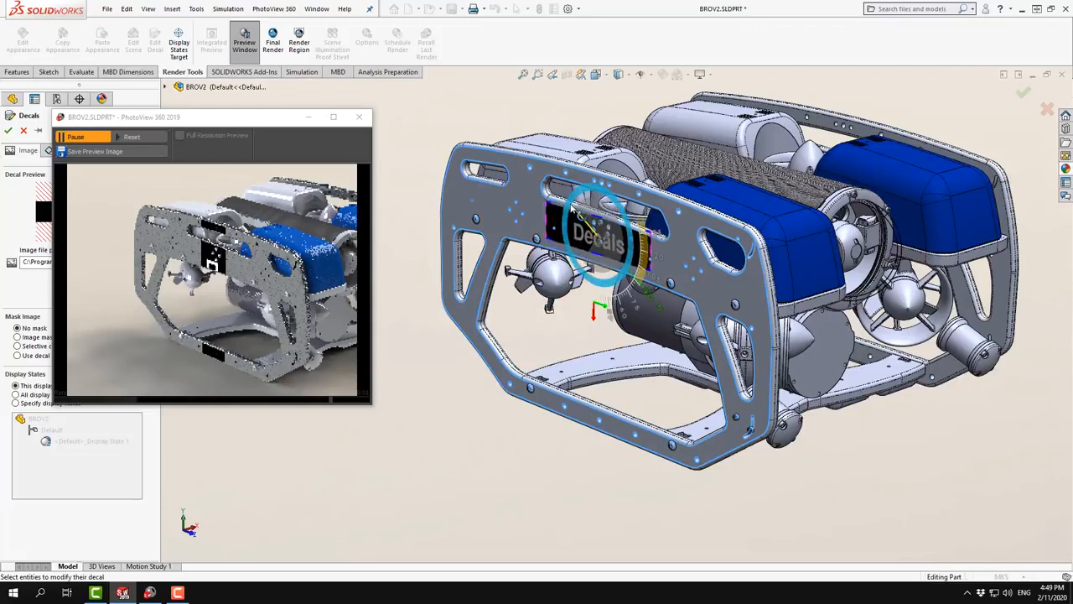
left_click_drag(547, 239, 593, 249)
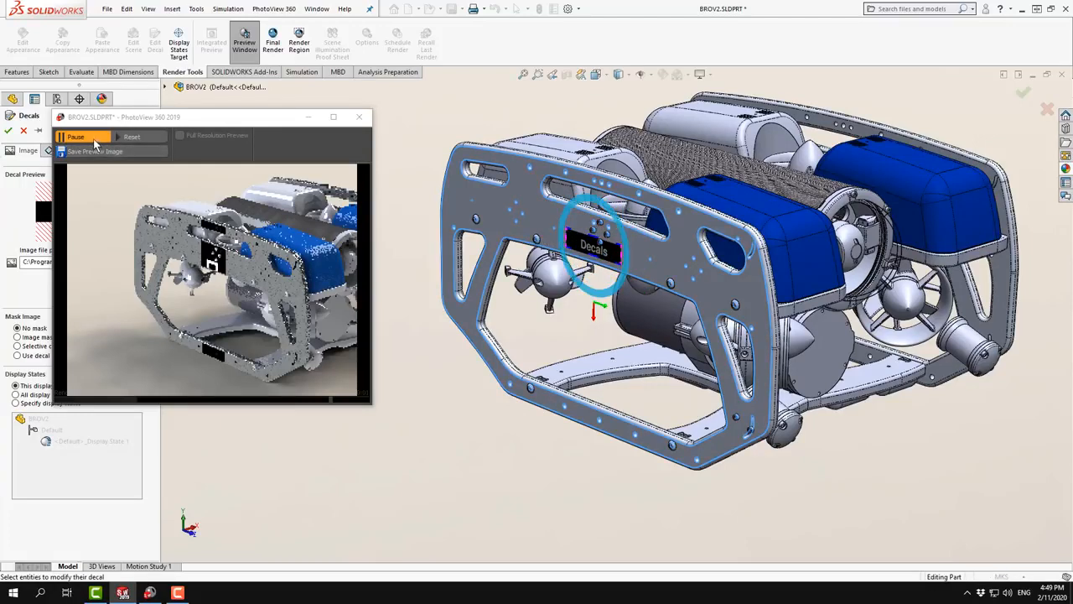
left_click(159, 118)
left_click_drag(160, 118, 295, 134)
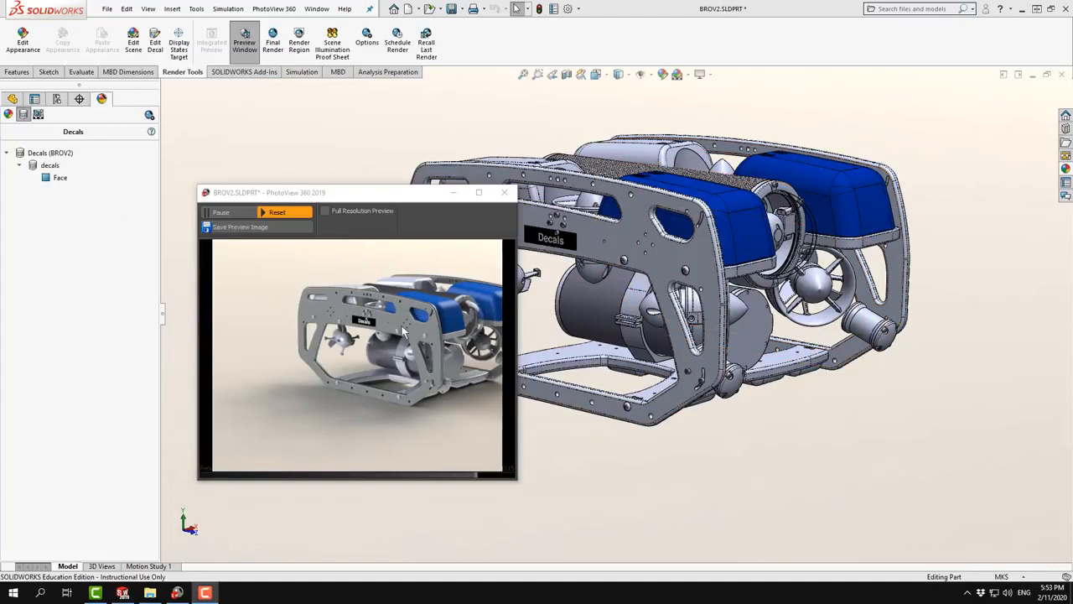
Browse the decal library and apply the red SOLIDWORKS logo to the near side panel's outer face.
left_click(1065, 171)
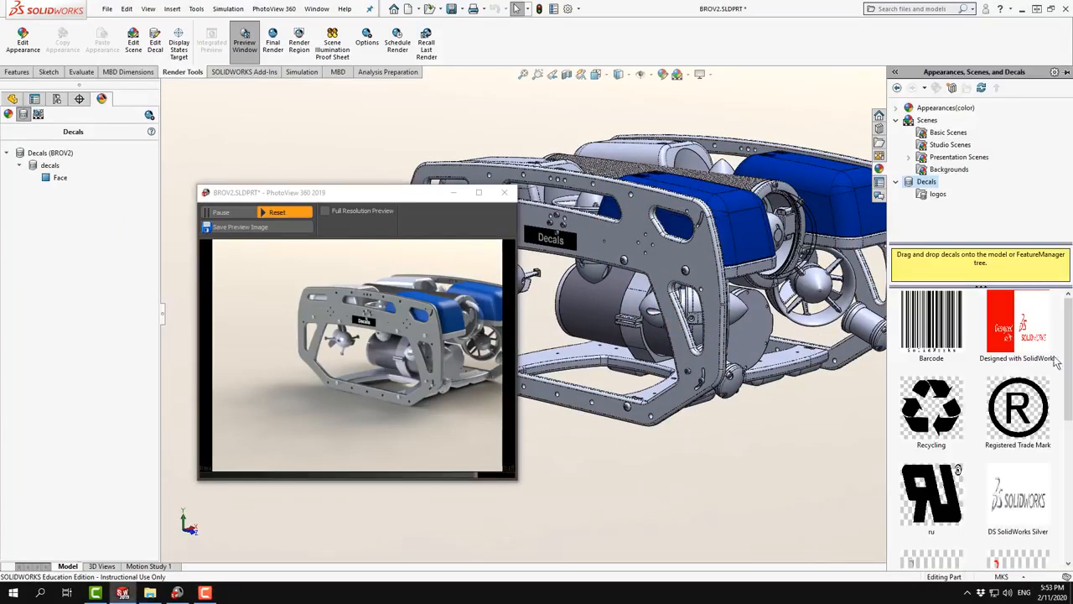
mouse_move(1057, 361)
left_mouse_down()
mouse_move(1060, 483)
mouse_move(1060, 369)
left_mouse_up()
left_click(1023, 408)
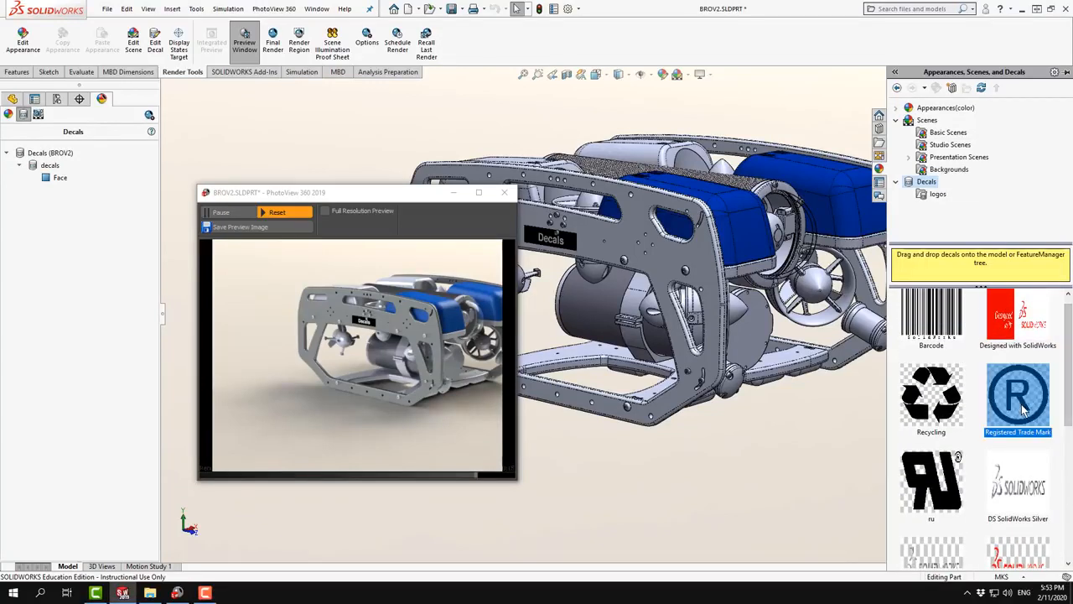
mouse_move(1023, 409)
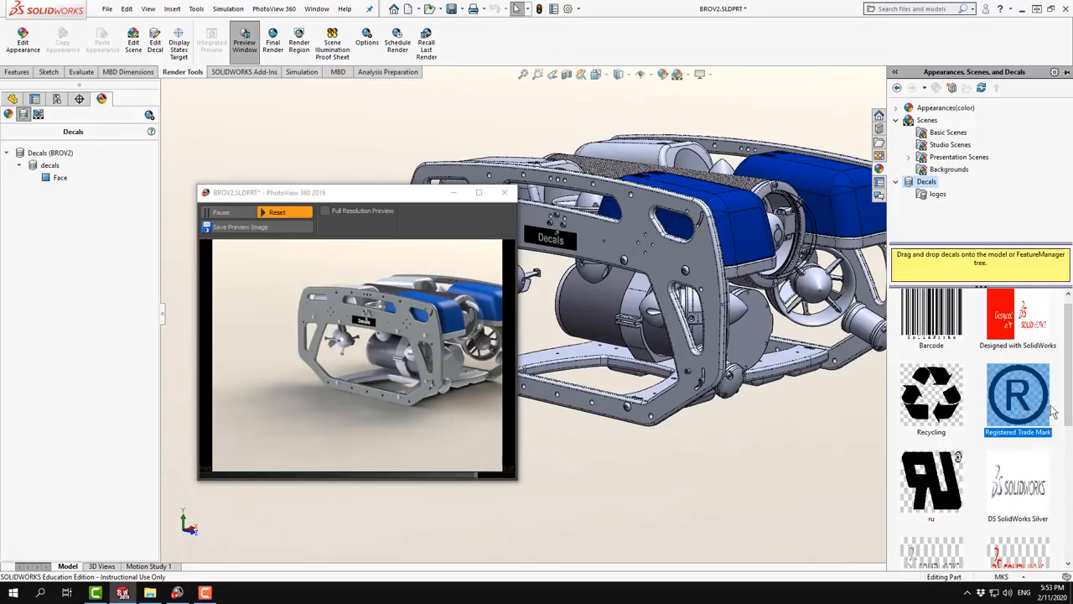
left_click_drag(1063, 384, 624, 260)
left_click(1043, 453)
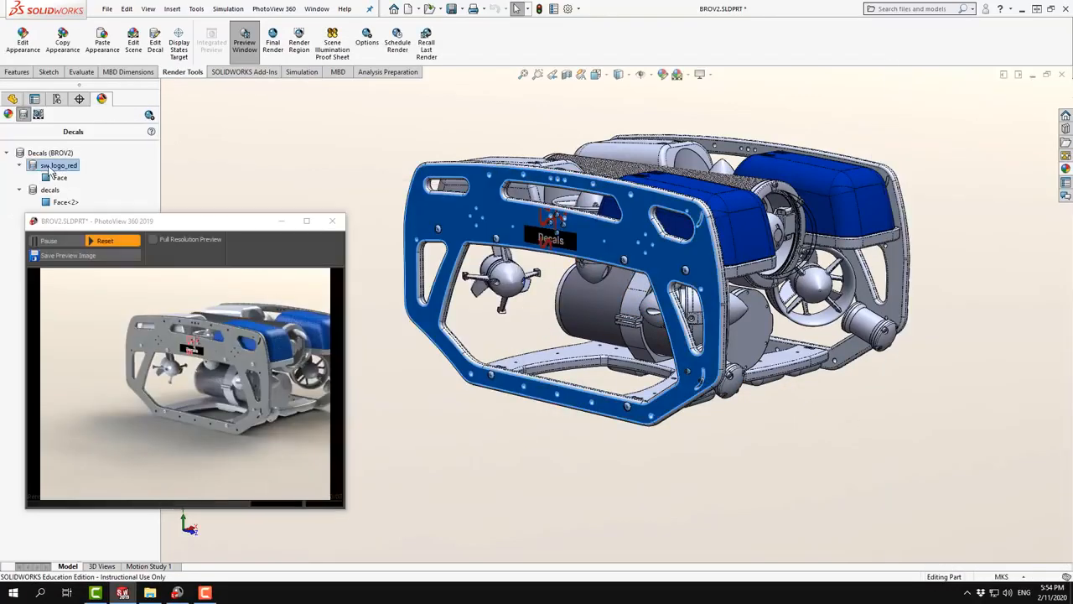
Rotate and shrink the red SOLIDWORKS logo and place it below the small upper slot at the side panel's end.
double_click(551, 239)
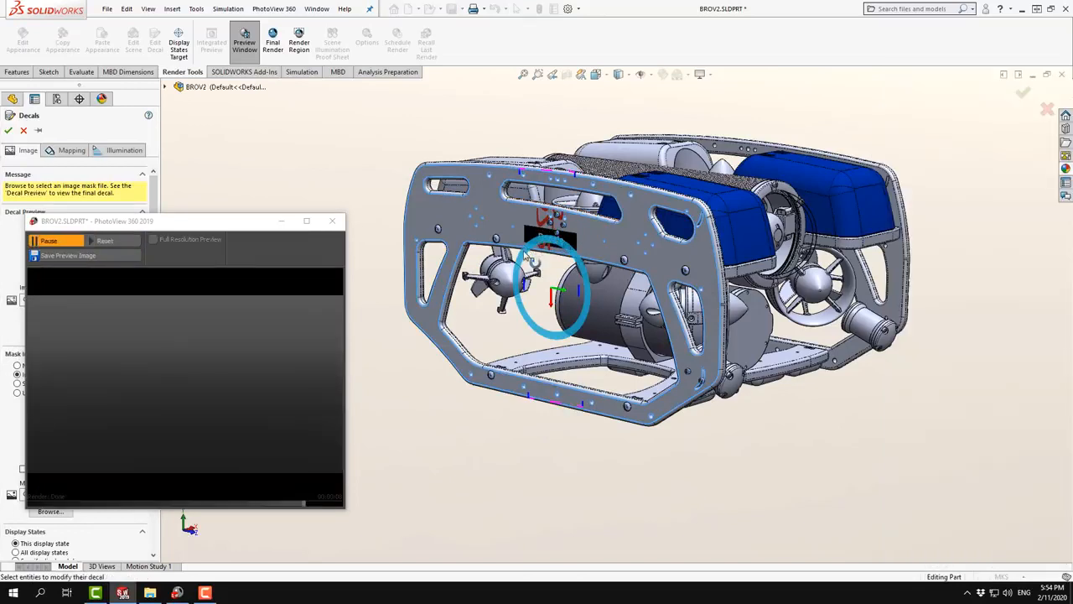
left_click_drag(534, 261, 532, 315)
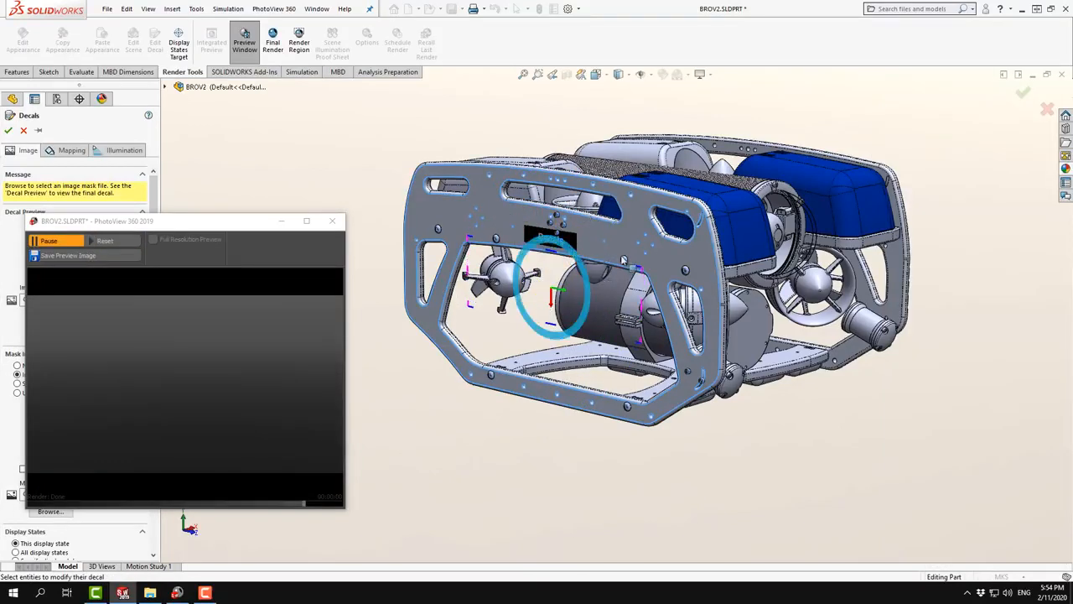
left_click_drag(637, 267, 573, 203)
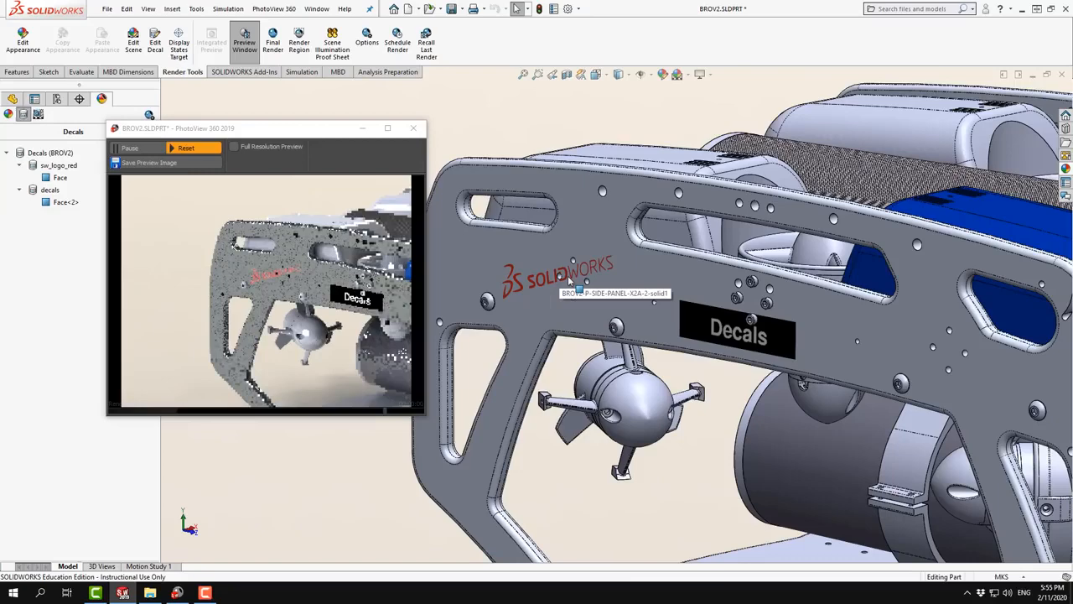
scroll(568, 275, "down", 2)
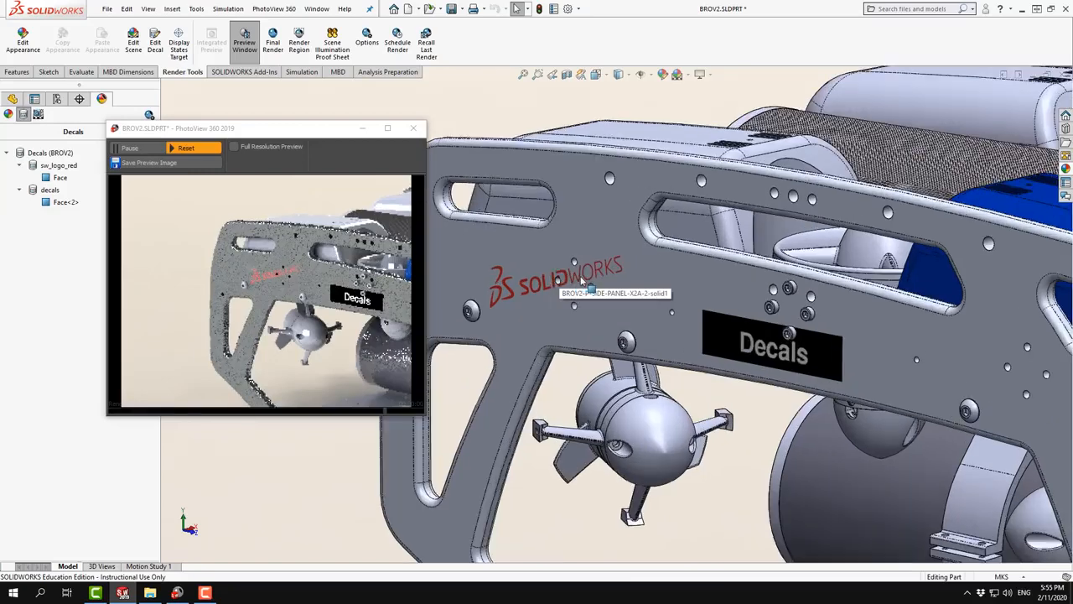
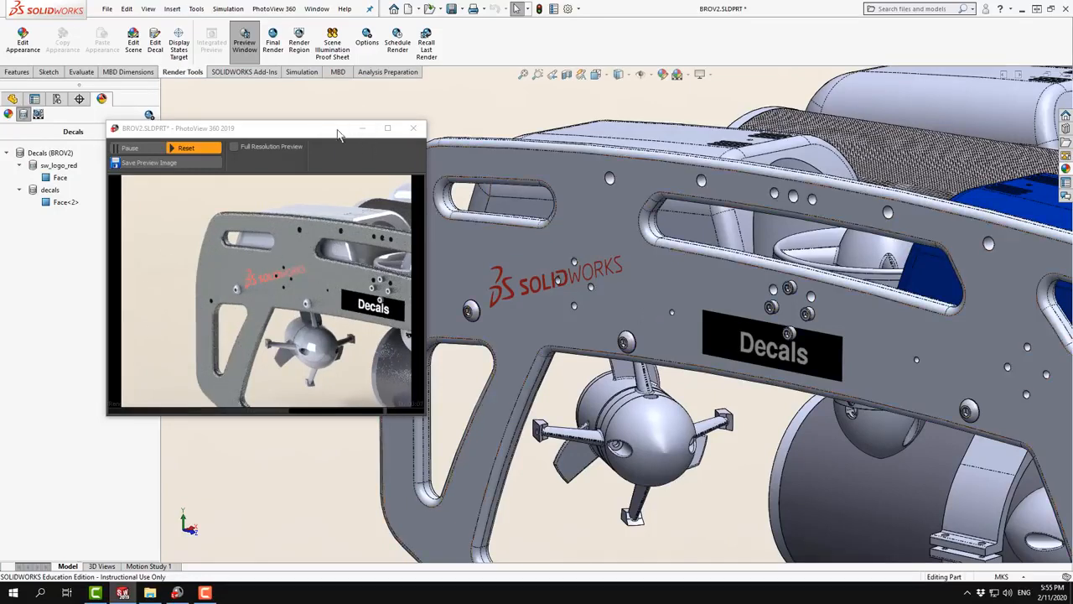
Pause the render preview and open Motion Study 1, keeping the preview window clear of the timeline.
left_click(147, 149)
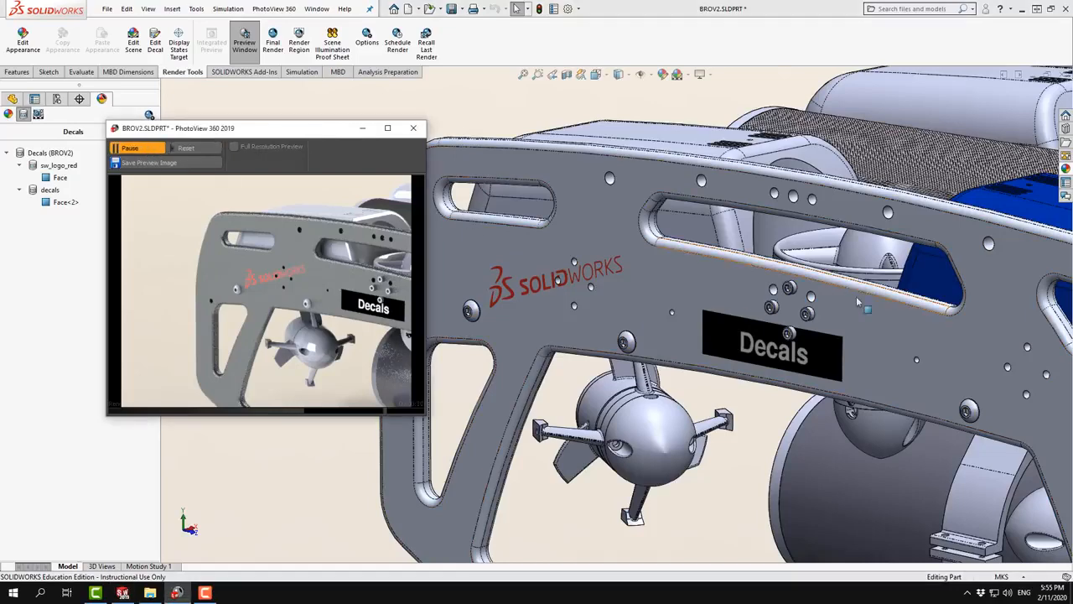
left_click(21, 102)
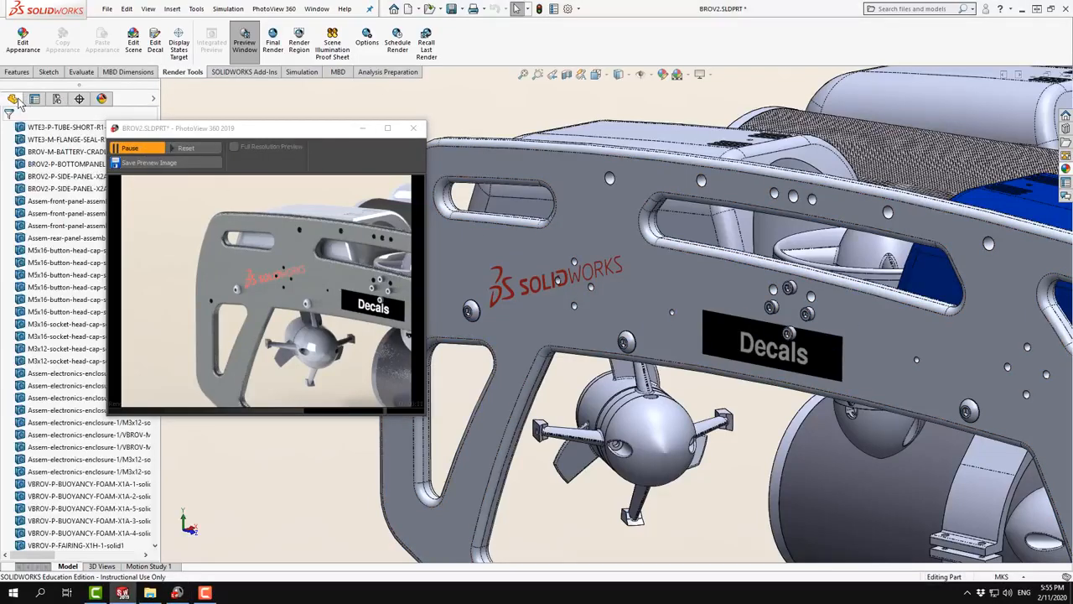
scroll(807, 424, "up", 3)
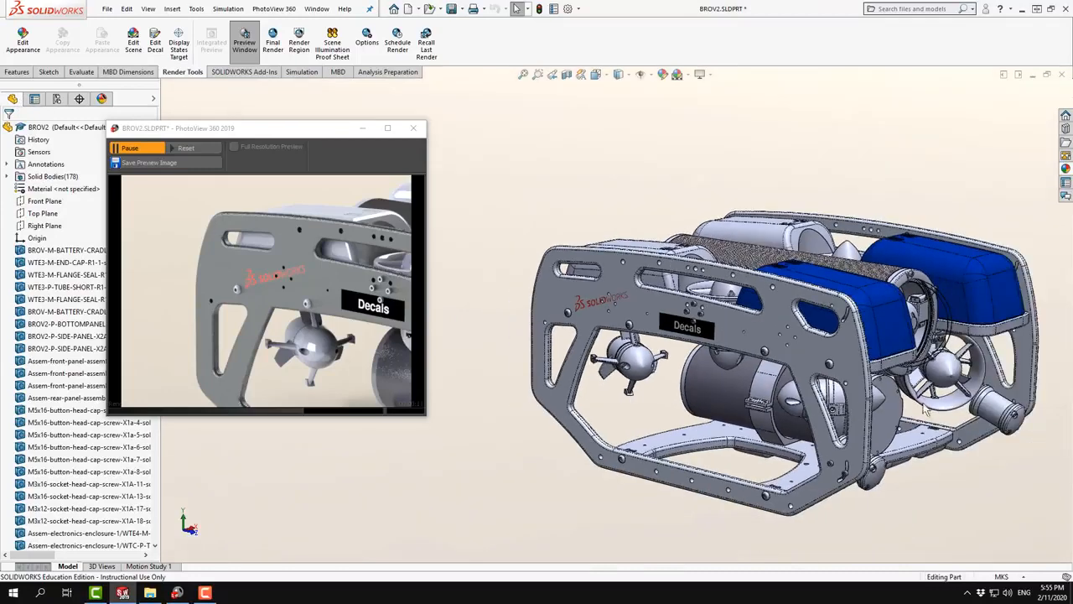
scroll(927, 382, "down", 1)
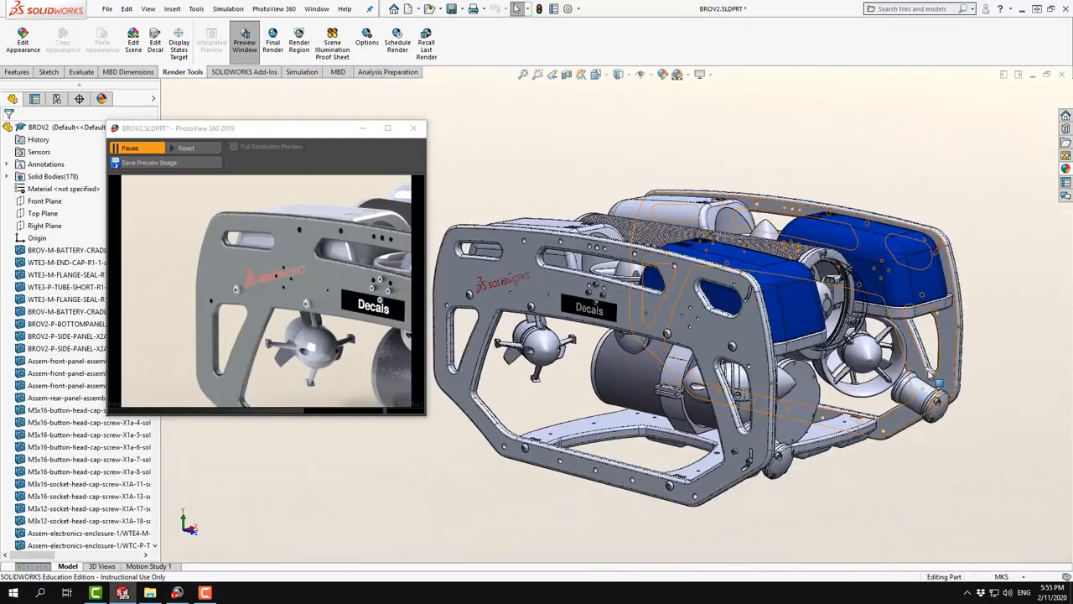
left_click(150, 566)
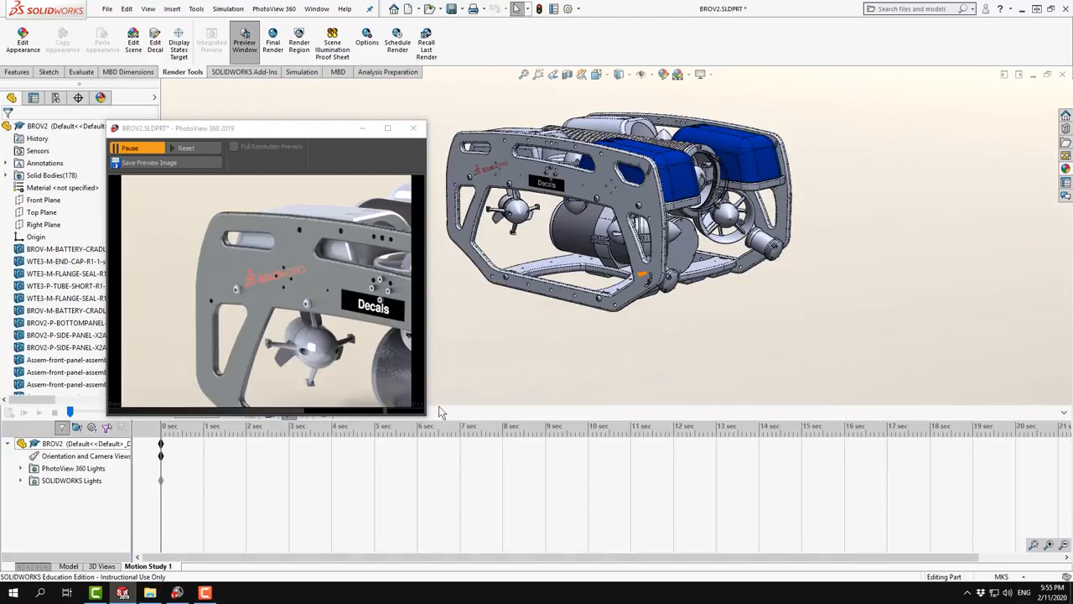
left_click_drag(285, 130, 264, 74)
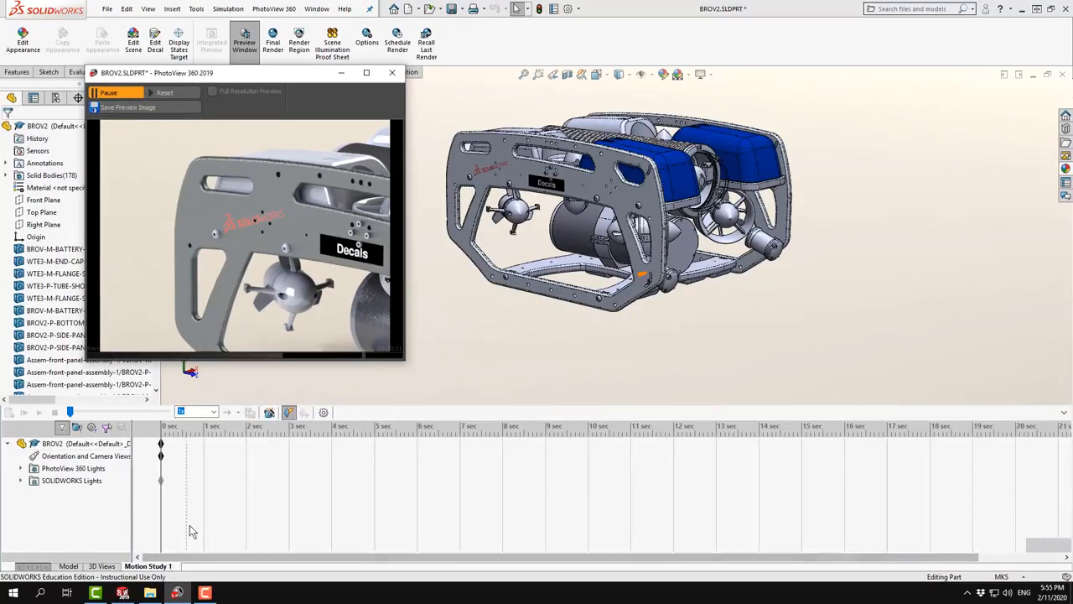
Create a rotate-model animation with 1 clockwise rotation about the Y-axis, lasting 10 seconds from start time 0.
left_click(268, 413)
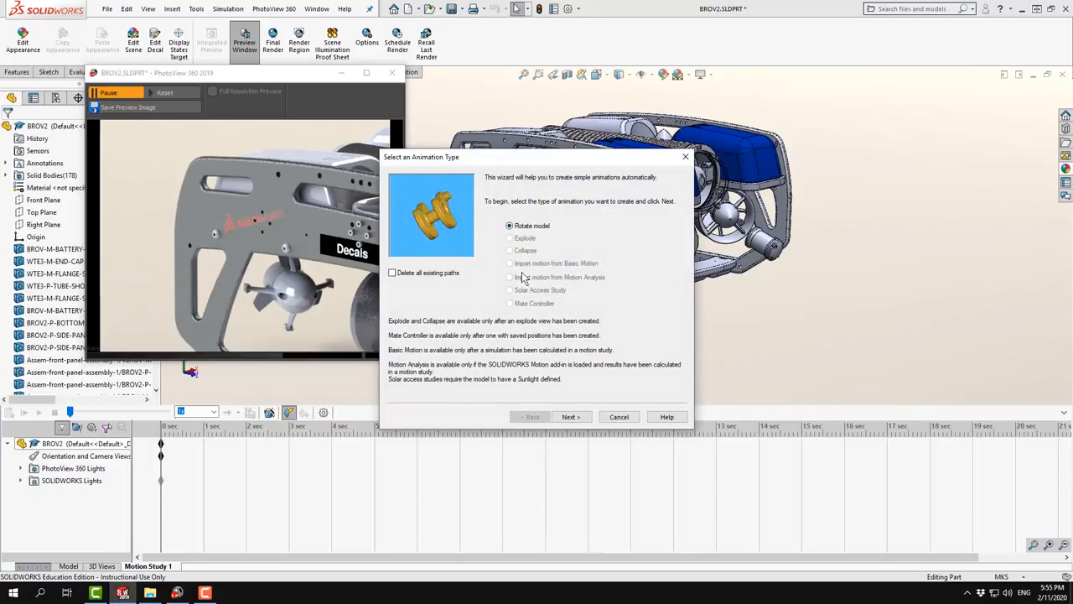
left_click(573, 418)
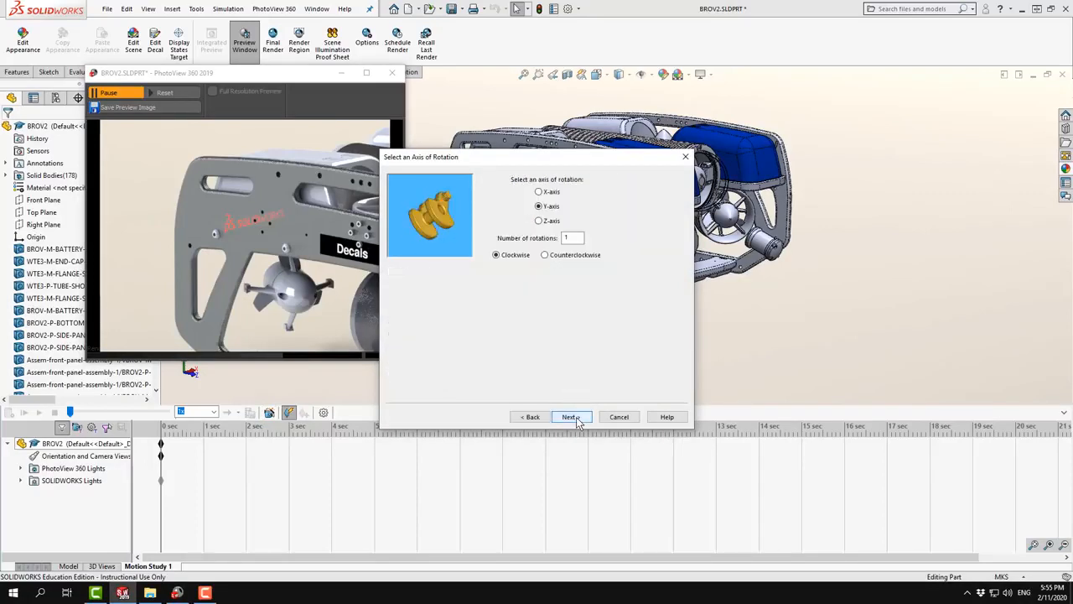
left_click(576, 418)
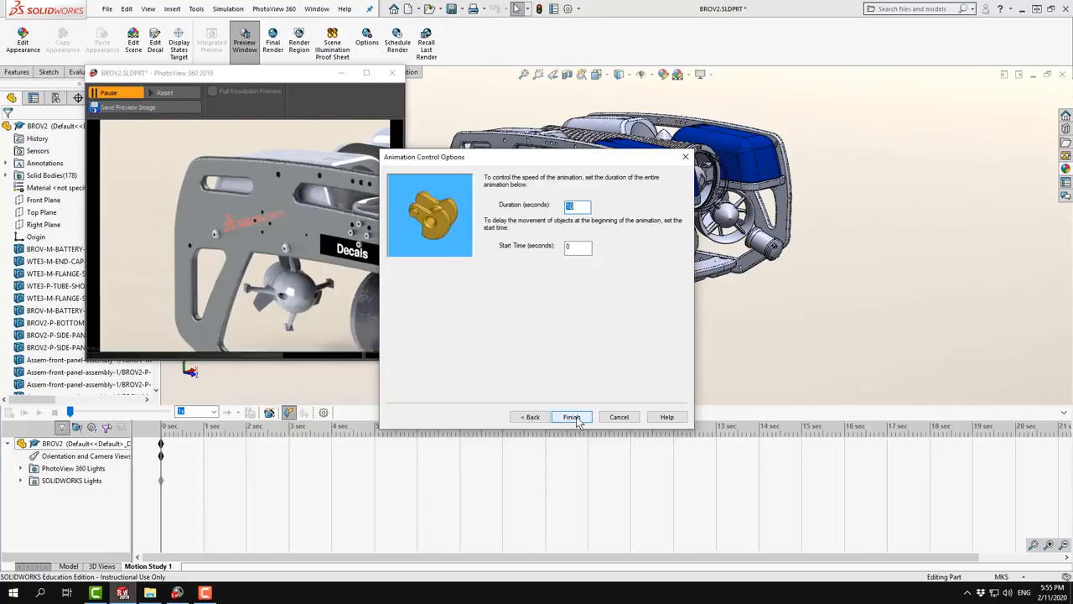
left_click(575, 419)
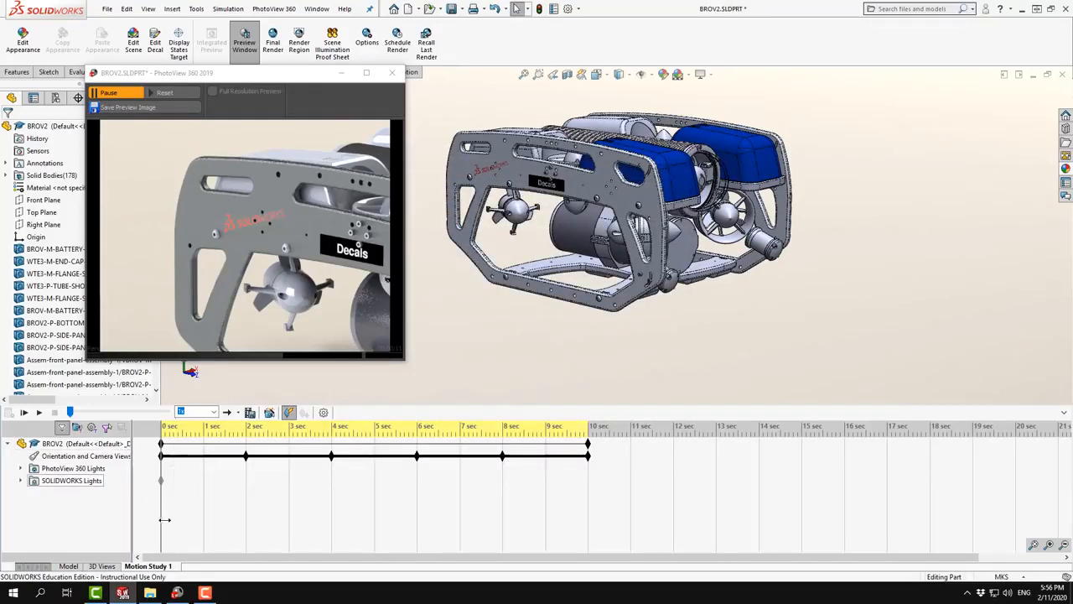
Play the rotation animation, stop it at about 4 seconds, and close the render preview window.
left_click(39, 413)
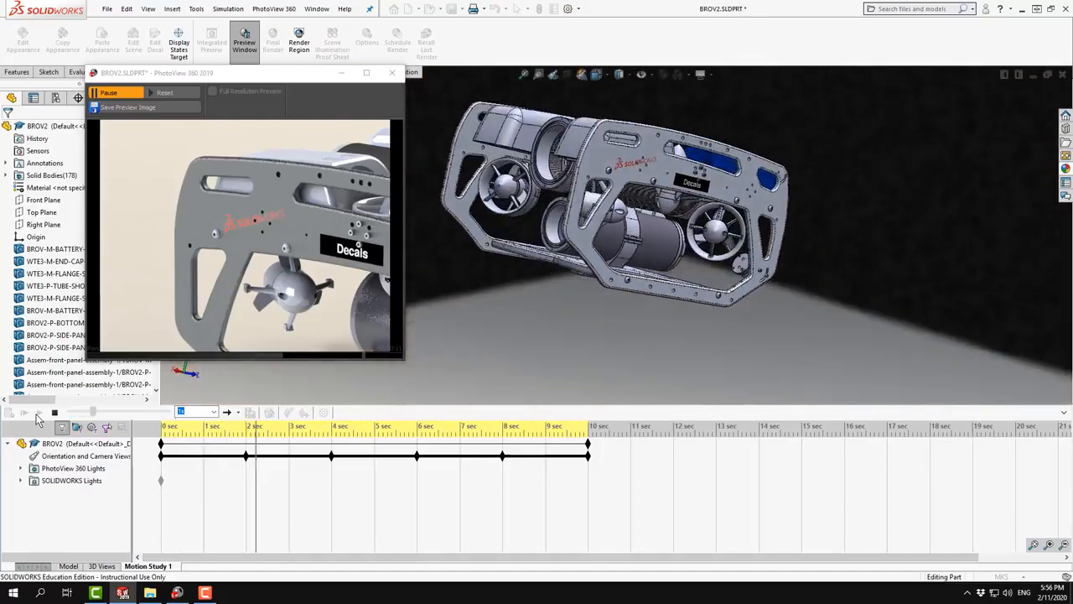
left_click(54, 413)
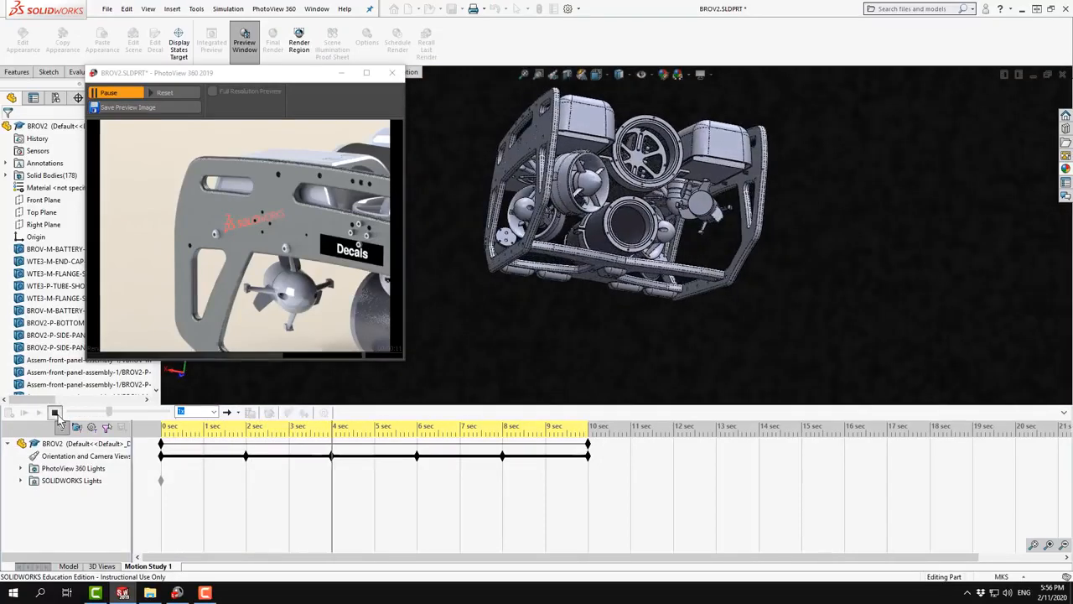
left_click_drag(398, 352, 341, 295)
left_click(327, 72)
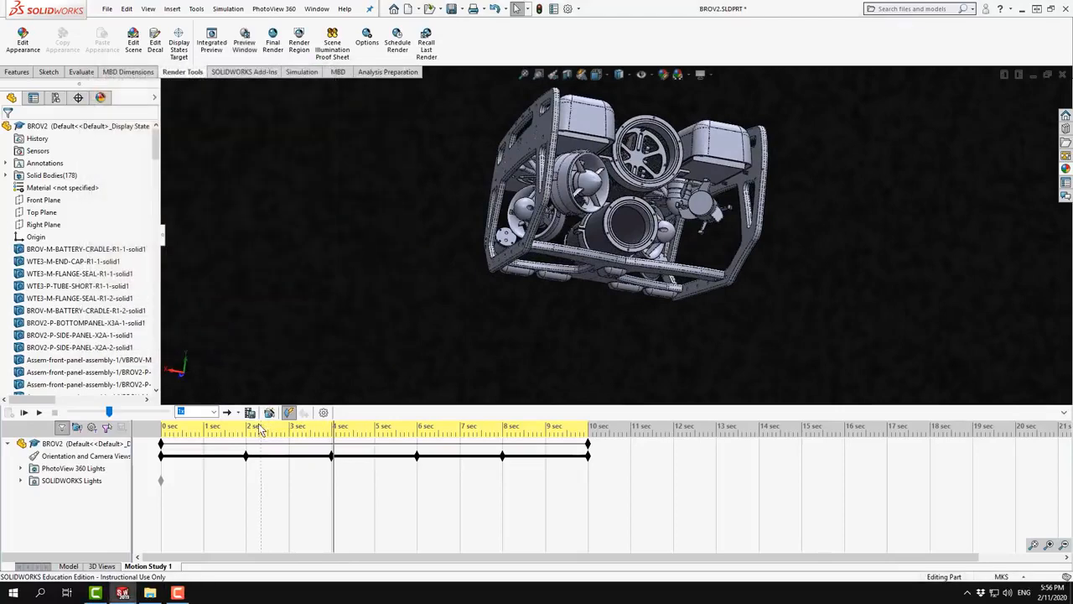
Start saving the animation to a file, choosing the PhotoView 360 renderer and the MP4 video format.
left_click(252, 419)
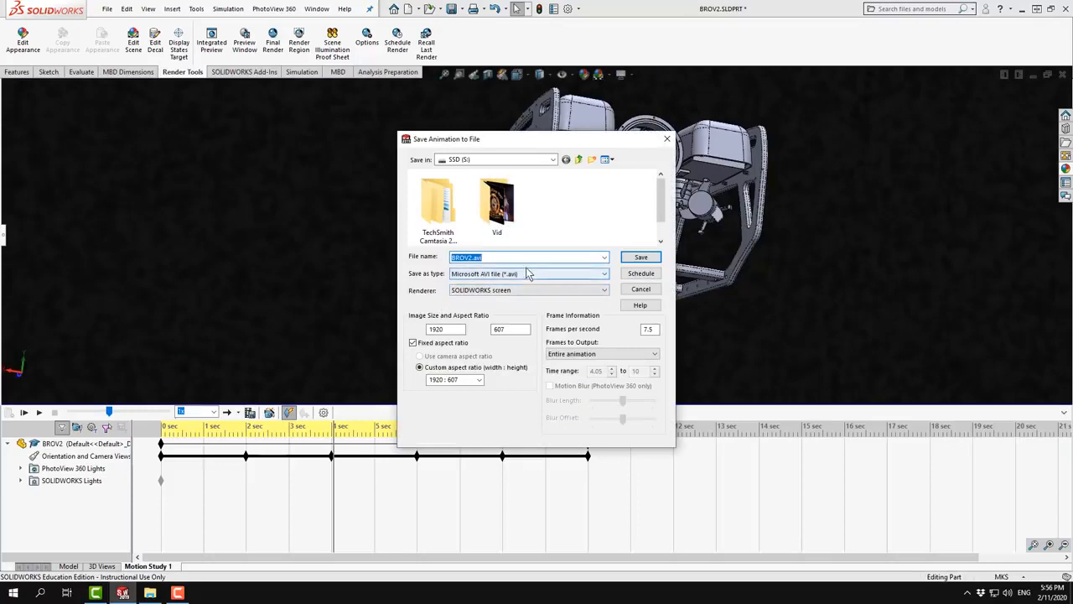
left_click(507, 290)
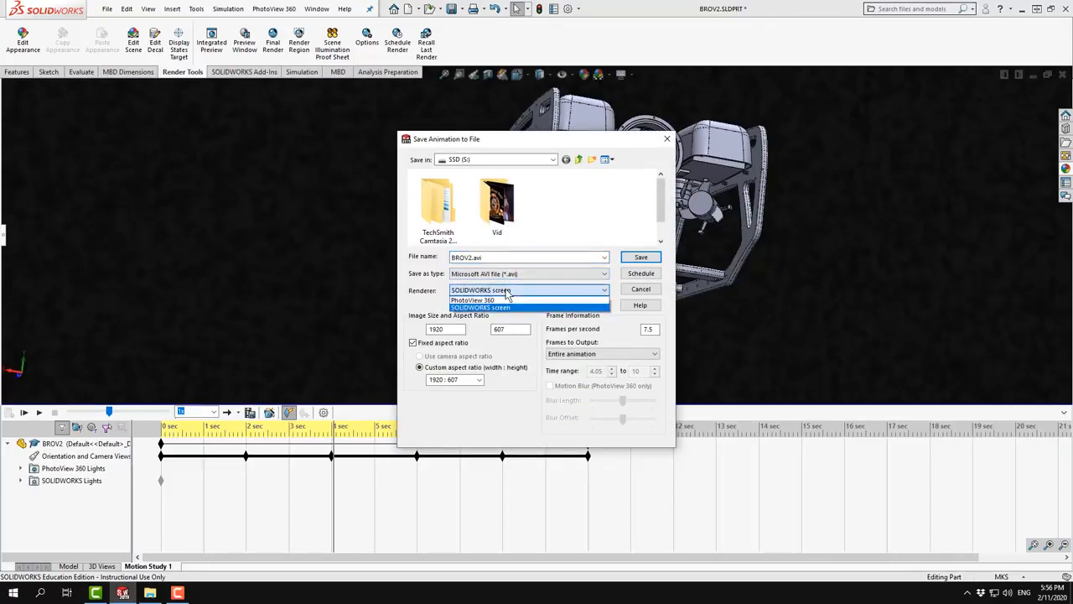
left_click(493, 300)
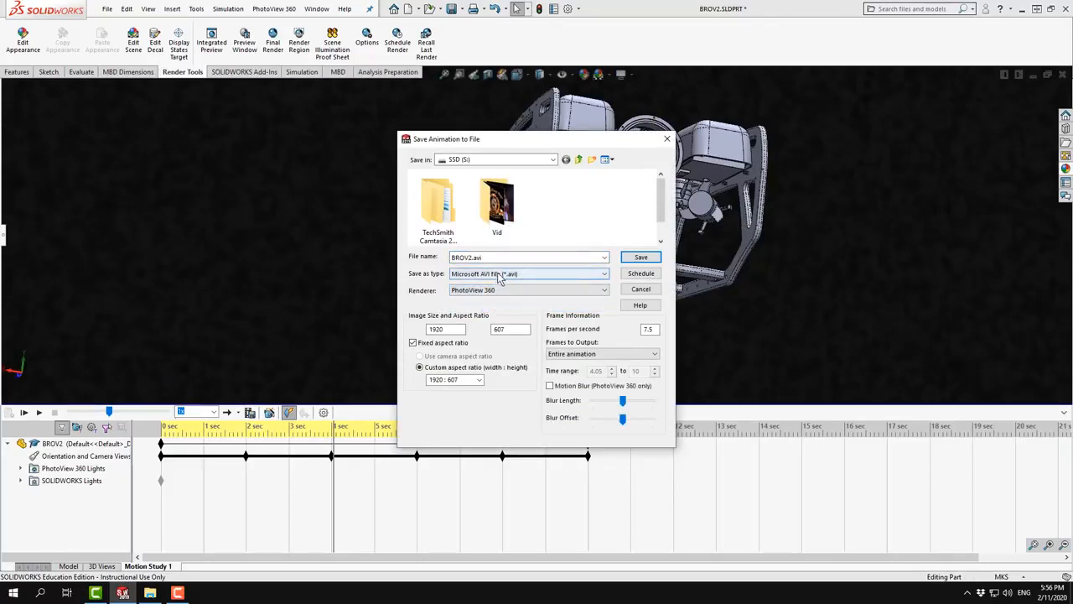
left_click(502, 277)
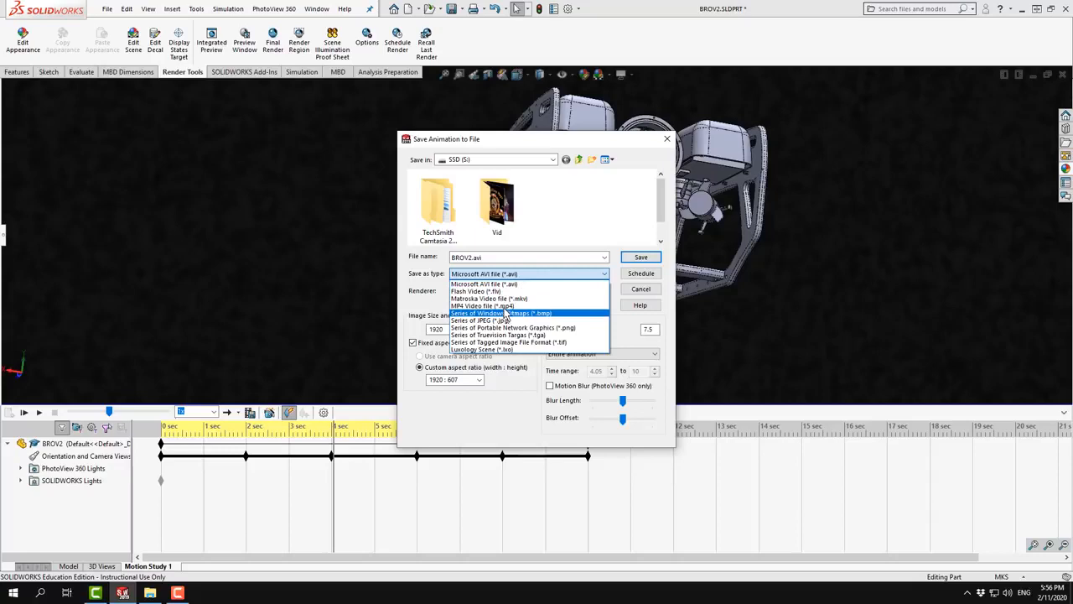
left_click(503, 305)
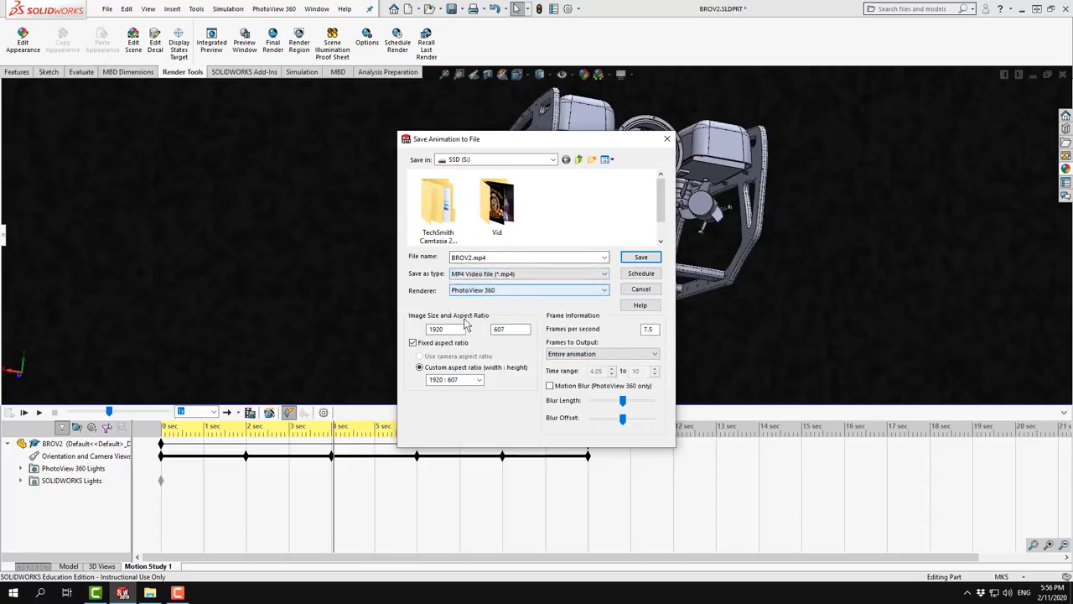
Enter an image size of 1280 by 720 for the animation export, and dismiss the export settings without saving.
left_click_drag(453, 328, 411, 328)
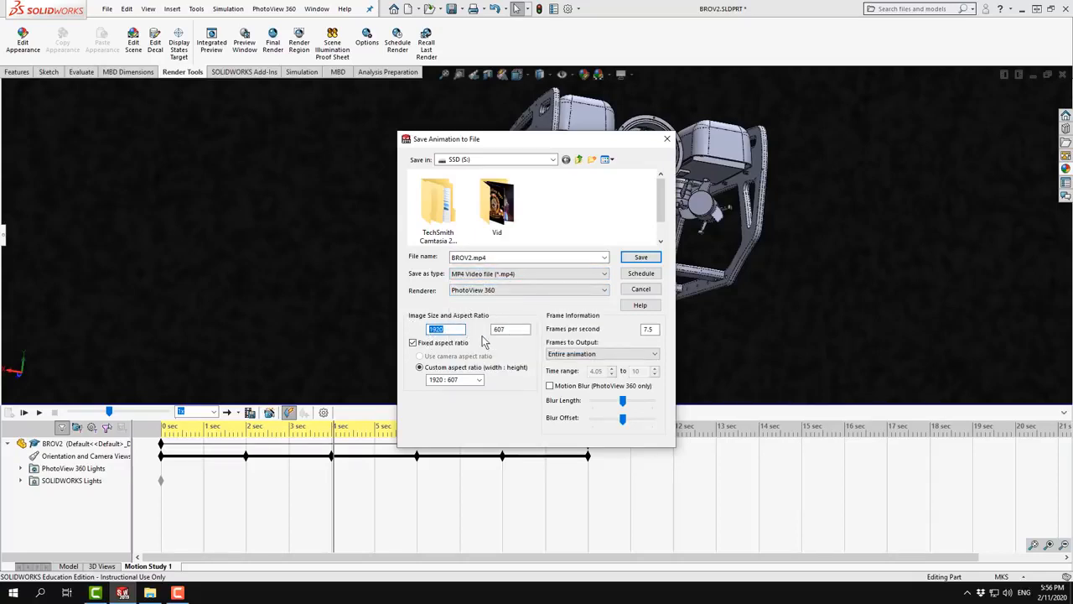
type("12")
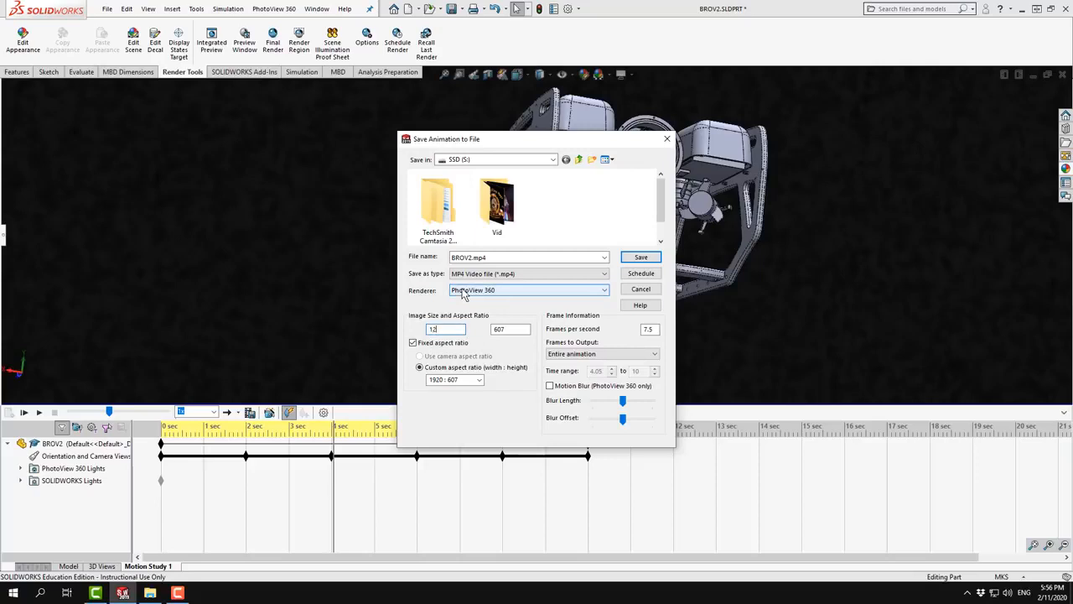
type("80")
key("Tab")
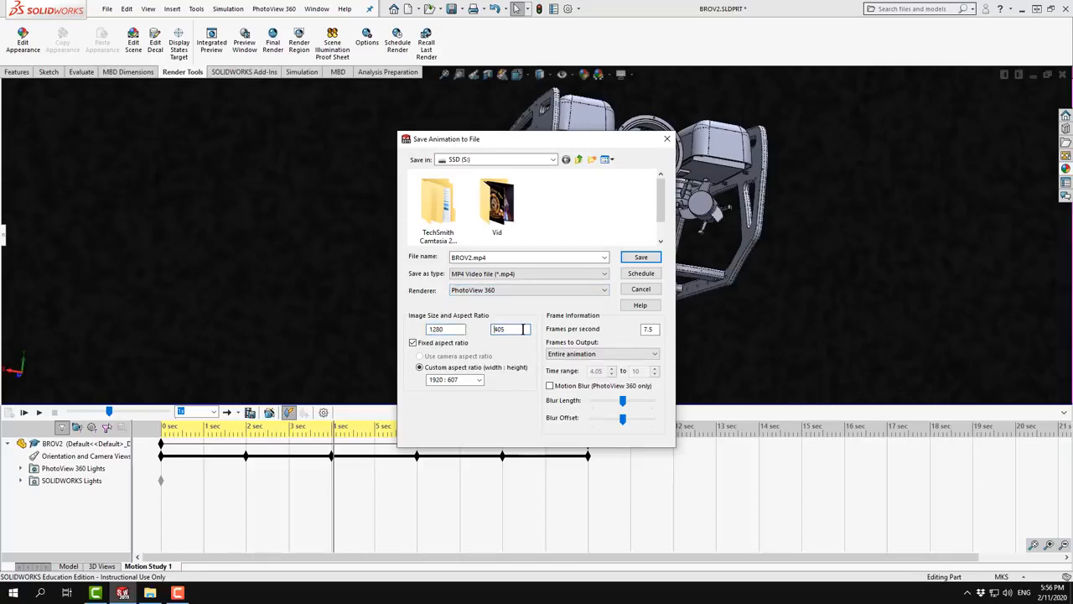
left_click_drag(524, 329, 492, 334)
type("720")
left_click(665, 141)
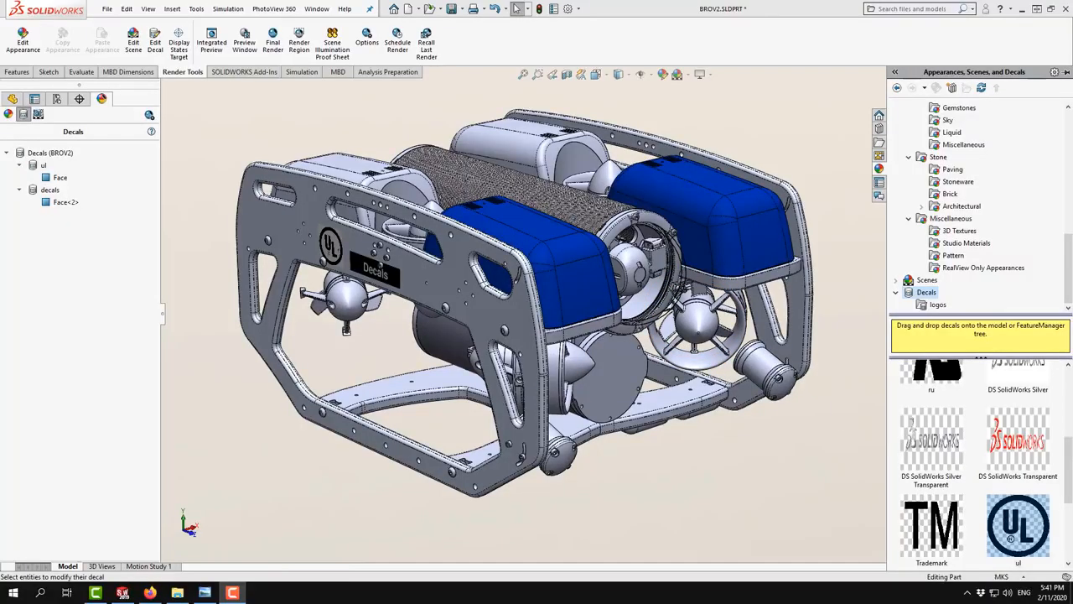
Minimise the modelling window, enlarge the PhotoV_Gear.png picture to examine the partially rendered gear assembly, and close the picture viewer.
left_click(1021, 12)
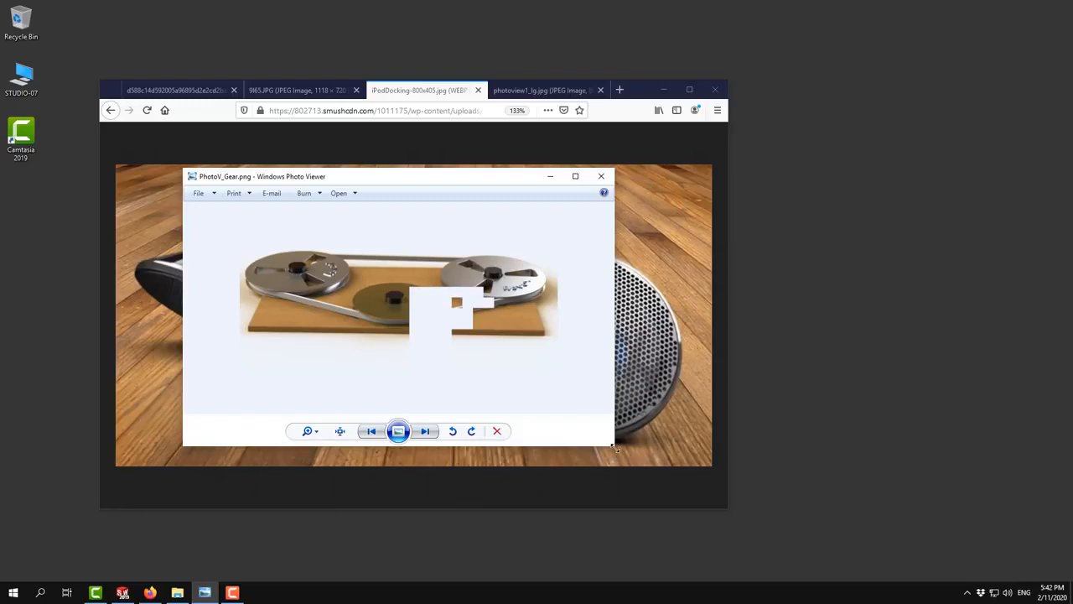
left_click_drag(617, 449, 690, 489)
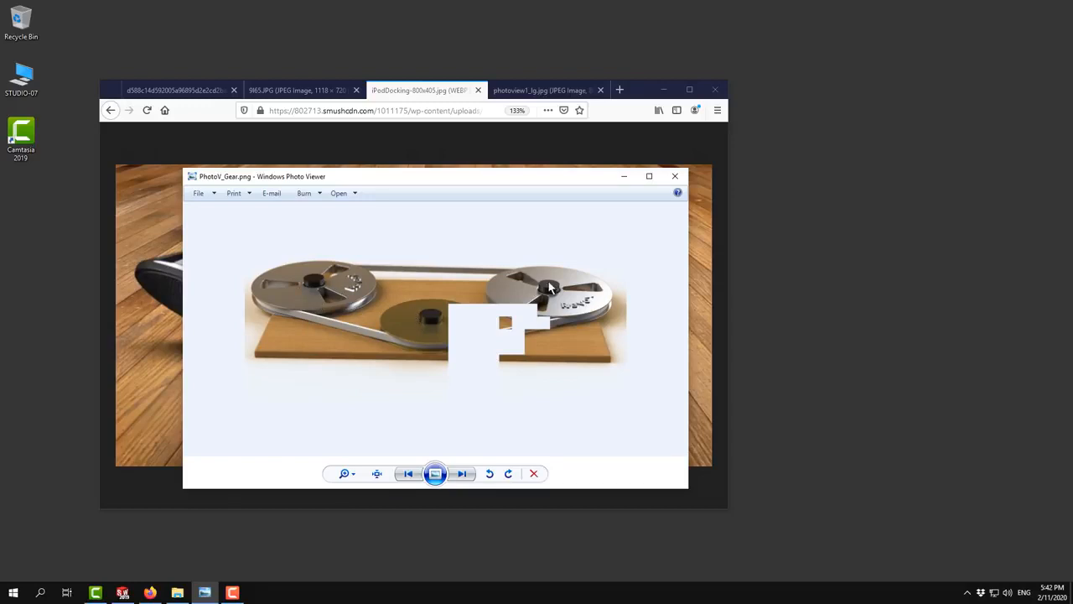
left_click(675, 176)
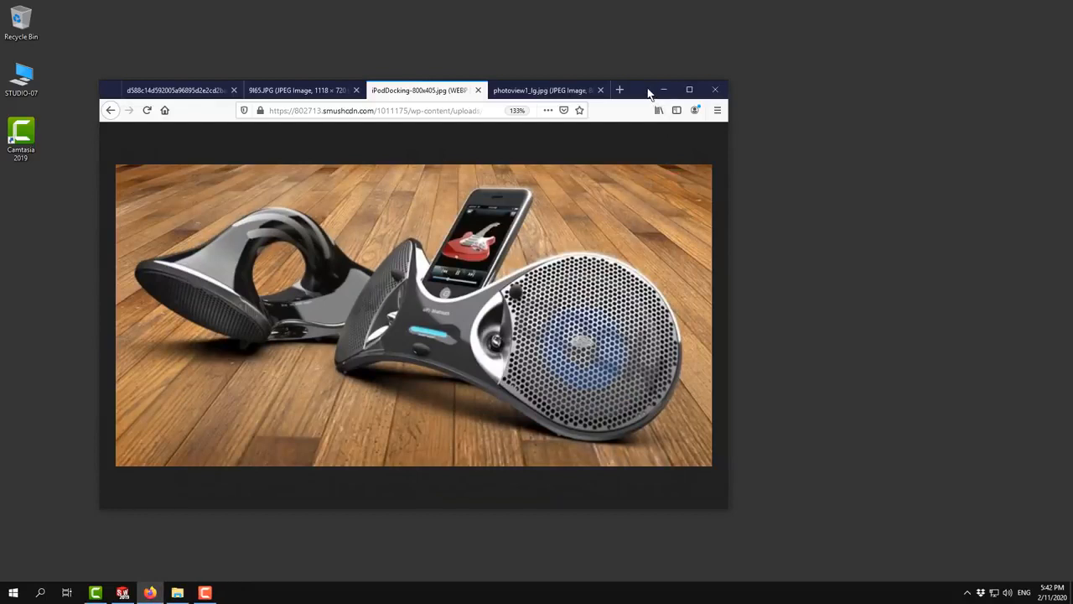
Switch to Firefox and examine the sample renders of the iPod dock, light bulb, camera and watch.
left_click_drag(649, 90, 694, 81)
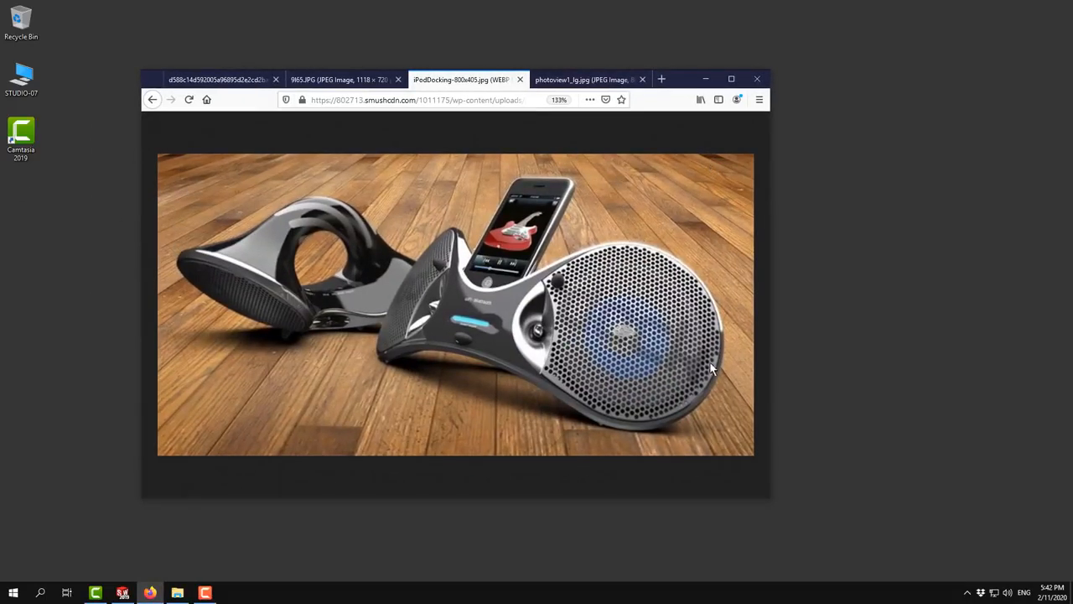
left_click(560, 82)
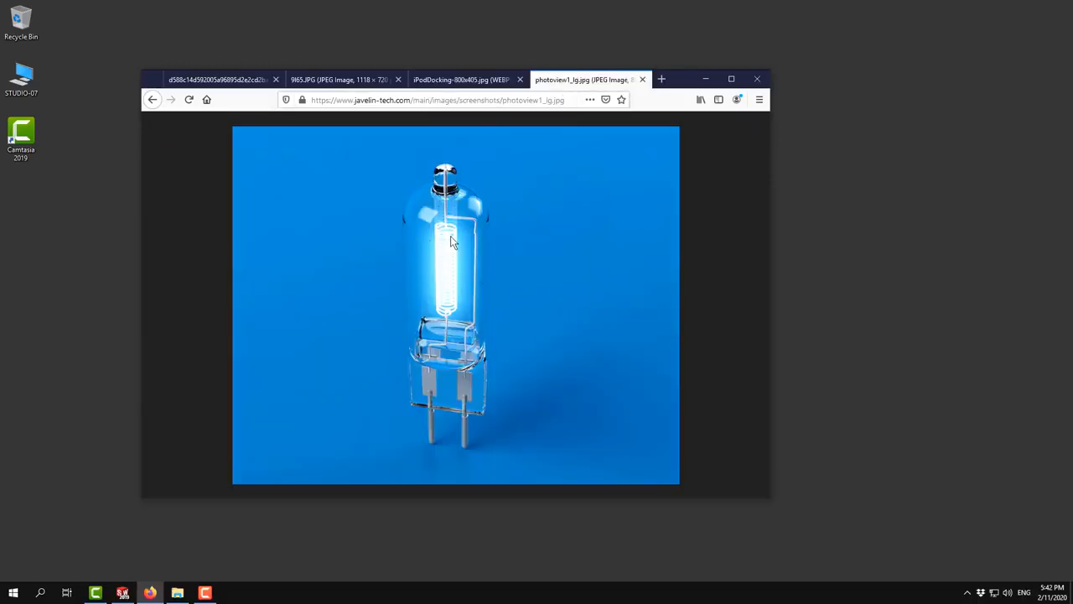
left_click(324, 84)
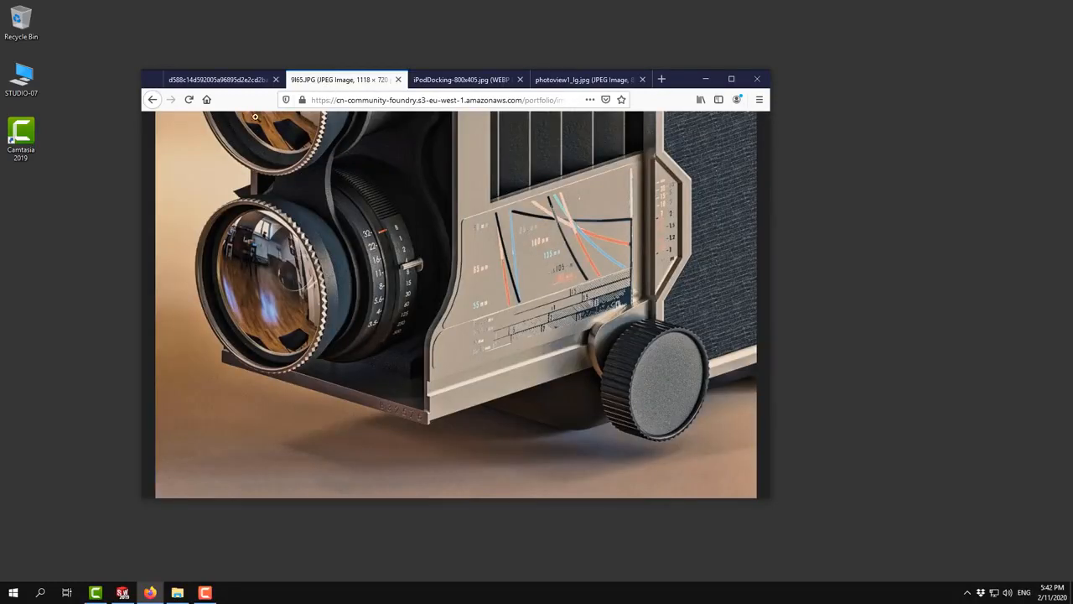
left_click(226, 85)
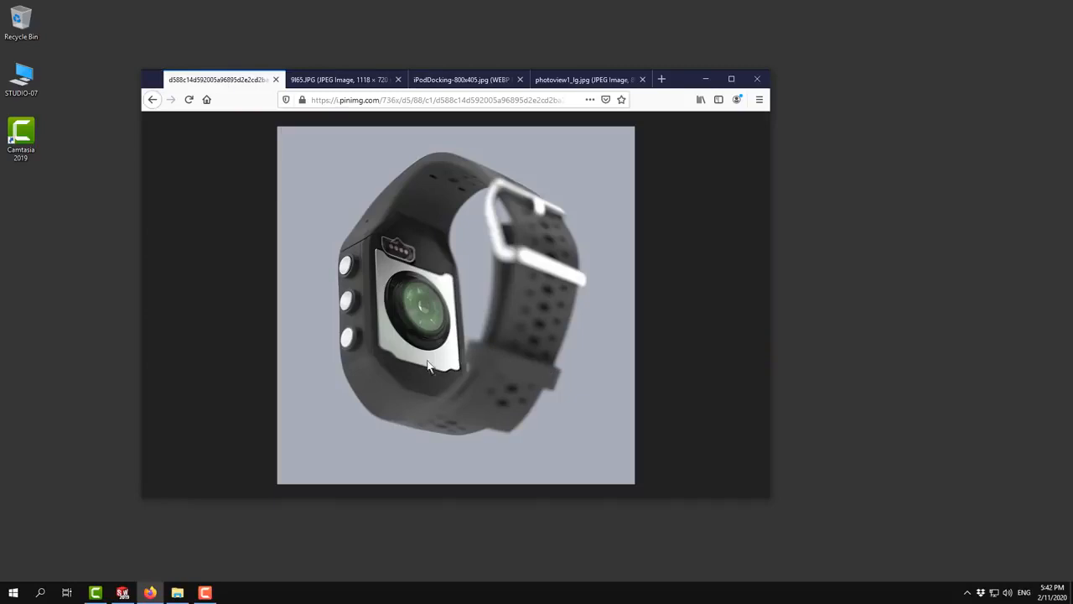